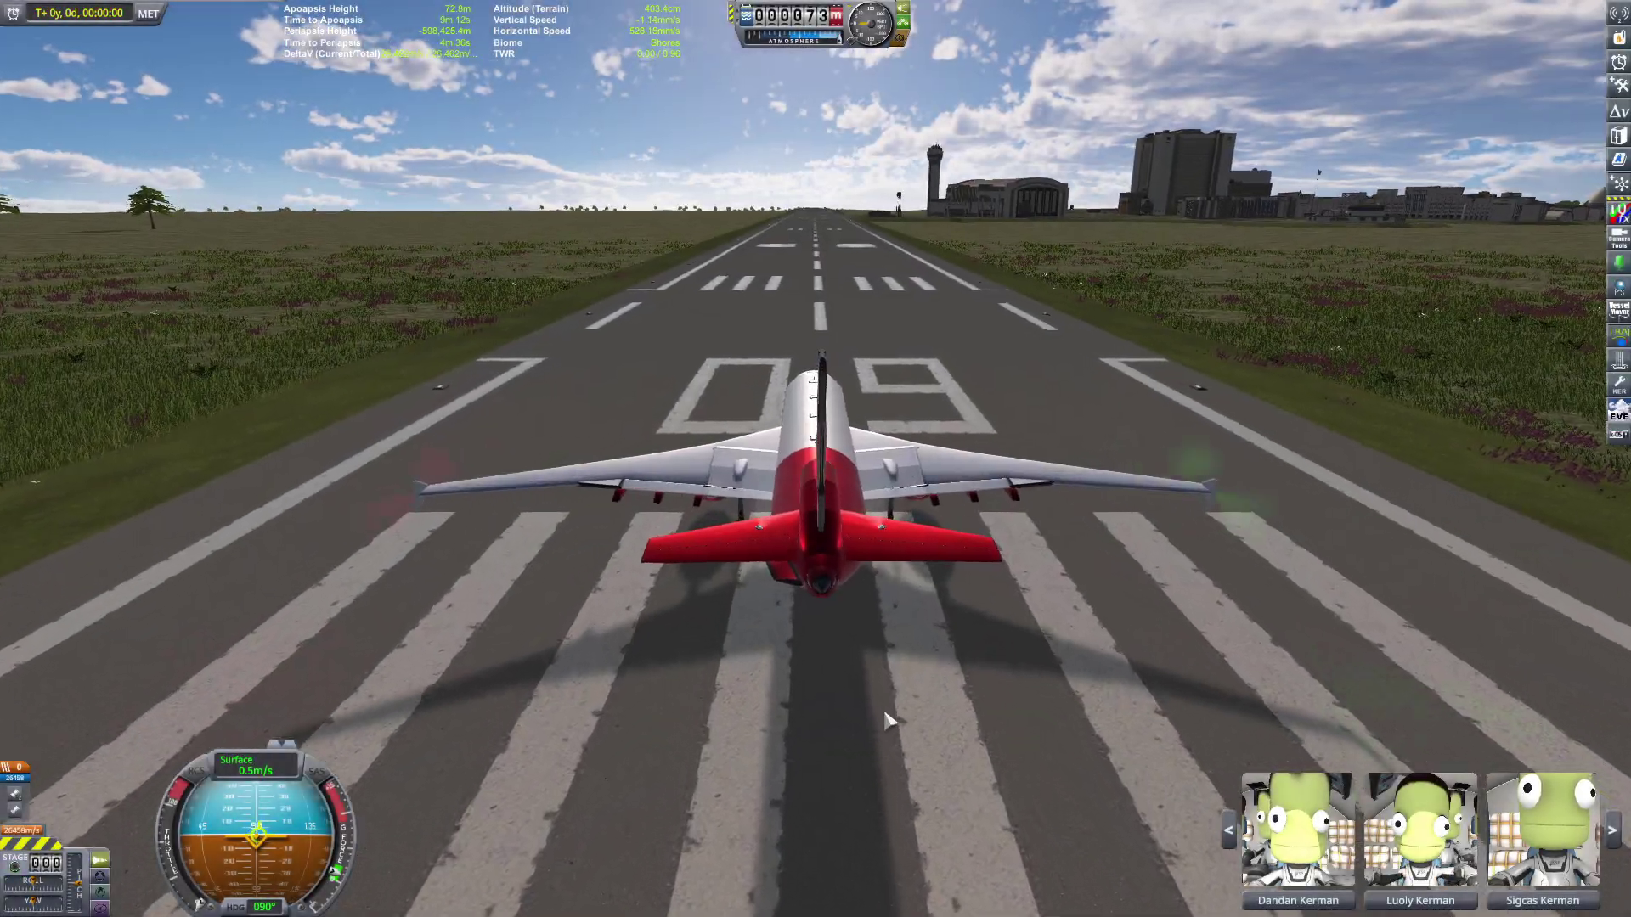
- Return X-Airliner2 to the hangar and attach Elevon 5 to the tail fin's trailing edge with two-way symmetry
key("Escape")
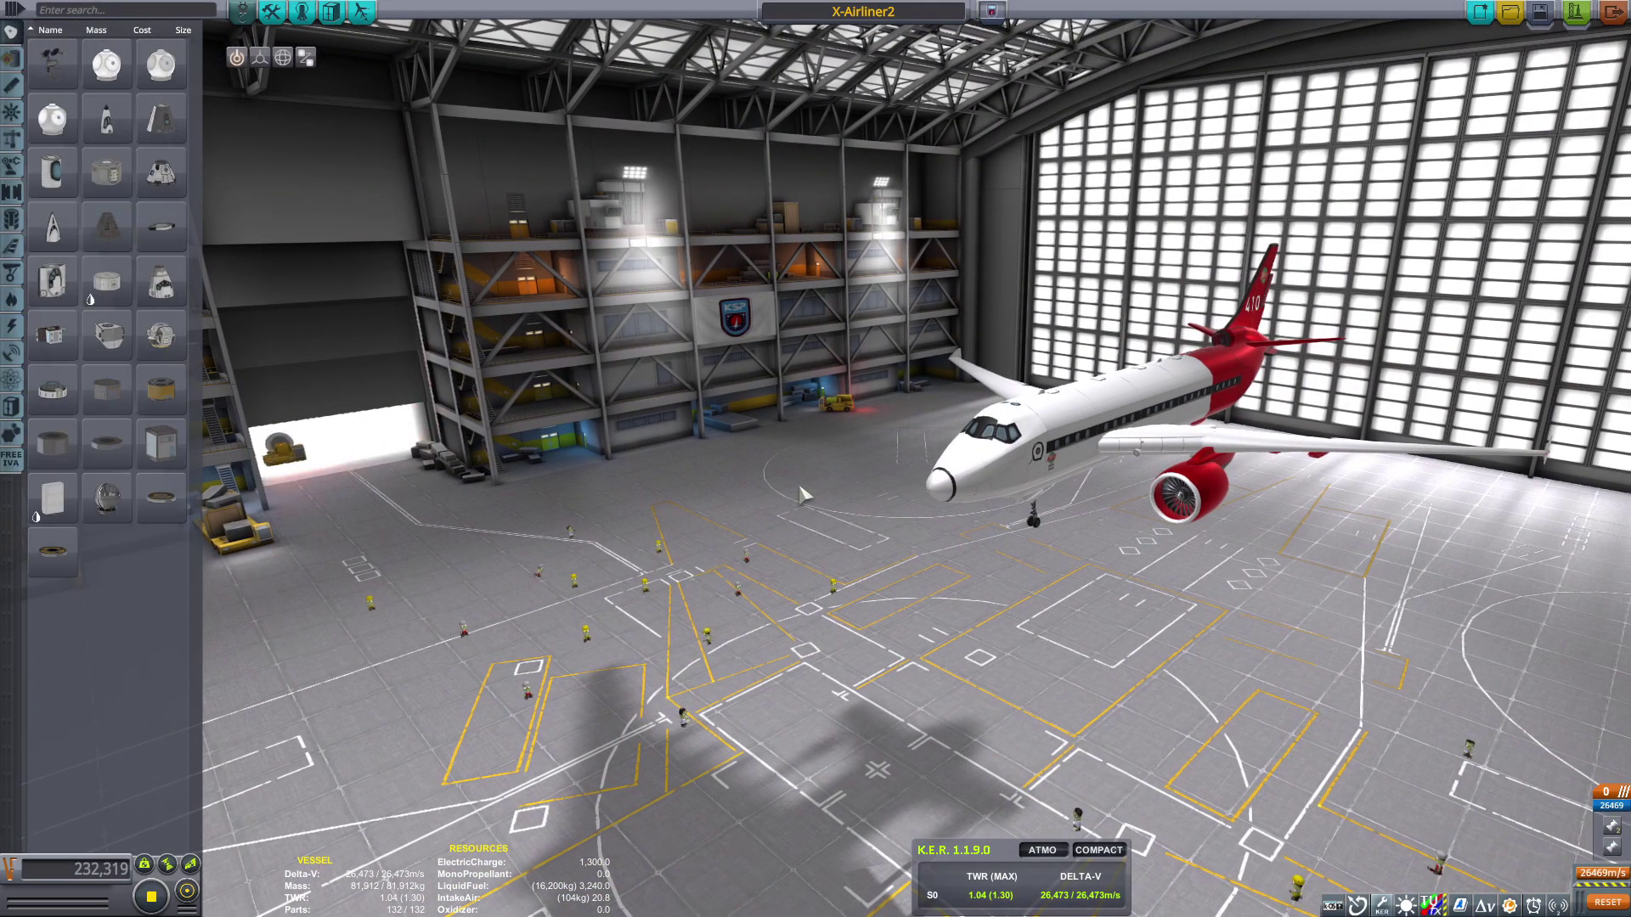
left_click_drag(960, 479, 491, 582)
left_click(692, 514)
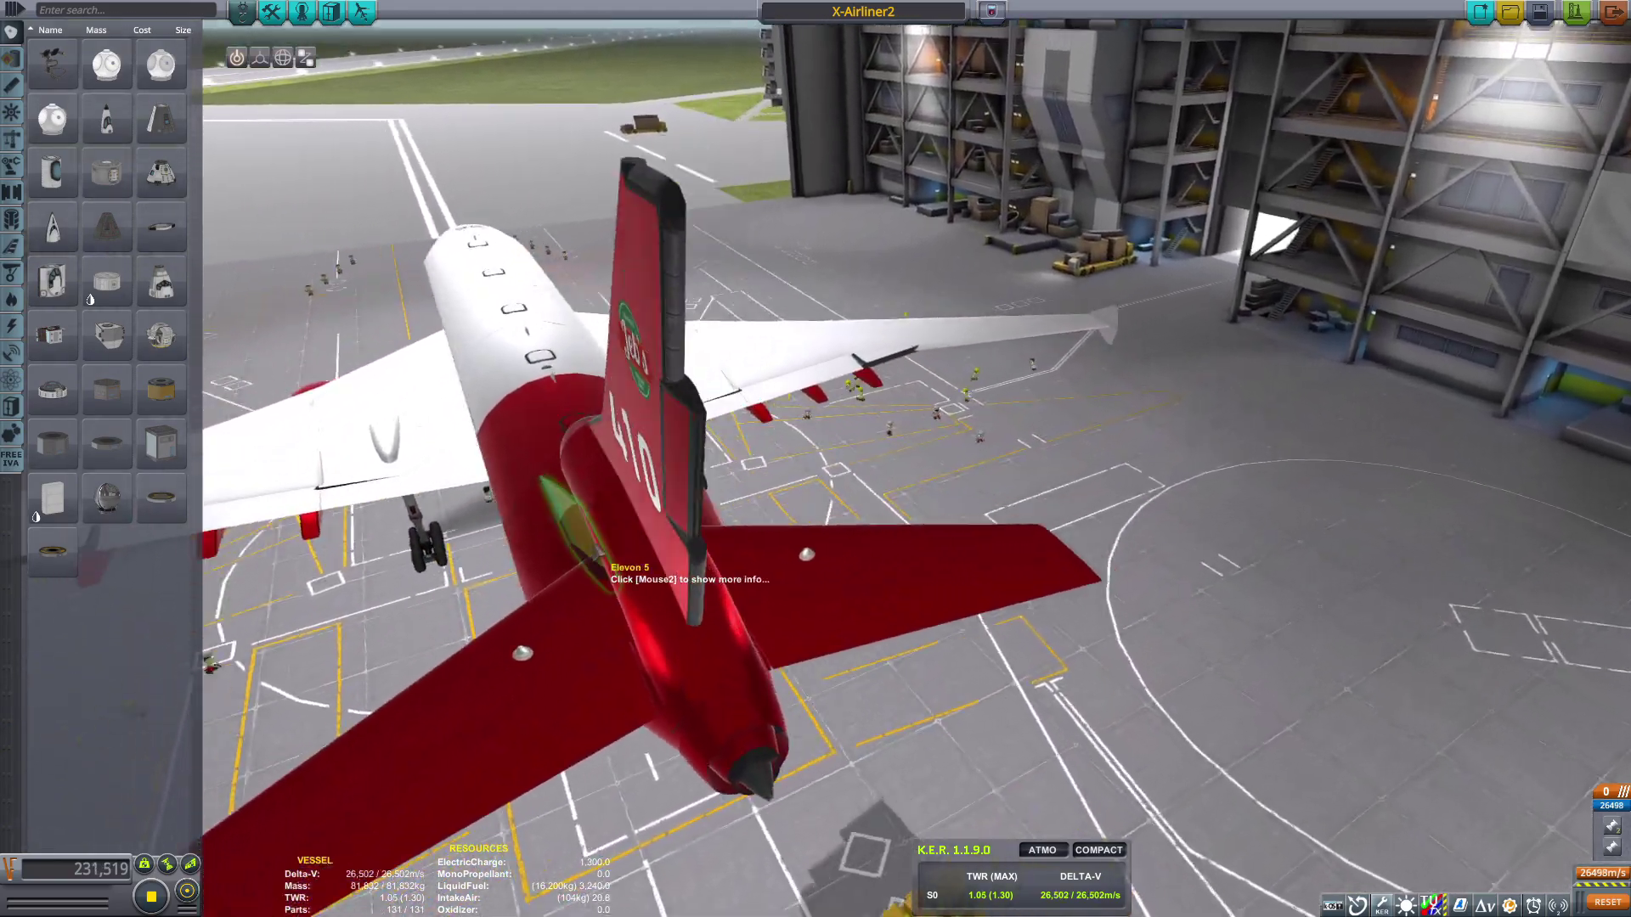
key("x")
left_click(594, 273)
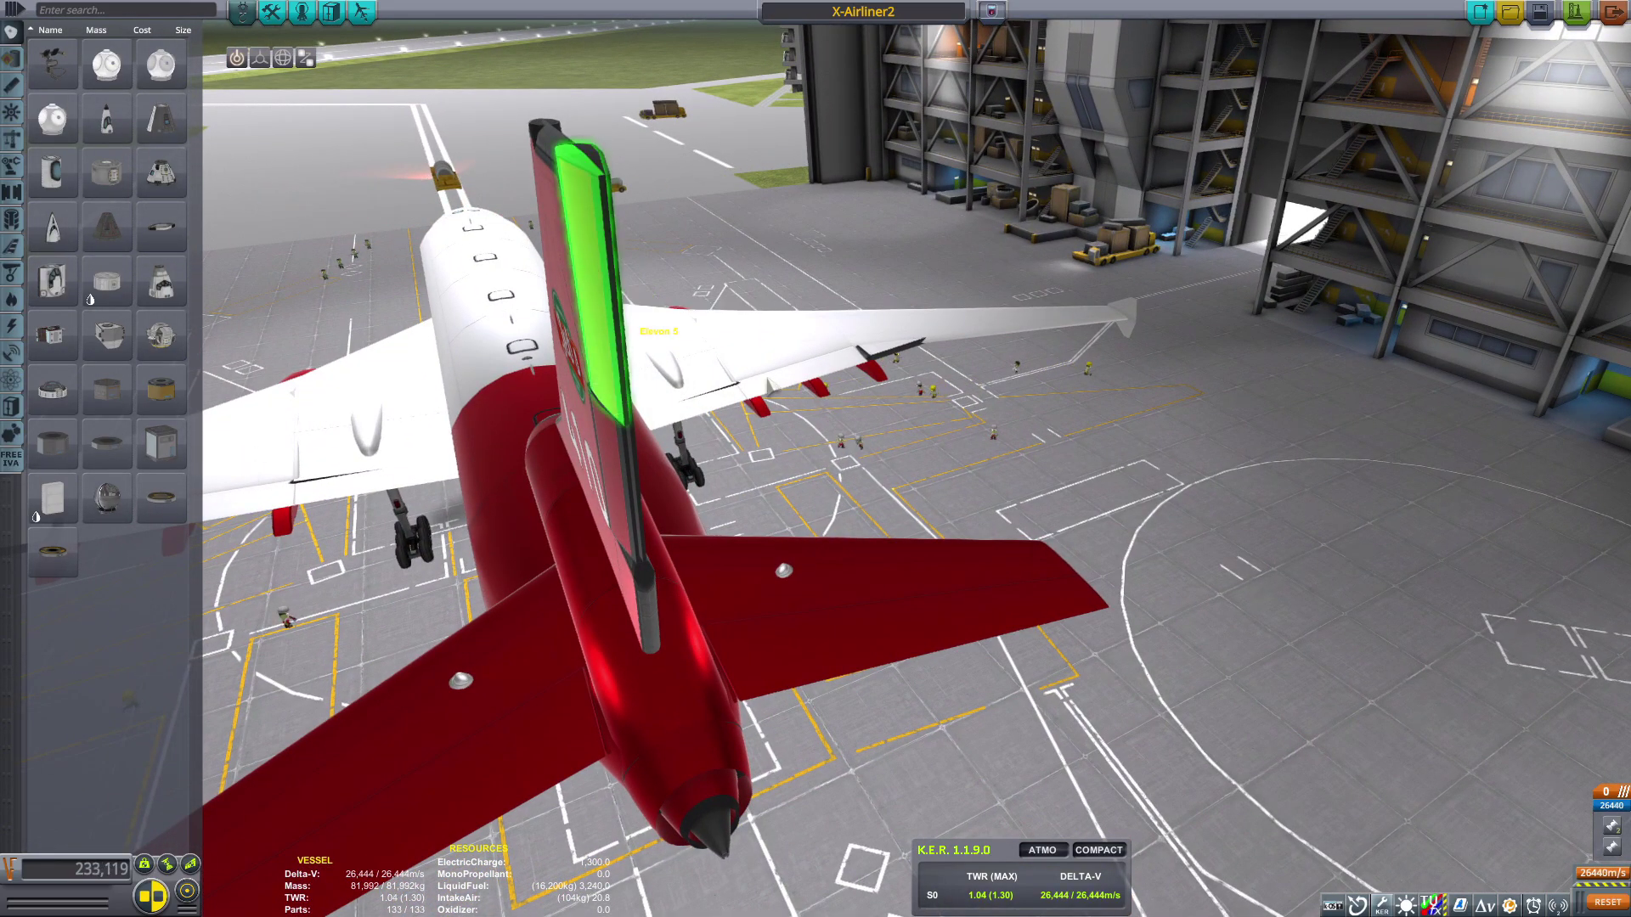
- Offset the lower Elevon 5 lengthwise along the tail fin's trailing edge
left_click_drag(594, 273, 935, 594)
left_click(260, 57)
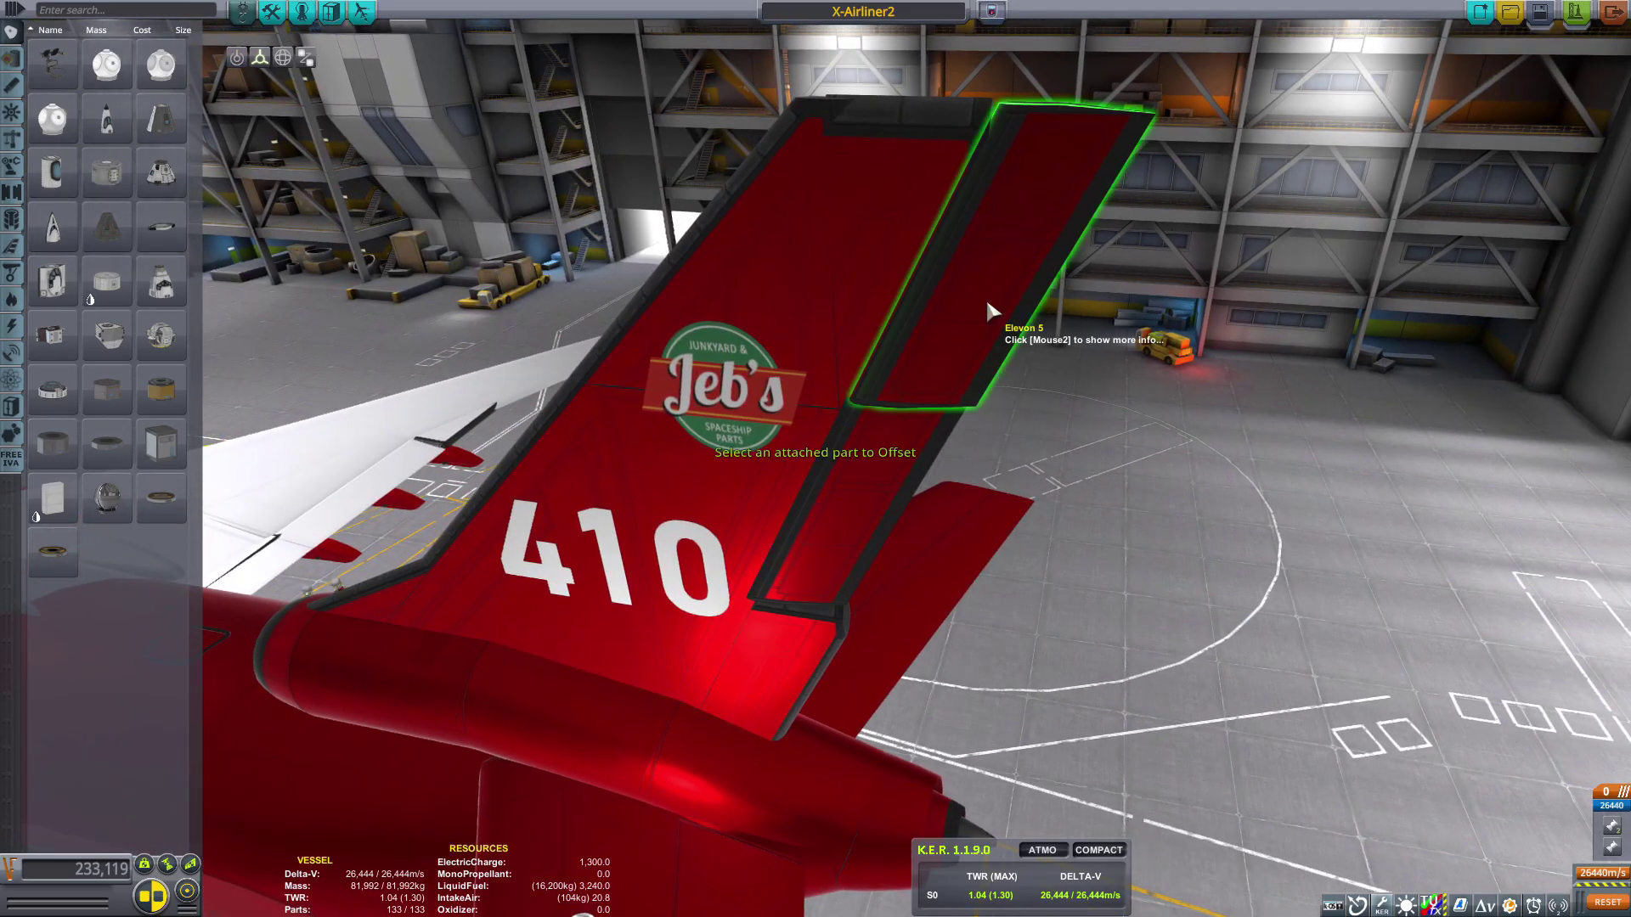
left_click(990, 315)
left_click(875, 489)
left_click_drag(1047, 484, 1070, 501)
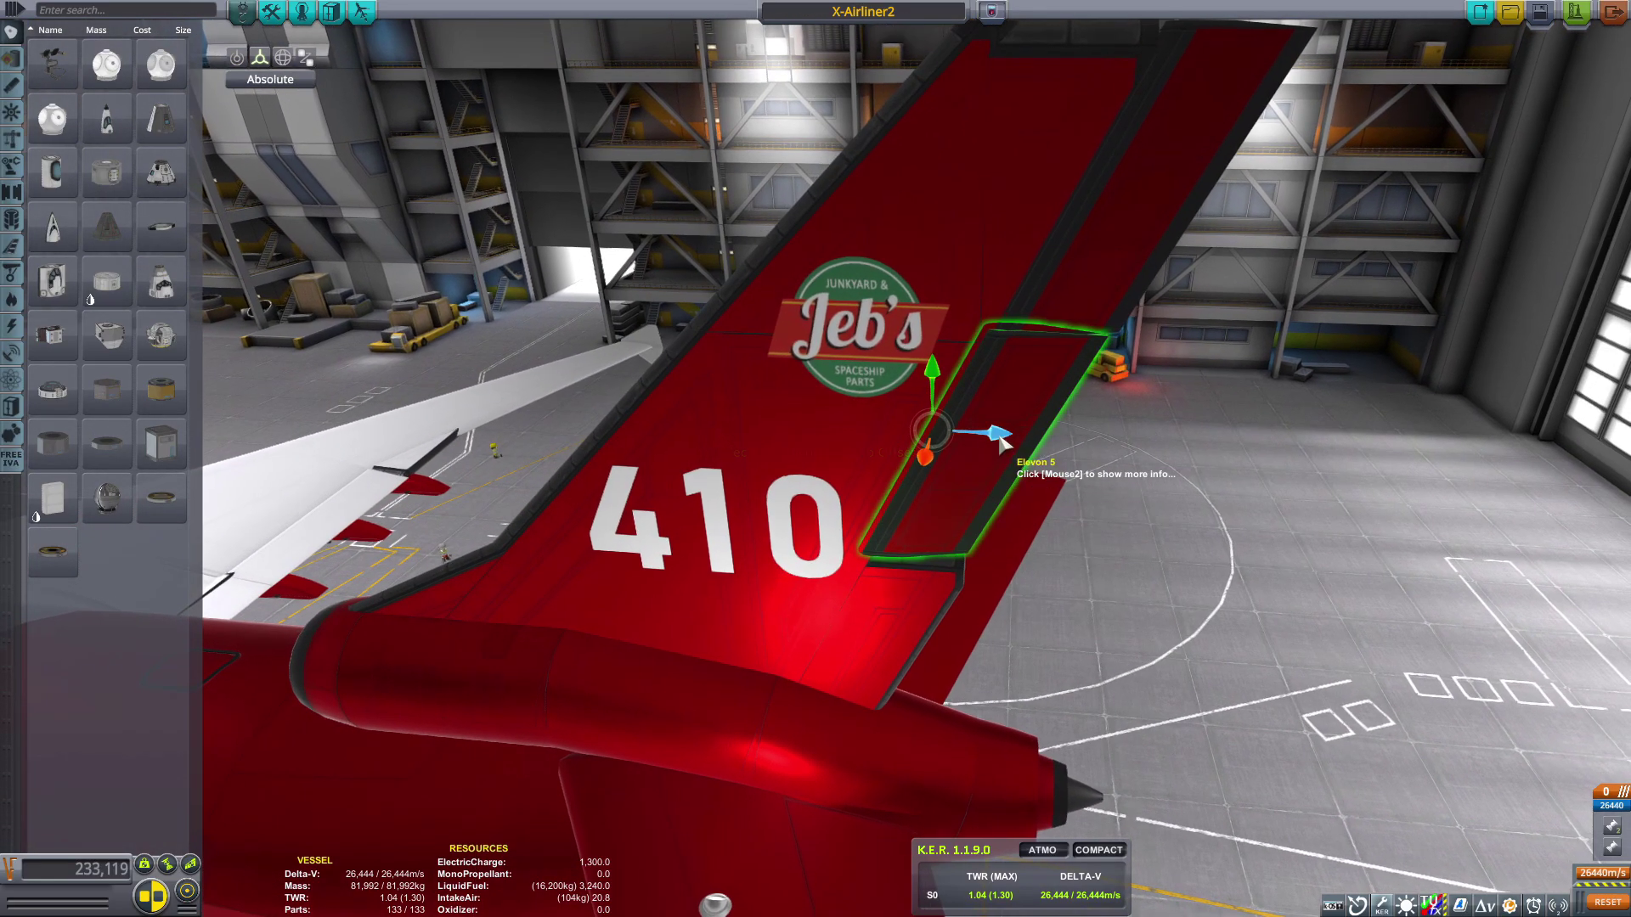
left_click_drag(998, 437, 1012, 441)
left_click(1245, 487)
left_click_drag(1245, 488, 1026, 530)
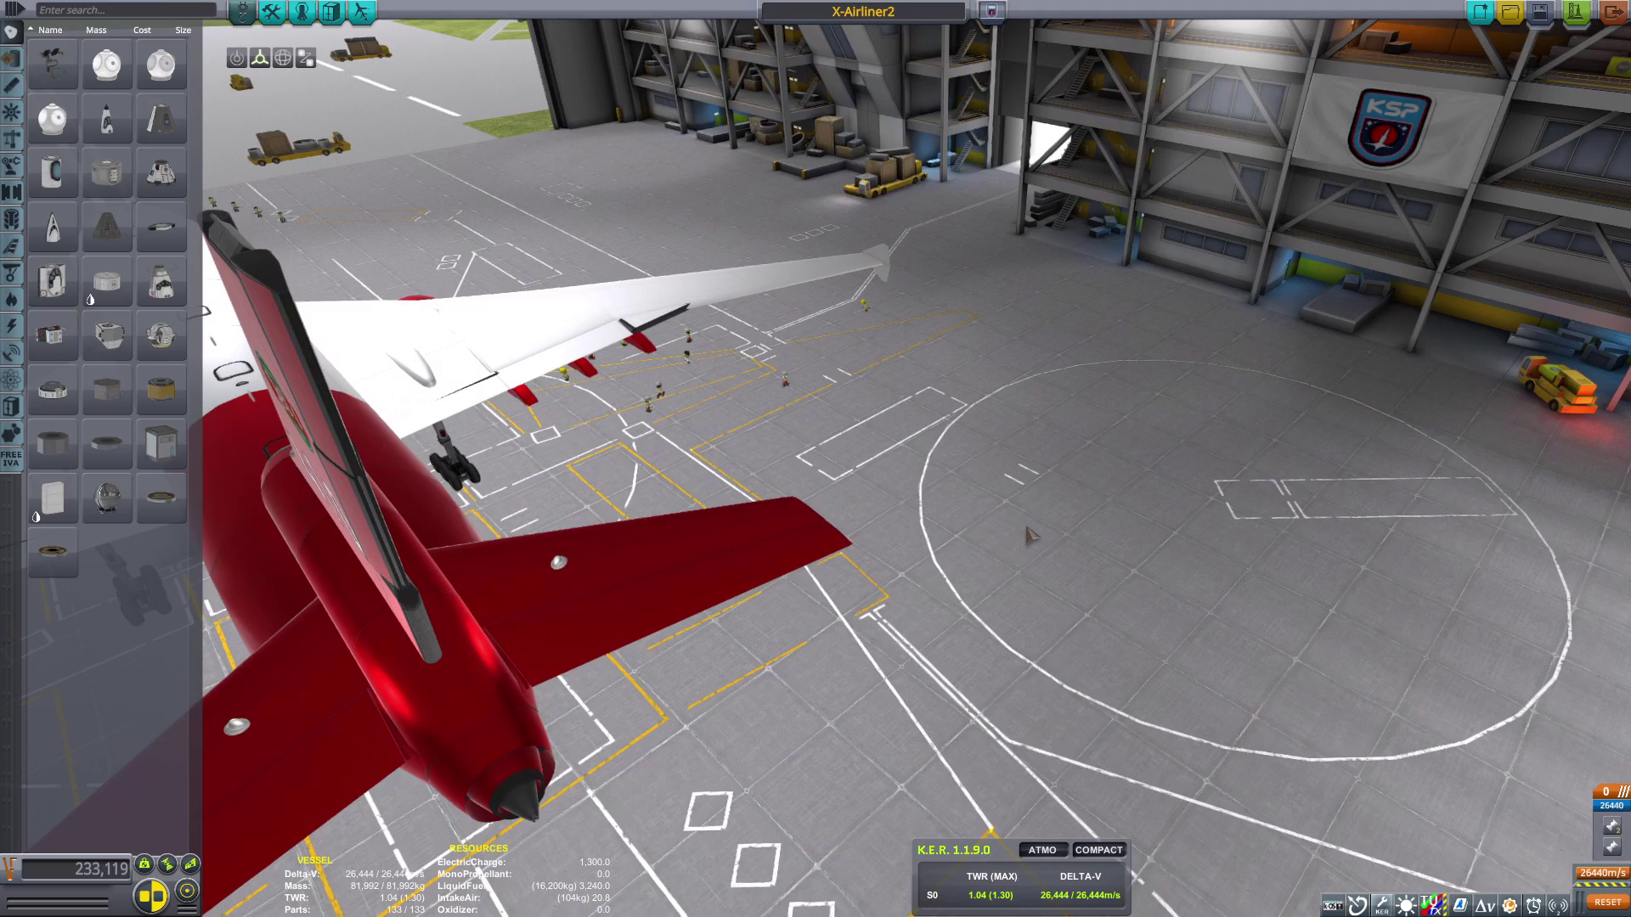
- Offset the upper Elevon 5 lengthwise to fit against the tail fin
left_click(316, 399)
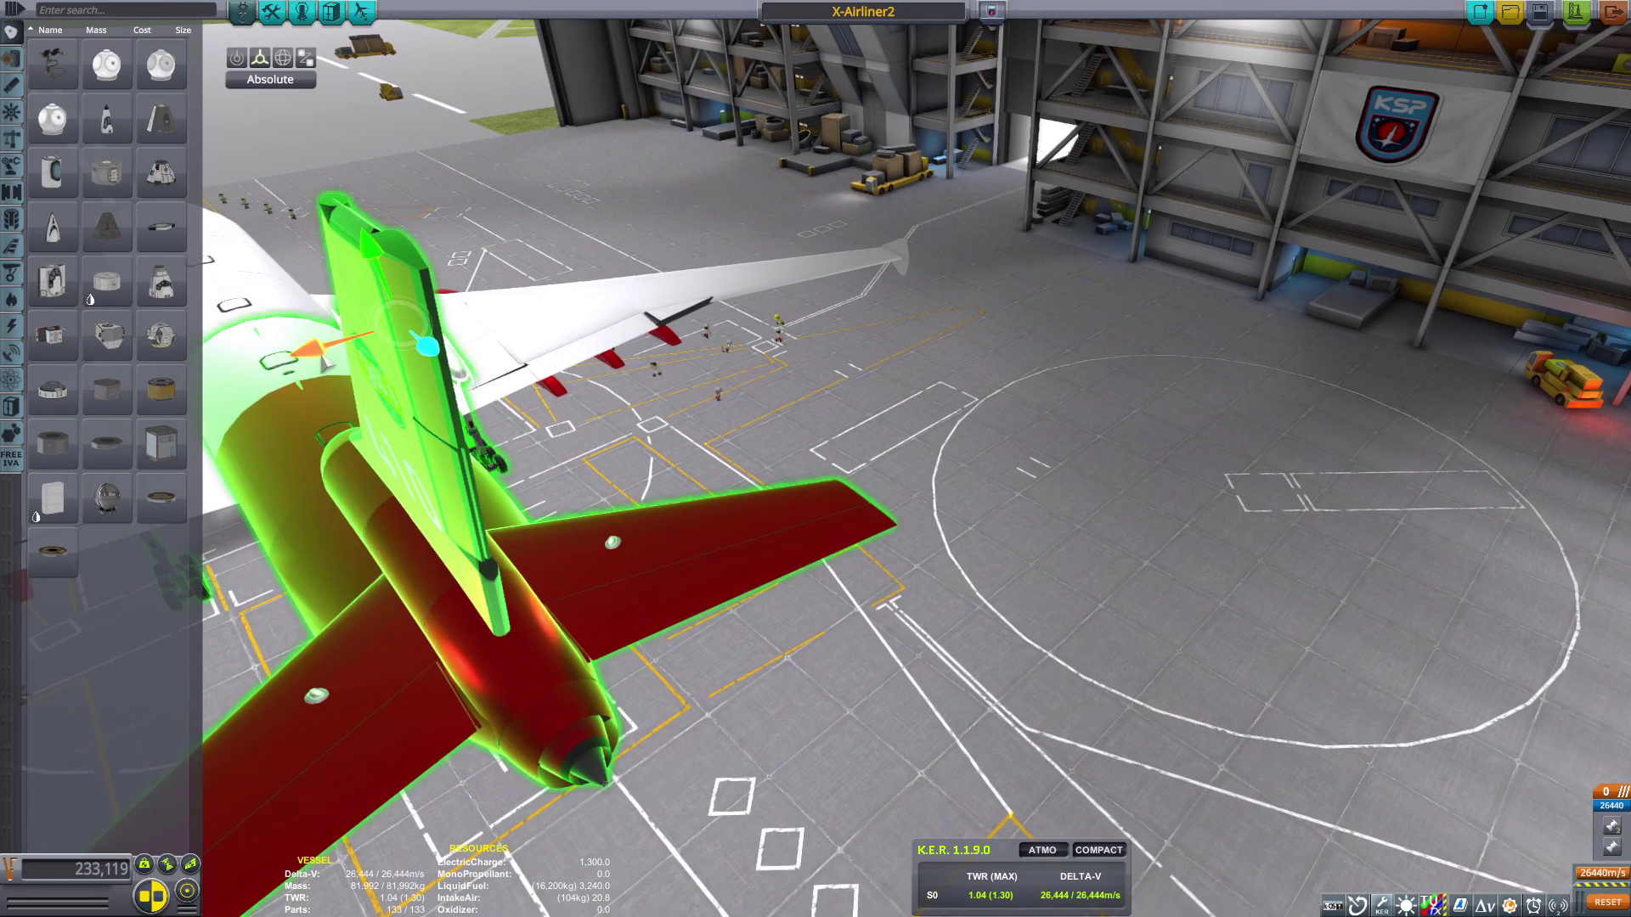
left_click(847, 425)
left_click_drag(847, 426, 1155, 169)
scroll(1104, 220, "down", 3)
left_click(1062, 181)
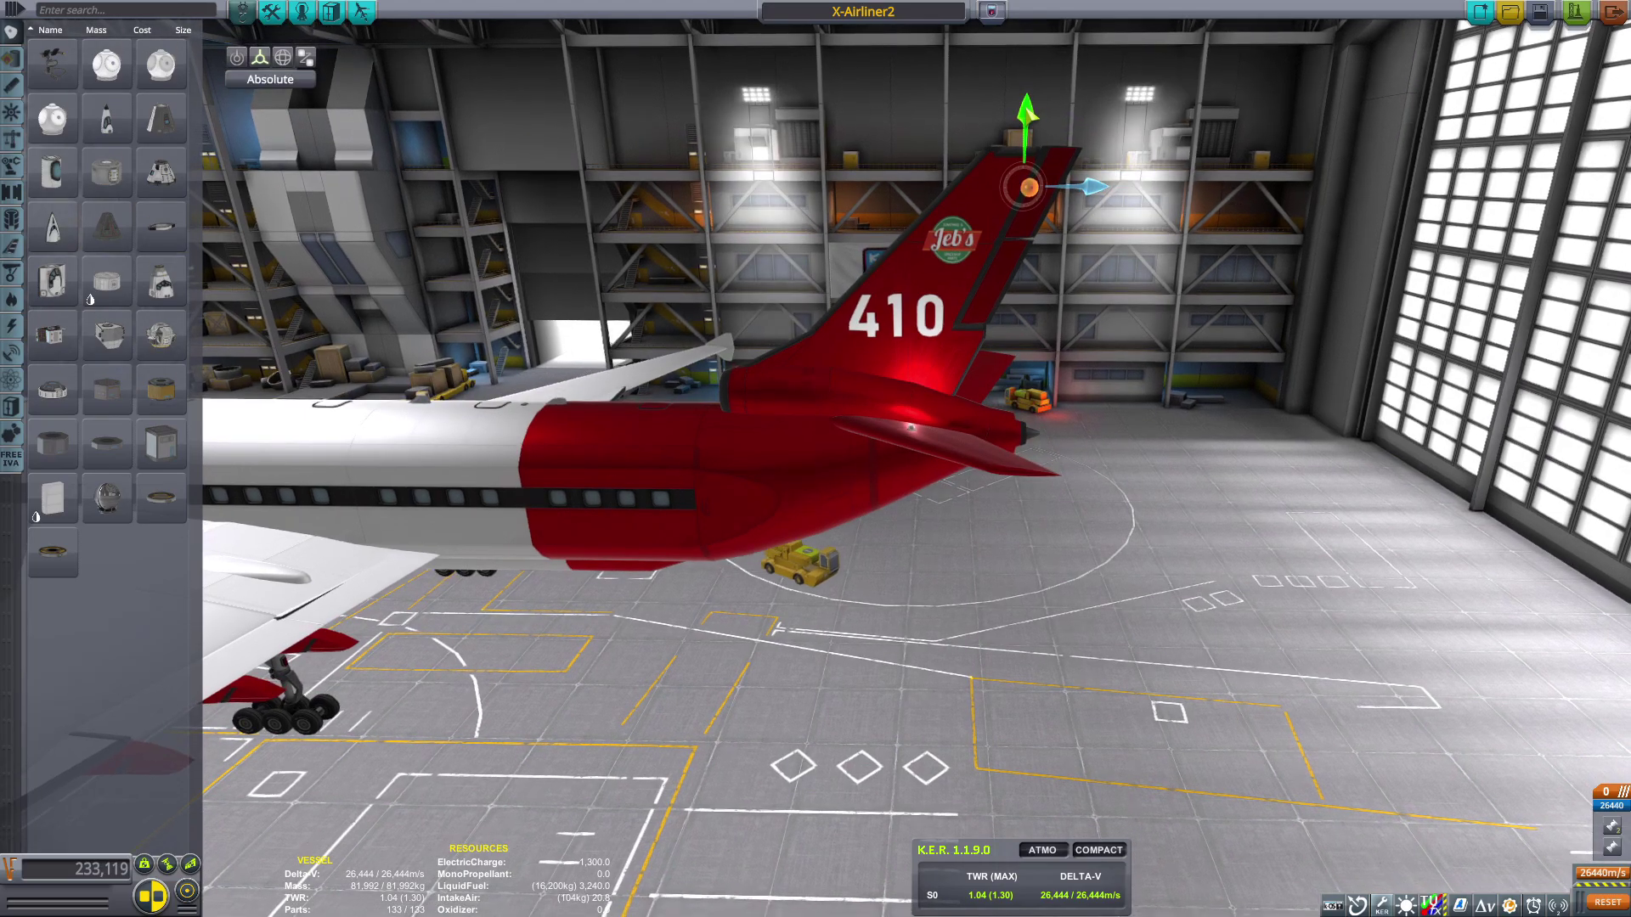
left_click_drag(1089, 188, 1051, 279)
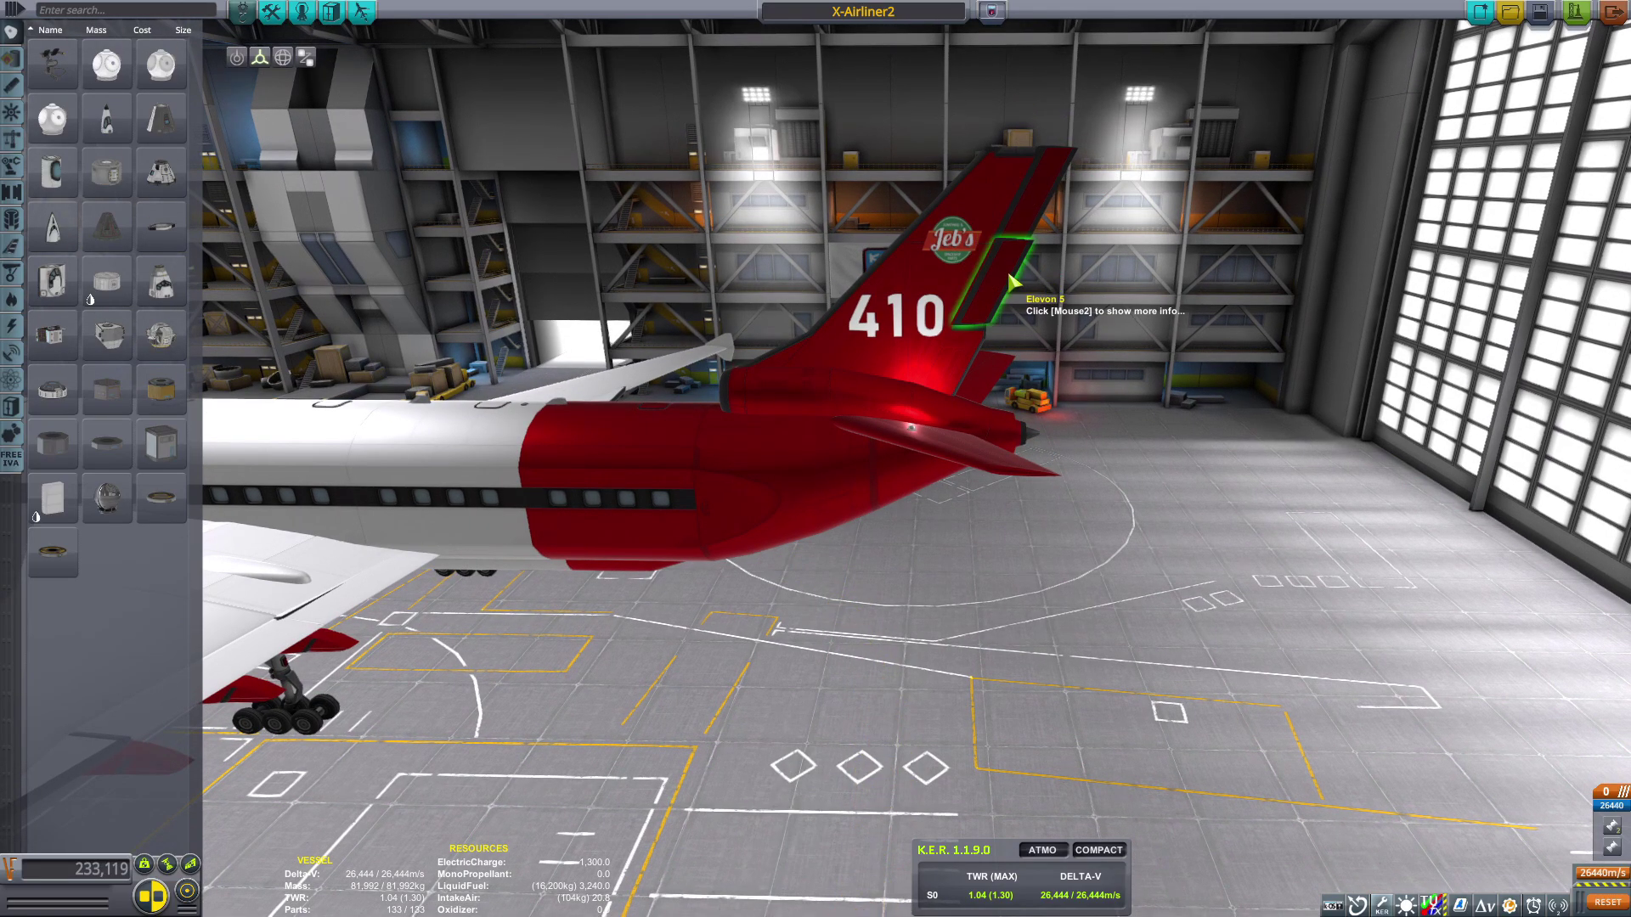
left_click_drag(976, 210, 977, 206)
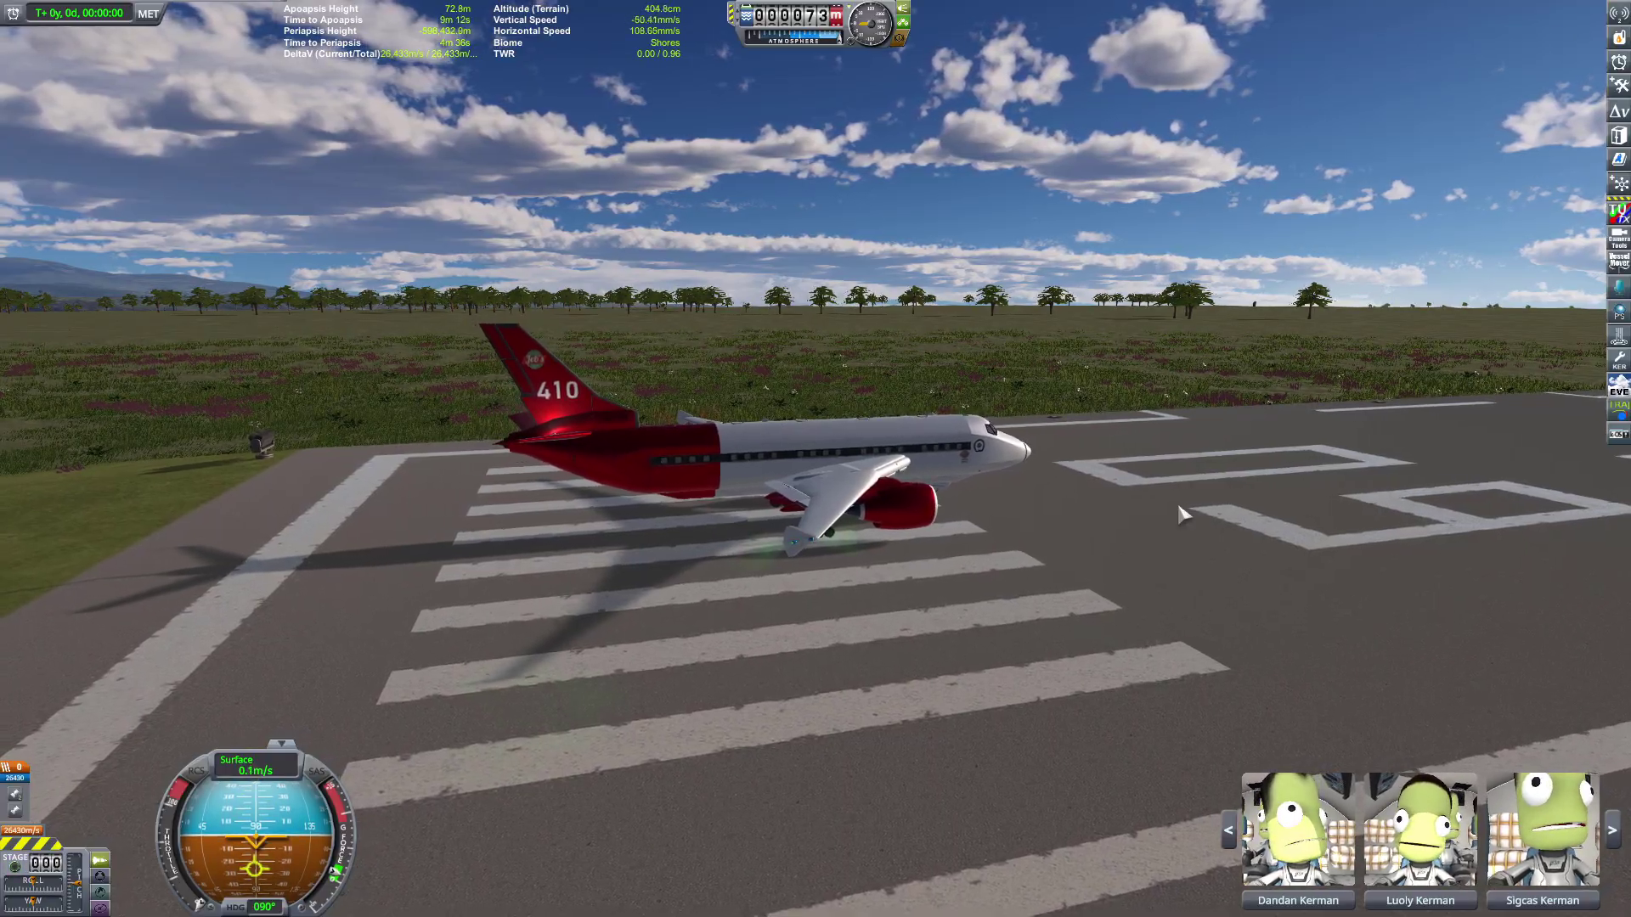
- Enable SAS, apply full throttle and stage the aircraft on the runway for takeoff
key("t")
key("z")
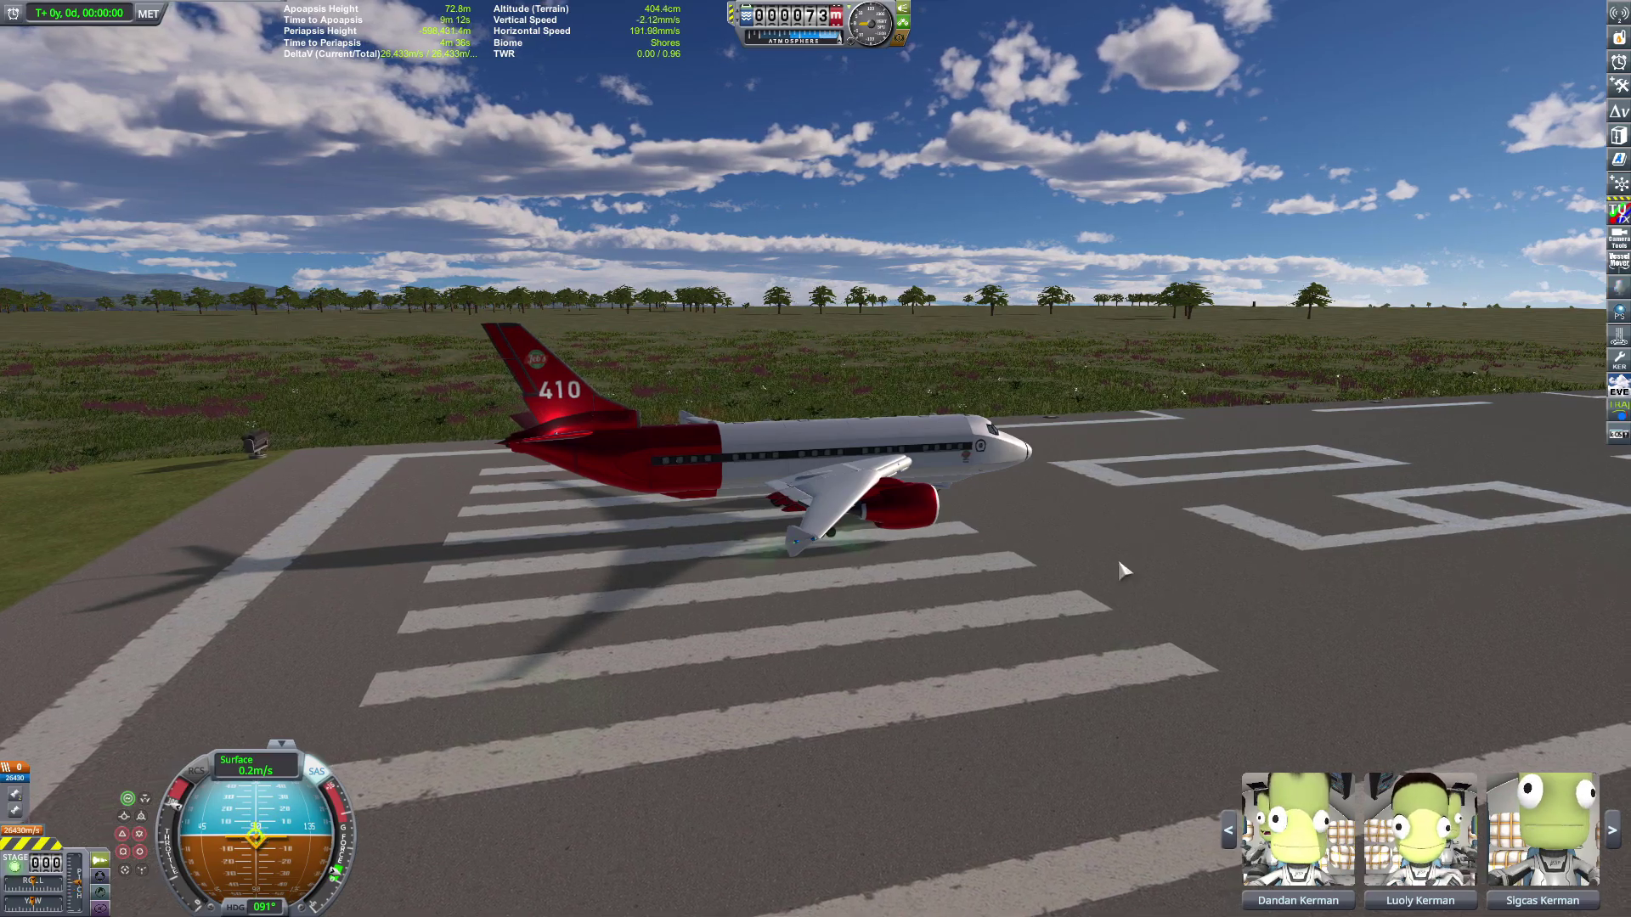
key("space")
left_click_drag(571, 622, 922, 758)
scroll(921, 758, "up", 2)
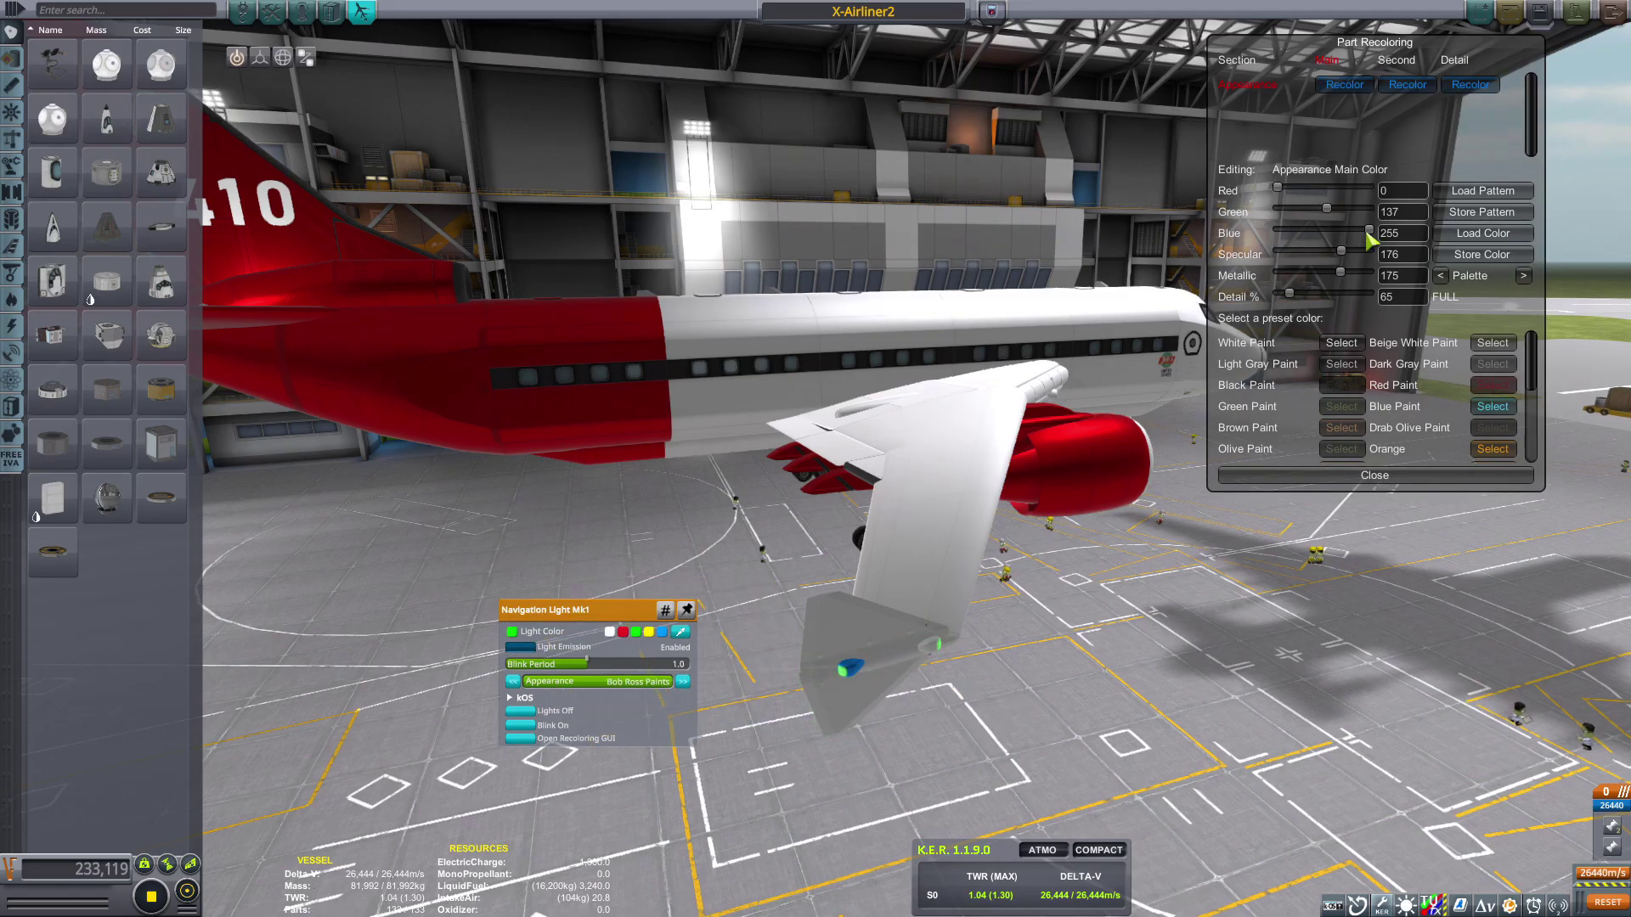
- Load the stored color into the secondary and detail colors of the wingtip Navigation Light Mk1
left_click(1407, 84)
left_click(1481, 233)
left_click(1469, 84)
left_click(1481, 233)
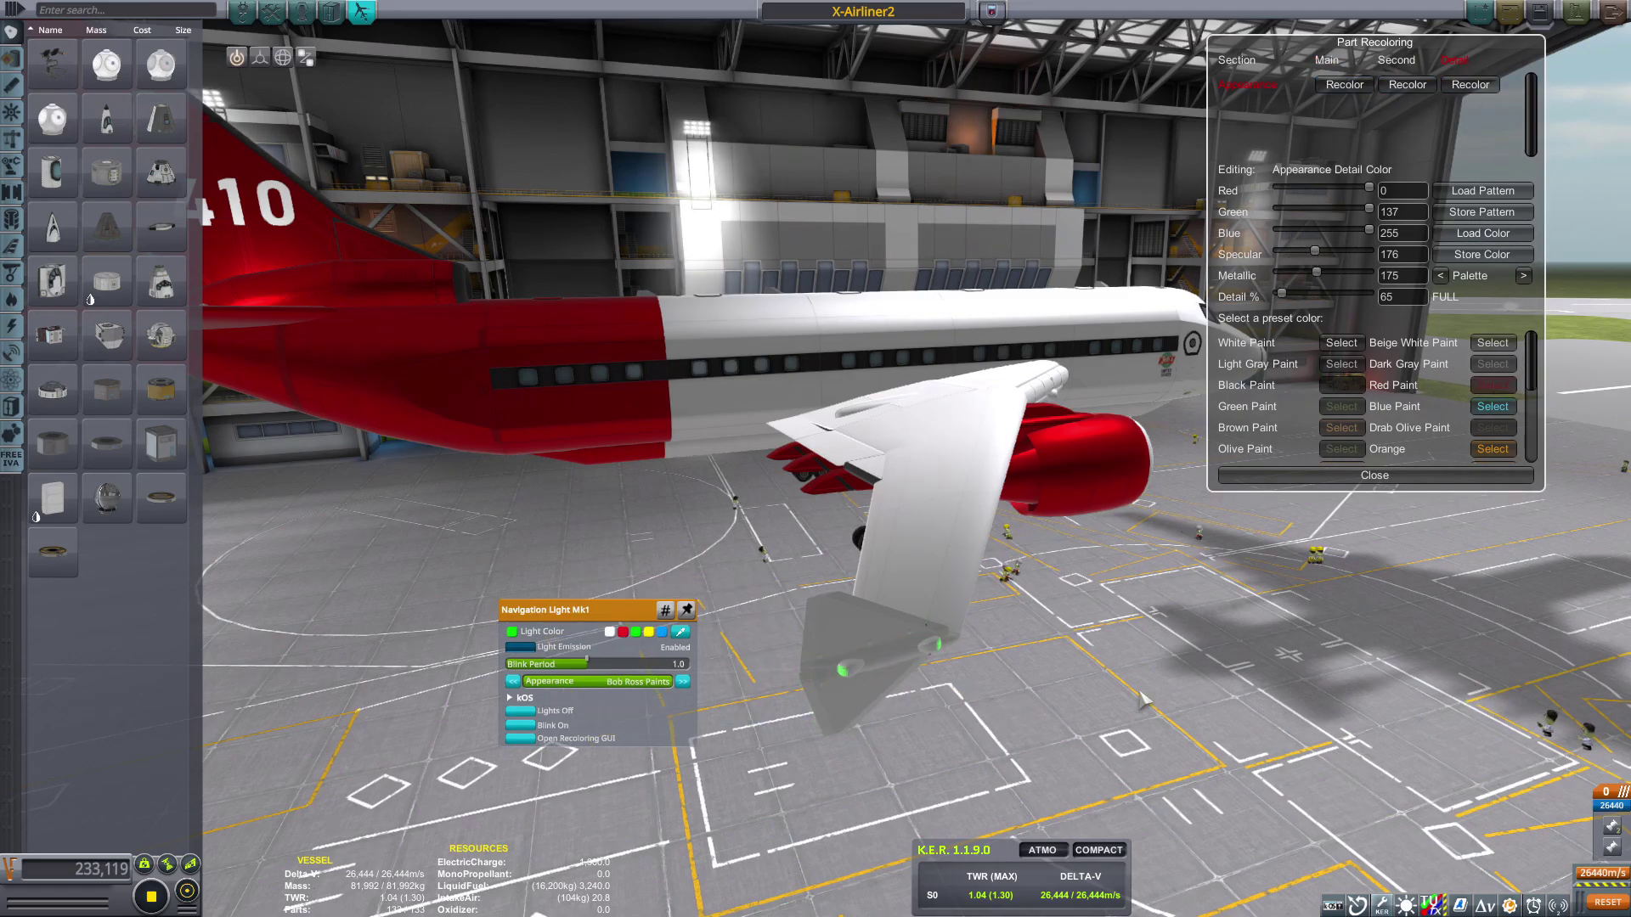
- Take the red main color from the tail fin and load it into the Spotlight Mk1's detail, secondary and main colors
left_click_drag(892, 722, 928, 648)
right_click(928, 648)
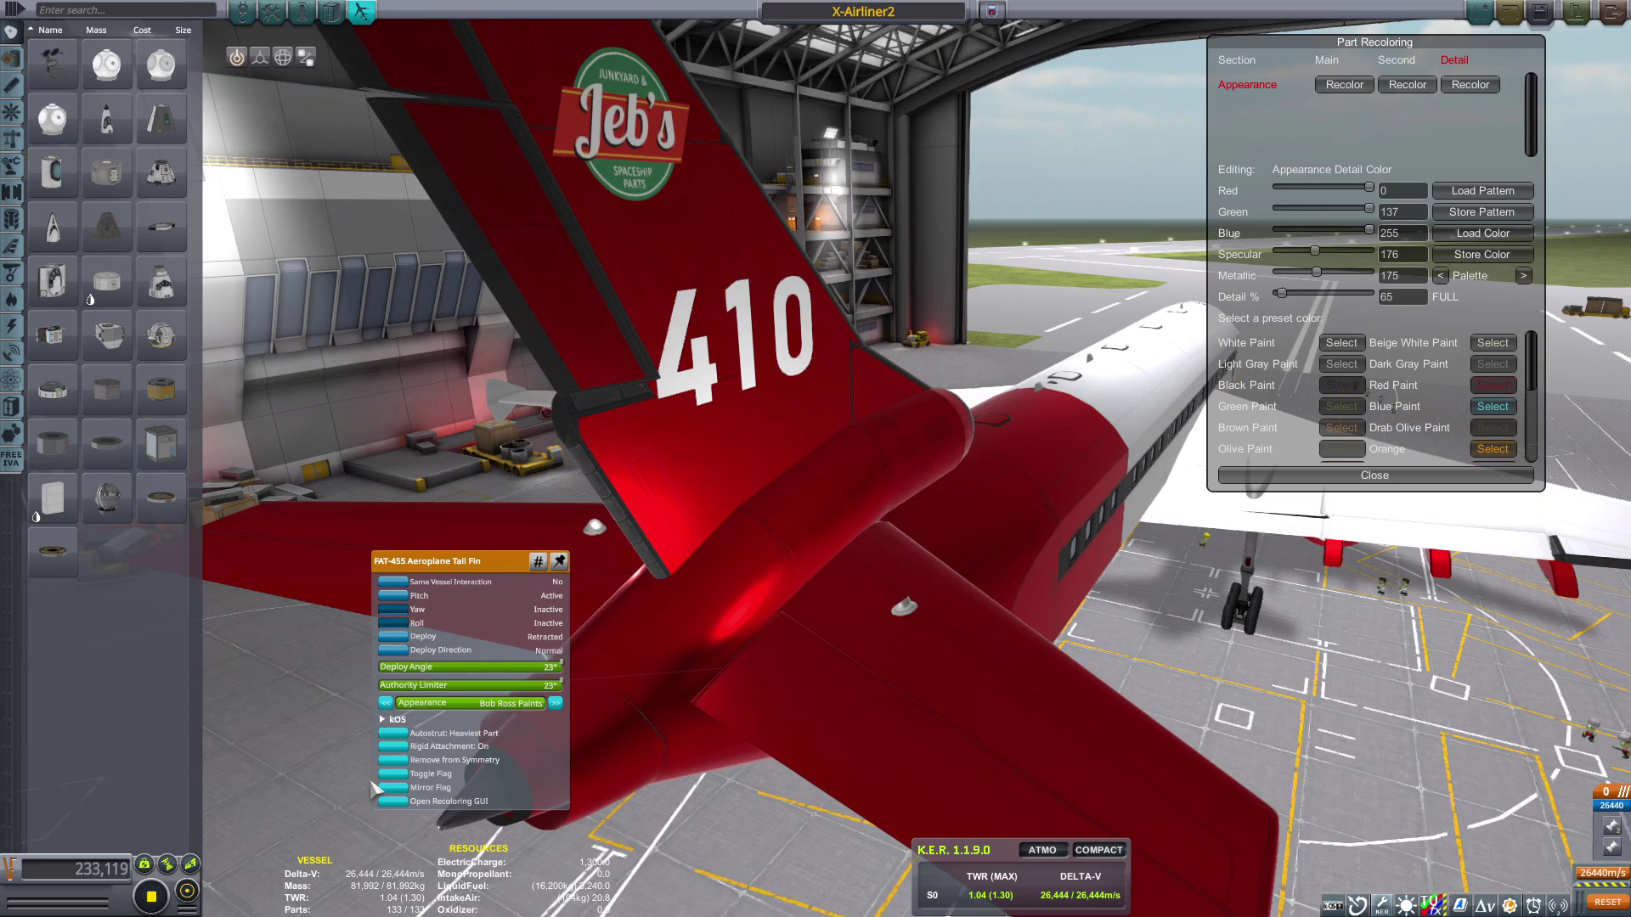
left_click(1350, 86)
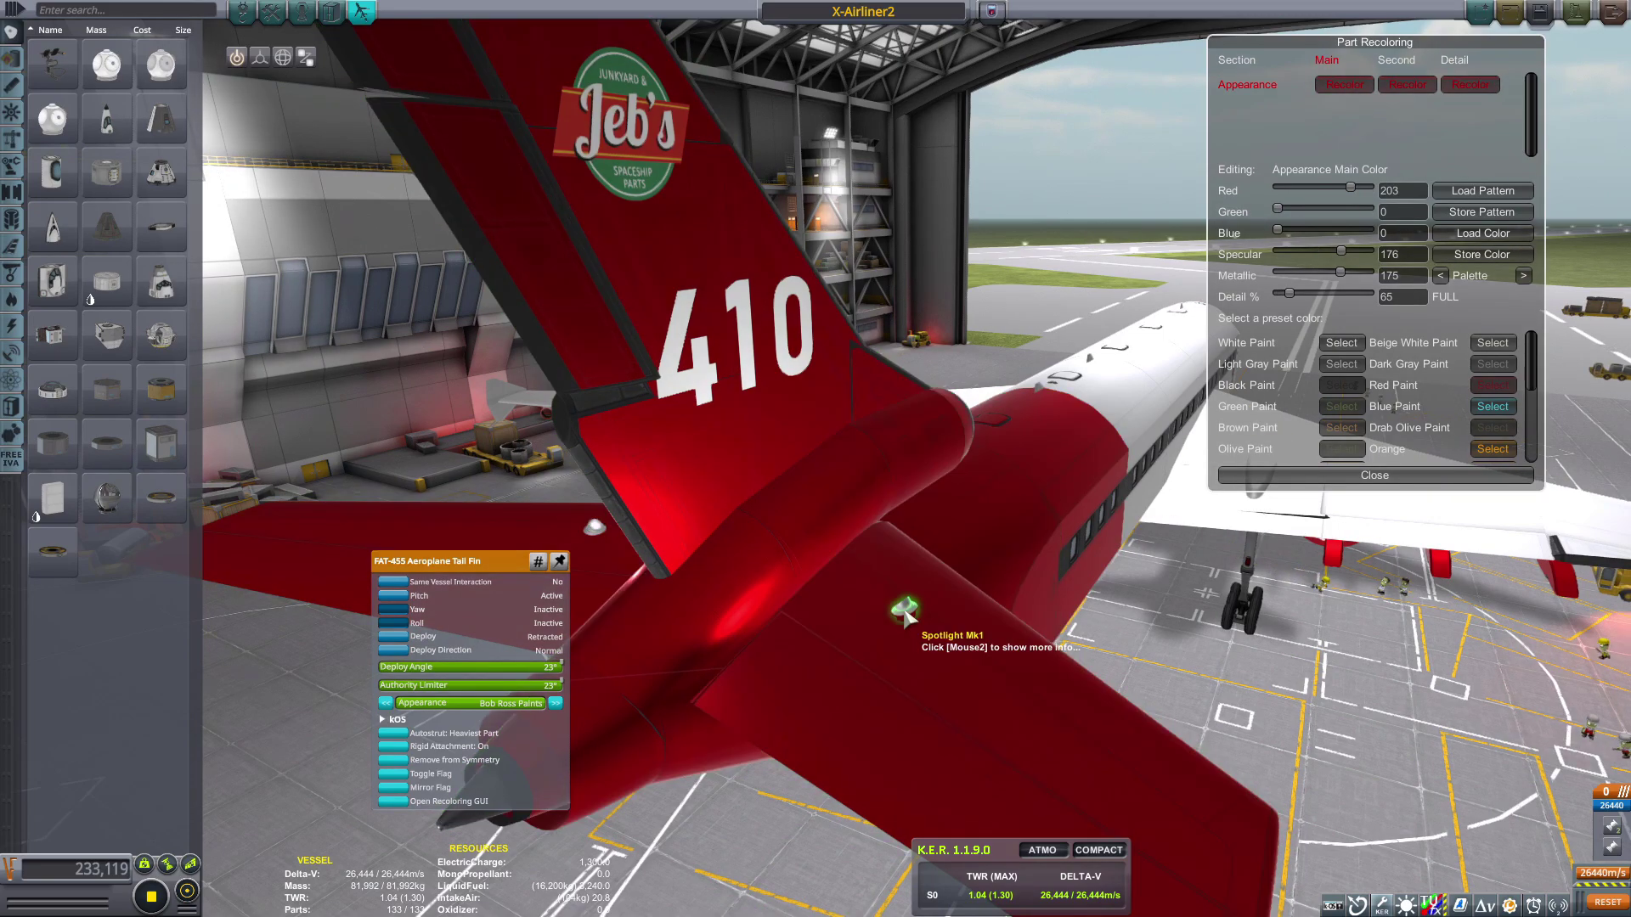
right_click(903, 605)
left_click(1451, 84)
left_click(1474, 233)
left_click(1407, 84)
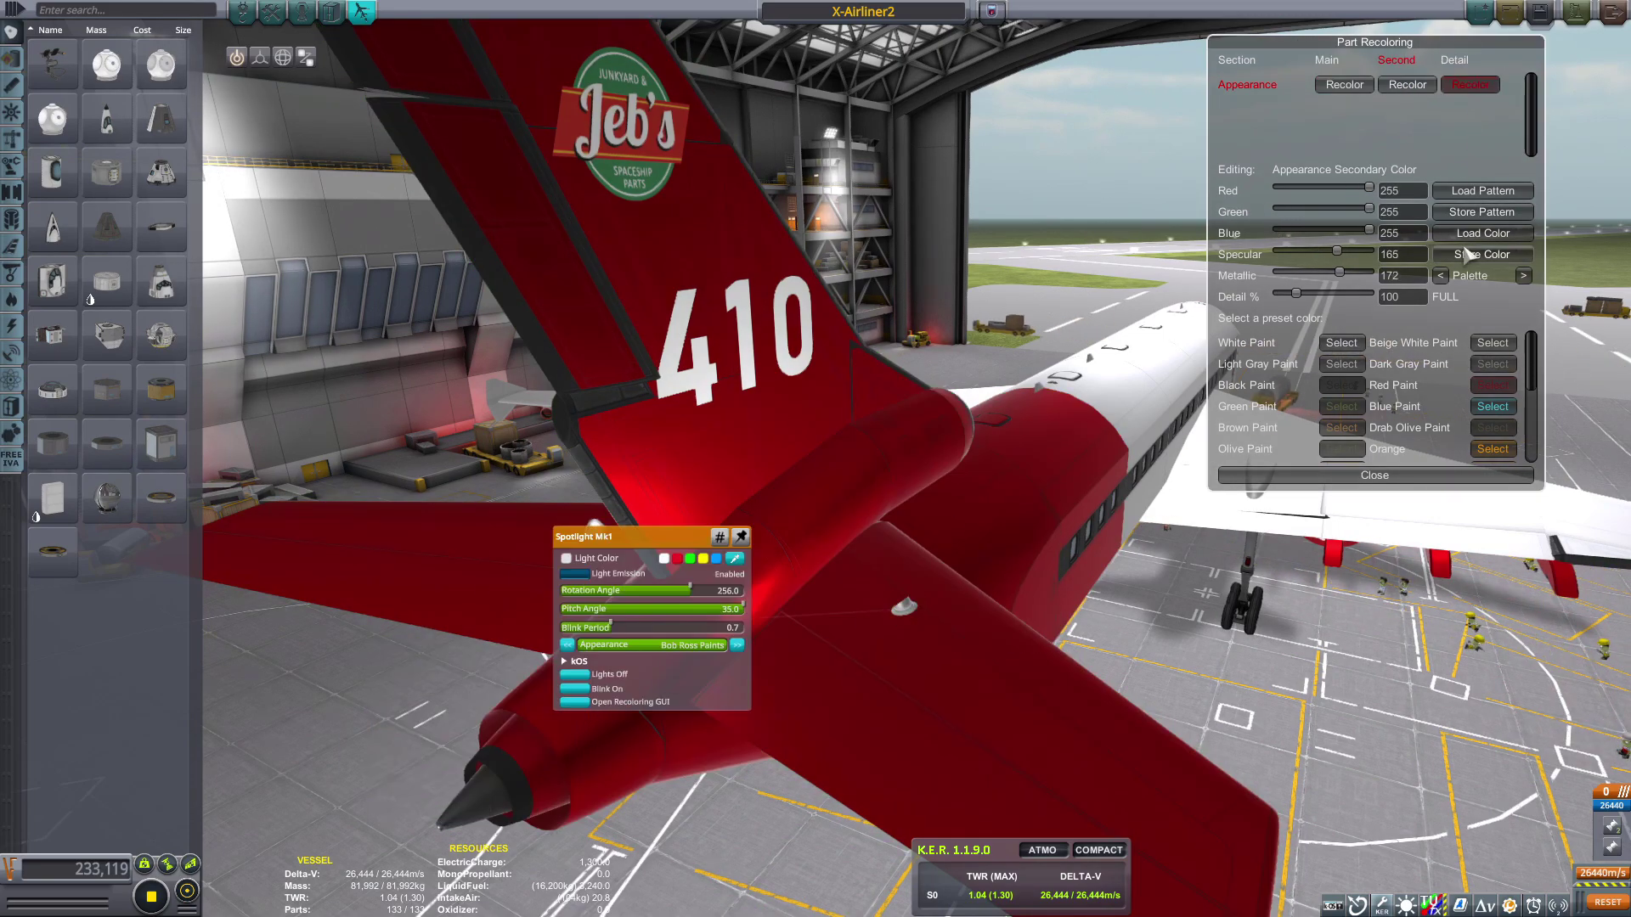
left_click(1469, 234)
left_click(1350, 84)
left_click(1465, 232)
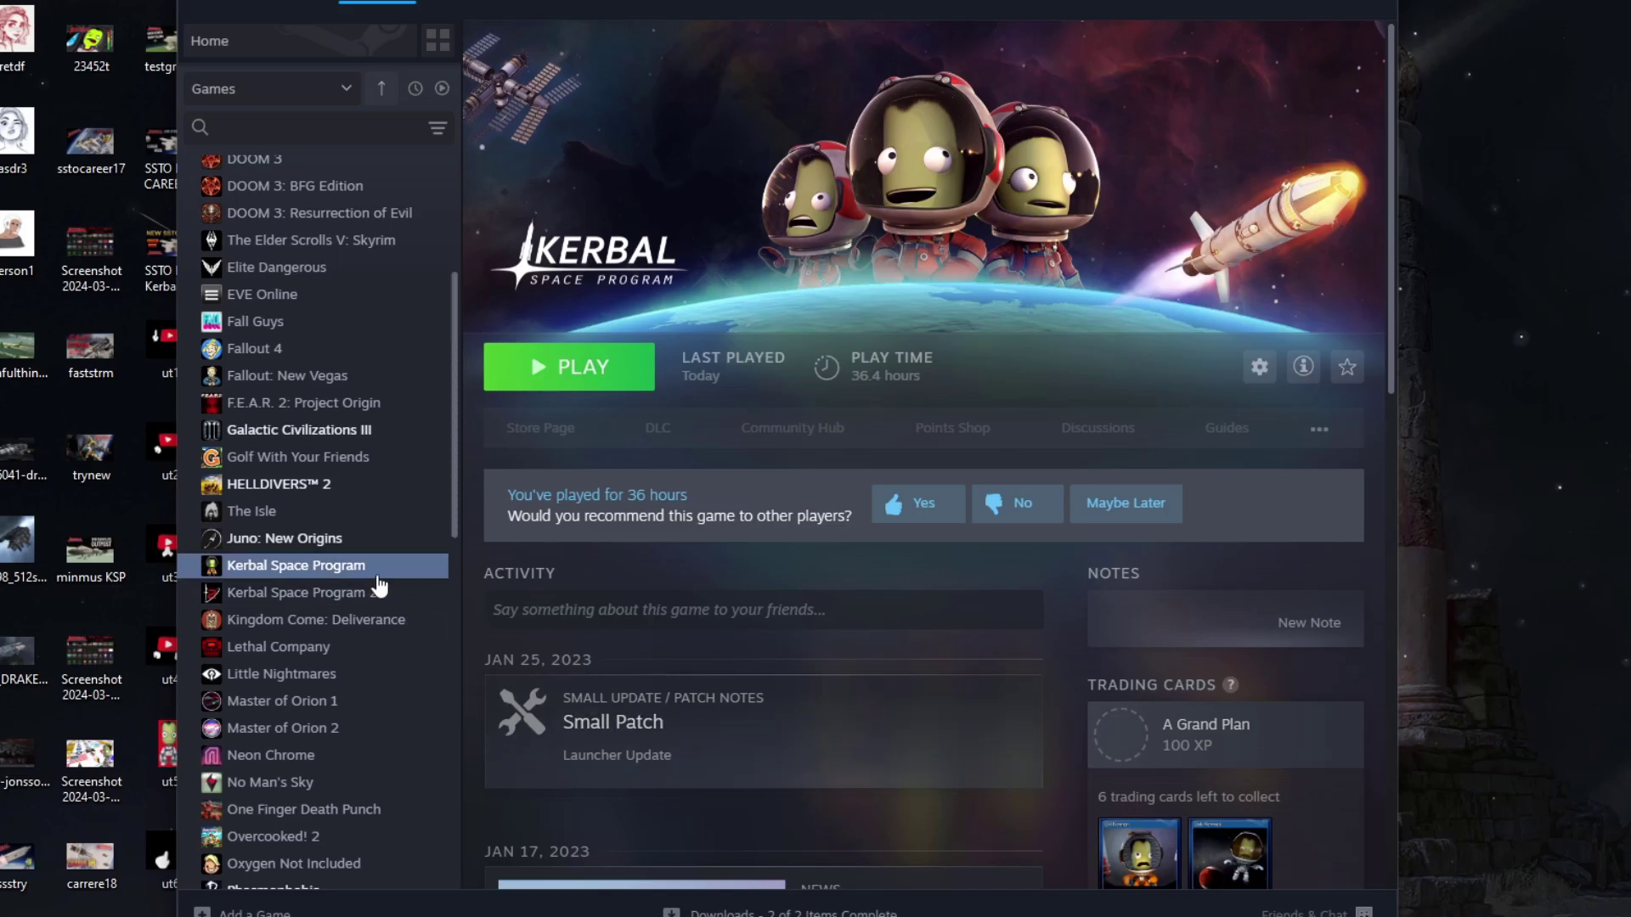
- Switch to Steam and browse the local files of Kerbal Space Program
right_click(344, 567)
mouse_move(416, 693)
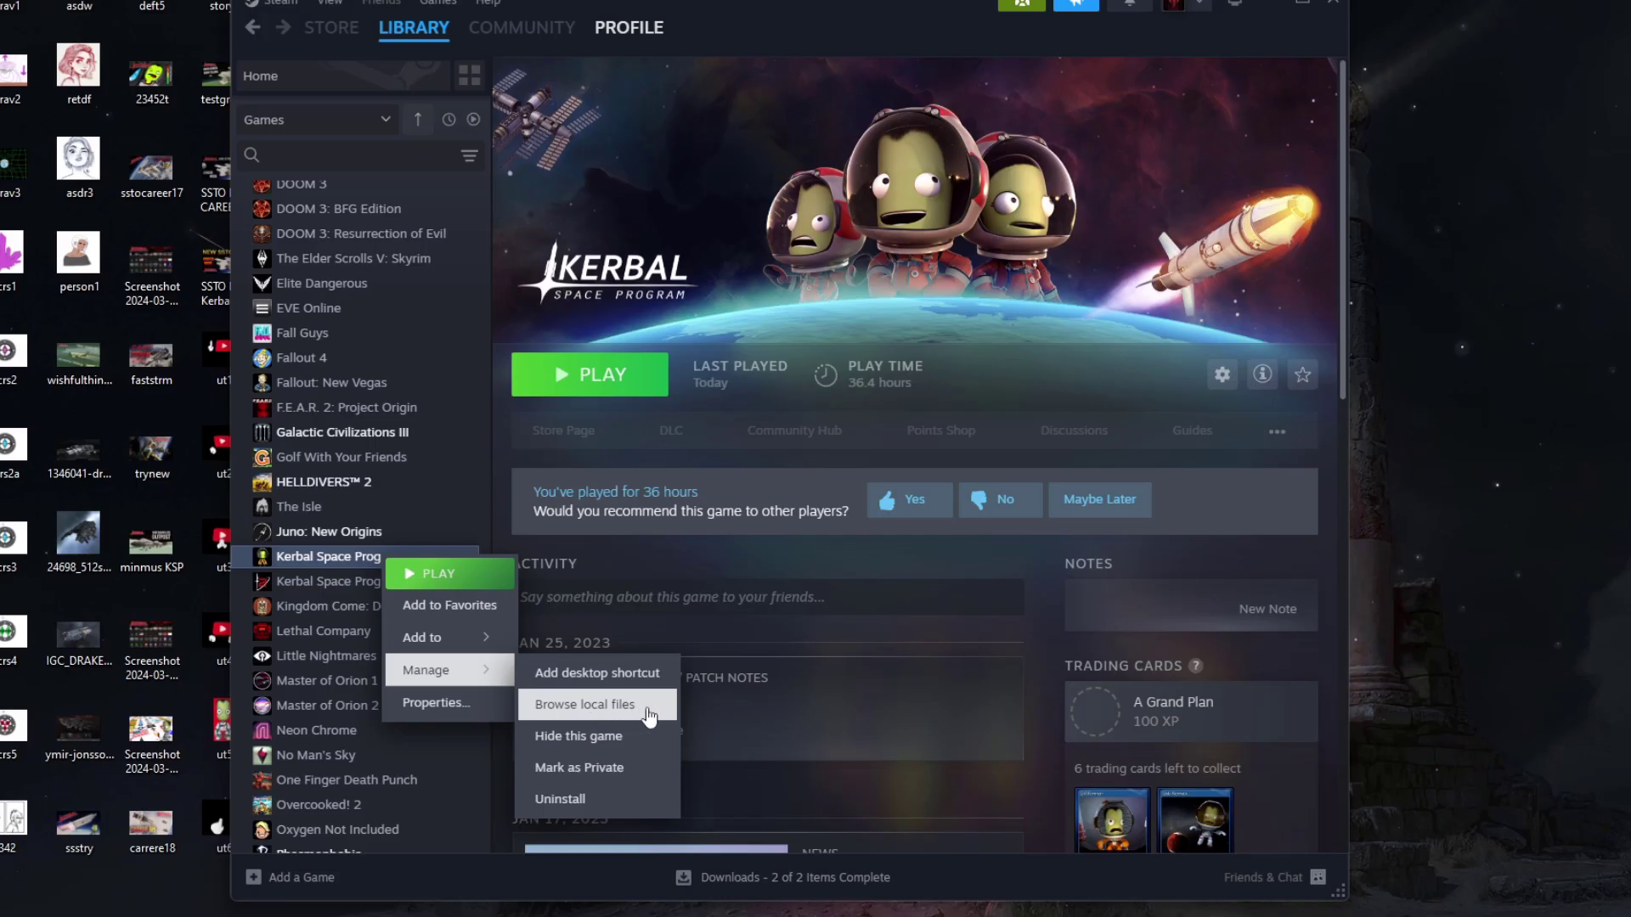
left_click(647, 712)
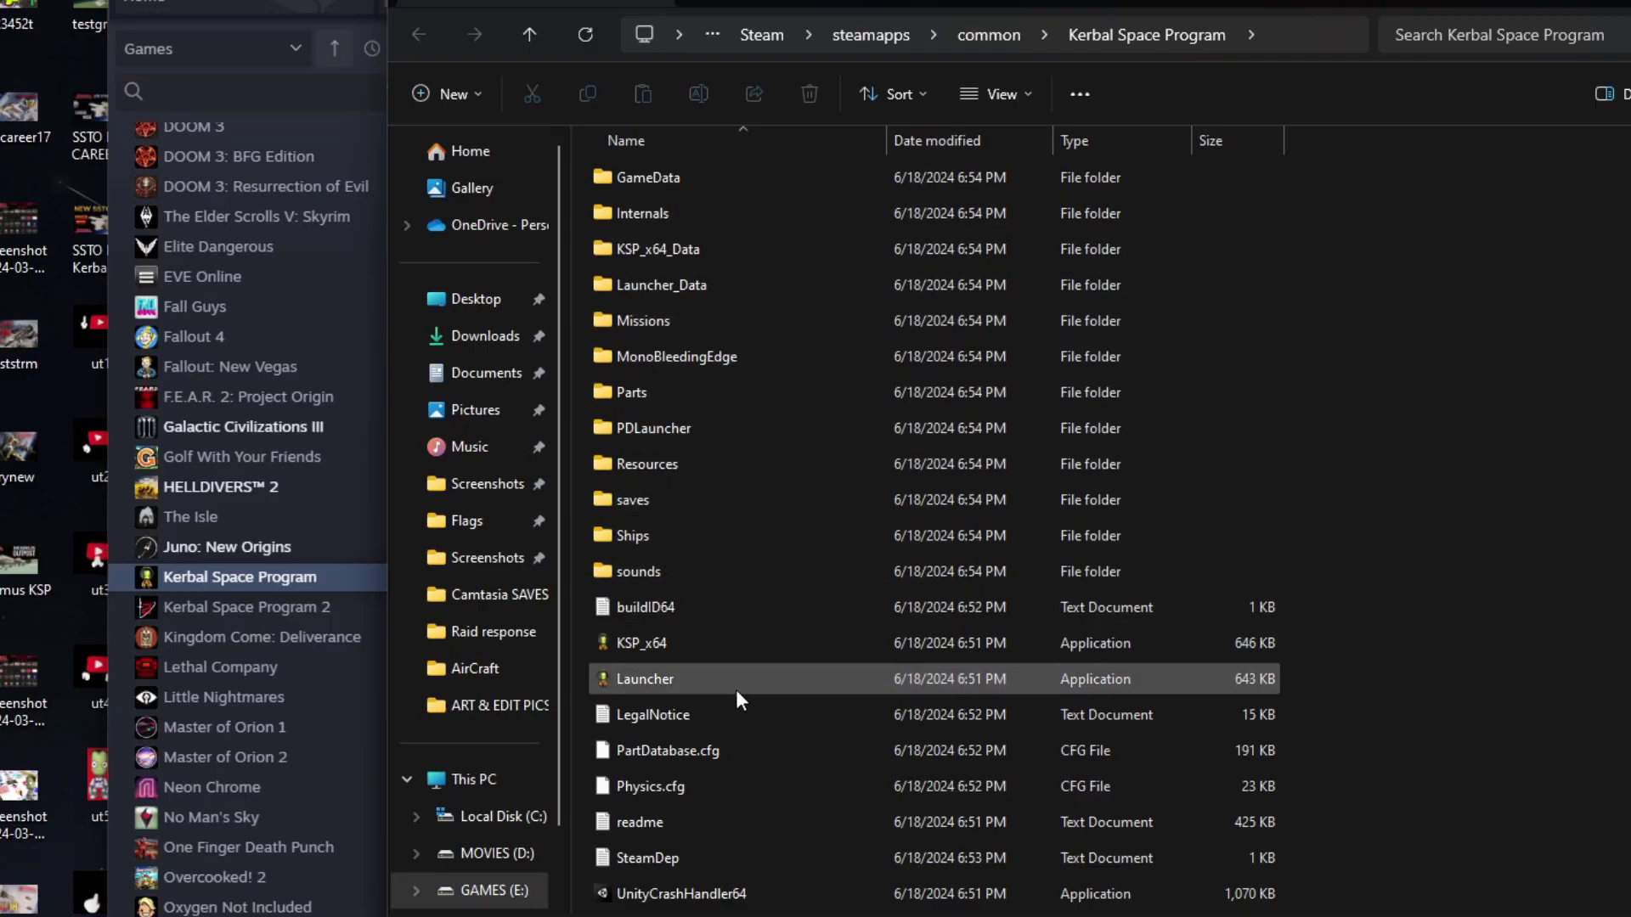
- Look through the Kerbal Space Program install folder and open its GameData folder
scroll(712, 890, "down", 1)
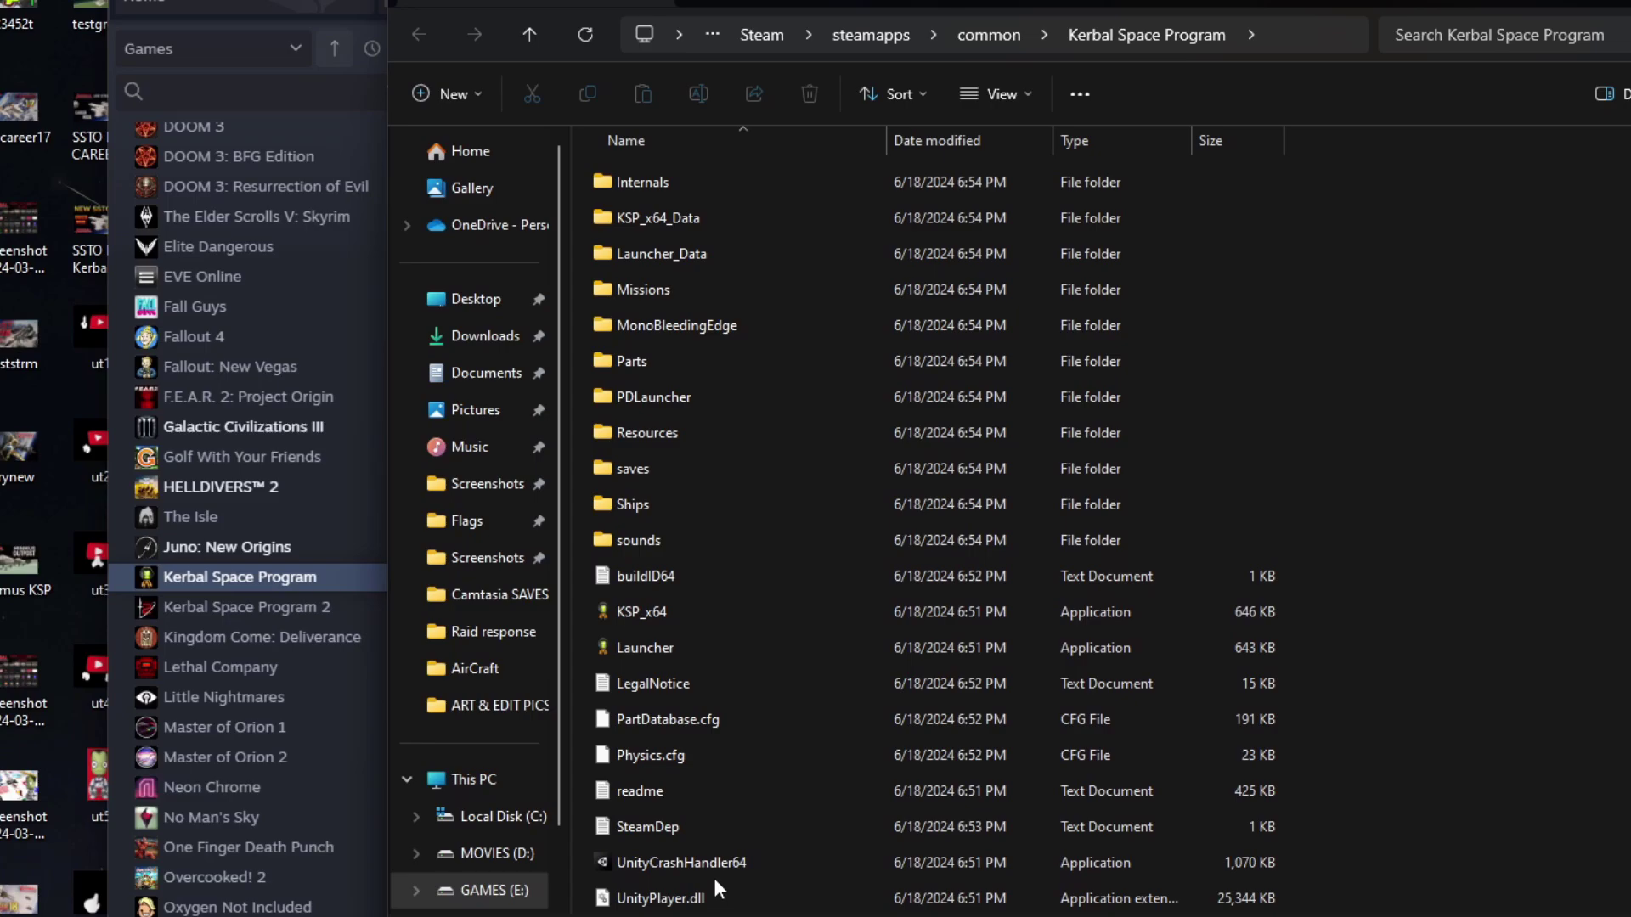
scroll(715, 872, "up", 1)
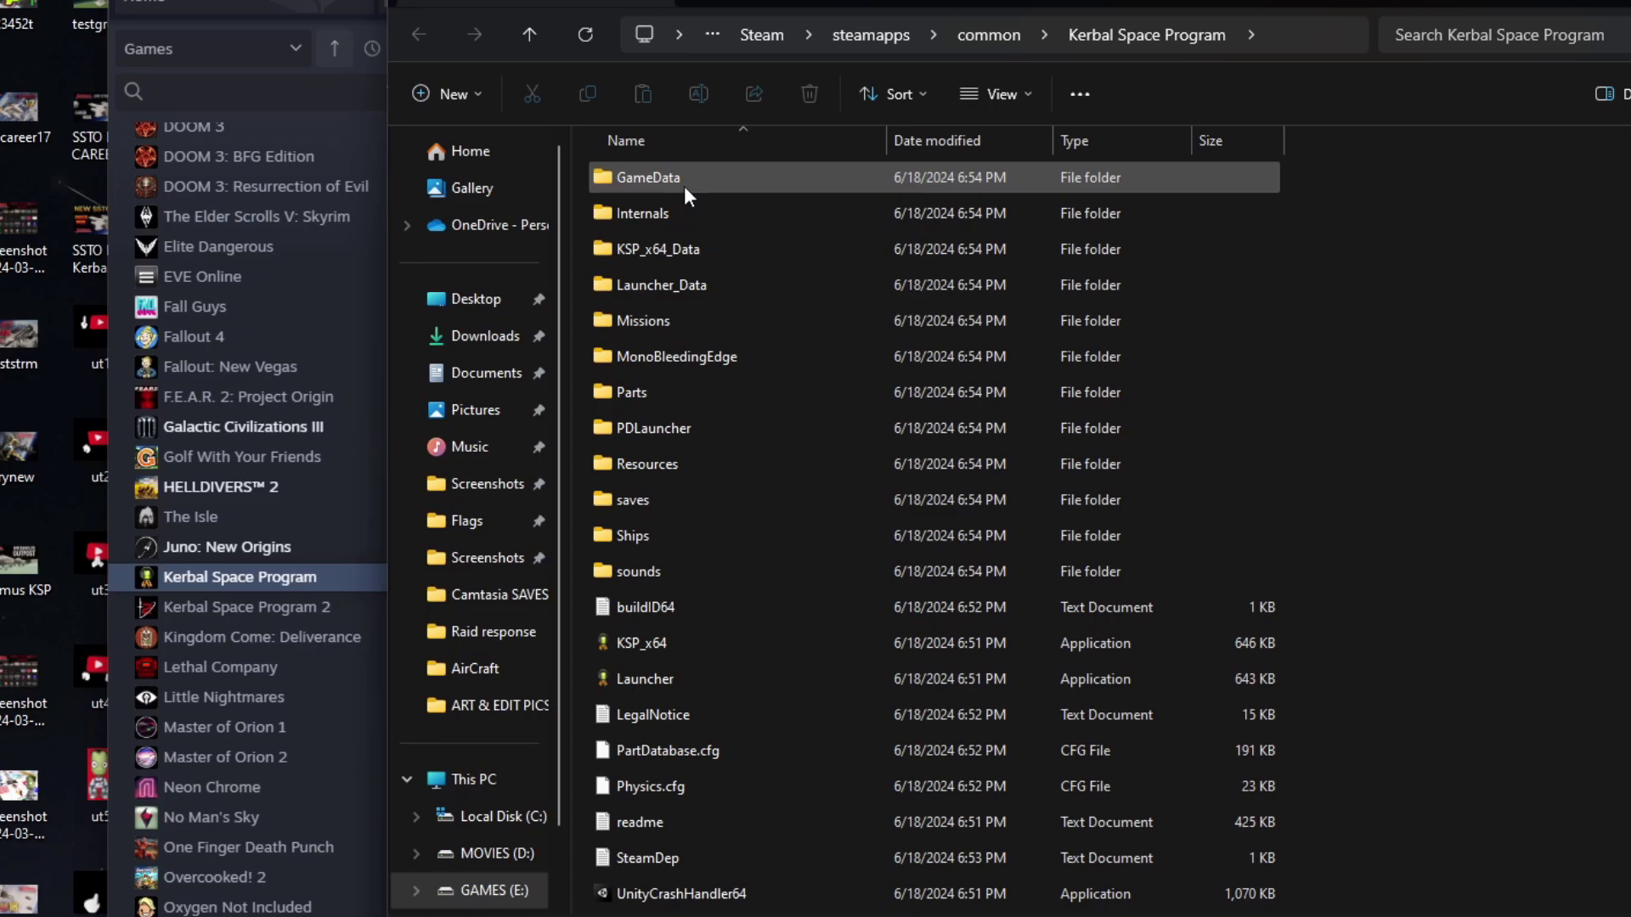
mouse_move(685, 190)
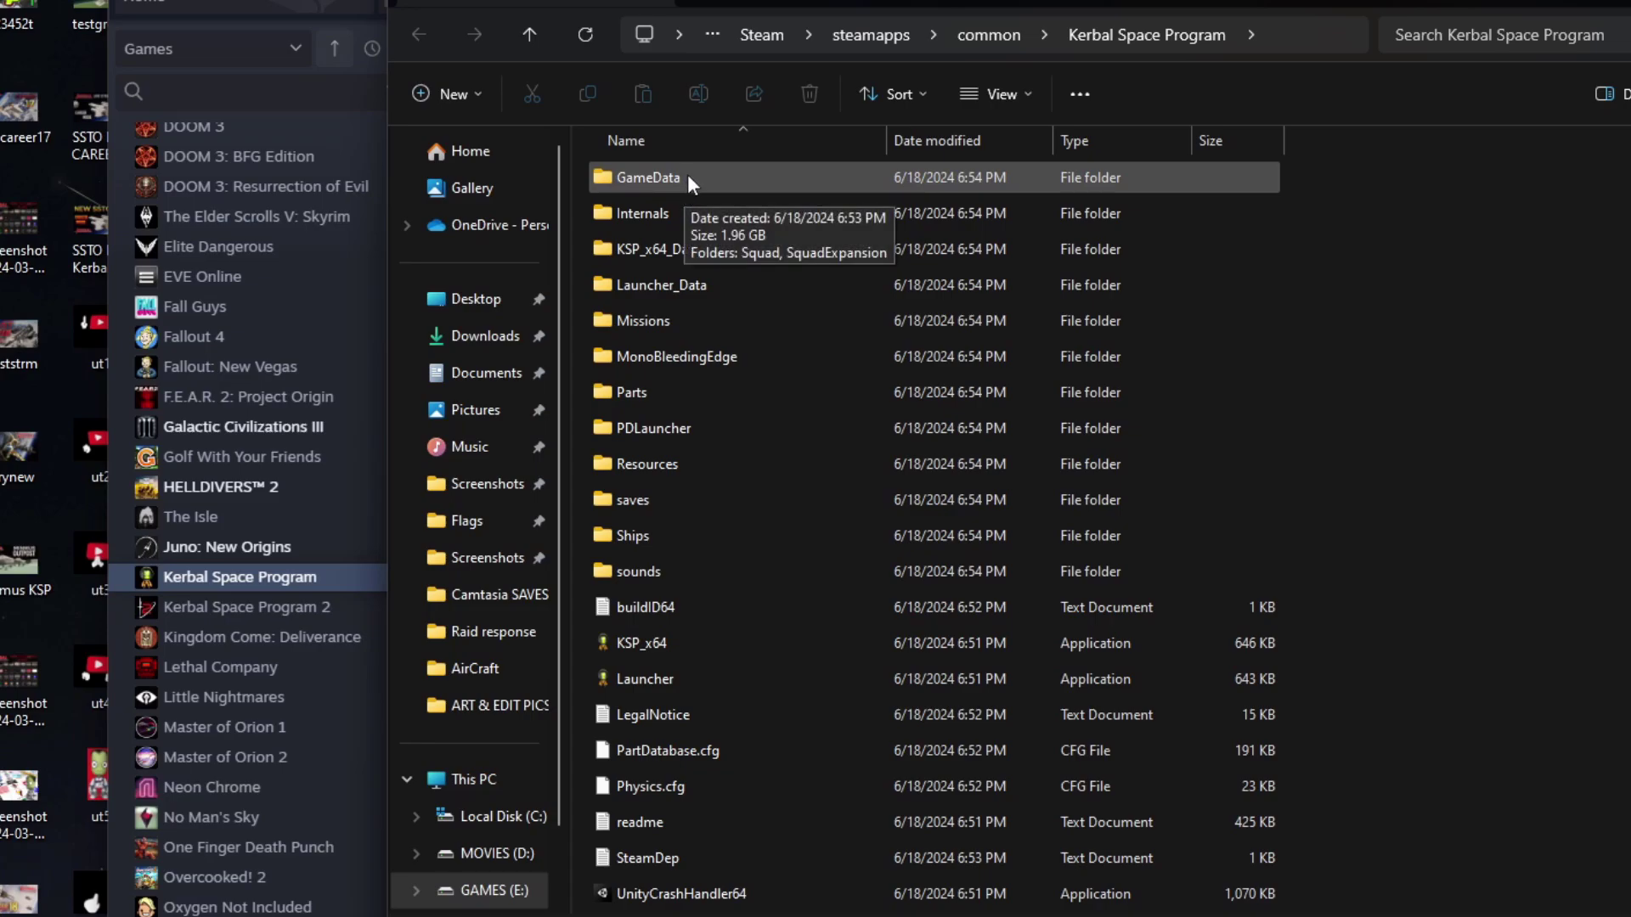
double_click(686, 176)
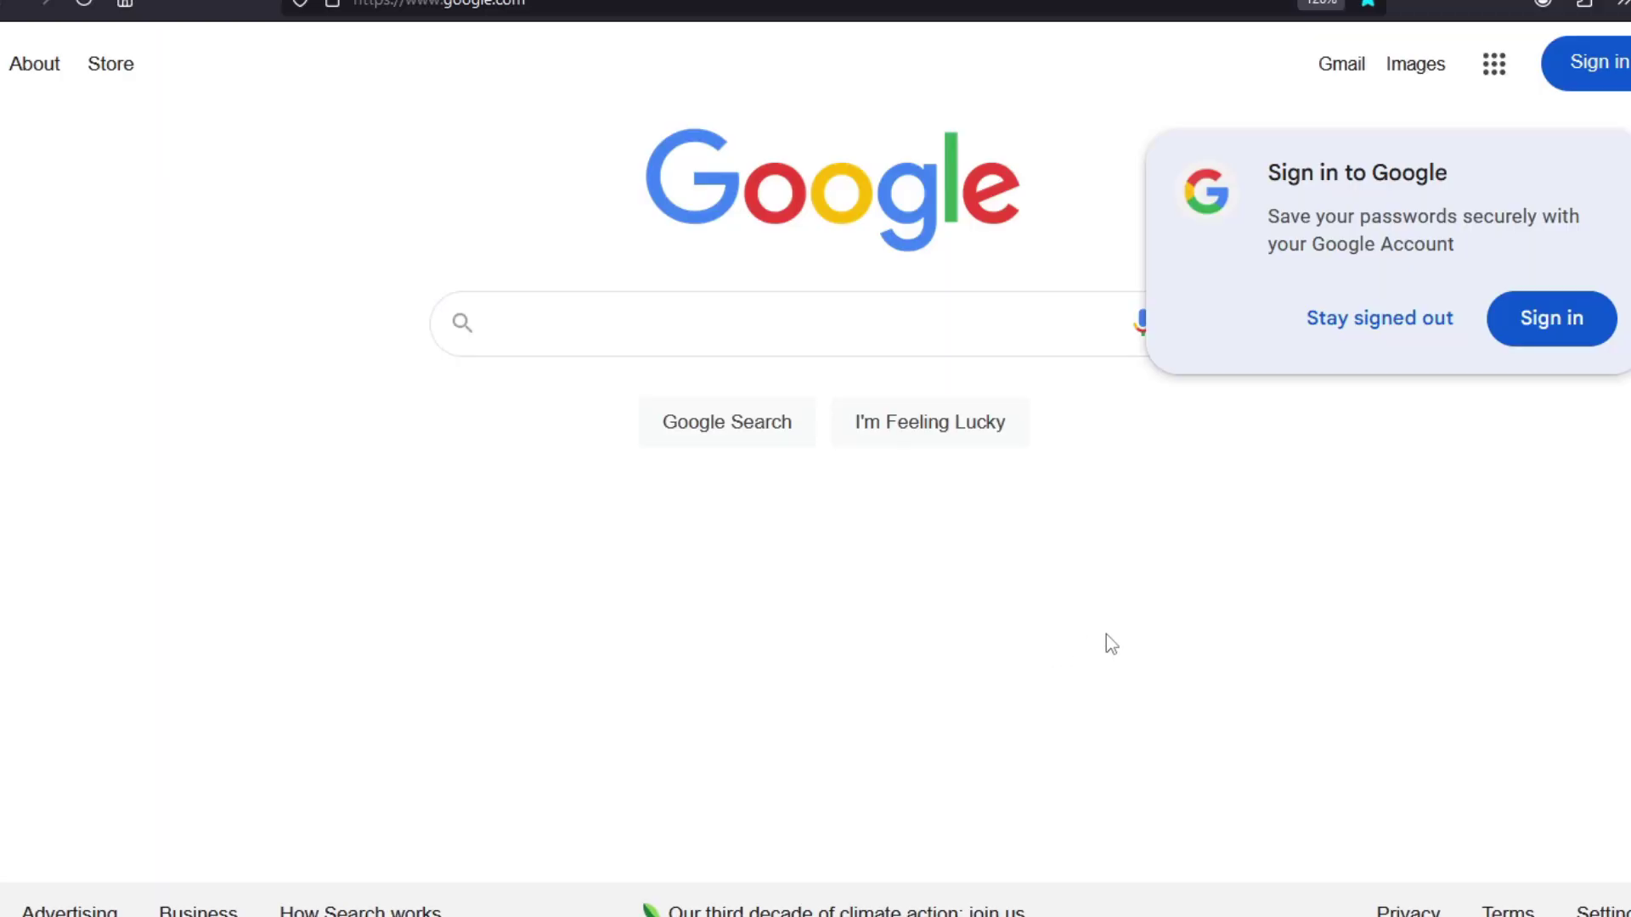
- Search Google for "KSP mod TURD" and open page 1 of the Textures Unlimited Recolour Depot forum thread
left_click(756, 315)
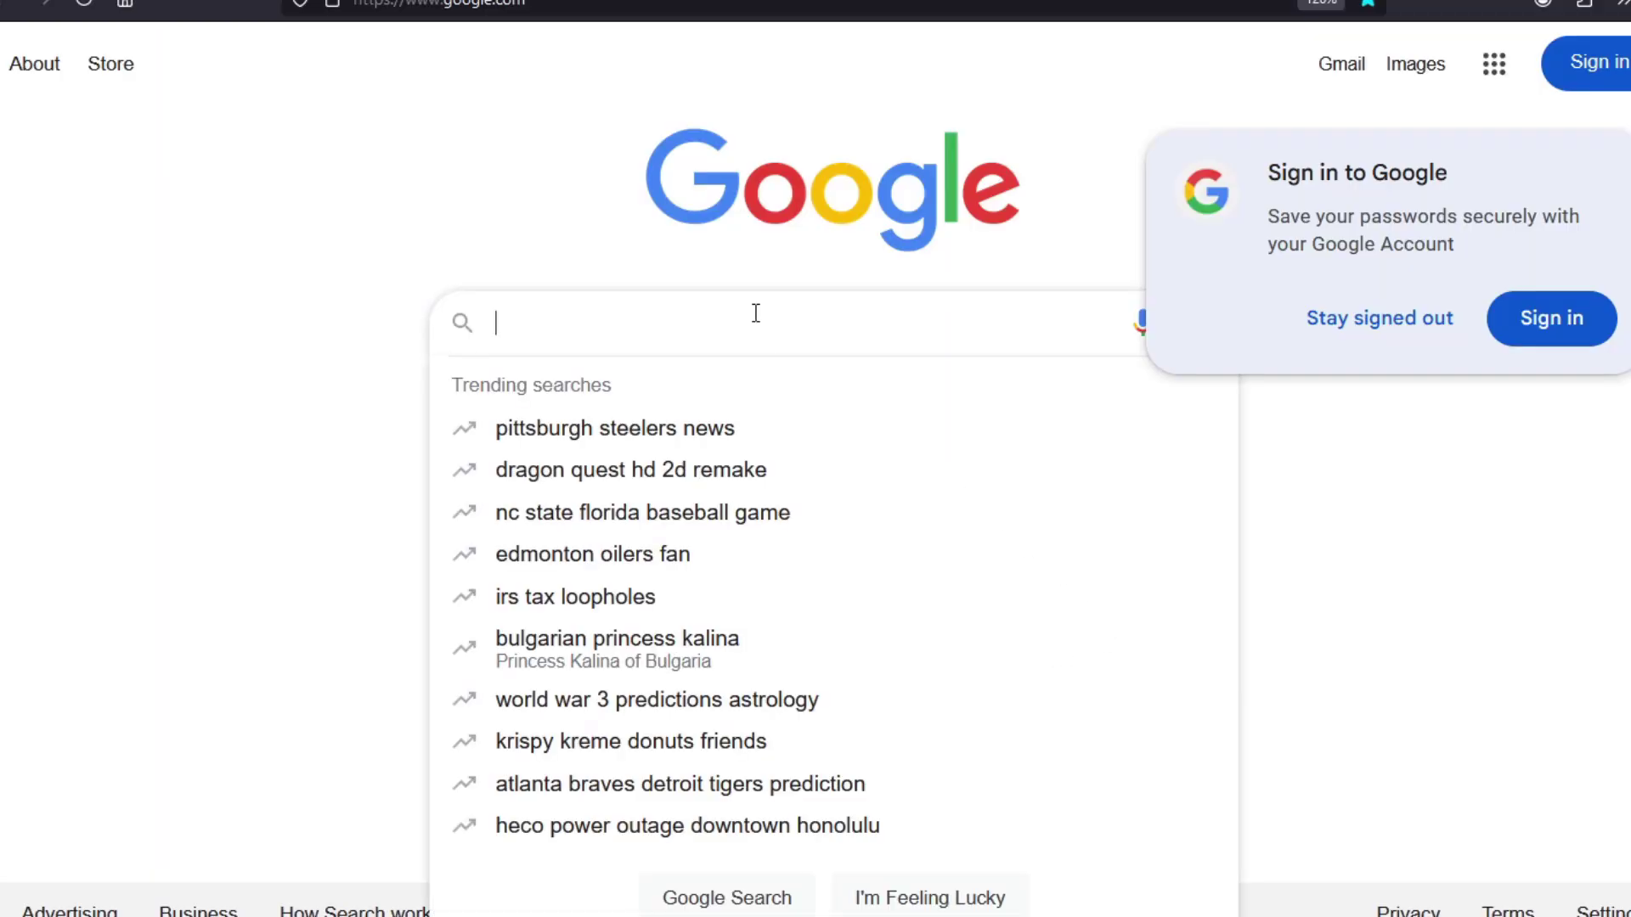
type("KSP mod")
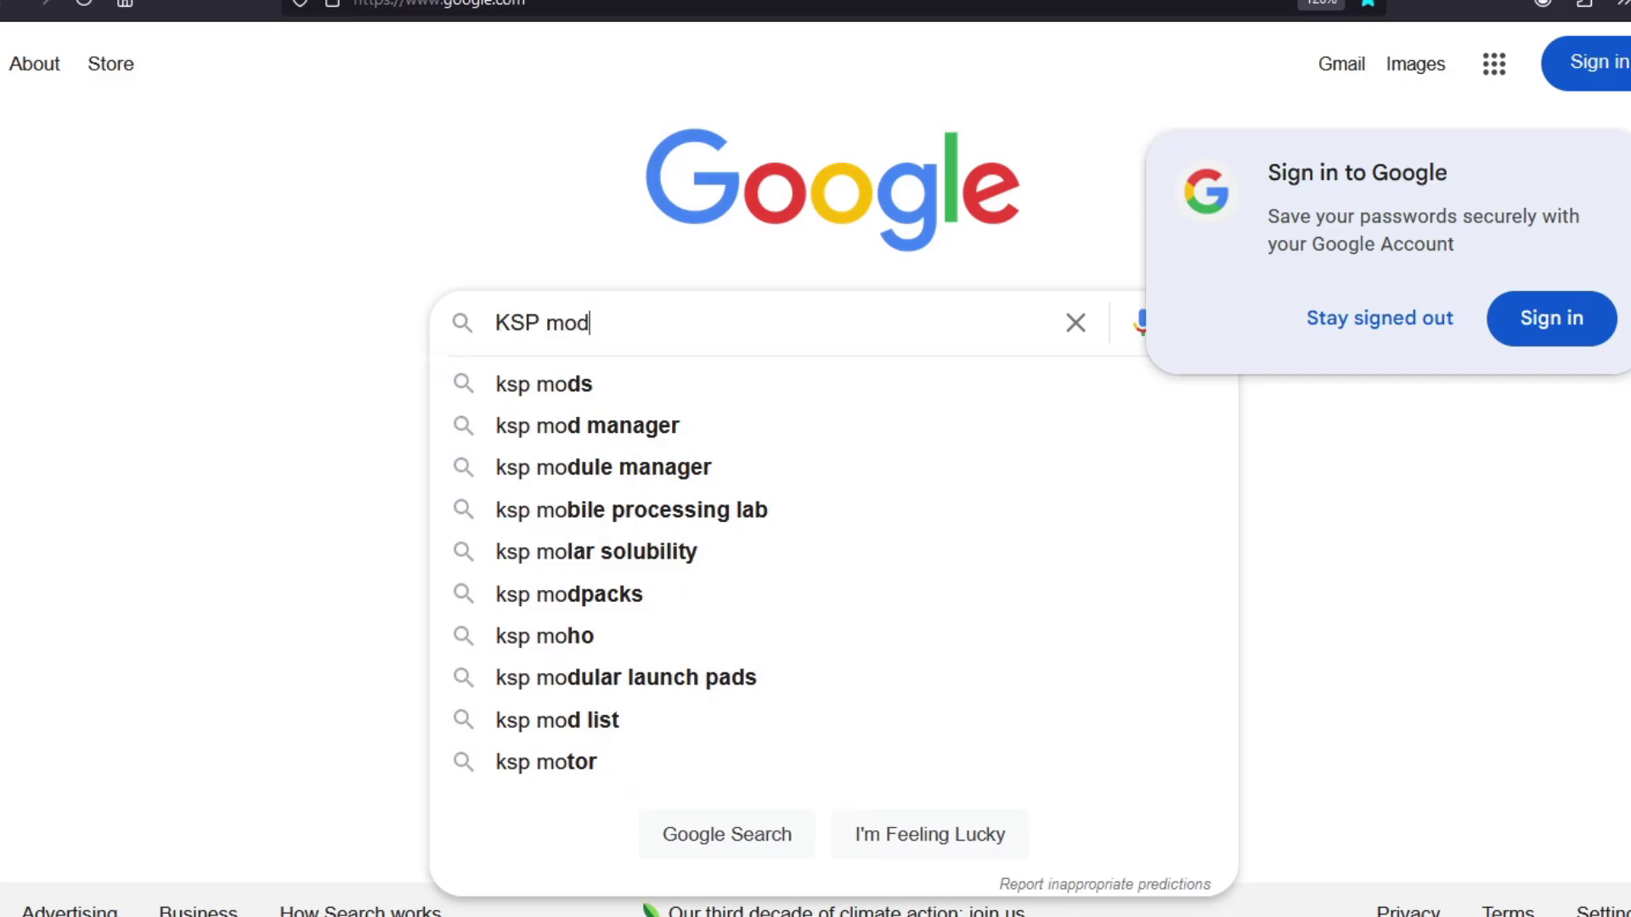
type(" TURD")
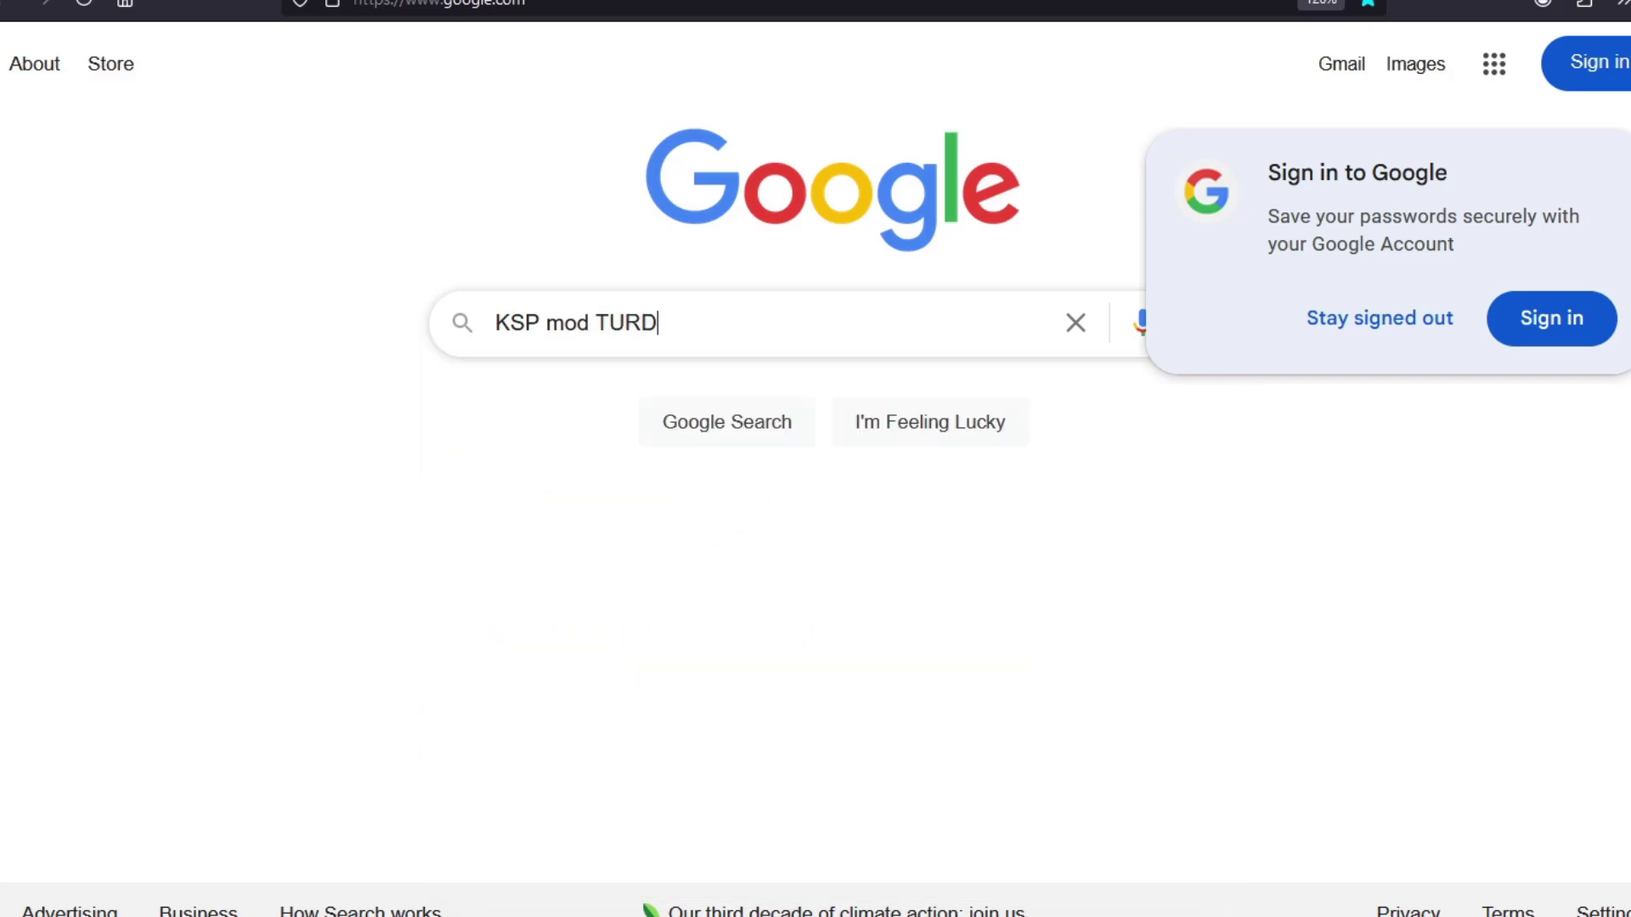
key("Return")
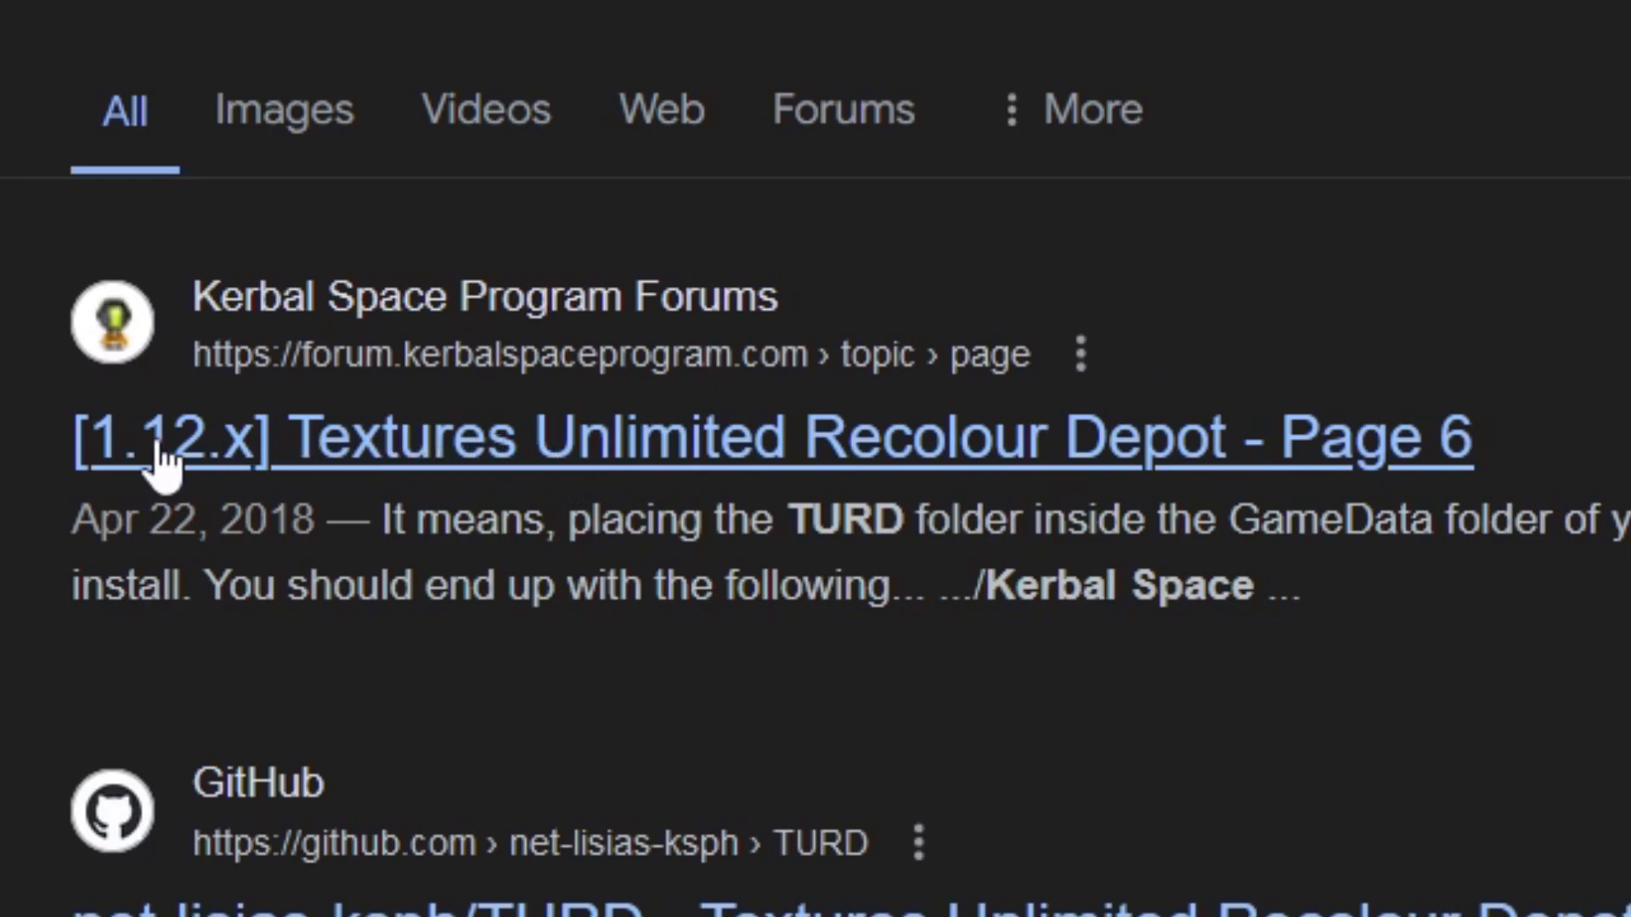
left_click(310, 455)
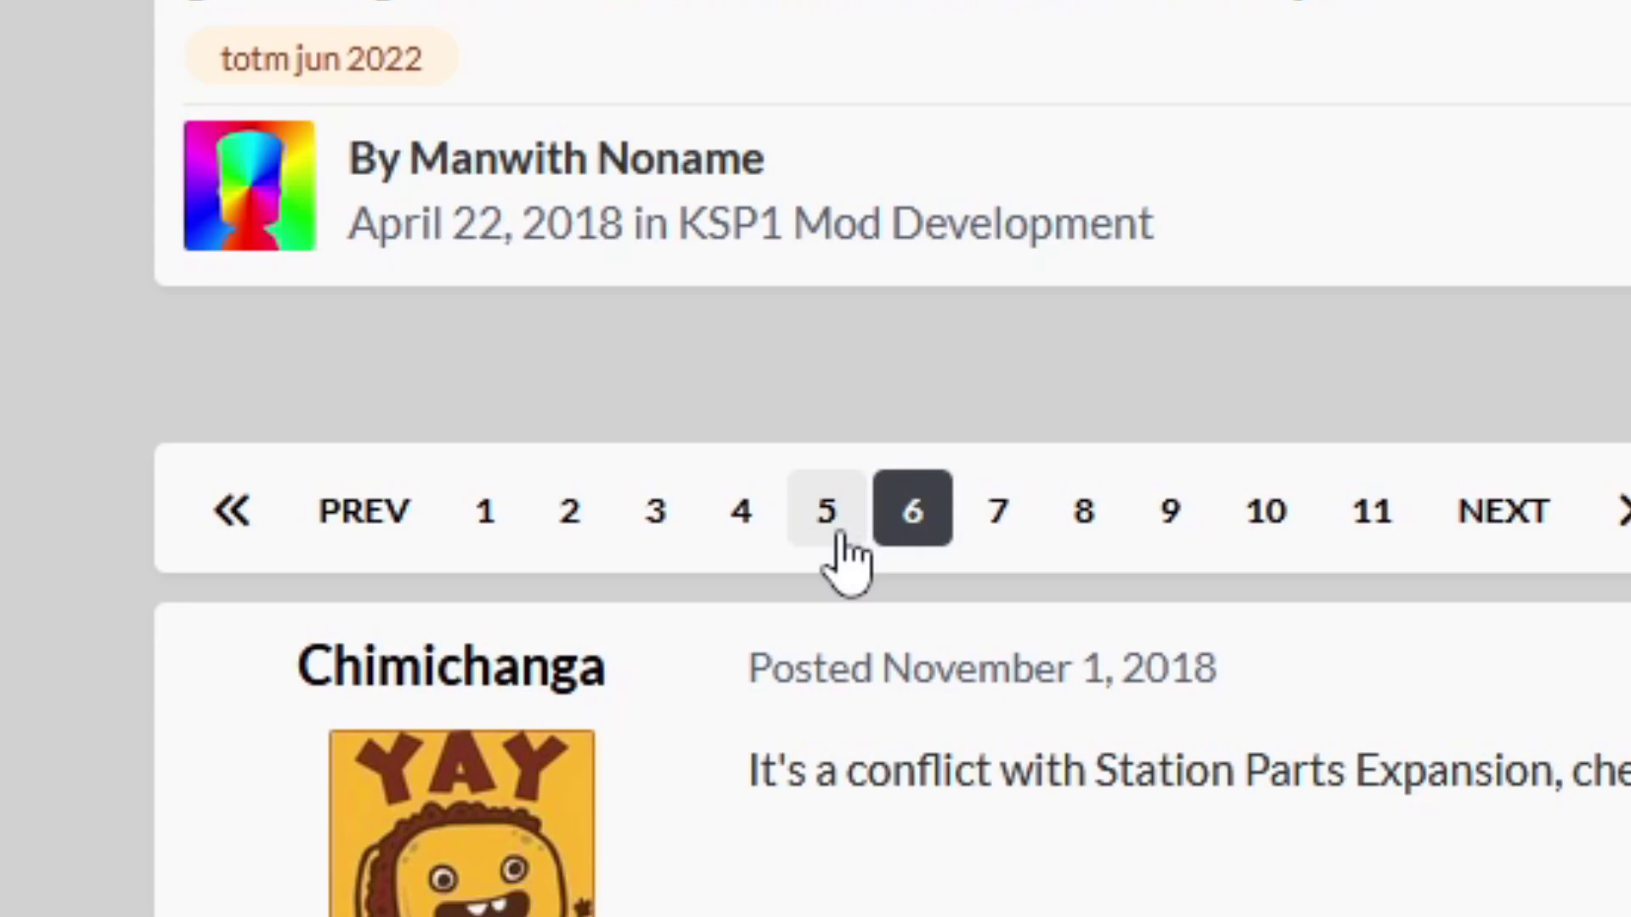
left_click(485, 514)
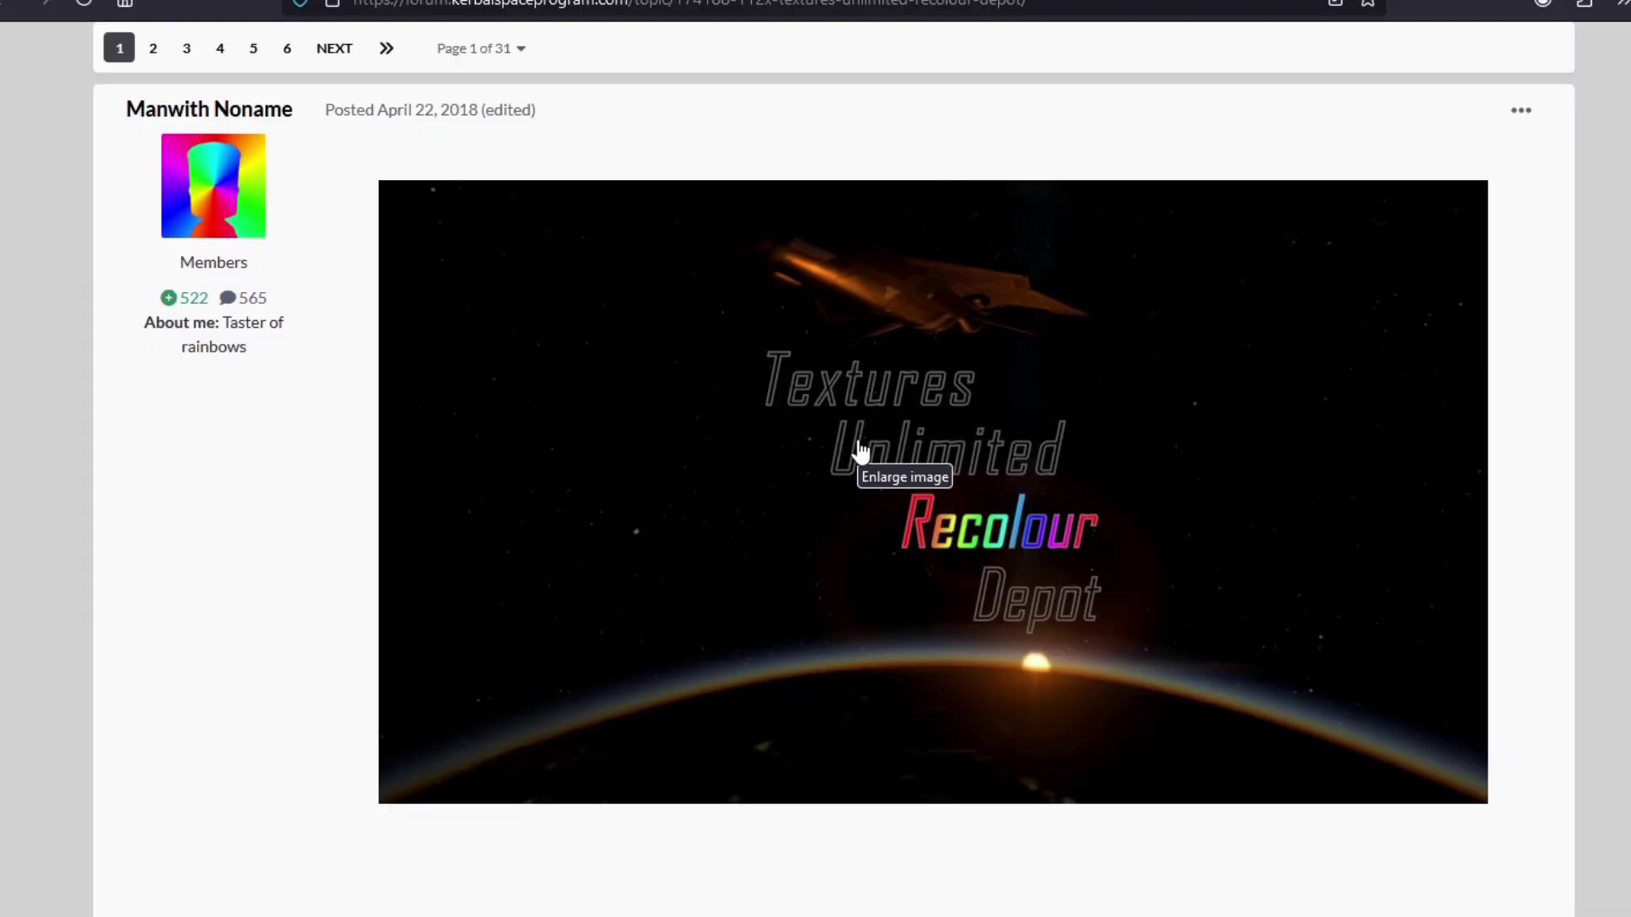
- Review the mod thread's introduction, its Downloads list and the Third party Content packs
scroll(860, 450, "down", 9)
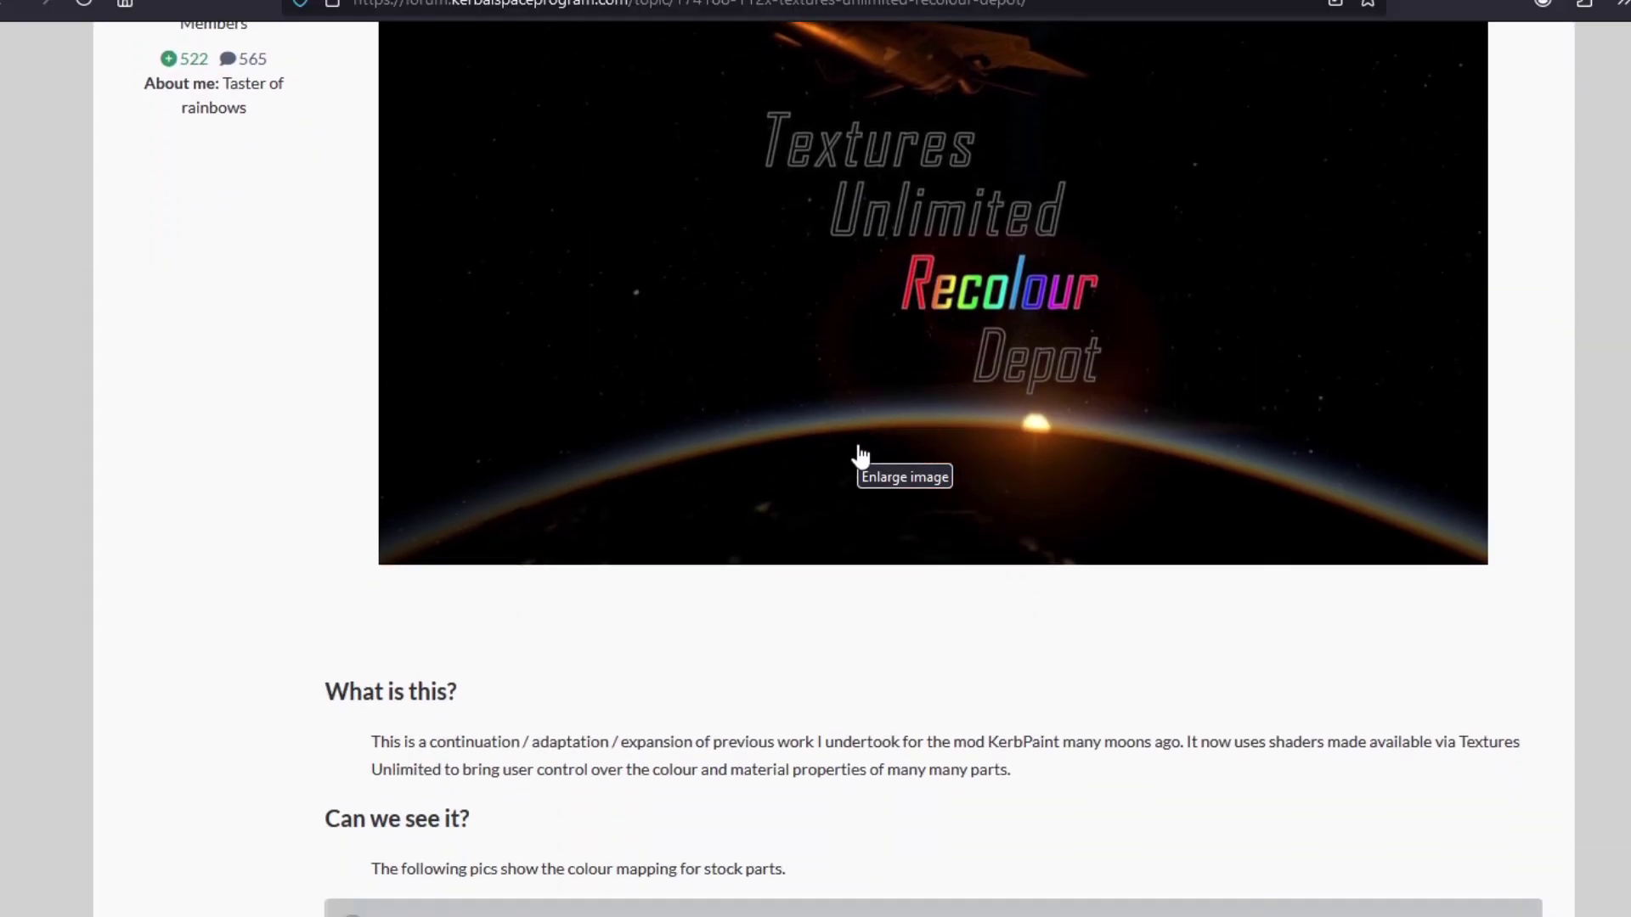
scroll(860, 459, "down", 8)
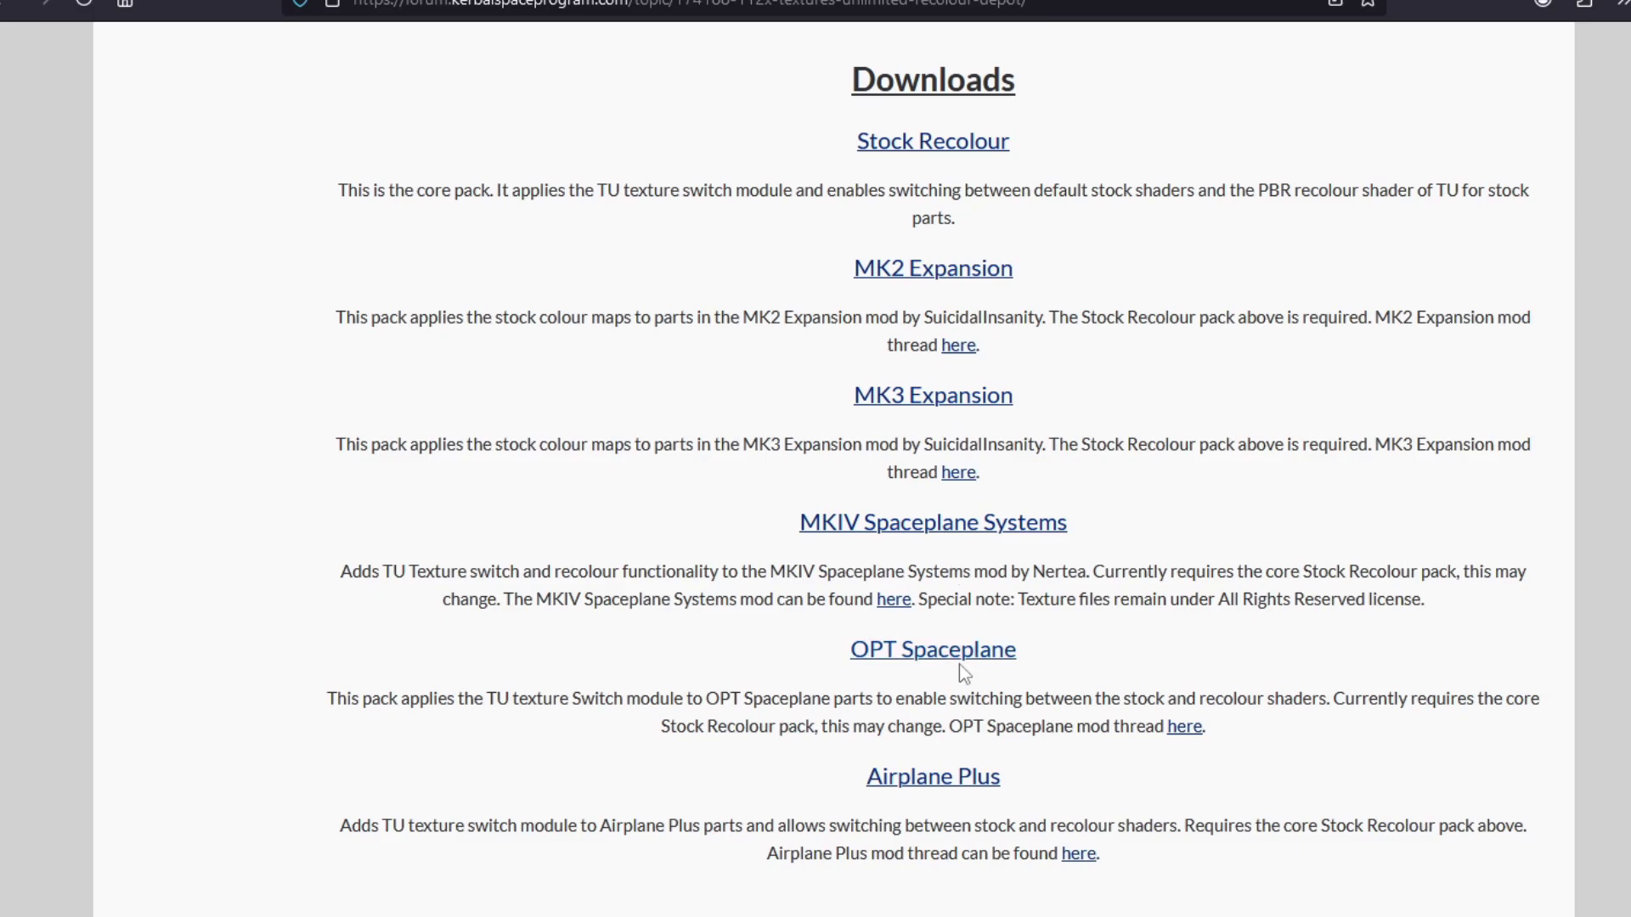
scroll(1077, 765, "down", 7)
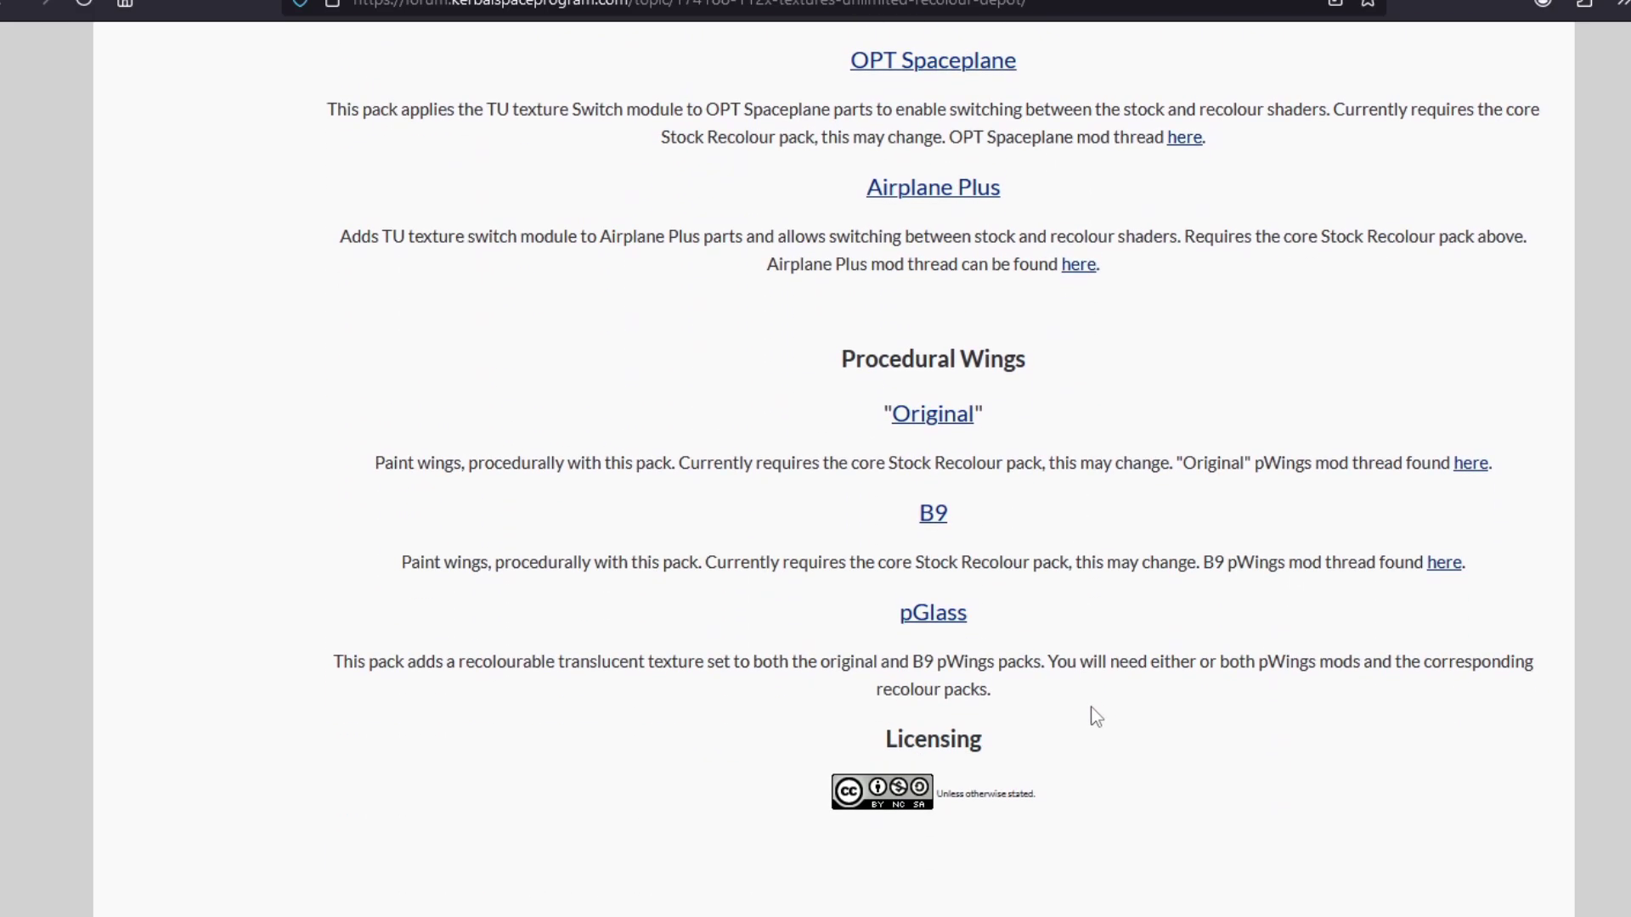
scroll(1103, 622, "down", 1)
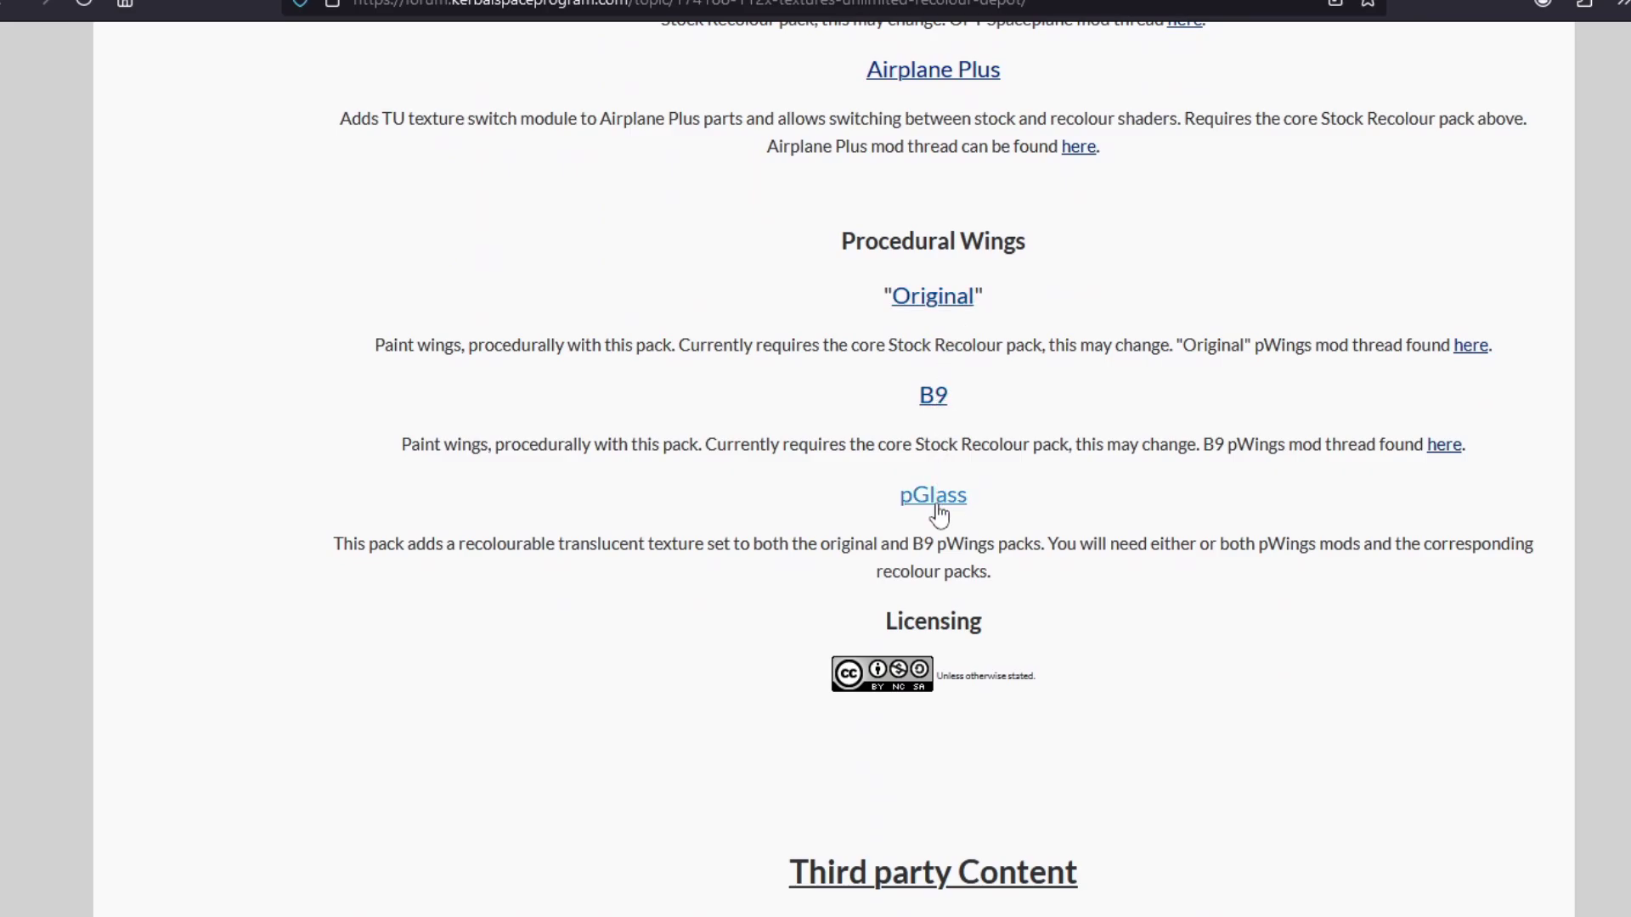
scroll(1067, 521, "down", 7)
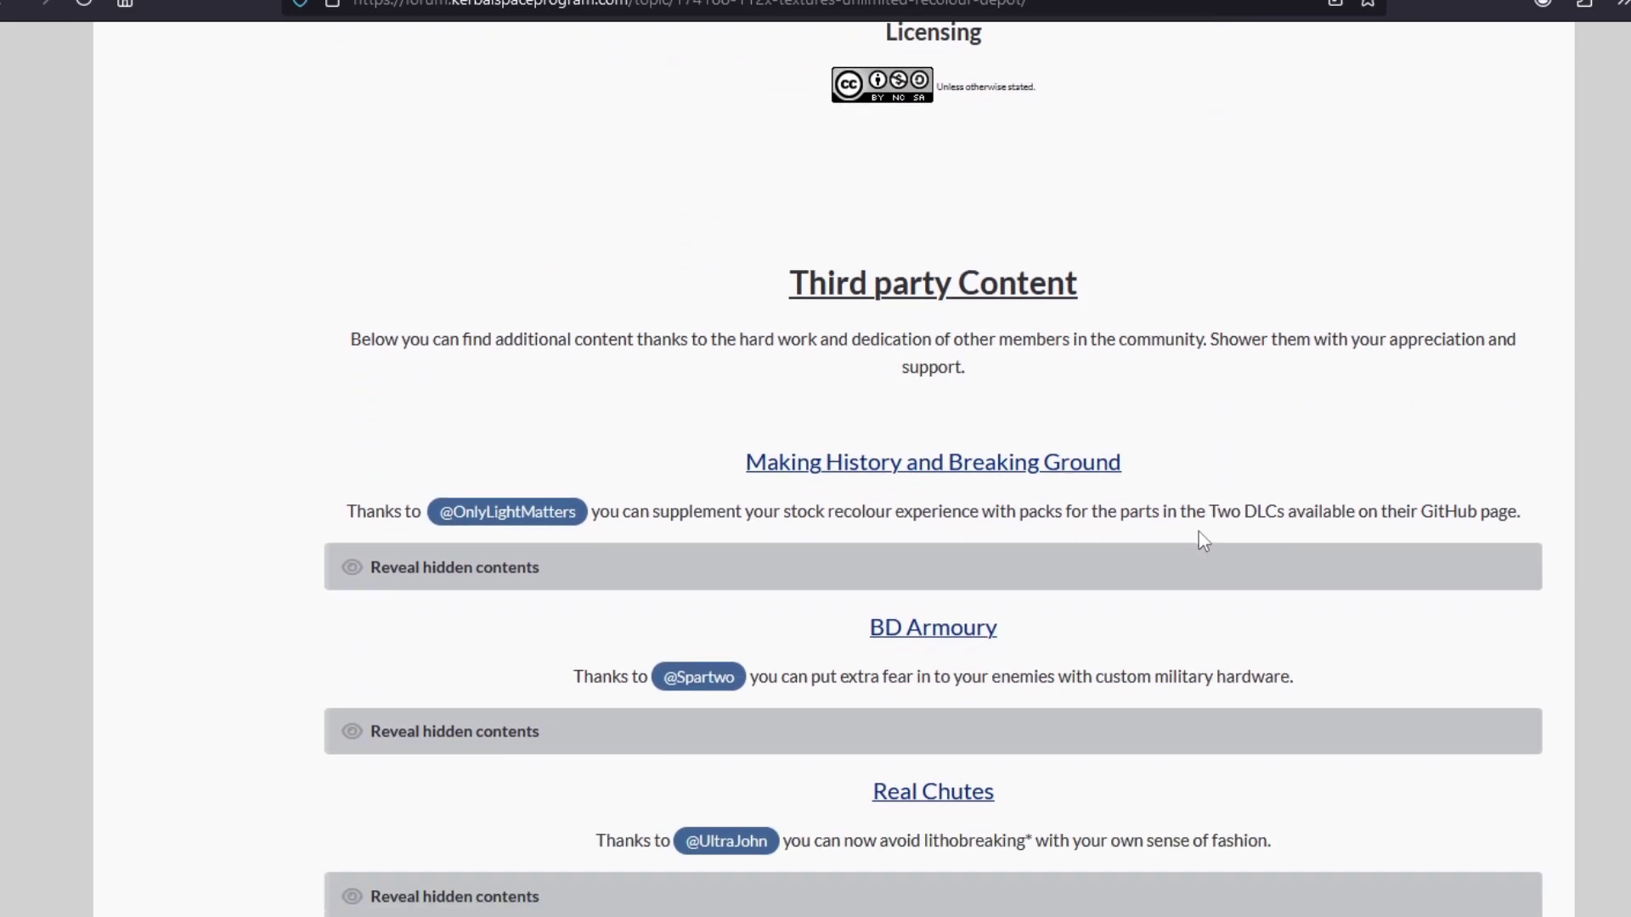
scroll(1189, 520, "down", 1)
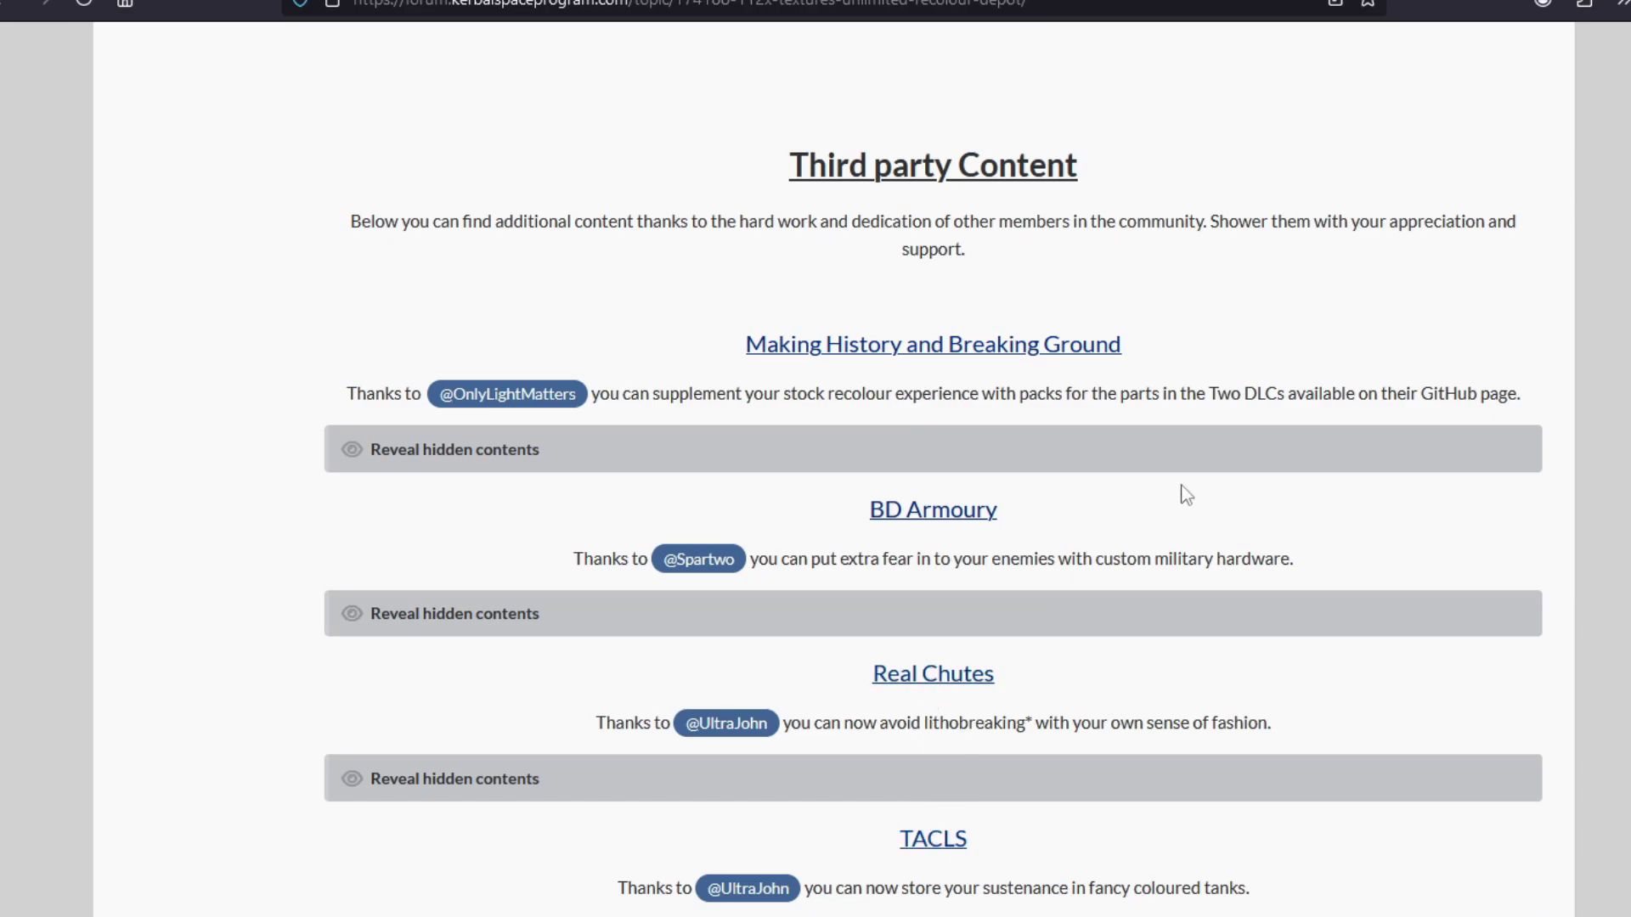
- Download 112x_TU_Stock Recolour_v0_3_12.zip through the Stock Recolour link in the mod thread's Downloads list and save the file
scroll(1186, 495, "up", 10)
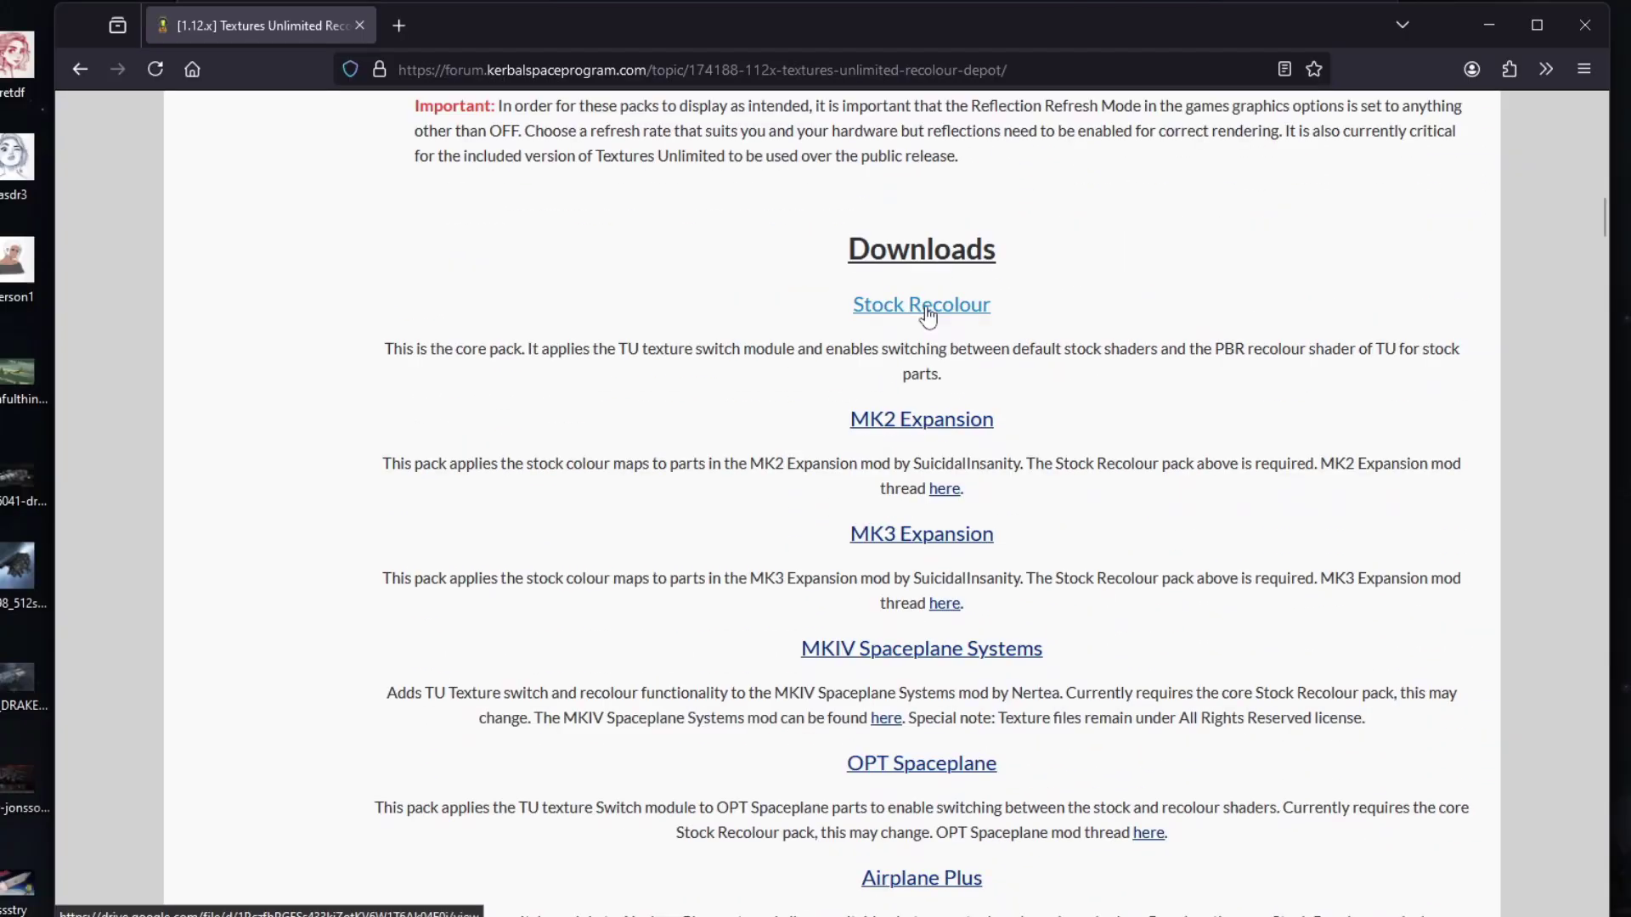
left_click(925, 310)
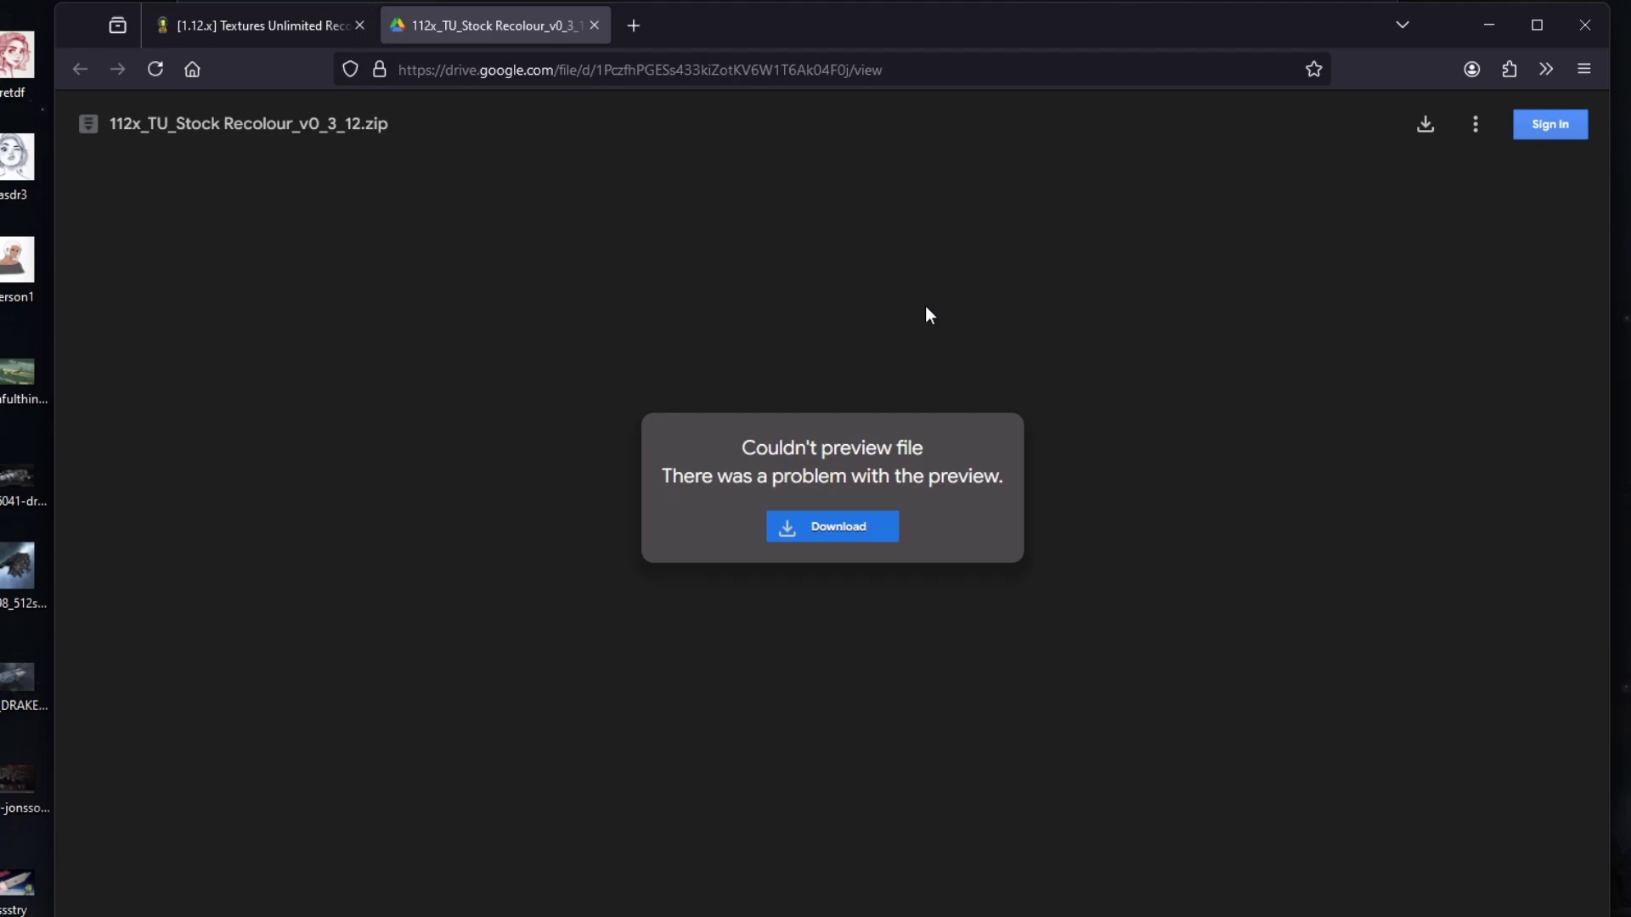
left_click(845, 526)
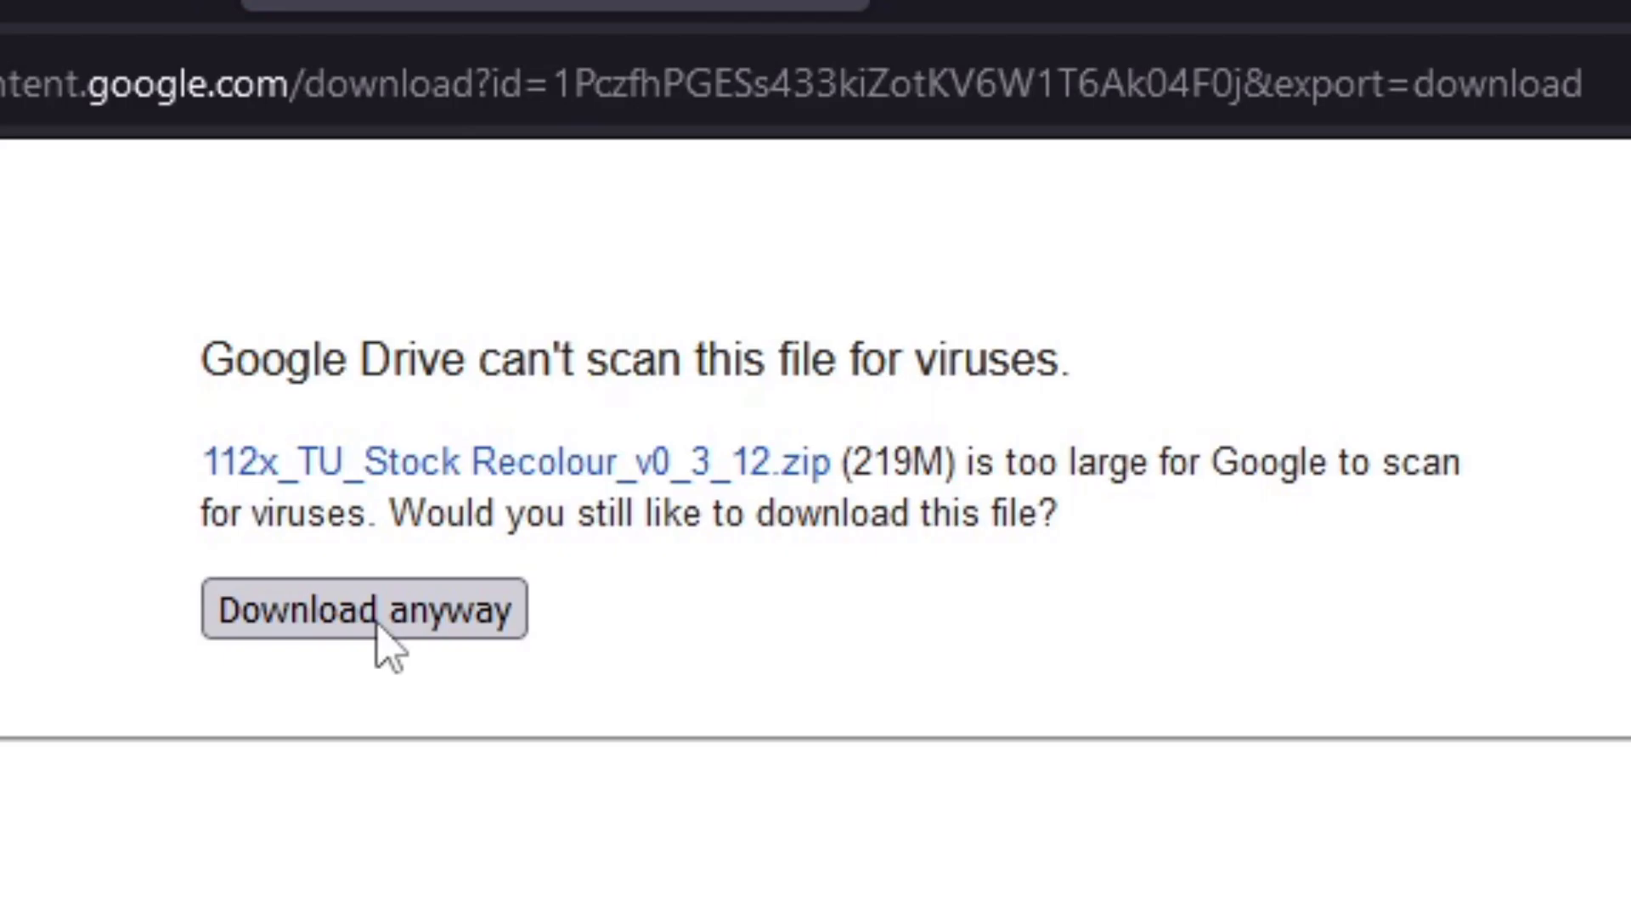
left_click(385, 632)
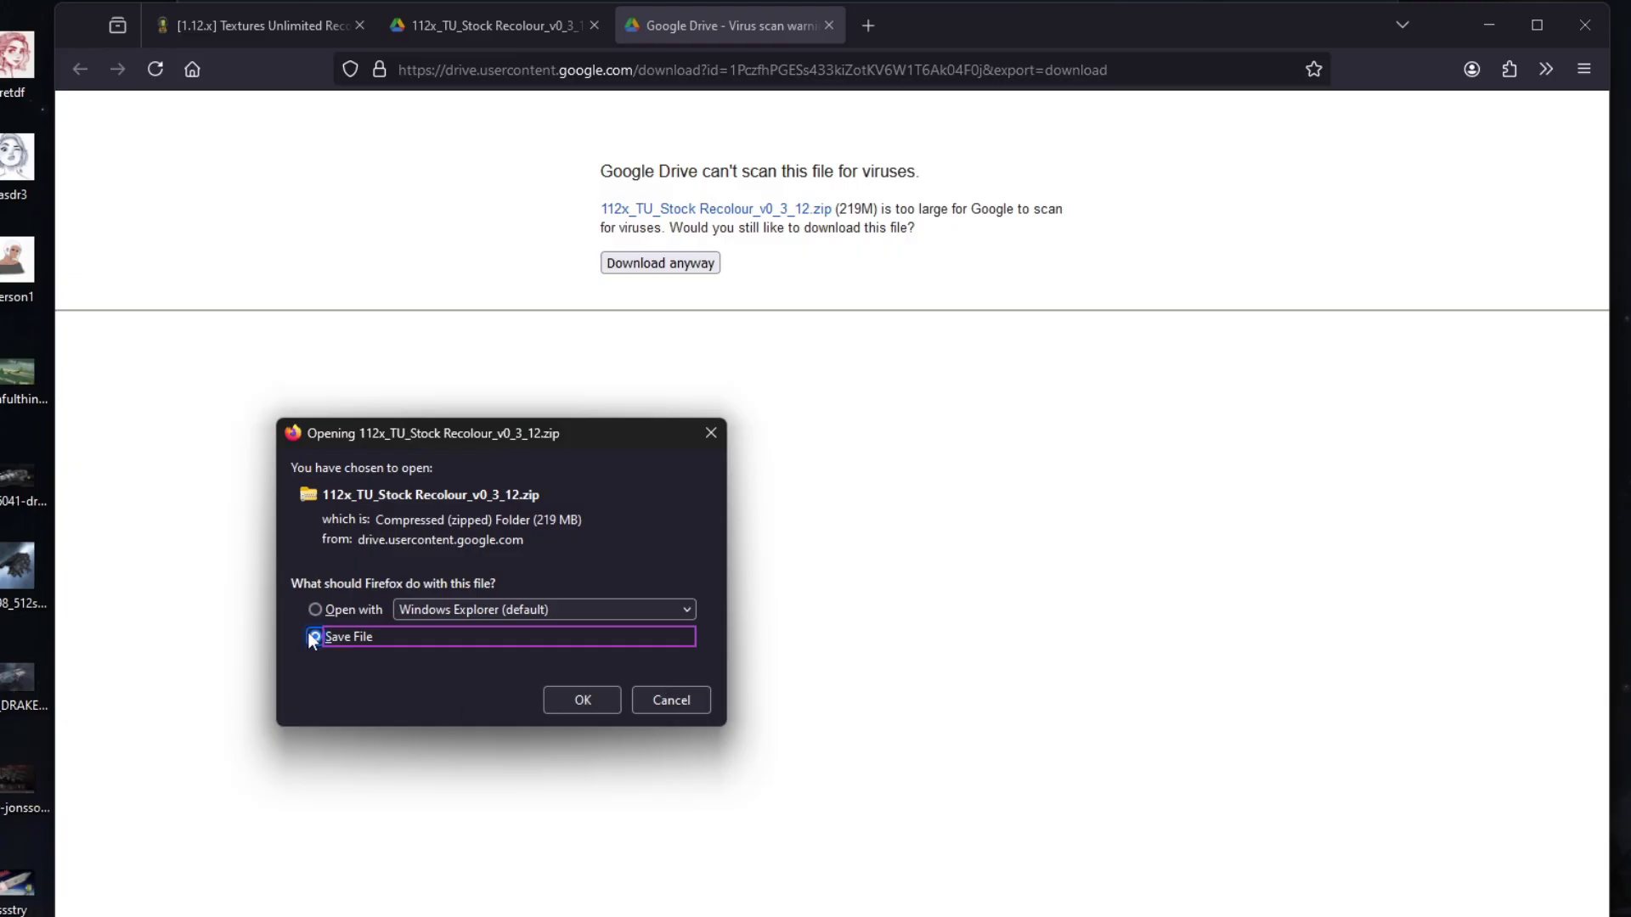
key("Return")
- Switch to File Explorer and extract the zipped 112x_TU_Stock Recolour_v0_3_12 archive in the Downloads folder
scroll(1061, 429, "down", 1)
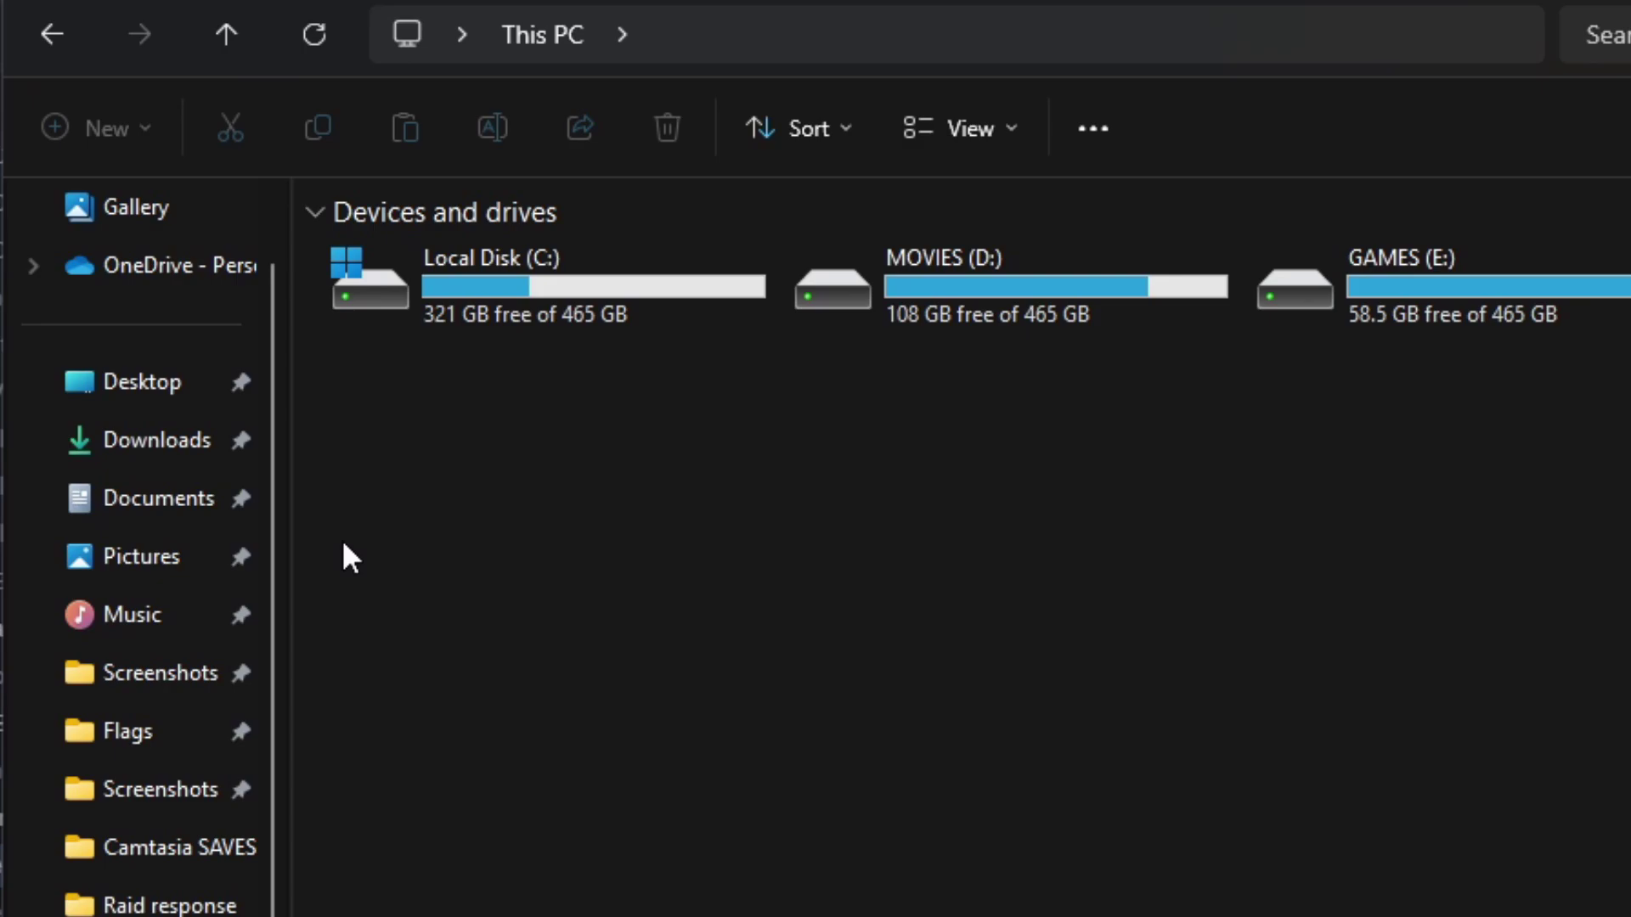
left_click(187, 447)
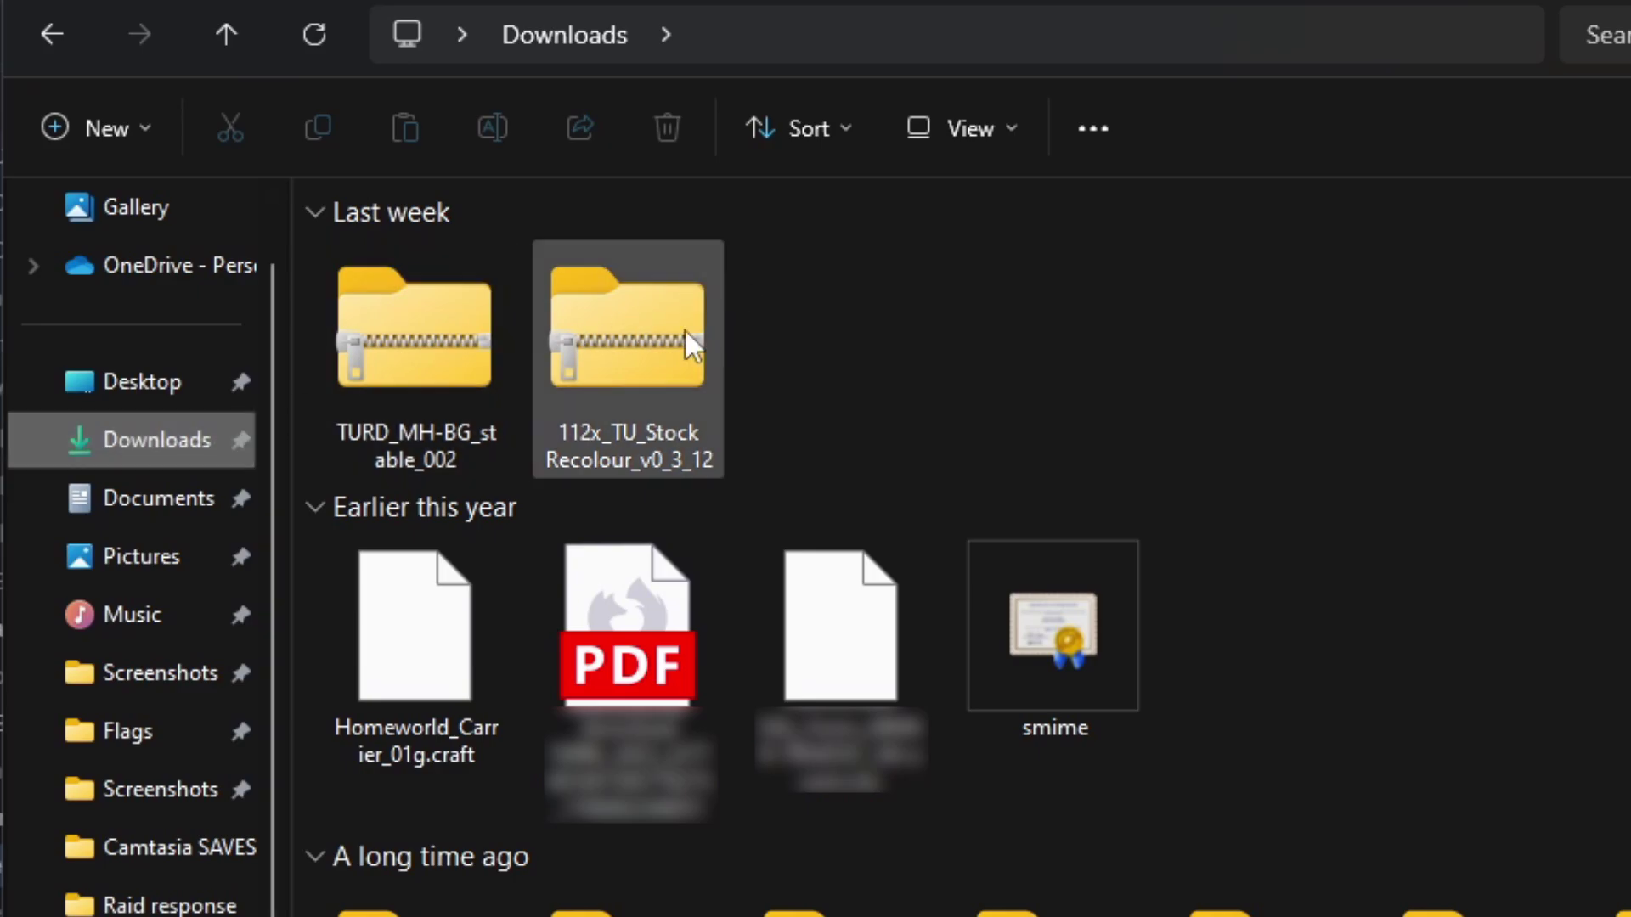
left_click(634, 335)
right_click(634, 335)
left_click(788, 751)
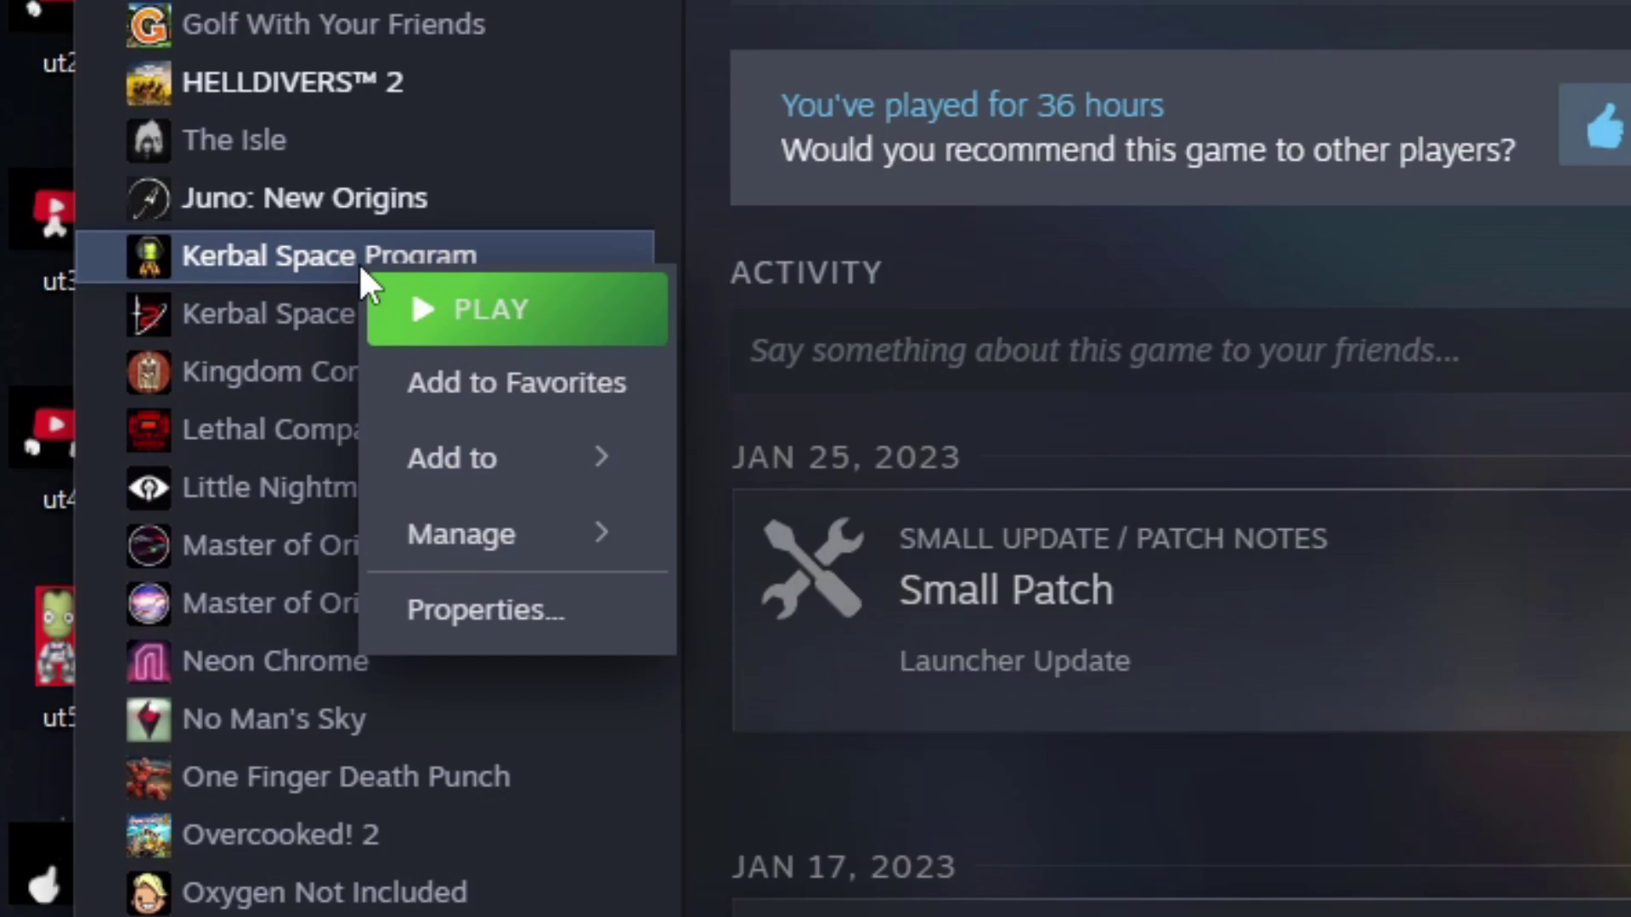
- Browse Kerbal Space Program's local files from Steam and open the GameData folder inside the extracted 112x_TU_Stock Recolour_v0_3_12 folder
mouse_move(509, 537)
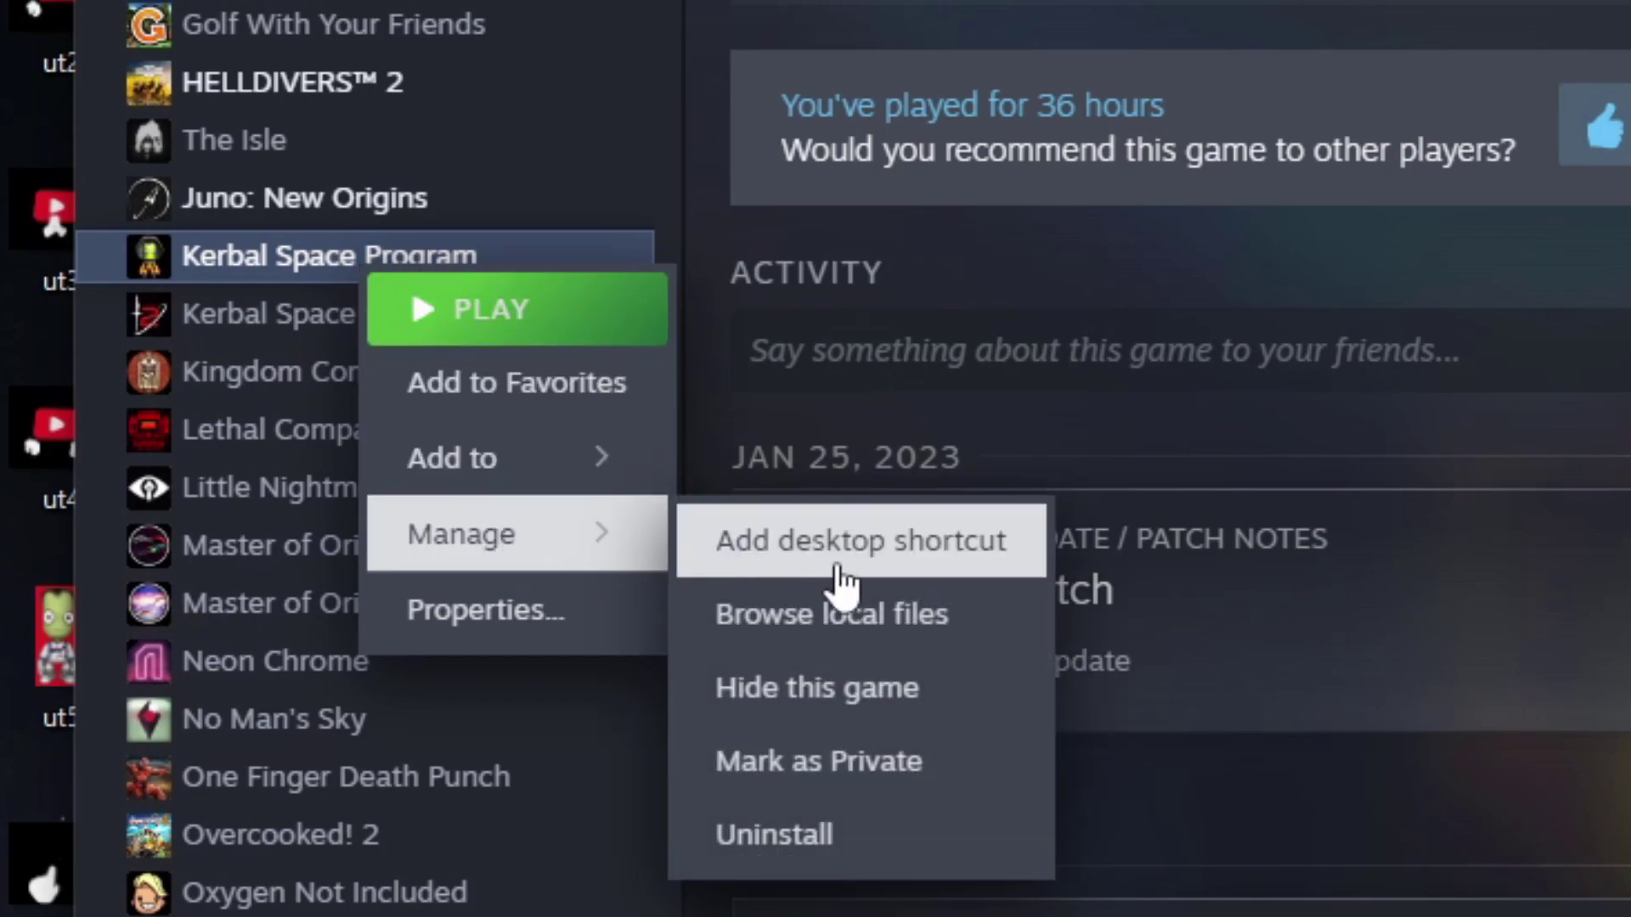
left_click(841, 619)
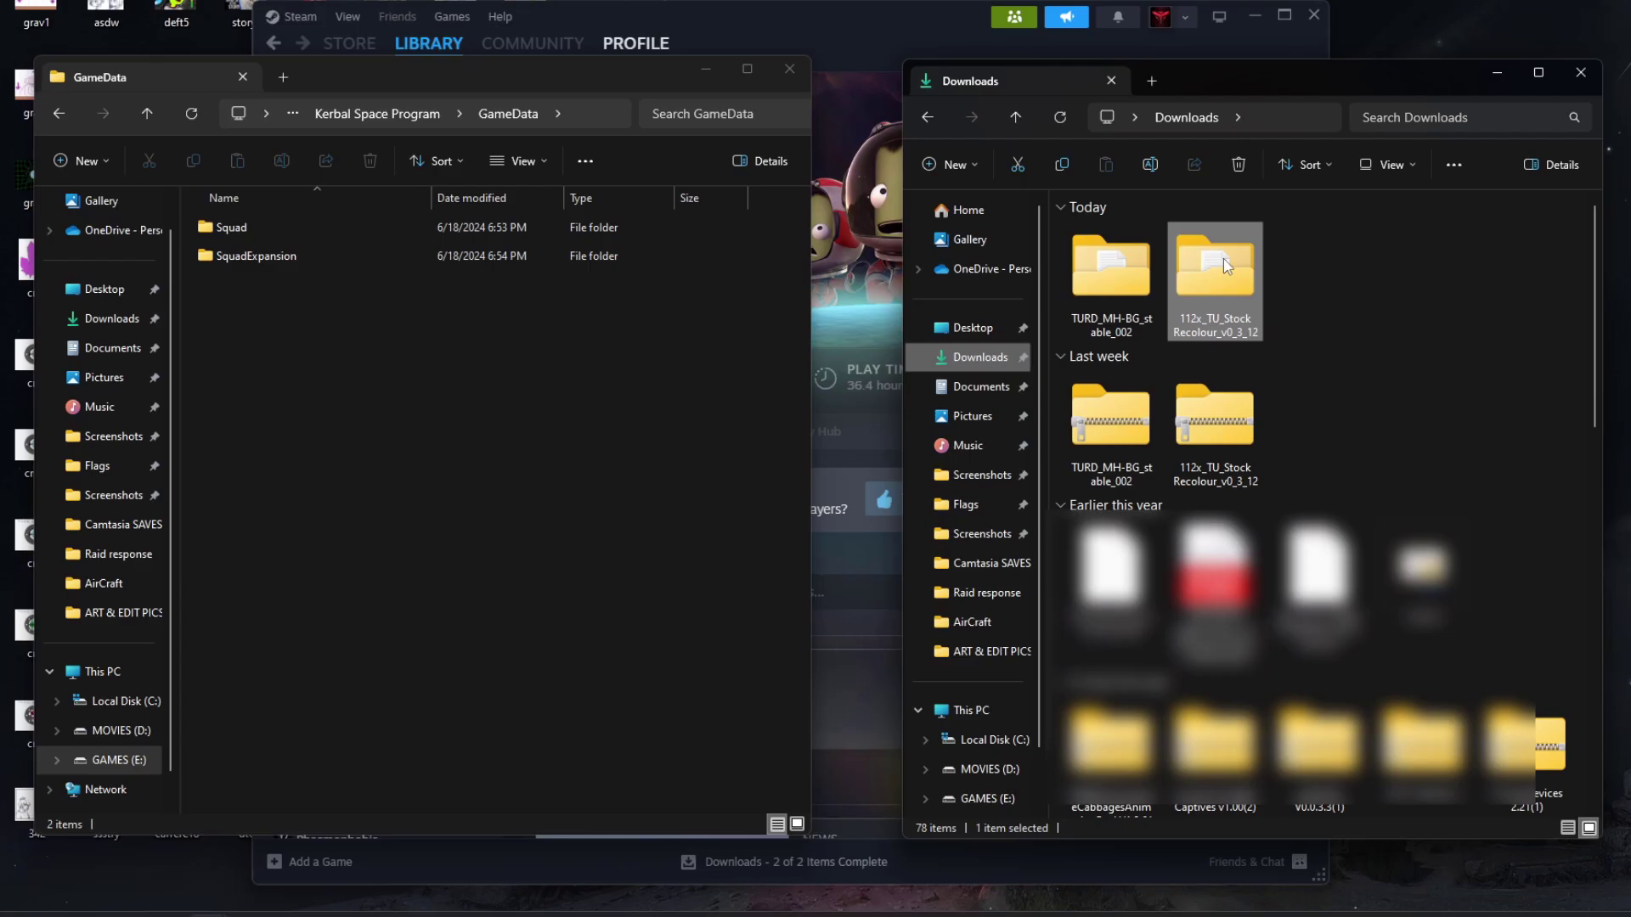
mouse_move(1224, 261)
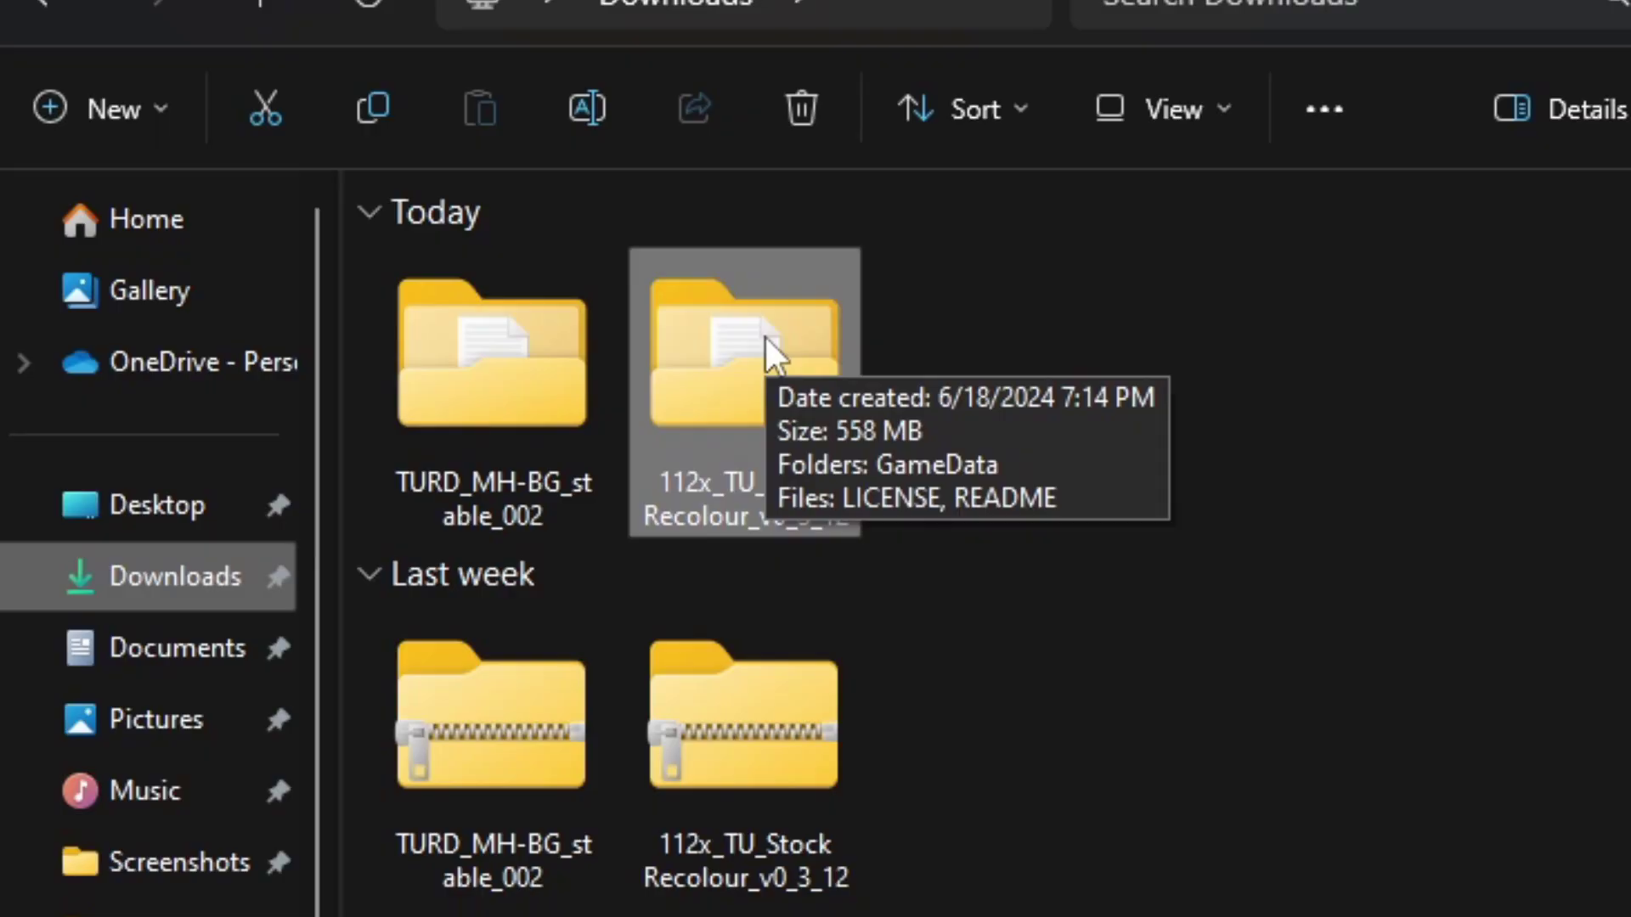
double_click(766, 338)
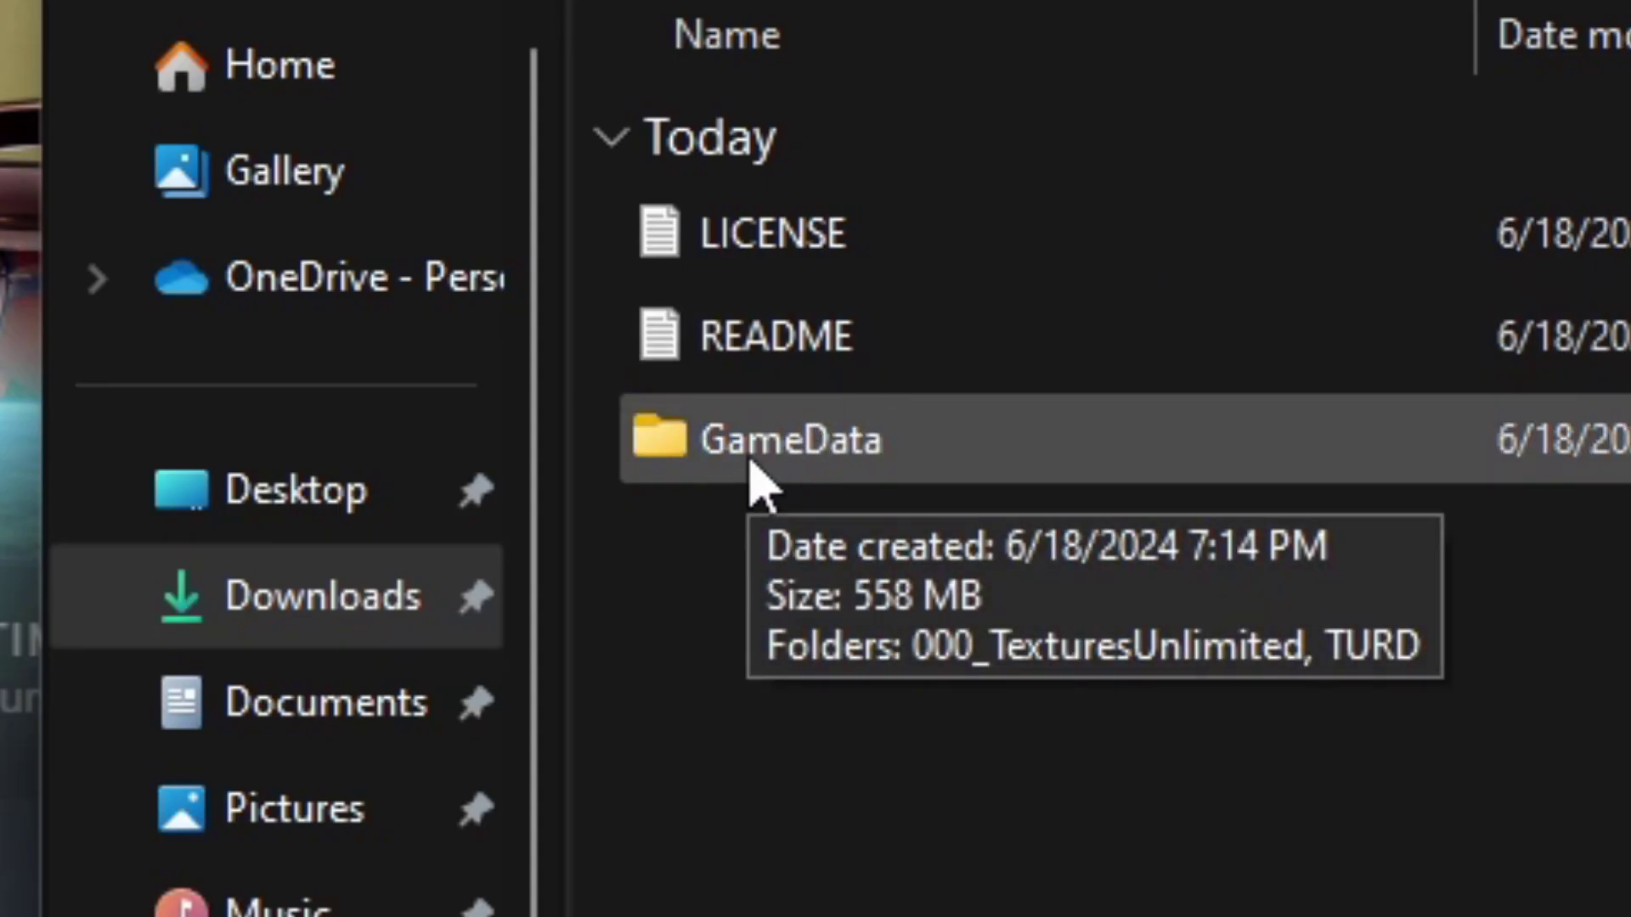
double_click(761, 476)
- Copy the TURD and 000_TexturesUnlimited folders into Kerbal Space Program's own GameData folder
right_click(815, 241)
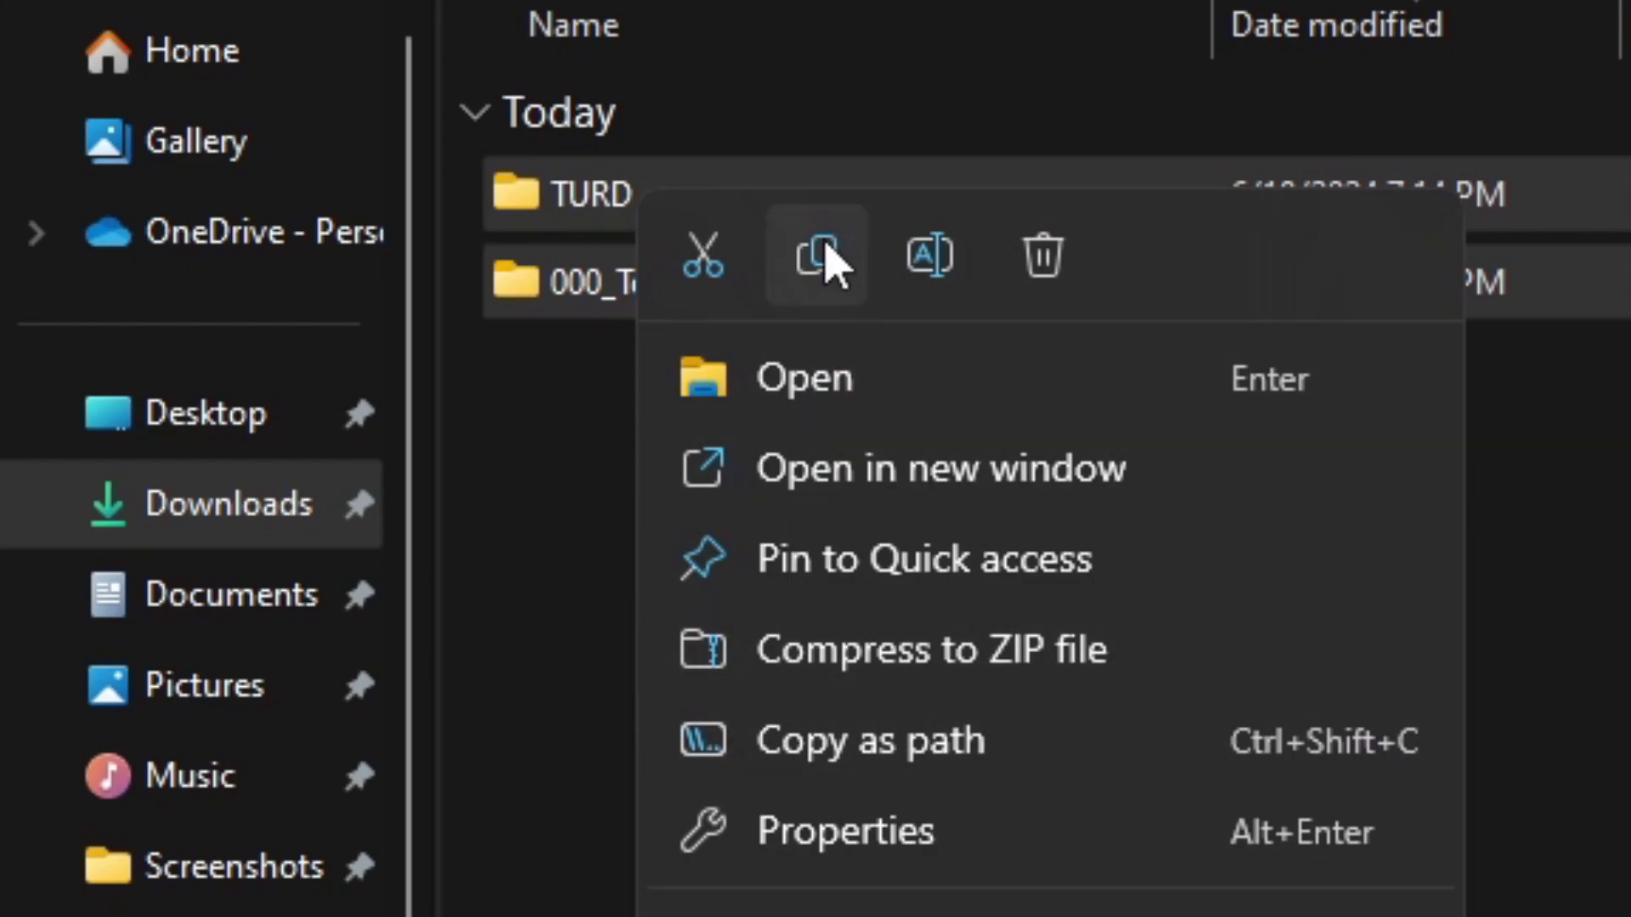
left_click(820, 253)
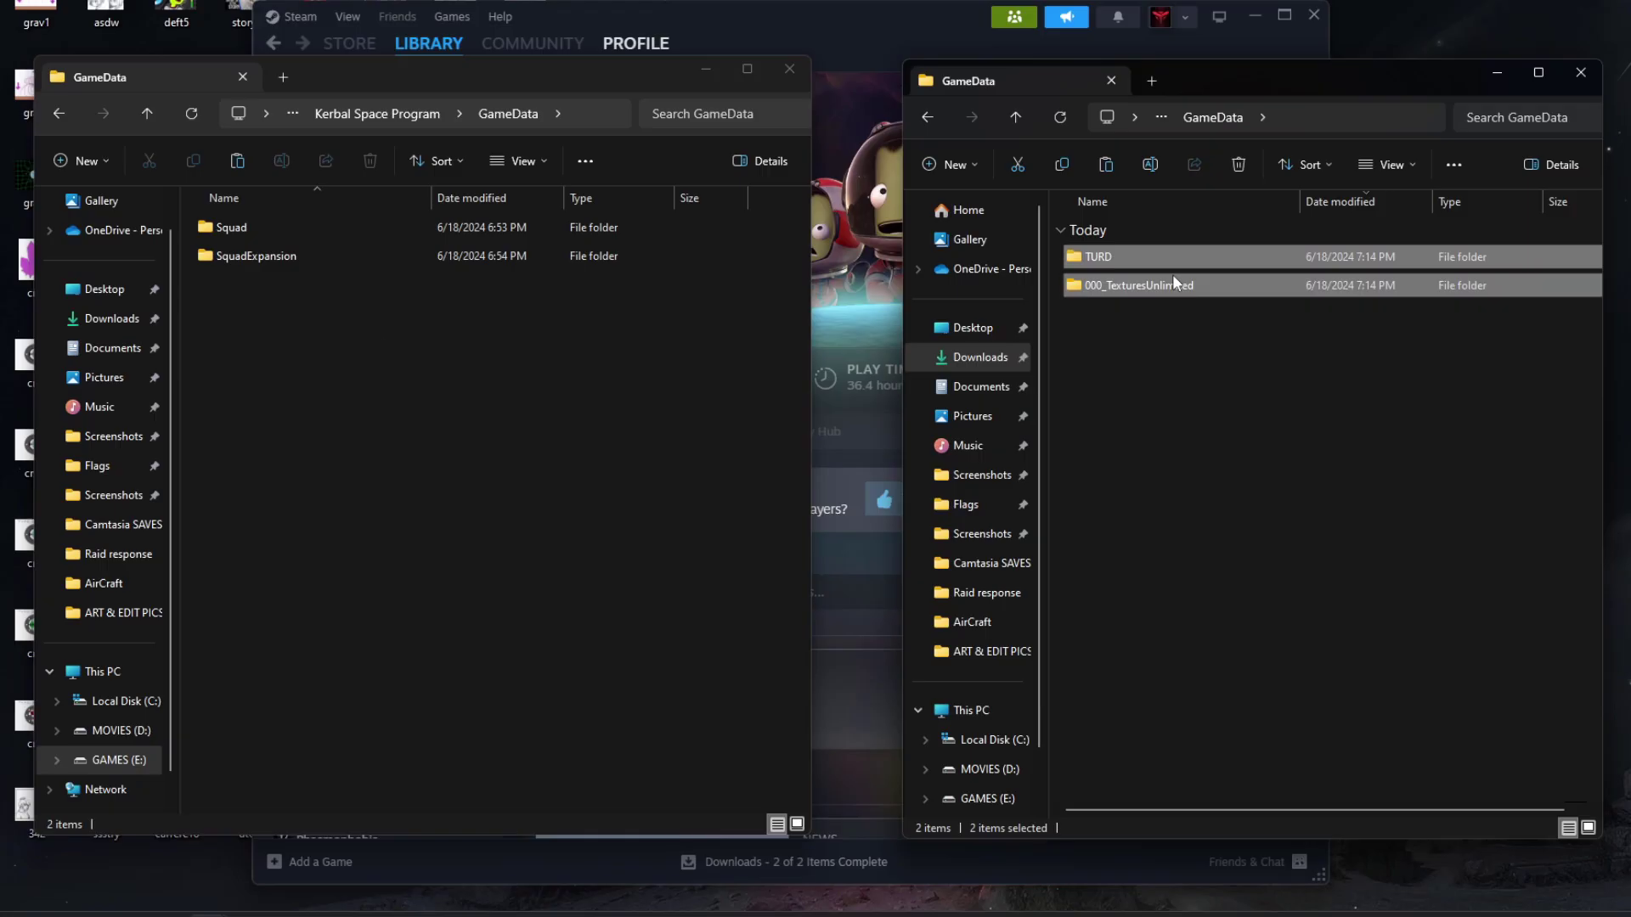
right_click(209, 330)
left_click(227, 354)
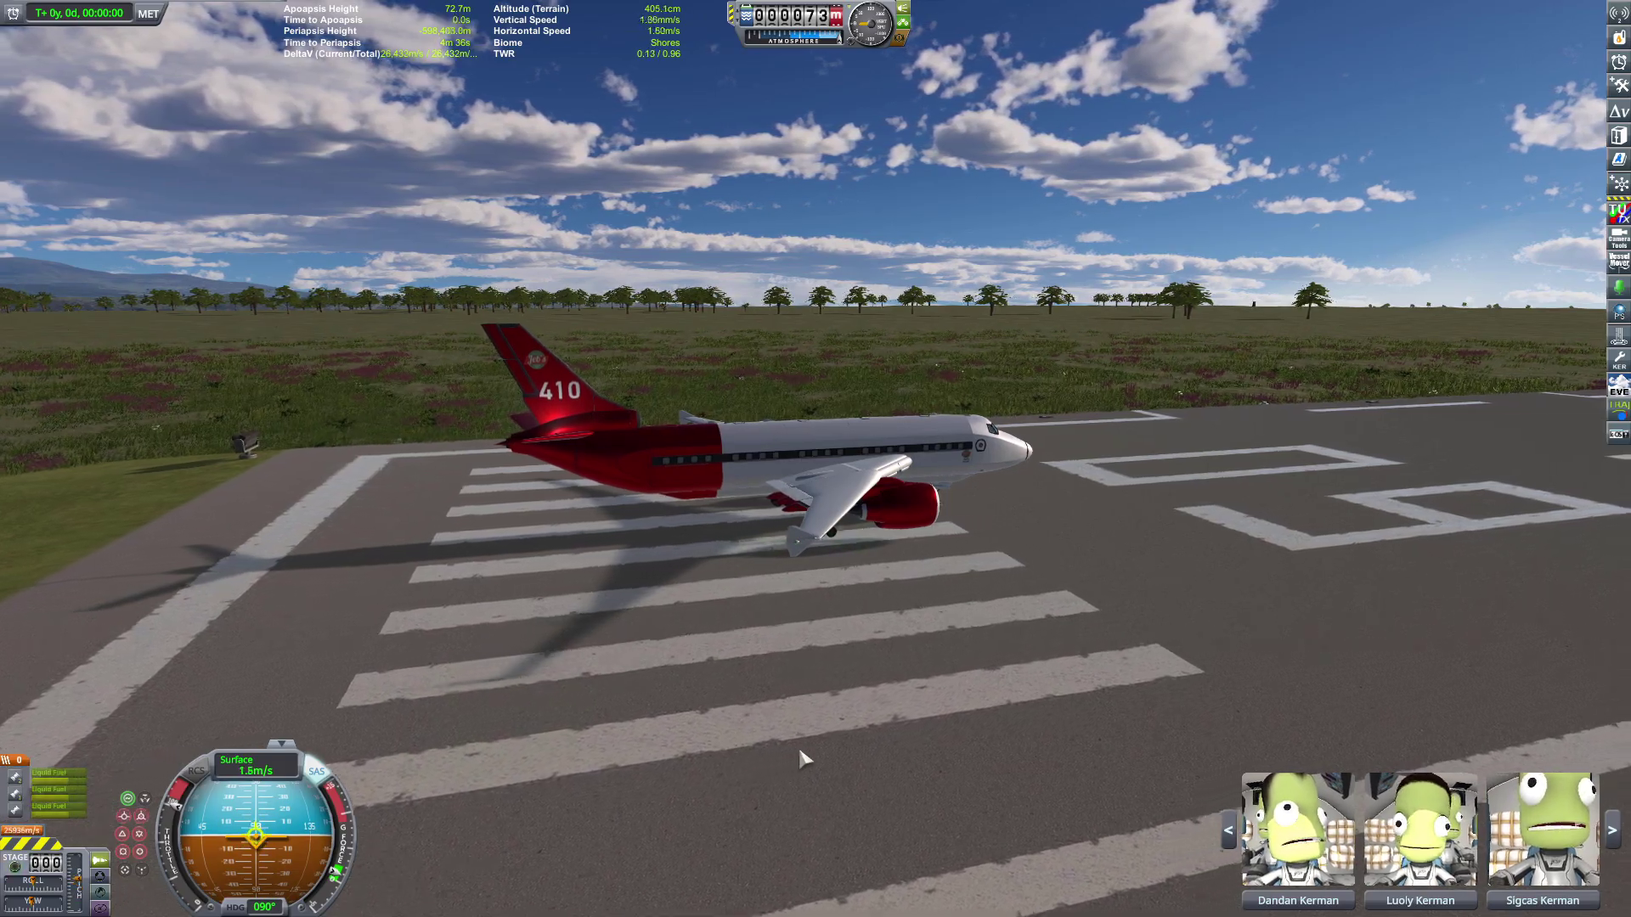
left_click_drag(797, 744, 1036, 759)
scroll(1036, 759, "up", 2)
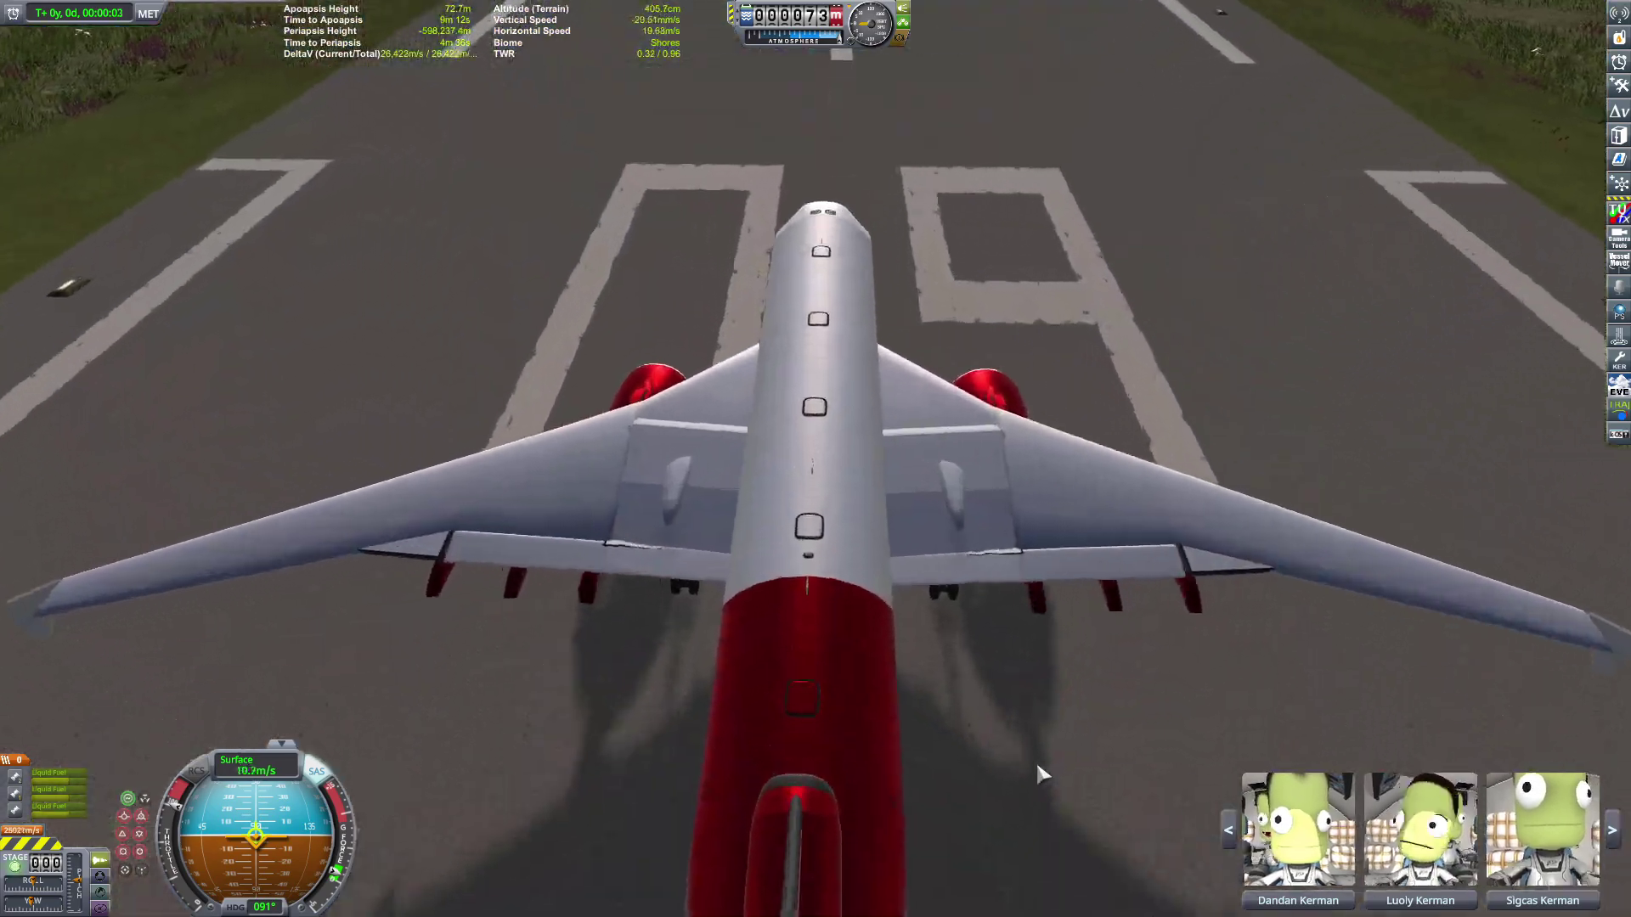
right_click(1084, 429)
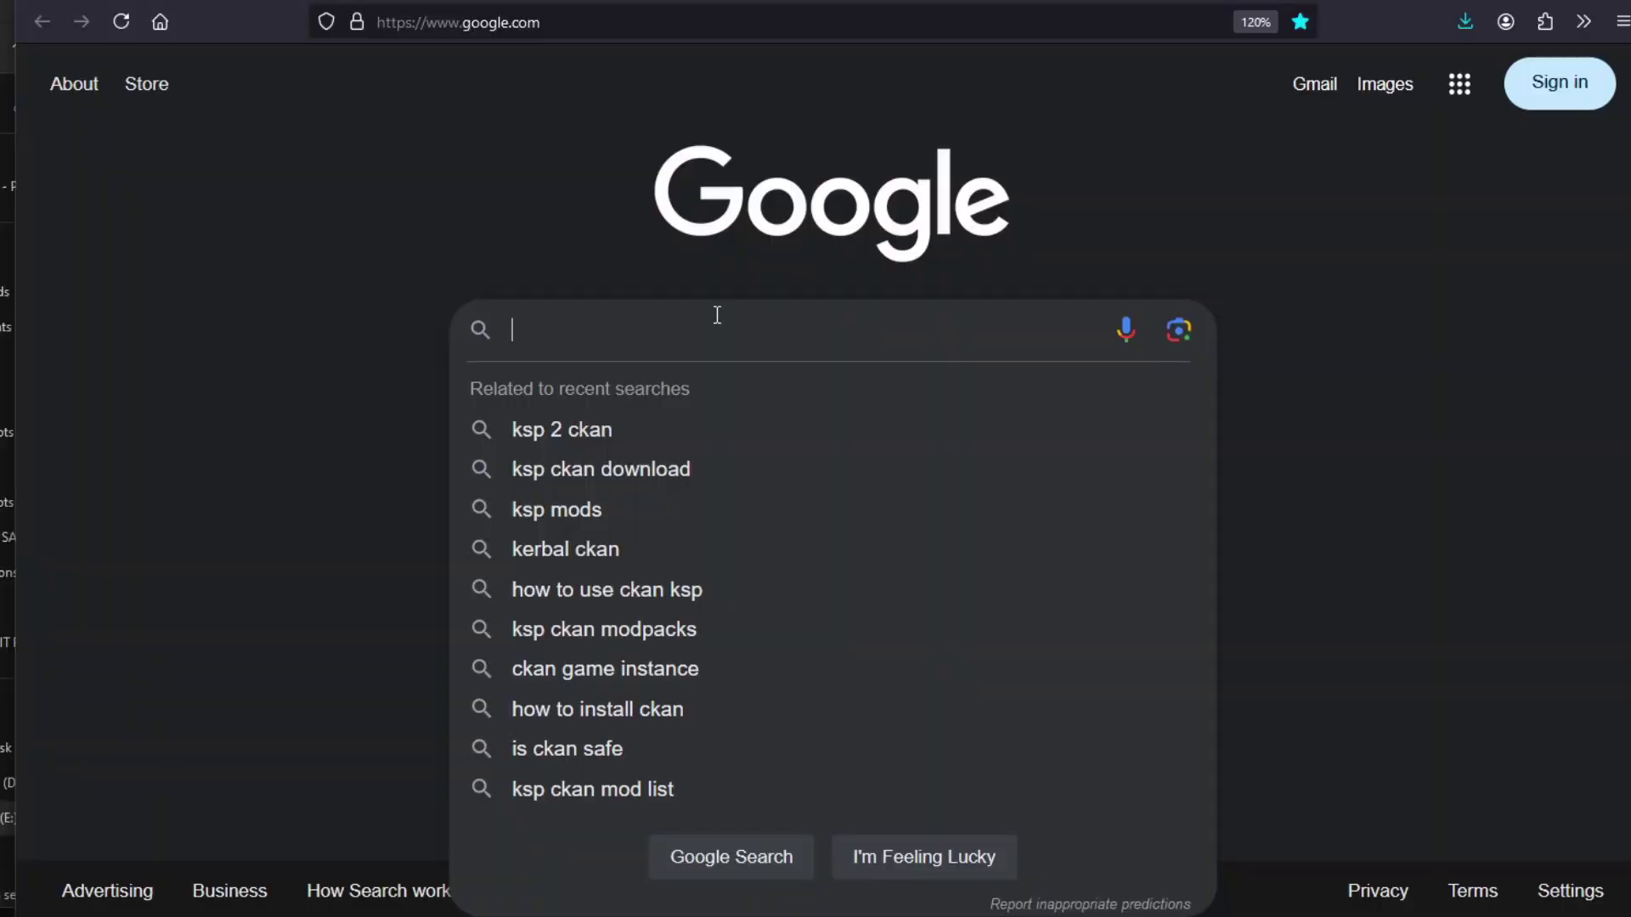
- Search Google for "KSP CKAN" and open the Comprehensive Kerbal Archive Network thread on the Kerbal Space Program forum
type("K")
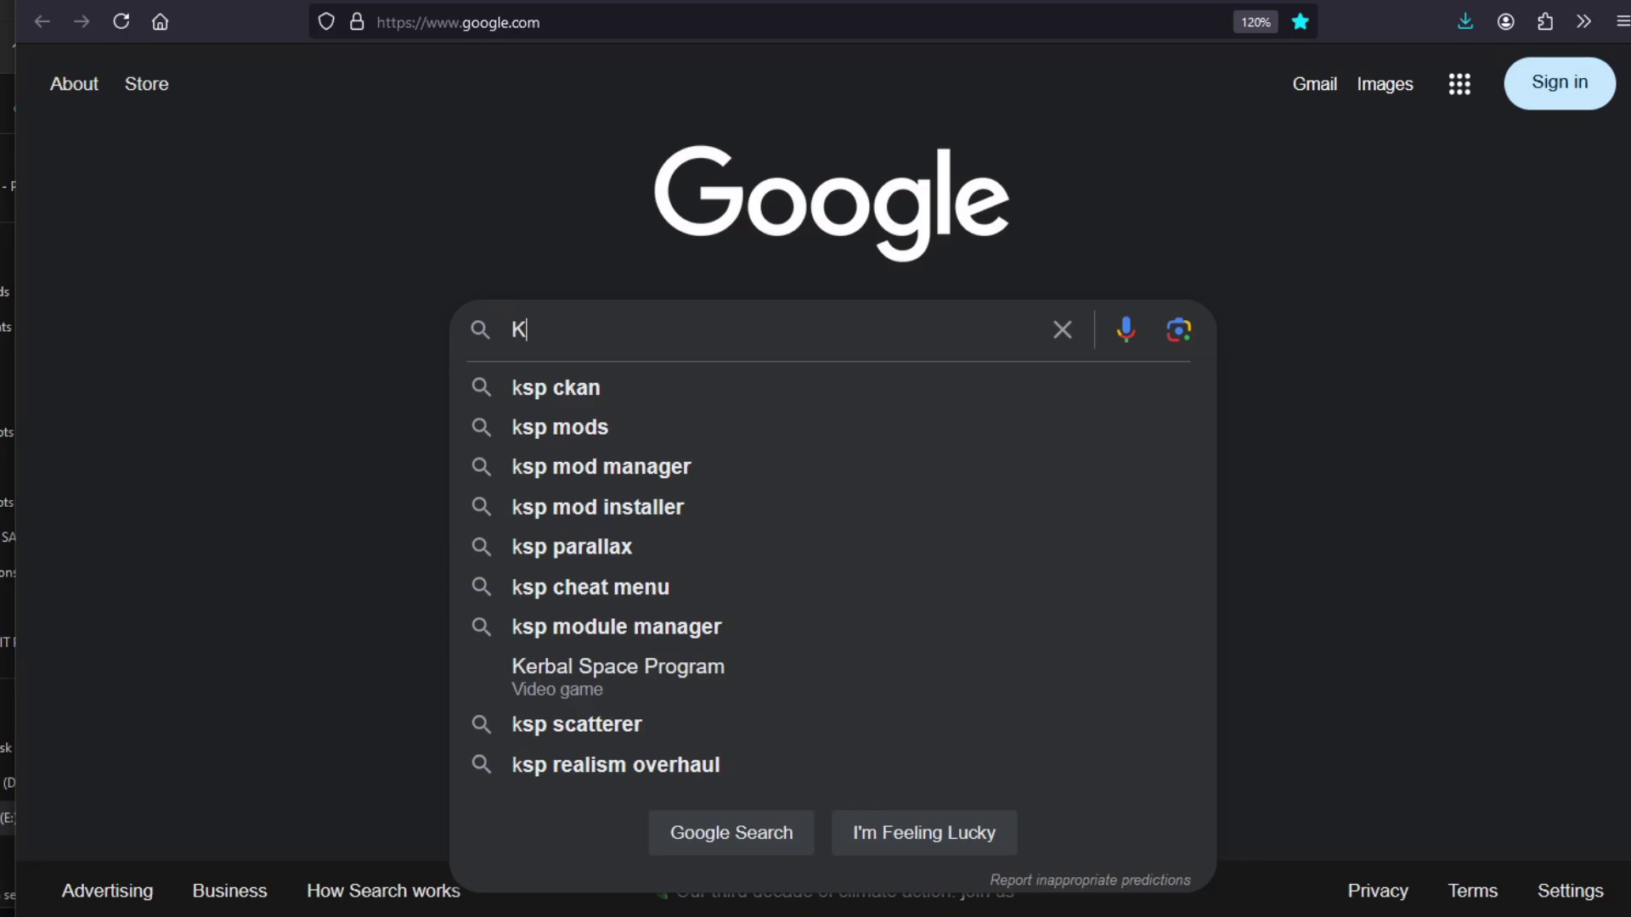
type("SP CKAN")
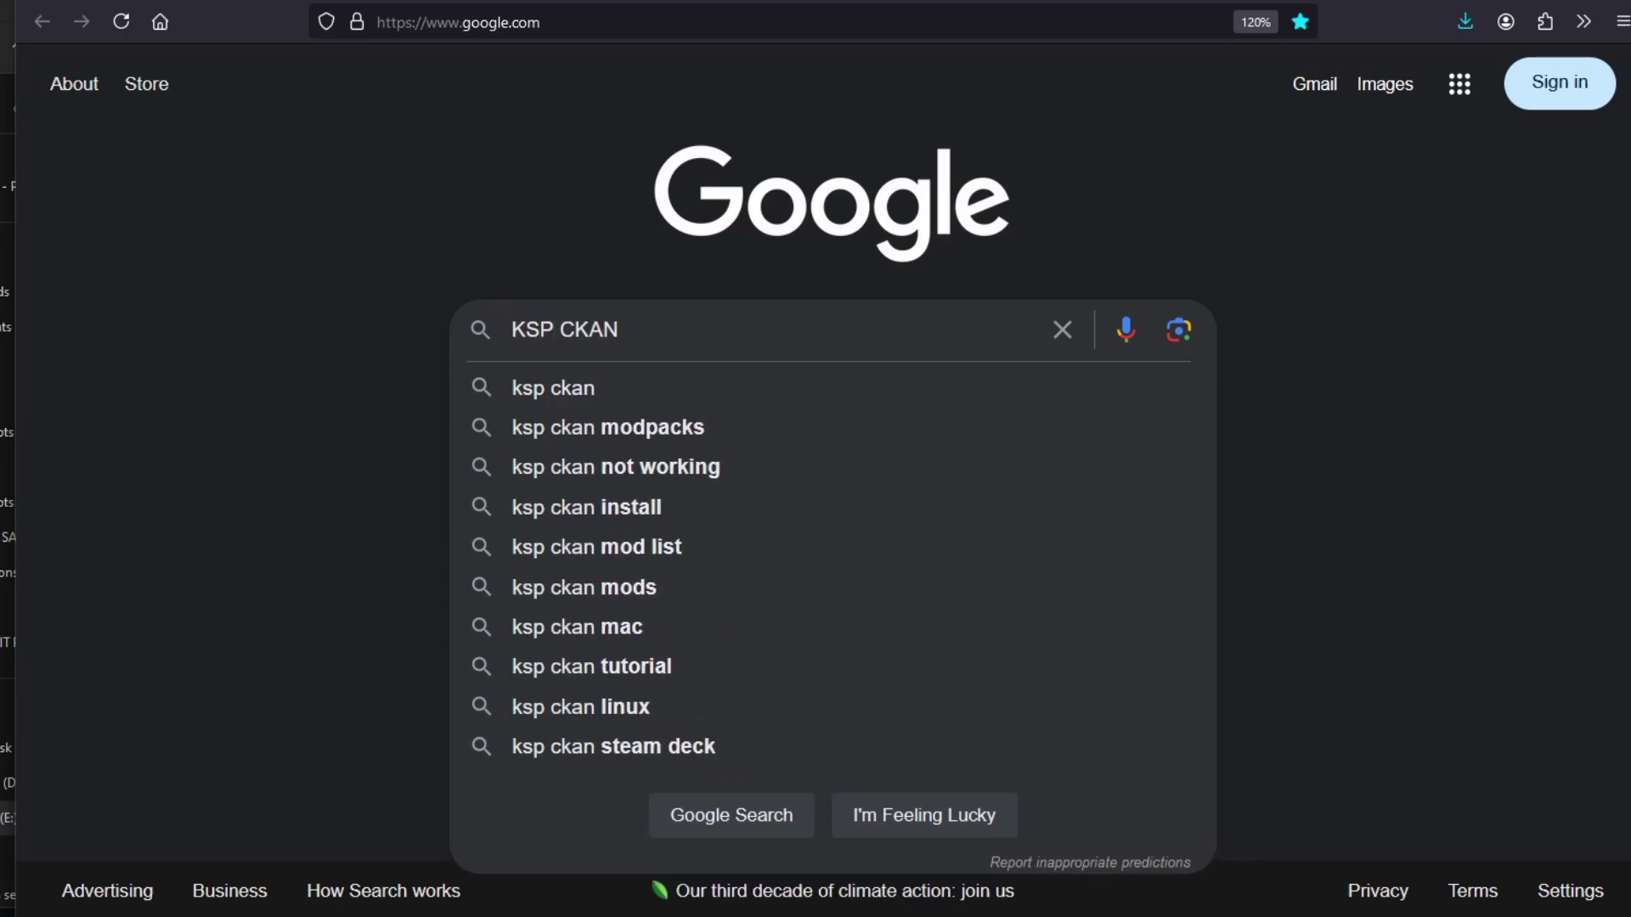
key("Return")
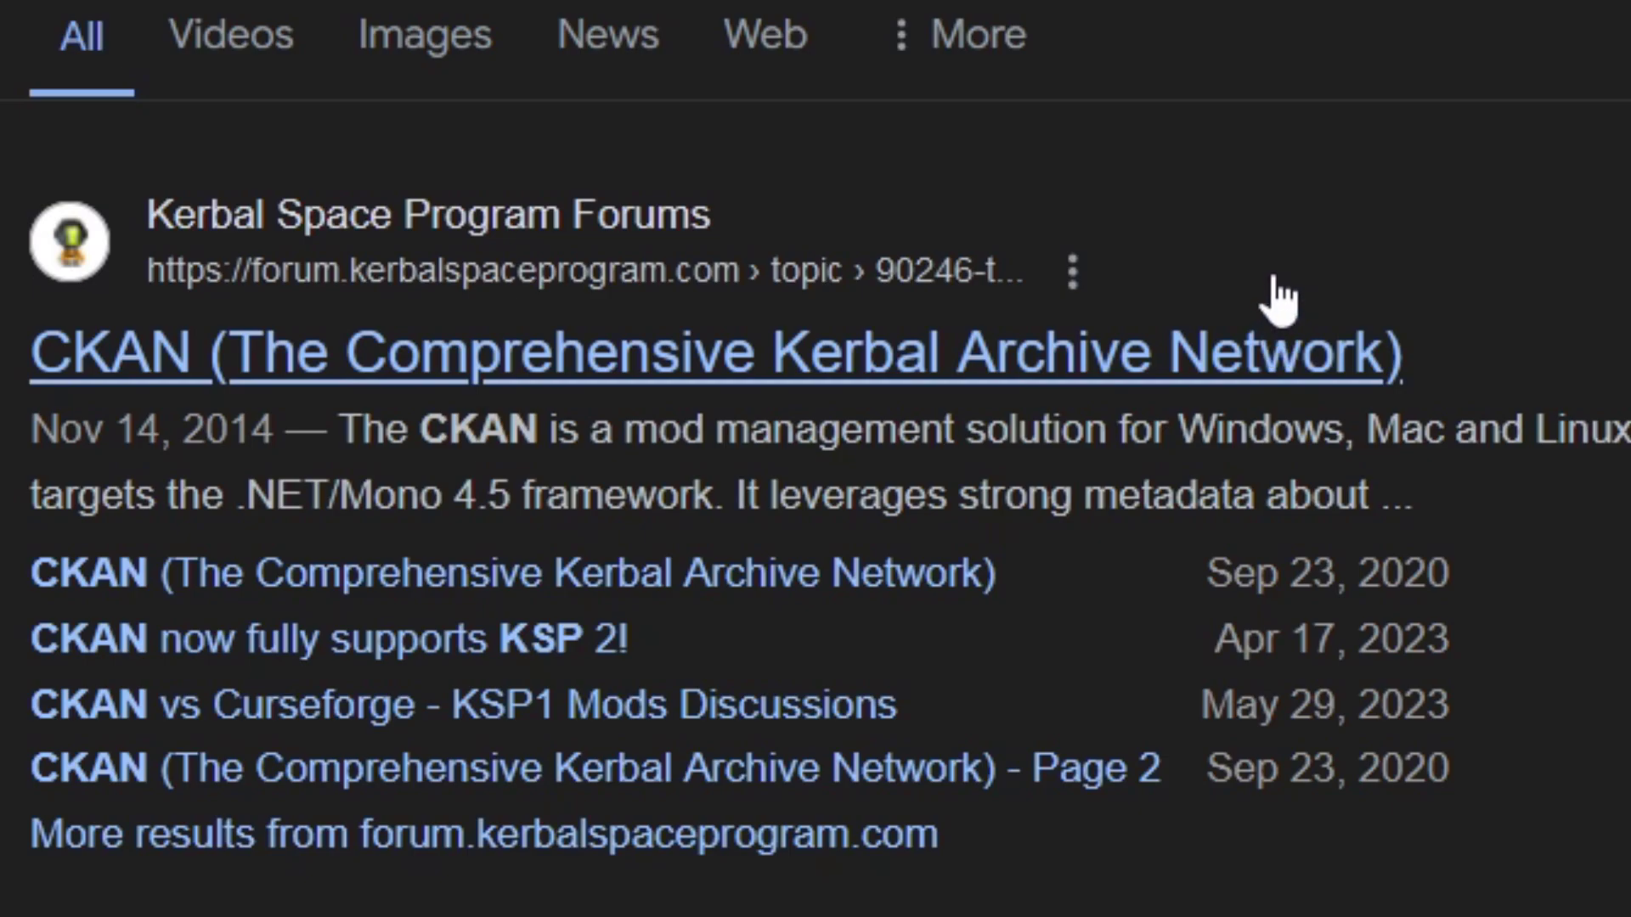
left_click(365, 265)
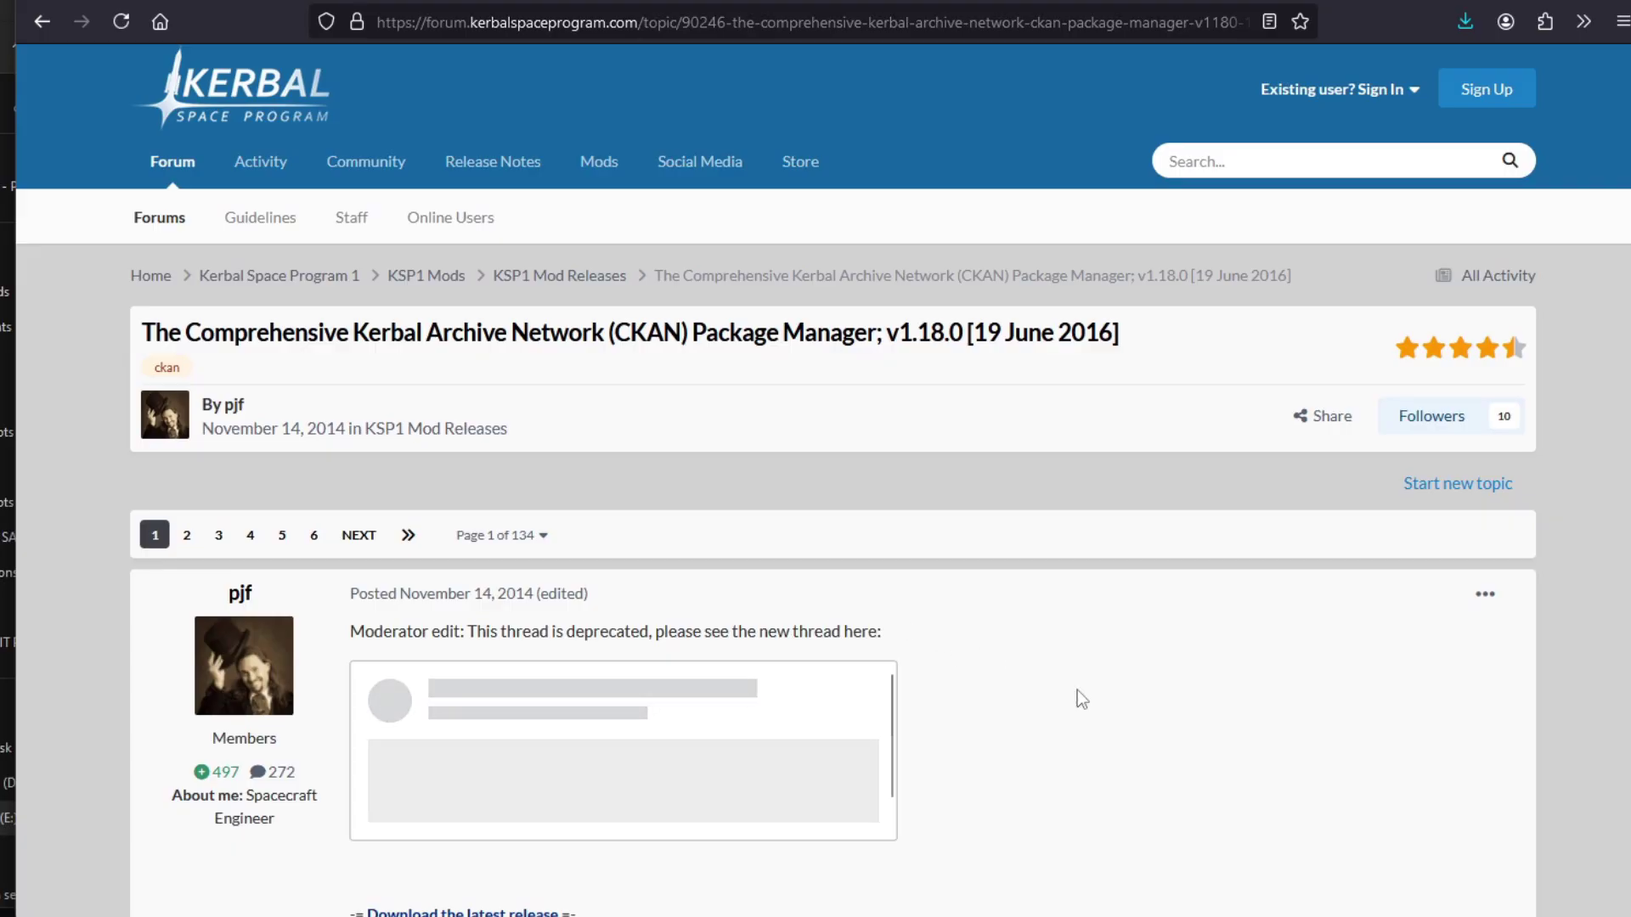
- Open the latest CKAN release on GitHub from the forum thread's download link
scroll(1077, 690, "down", 4)
scroll(1077, 690, "down", 1)
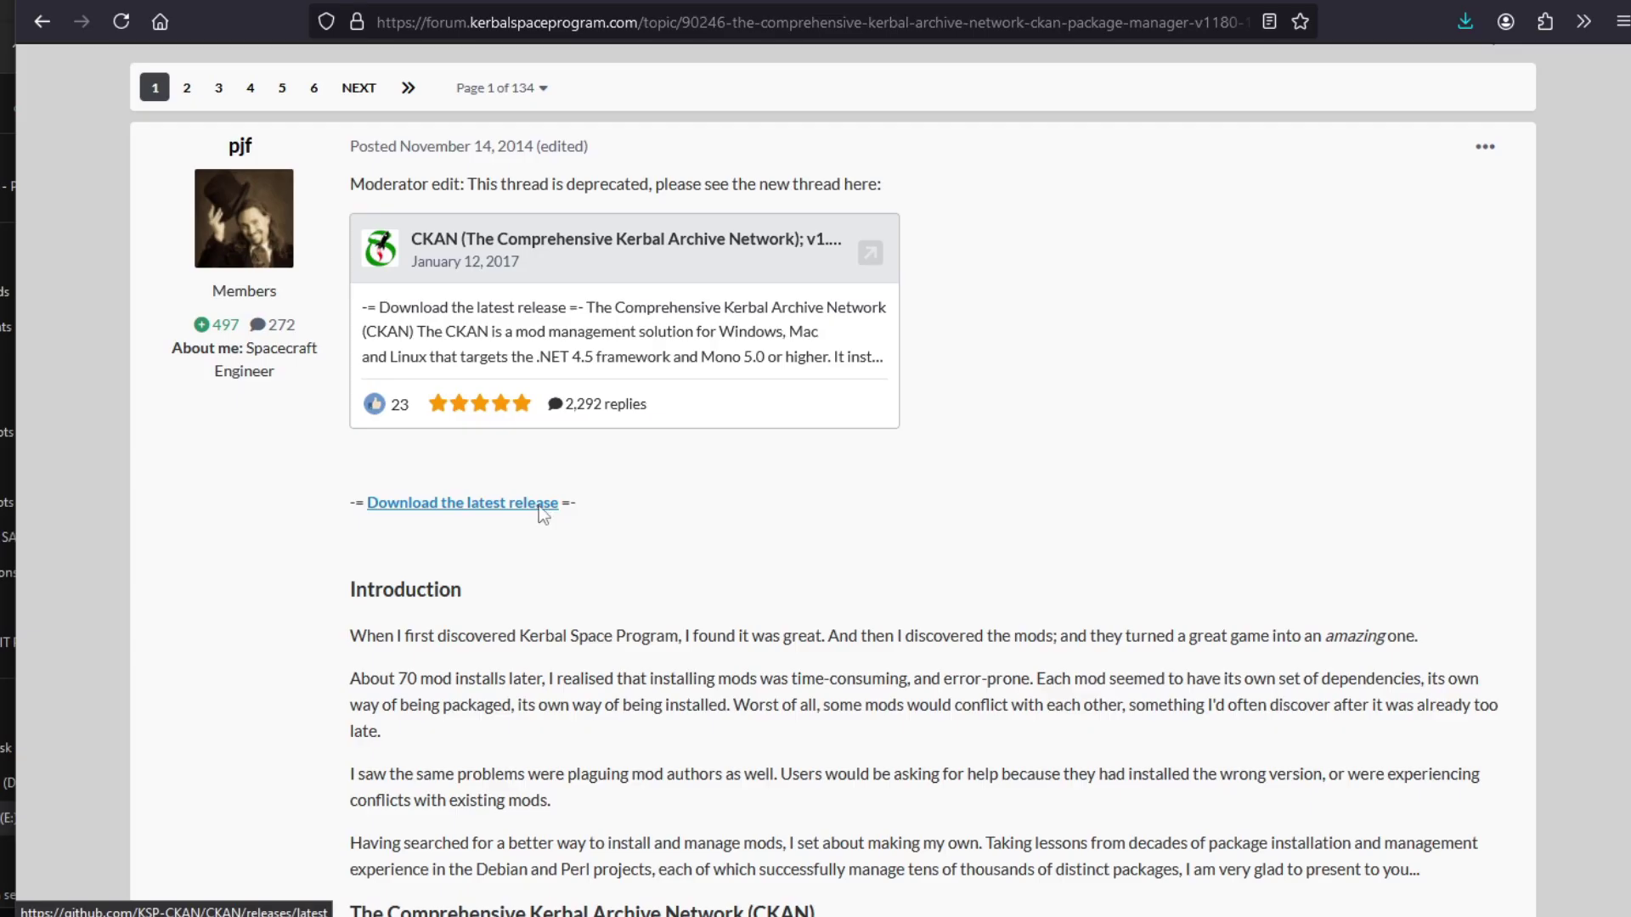
left_click(943, 422)
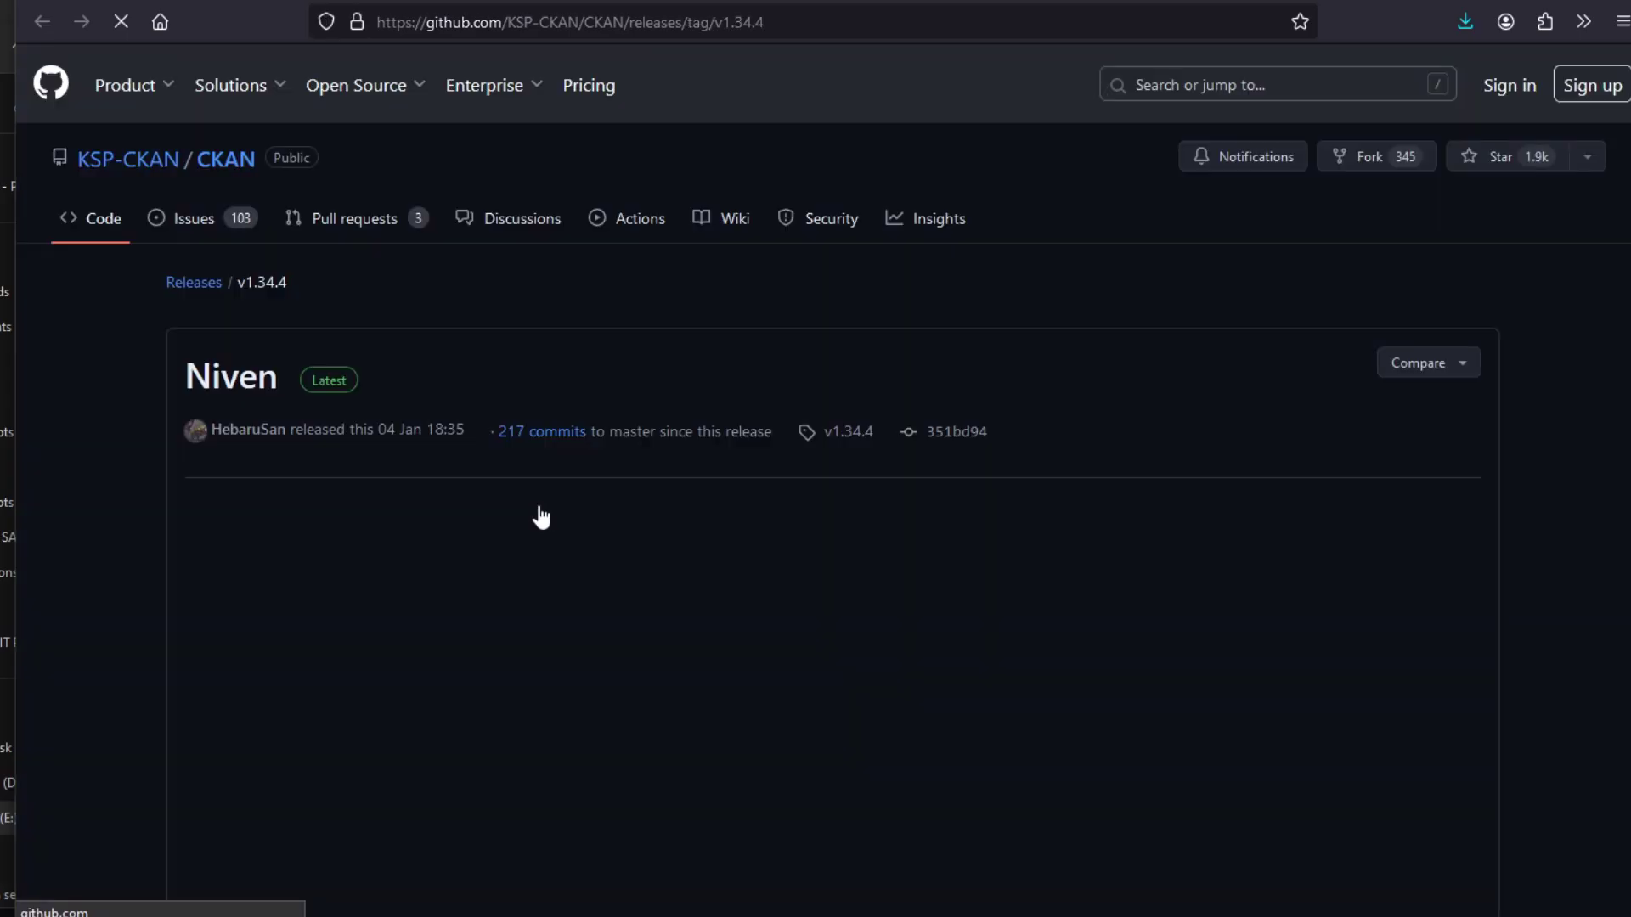
- Download ckan.exe from the assets of the v1.34.4 release and save the file
scroll(990, 601, "down", 10)
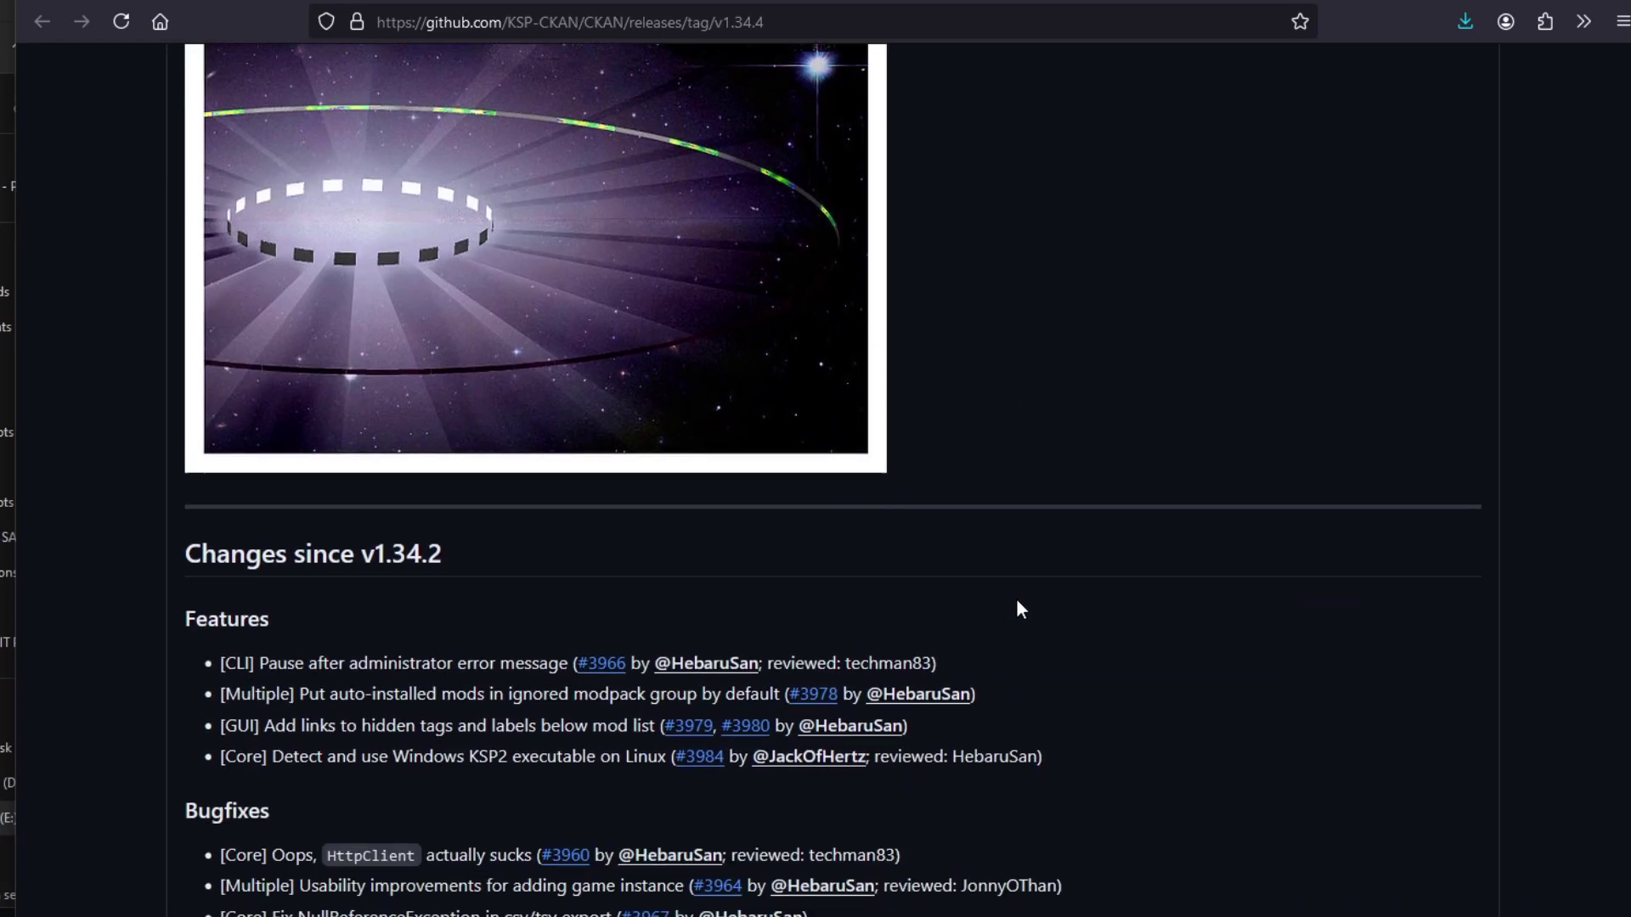
scroll(1069, 610, "down", 10)
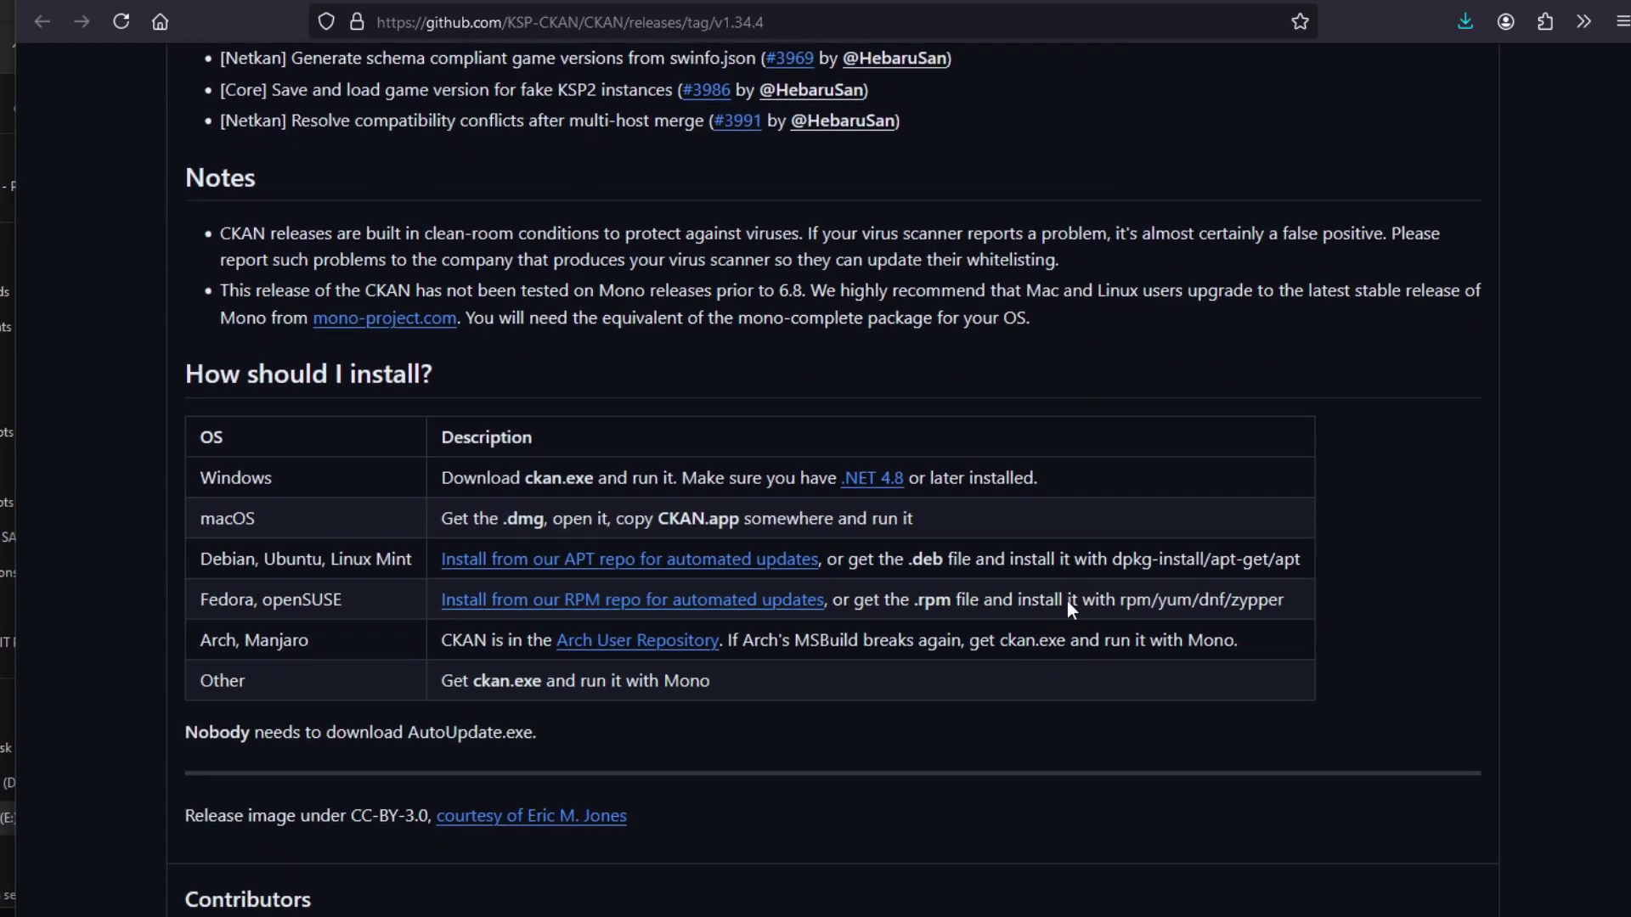
scroll(1135, 628, "down", 5)
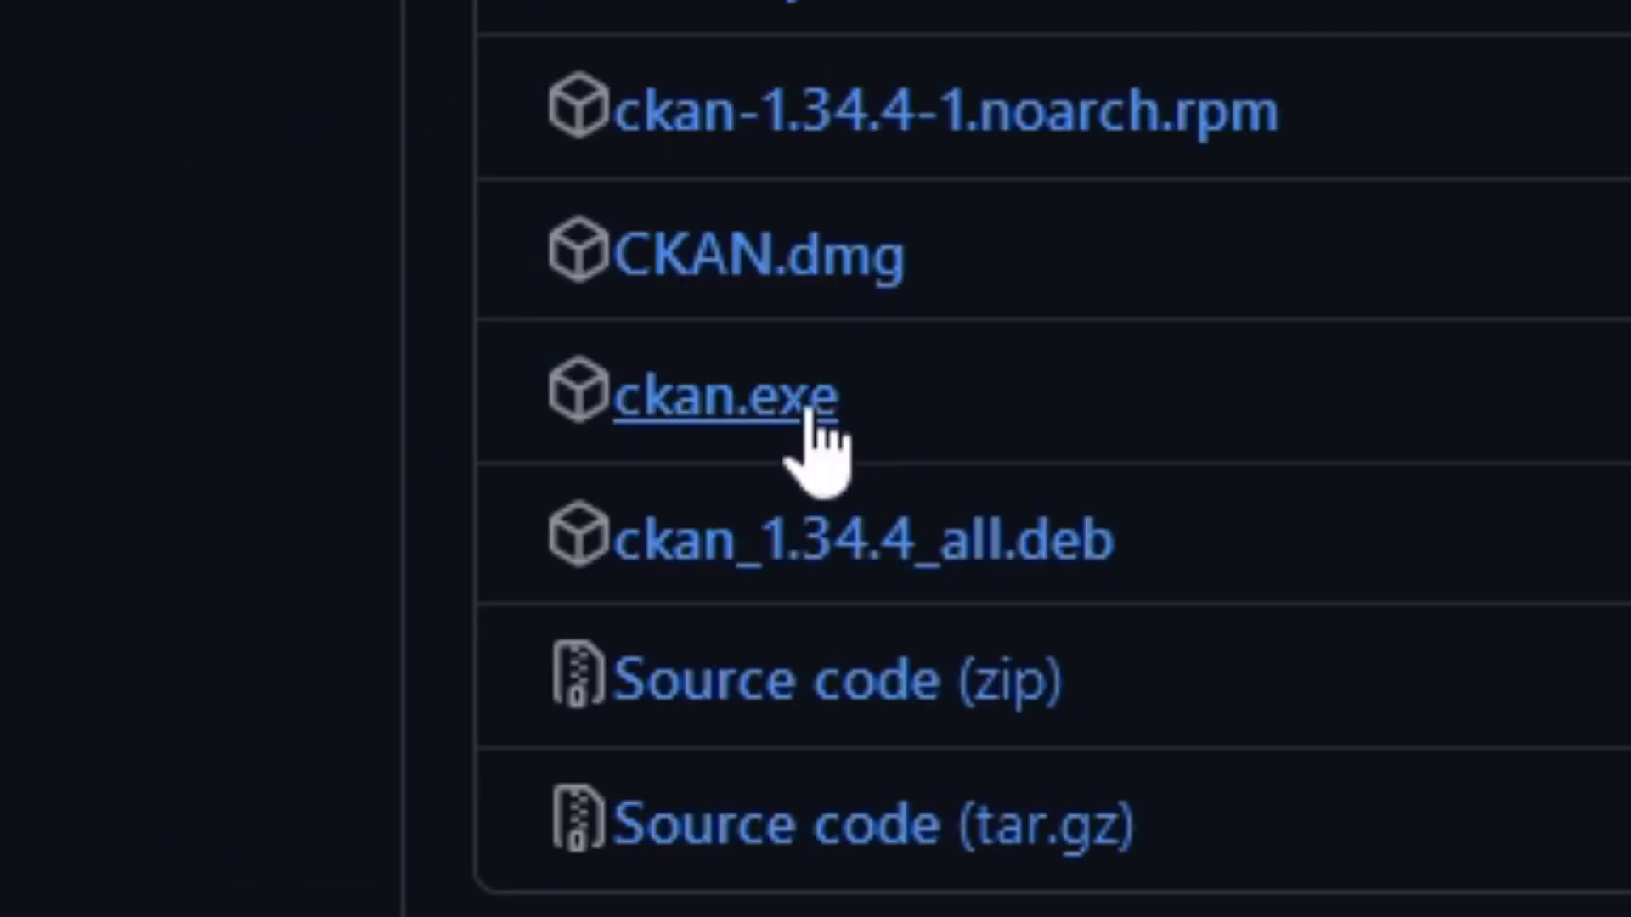
left_click(807, 415)
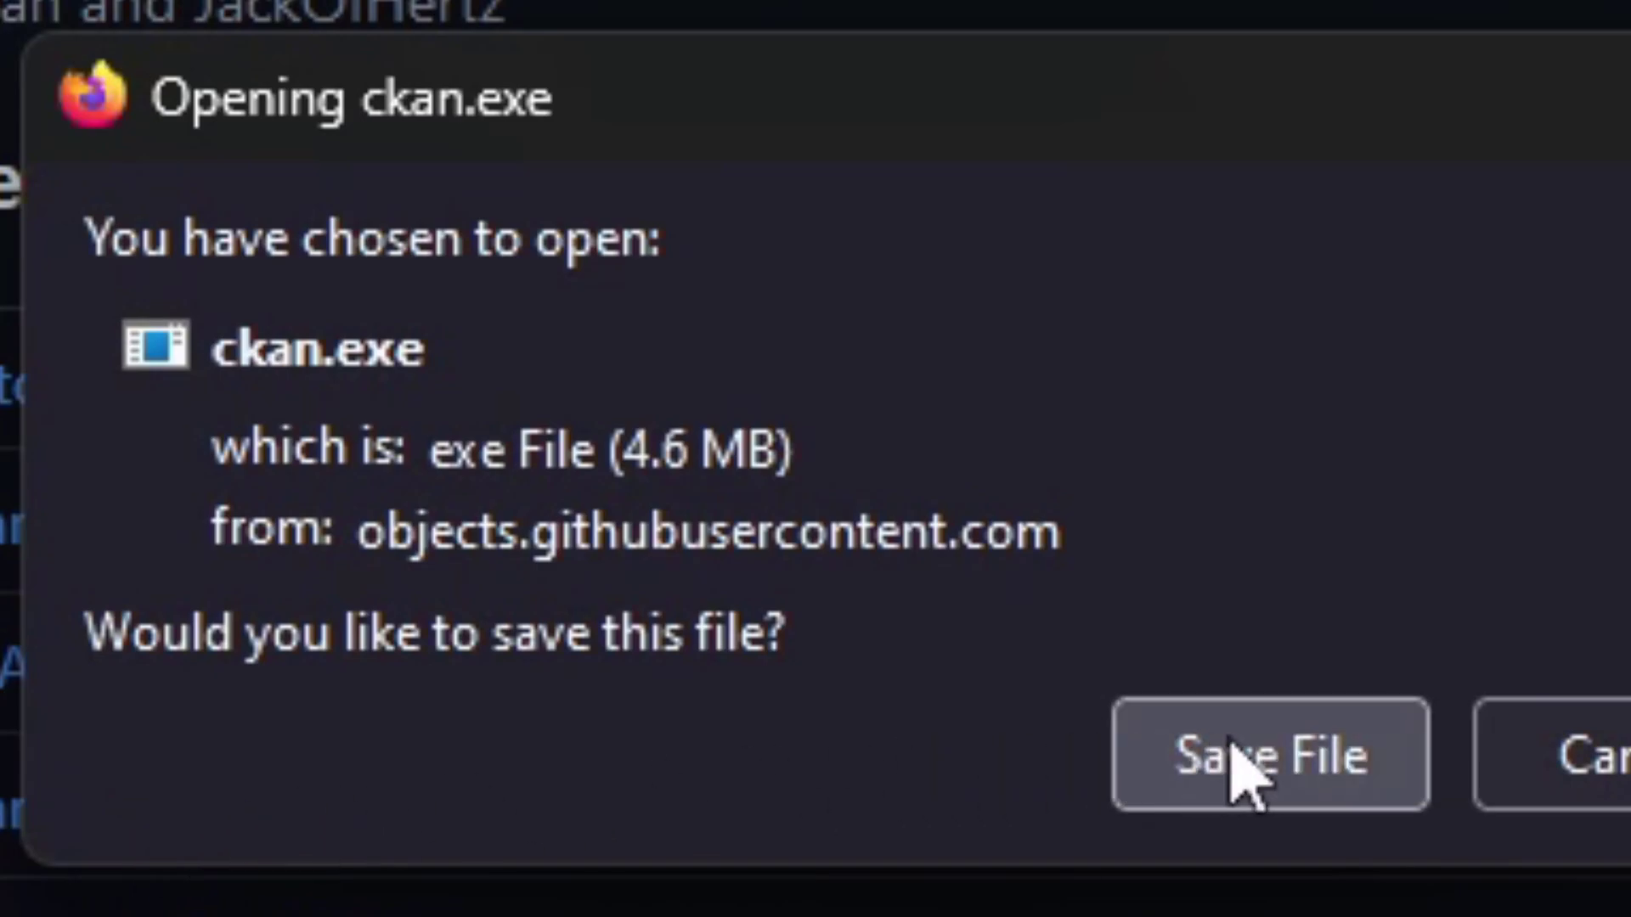
left_click(1350, 777)
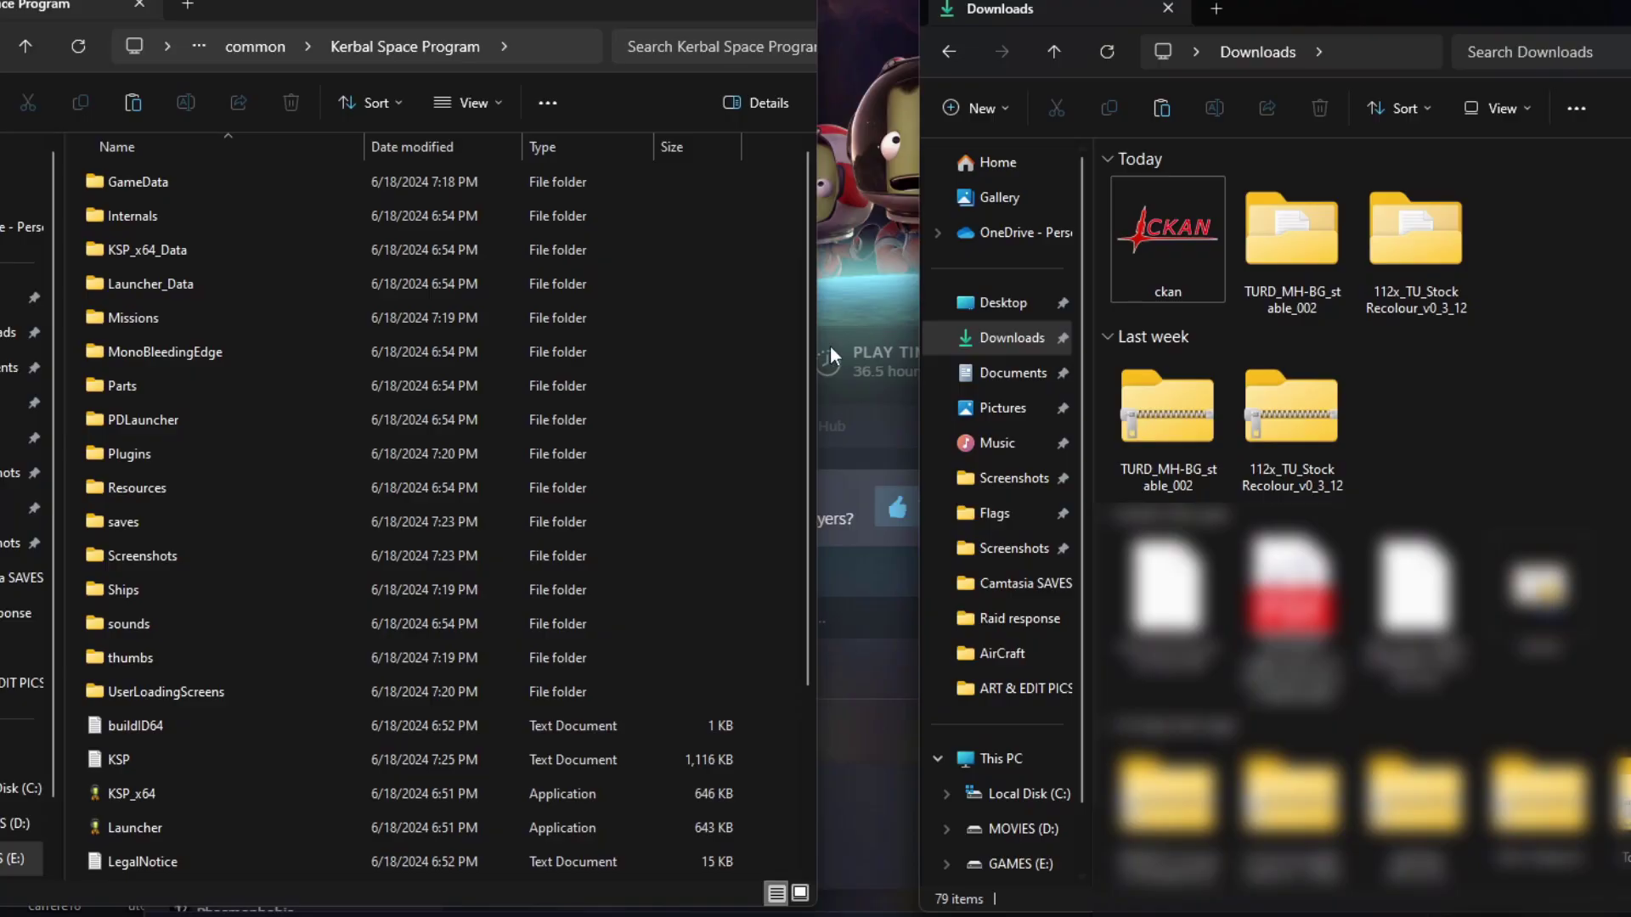
- Copy the ckan application from the Downloads folder into the main Kerbal Space Program install folder
scroll(362, 632, "down", 3)
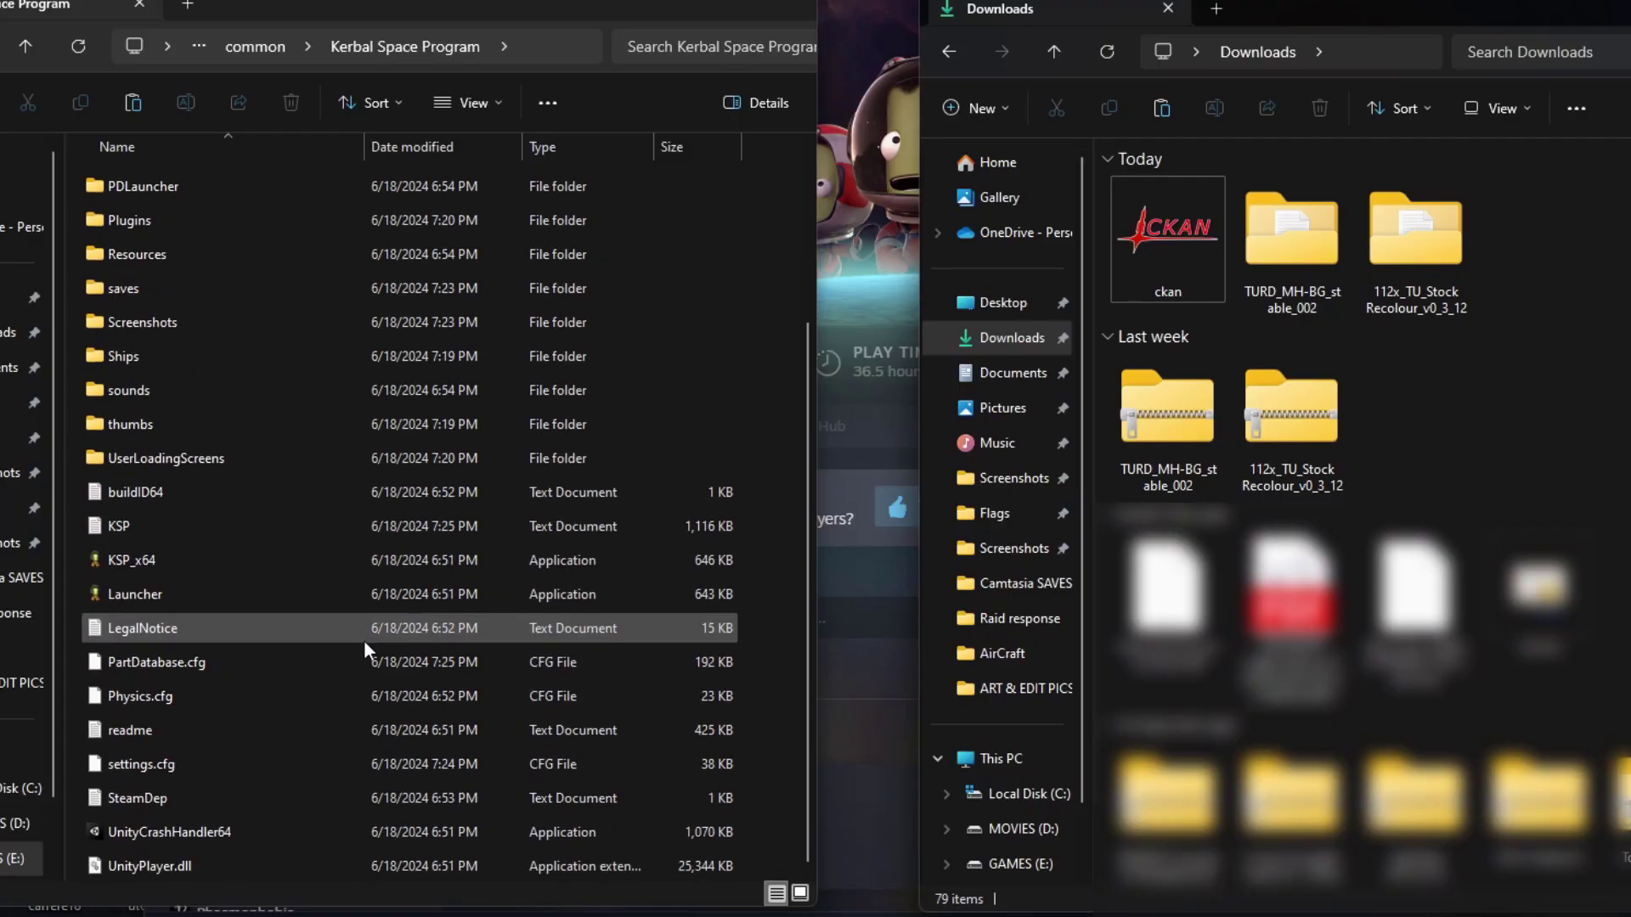
left_click(1189, 226)
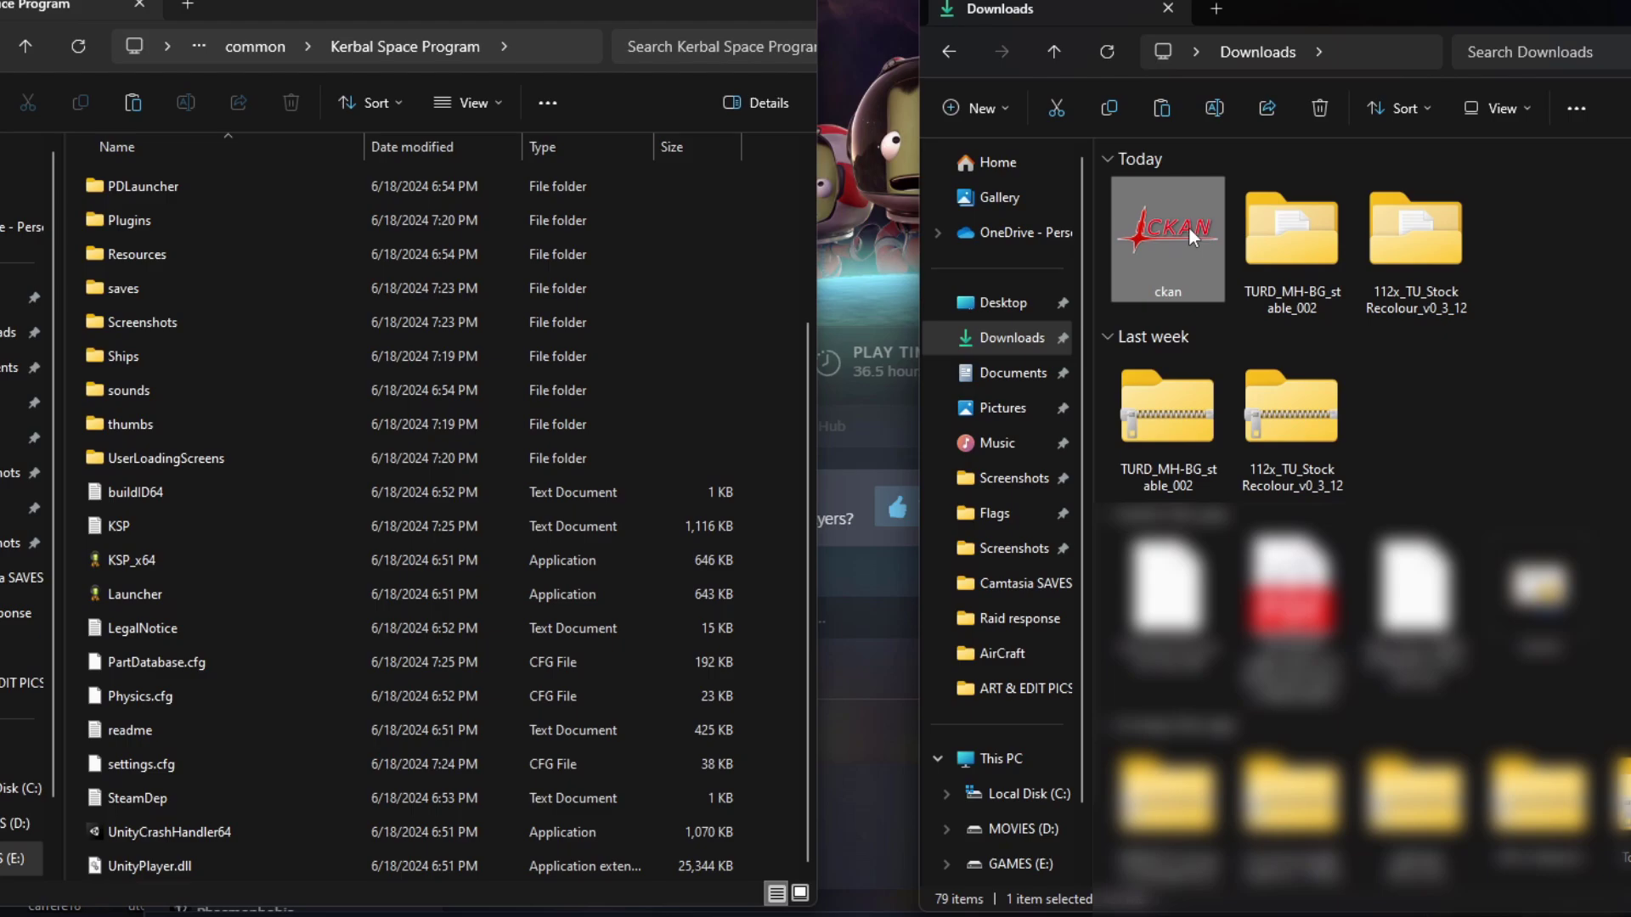
right_click(1177, 226)
left_click(1147, 220)
left_click_drag(1148, 228, 264, 698)
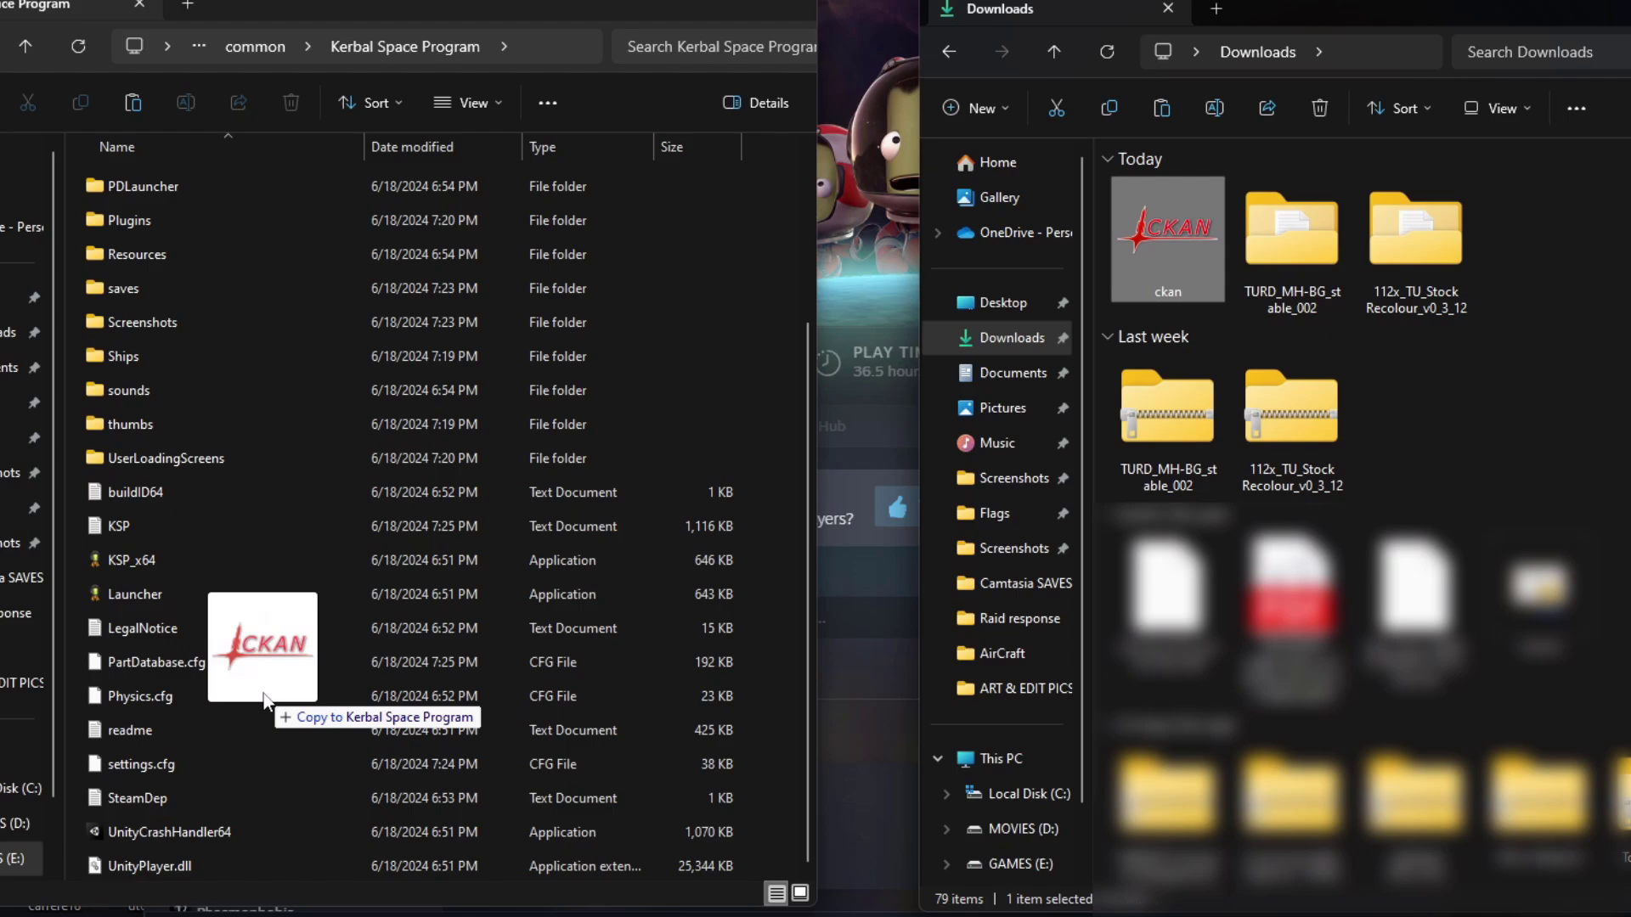
left_click_drag(264, 698, 306, 709)
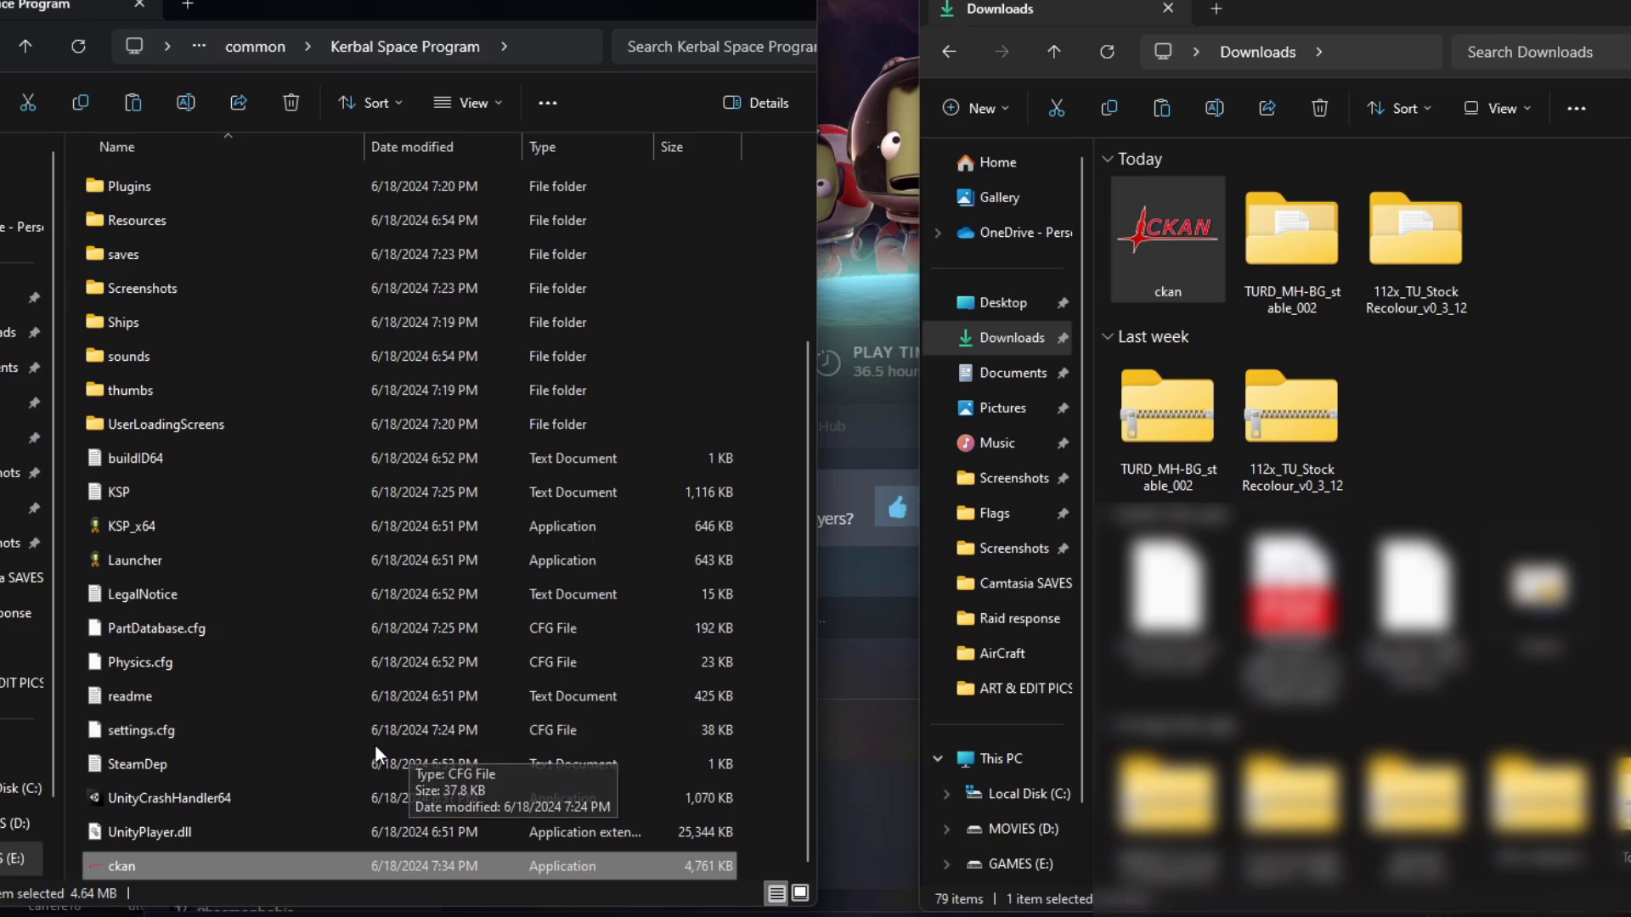
- Run ckan from the Kerbal Space Program folder and decline automatic update checks on start-up
right_click(130, 870)
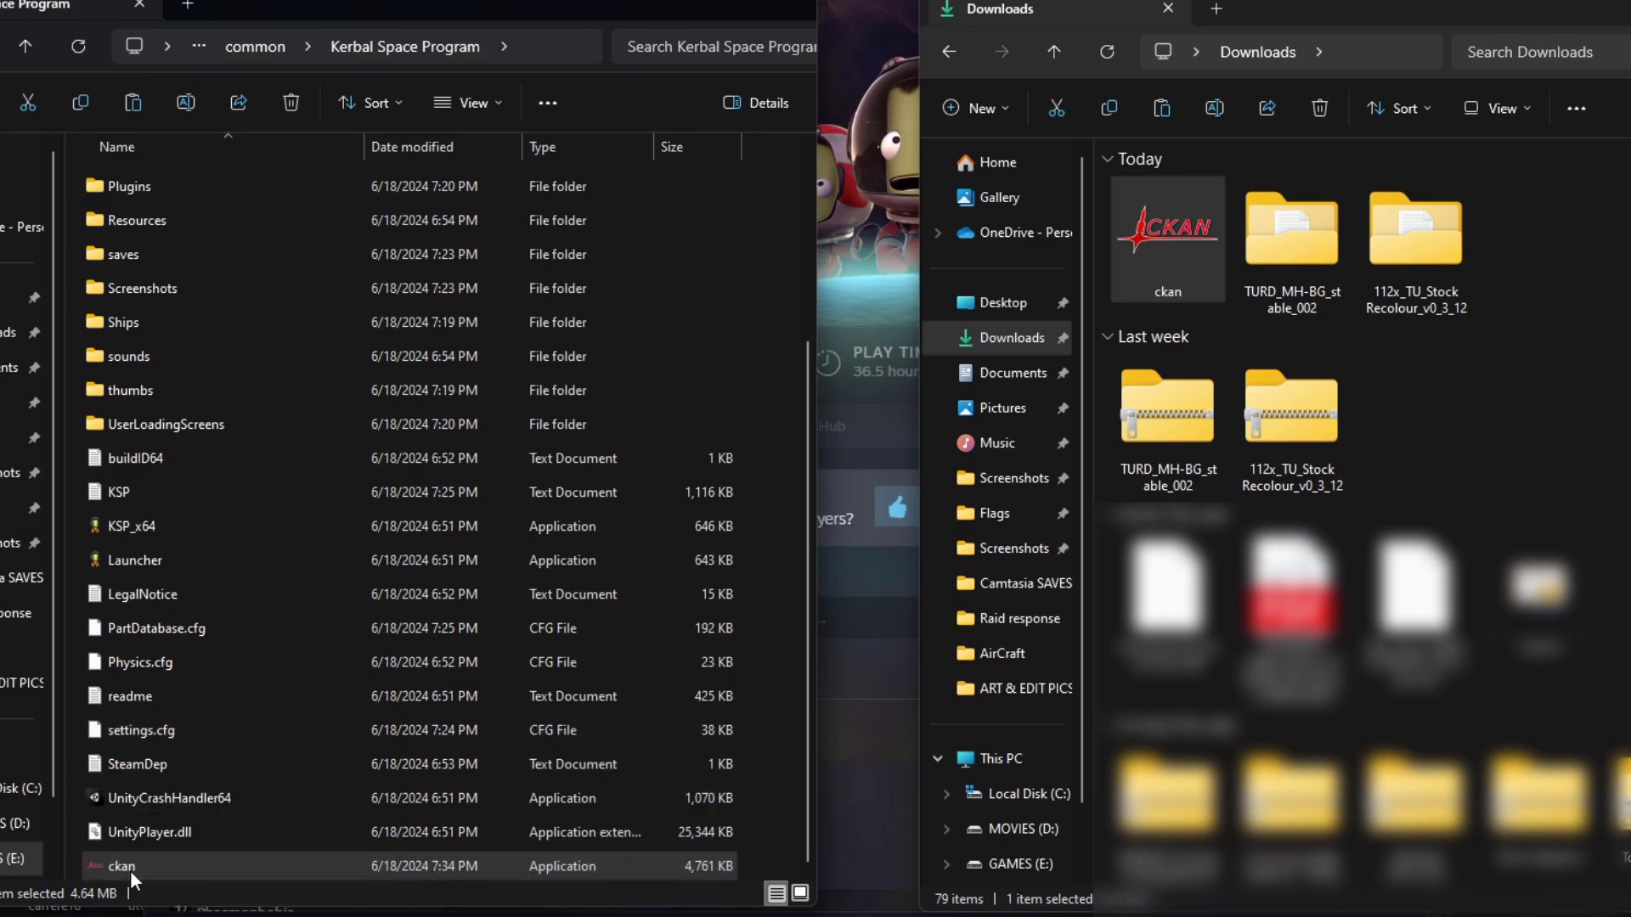
left_click(110, 866)
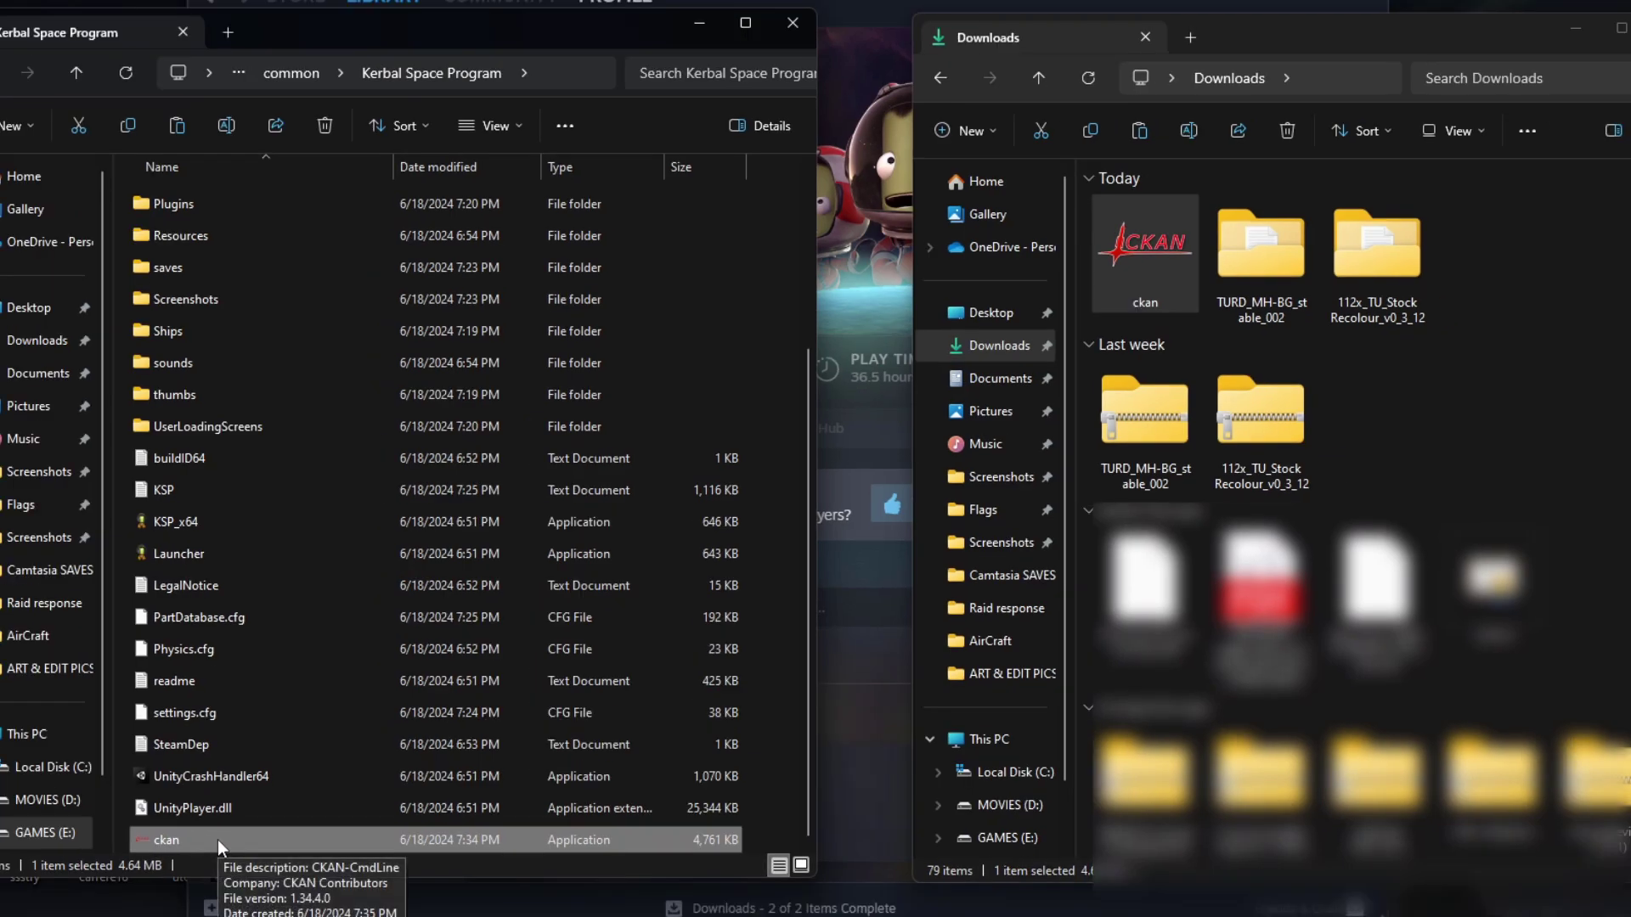
double_click(211, 839)
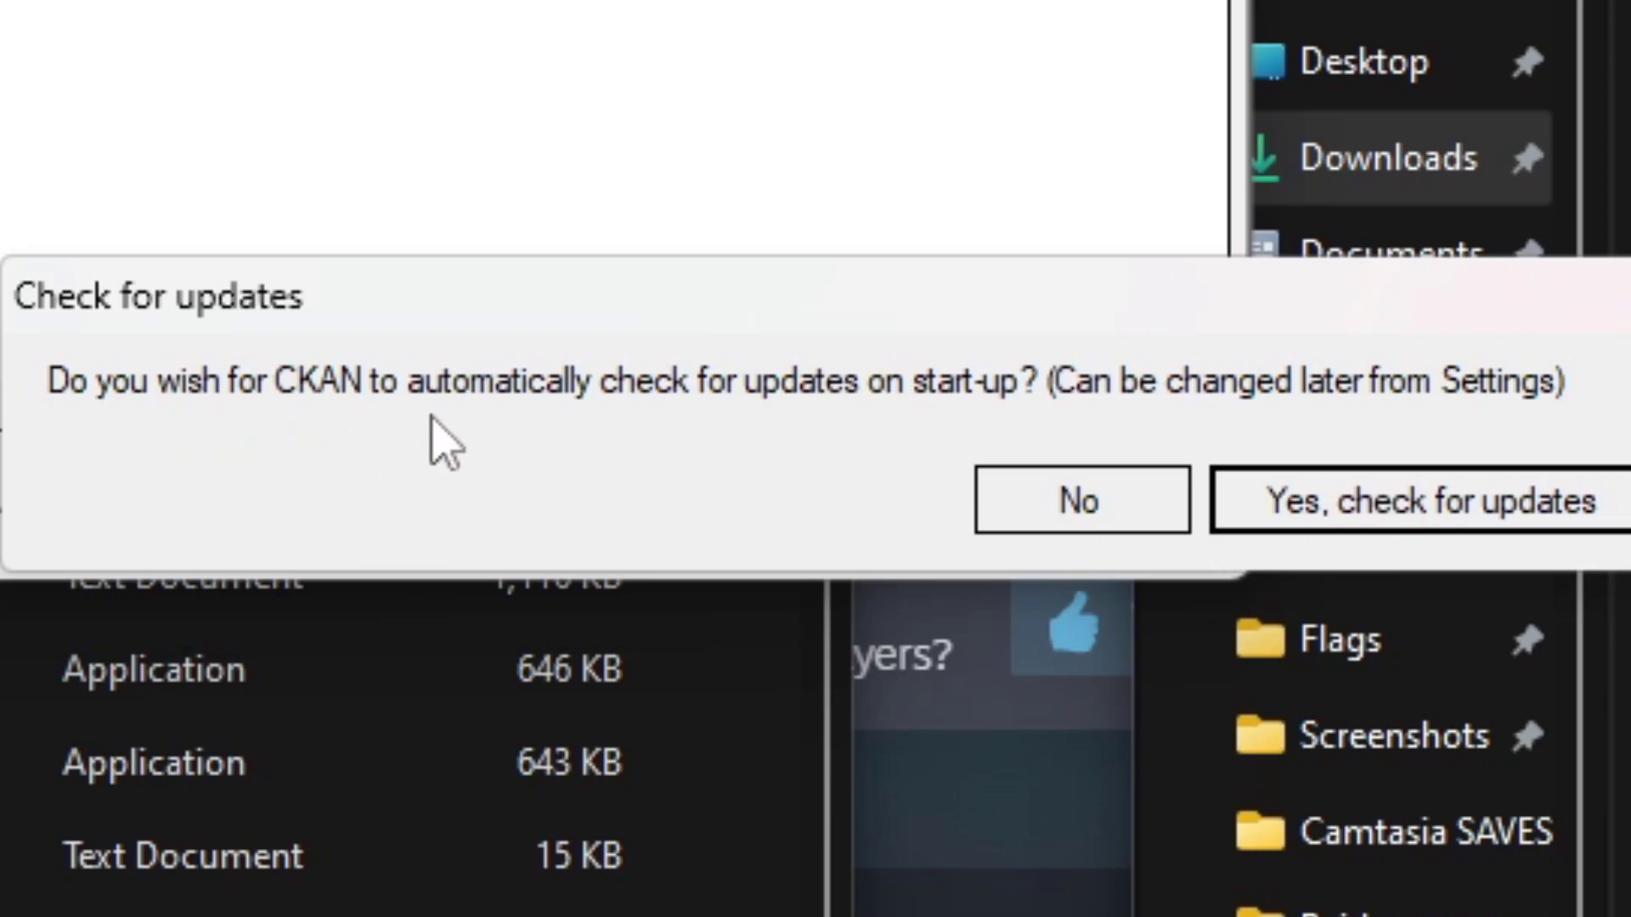
left_click(1103, 502)
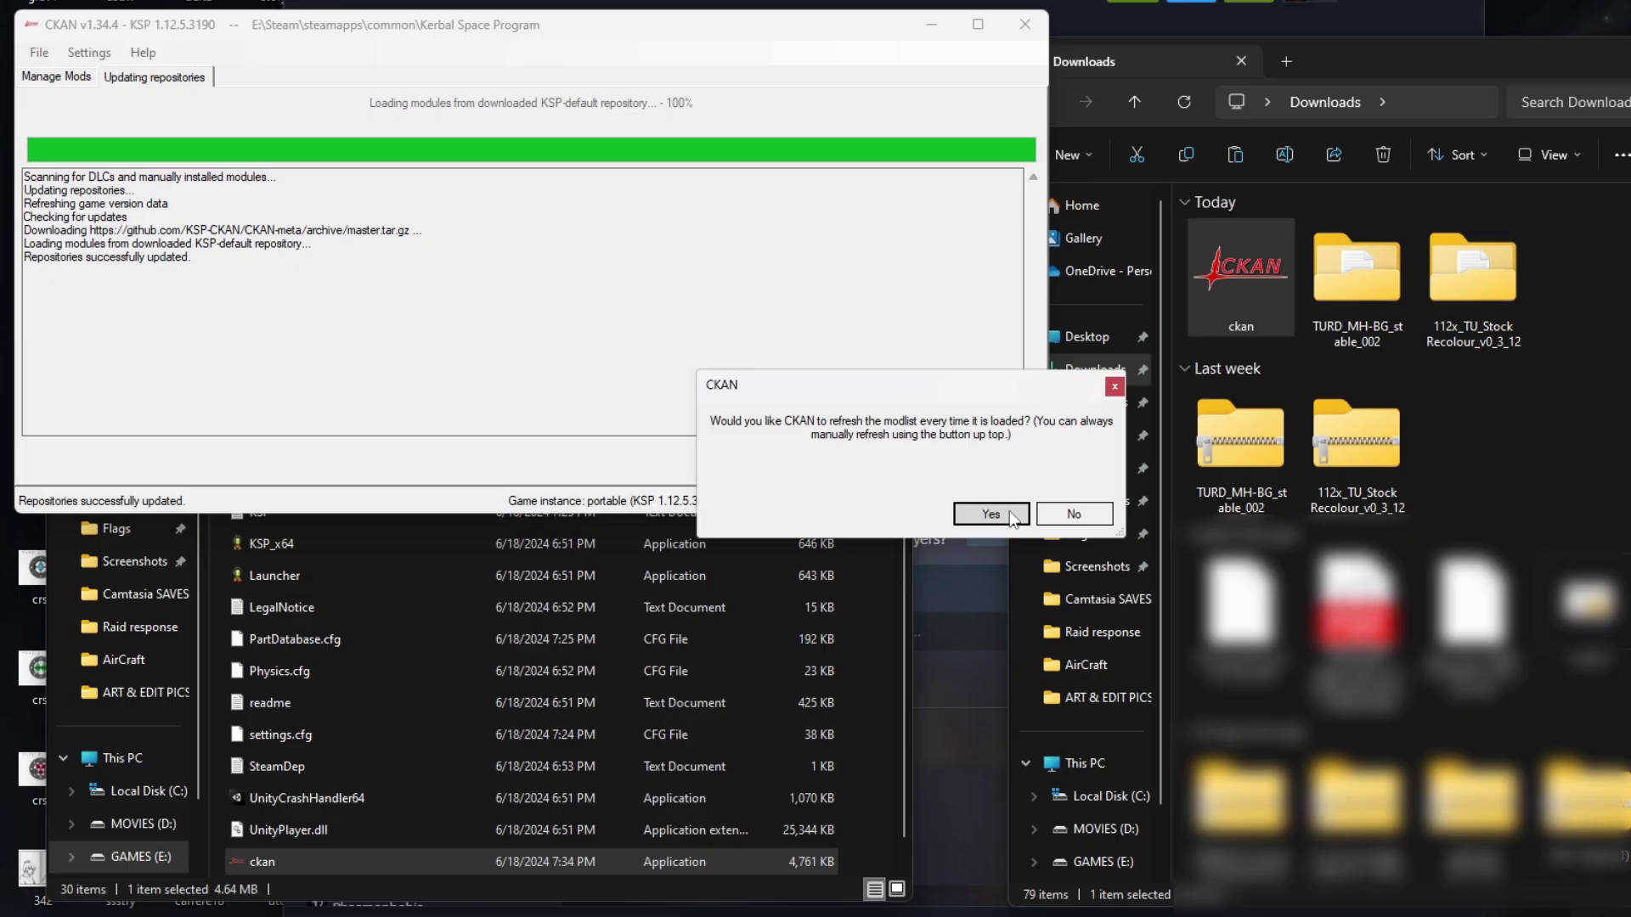
- Allow the modlist to refresh at every load and filter the mod list to compatible mods
left_click(992, 514)
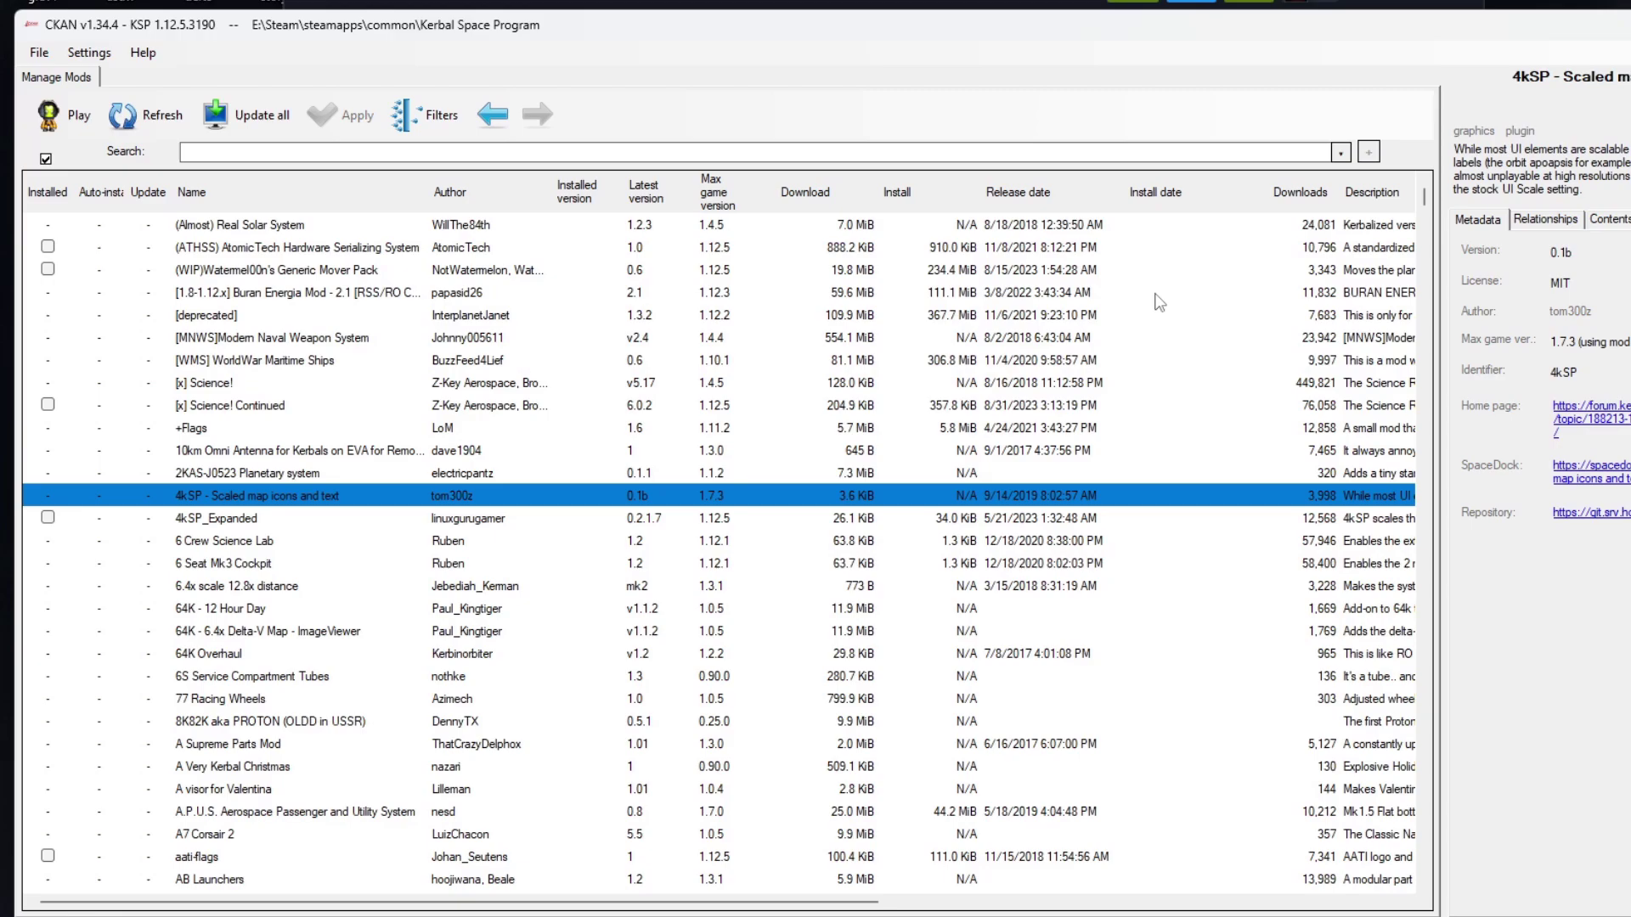
left_click(419, 119)
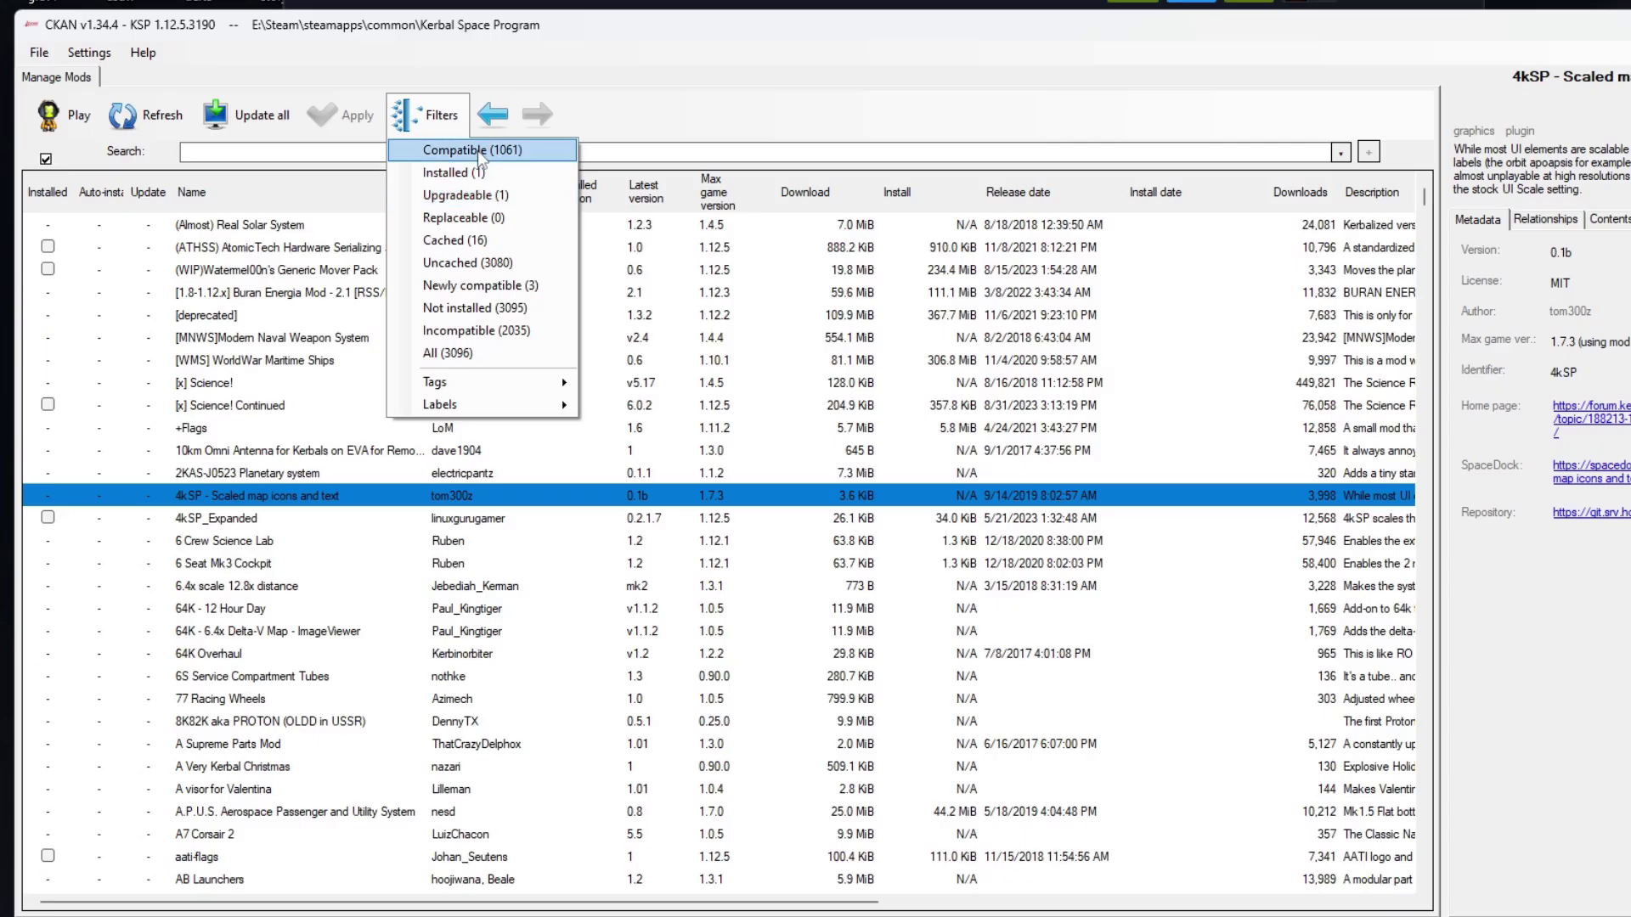
left_click(806, 338)
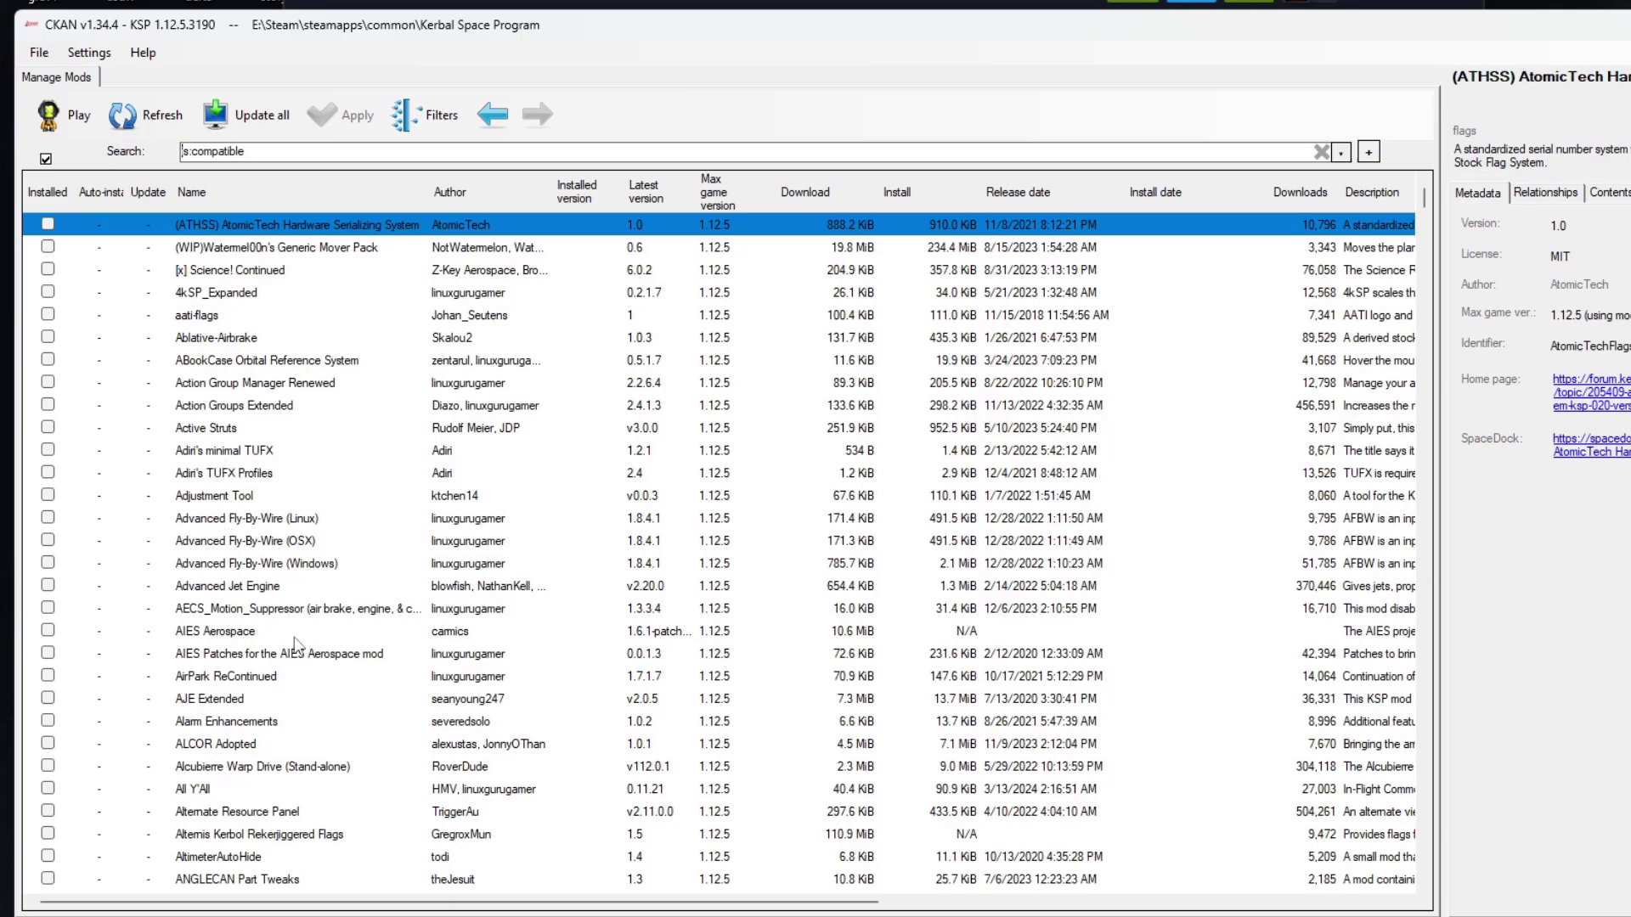
- Choose compatible mods including Chatterer, Environmental Visual Enhancements, Scatterer and Waterfall Core, and install them
scroll(299, 644, "down", 8)
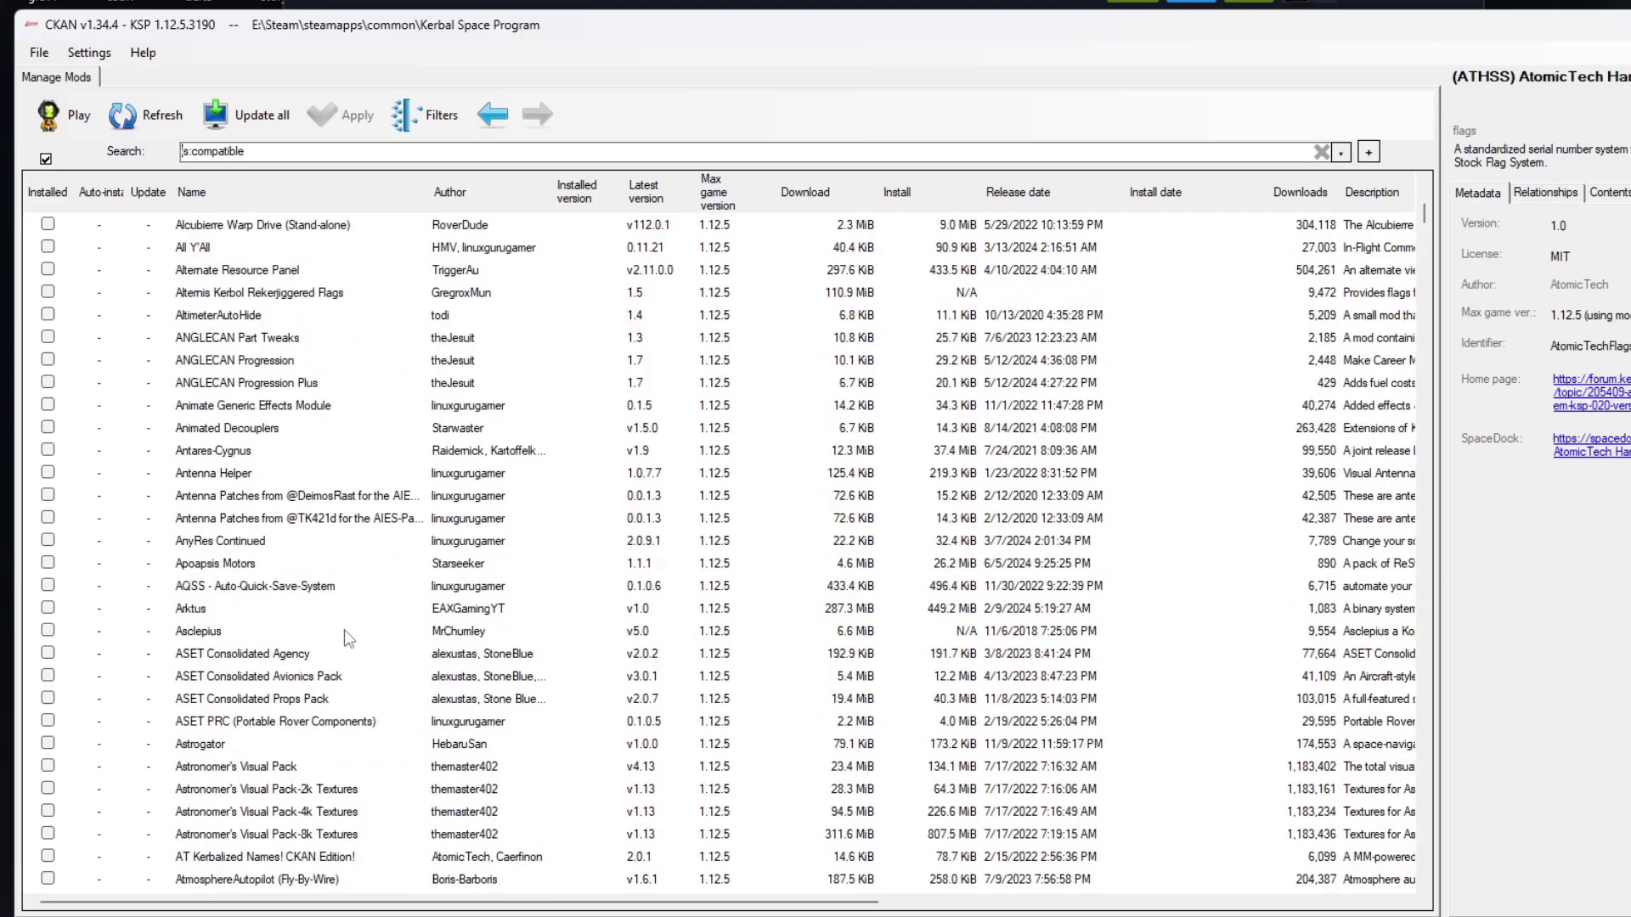
scroll(344, 630, "down", 3)
scroll(319, 654, "down", 7)
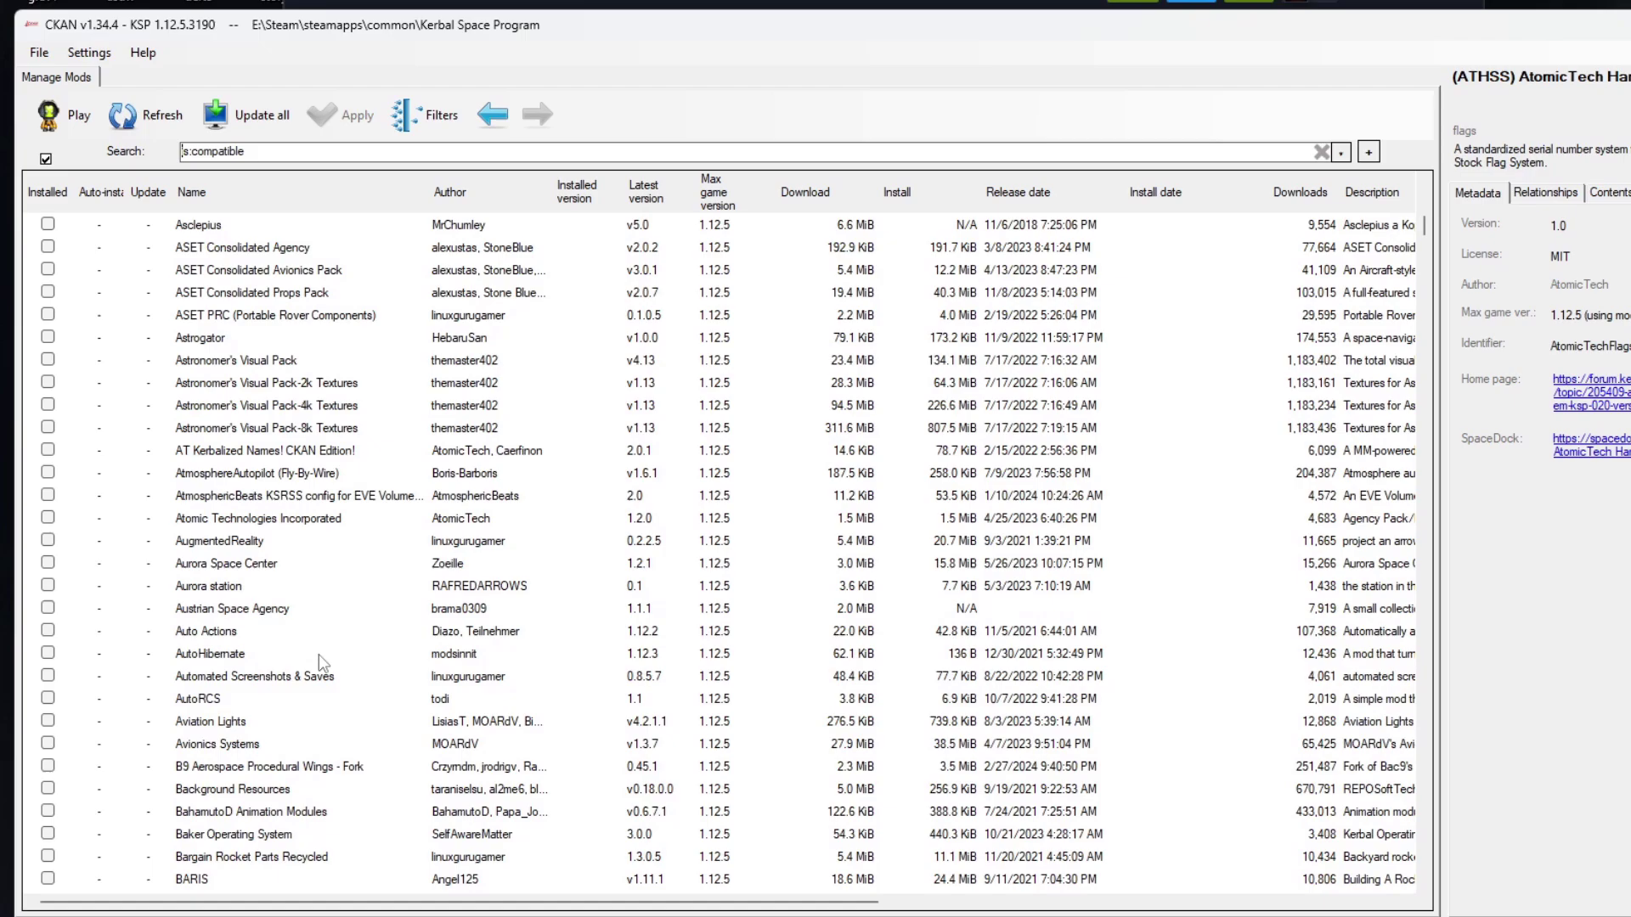
scroll(319, 654, "down", 5)
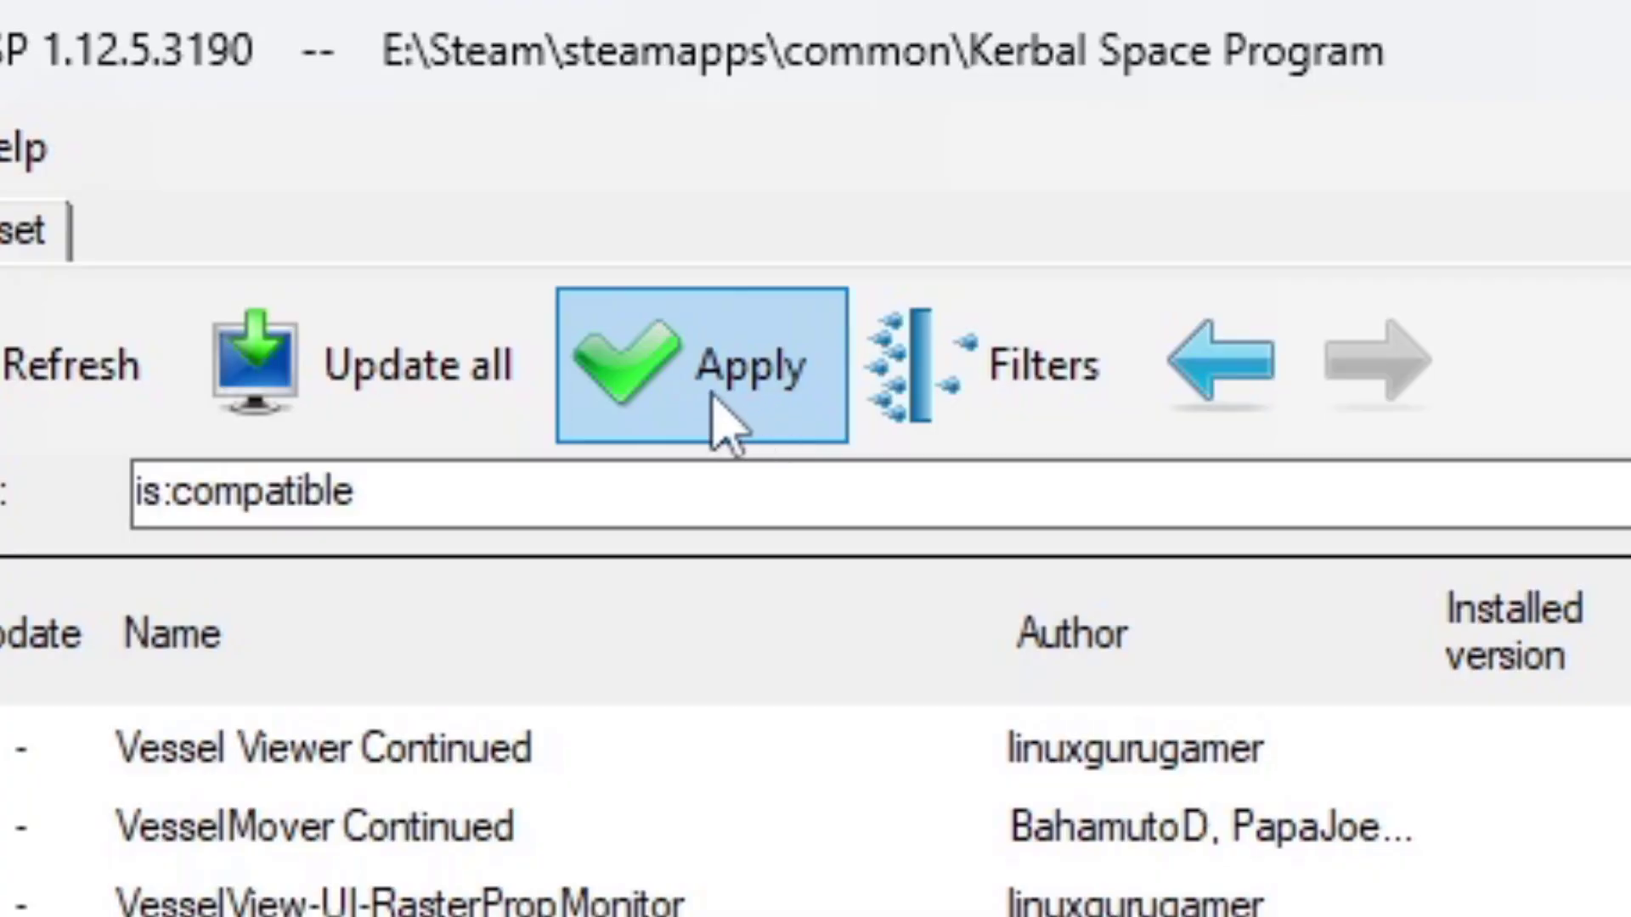
left_click(710, 428)
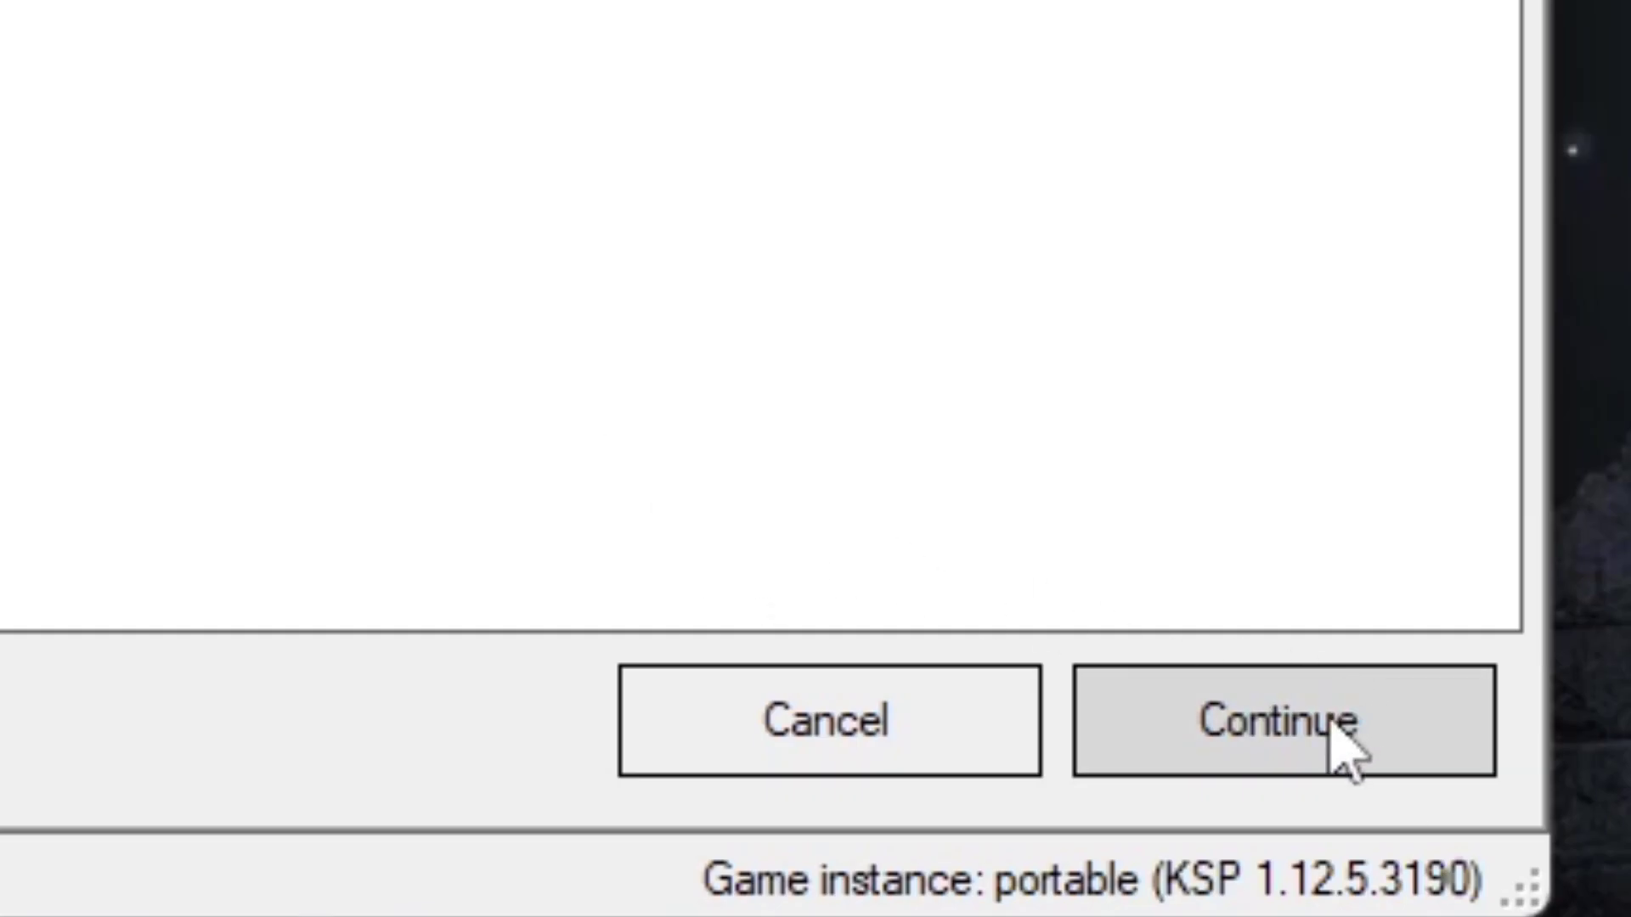
left_click(1333, 730)
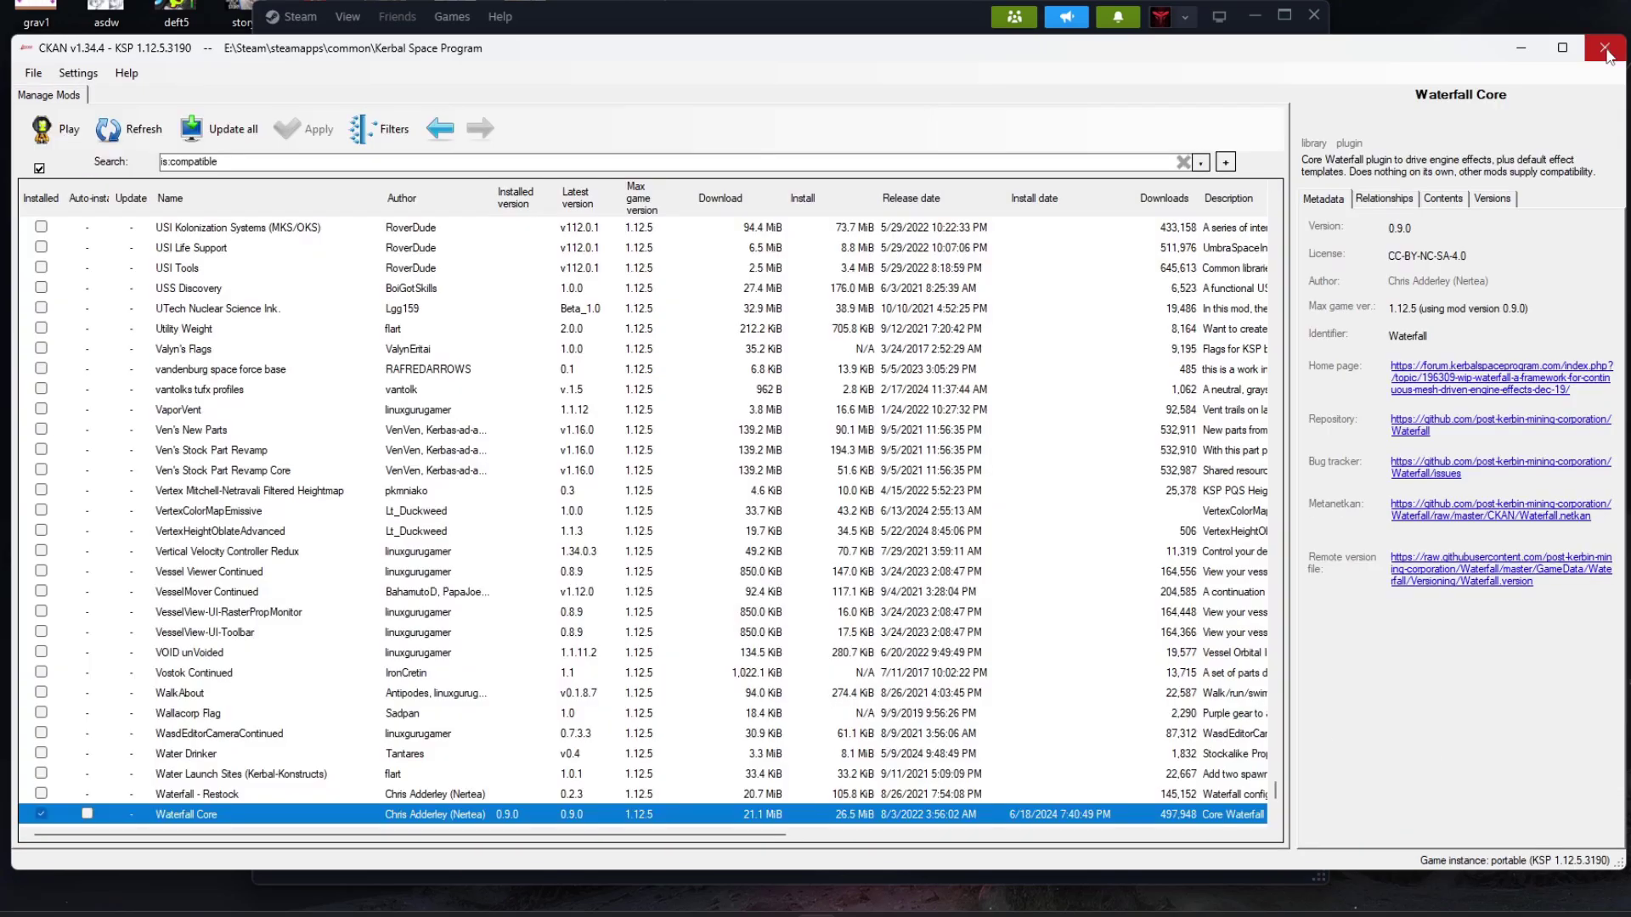
- Close CKAN and check the newly installed mod folders and the ModuleManager file in the game's GameData folder
left_click(1604, 49)
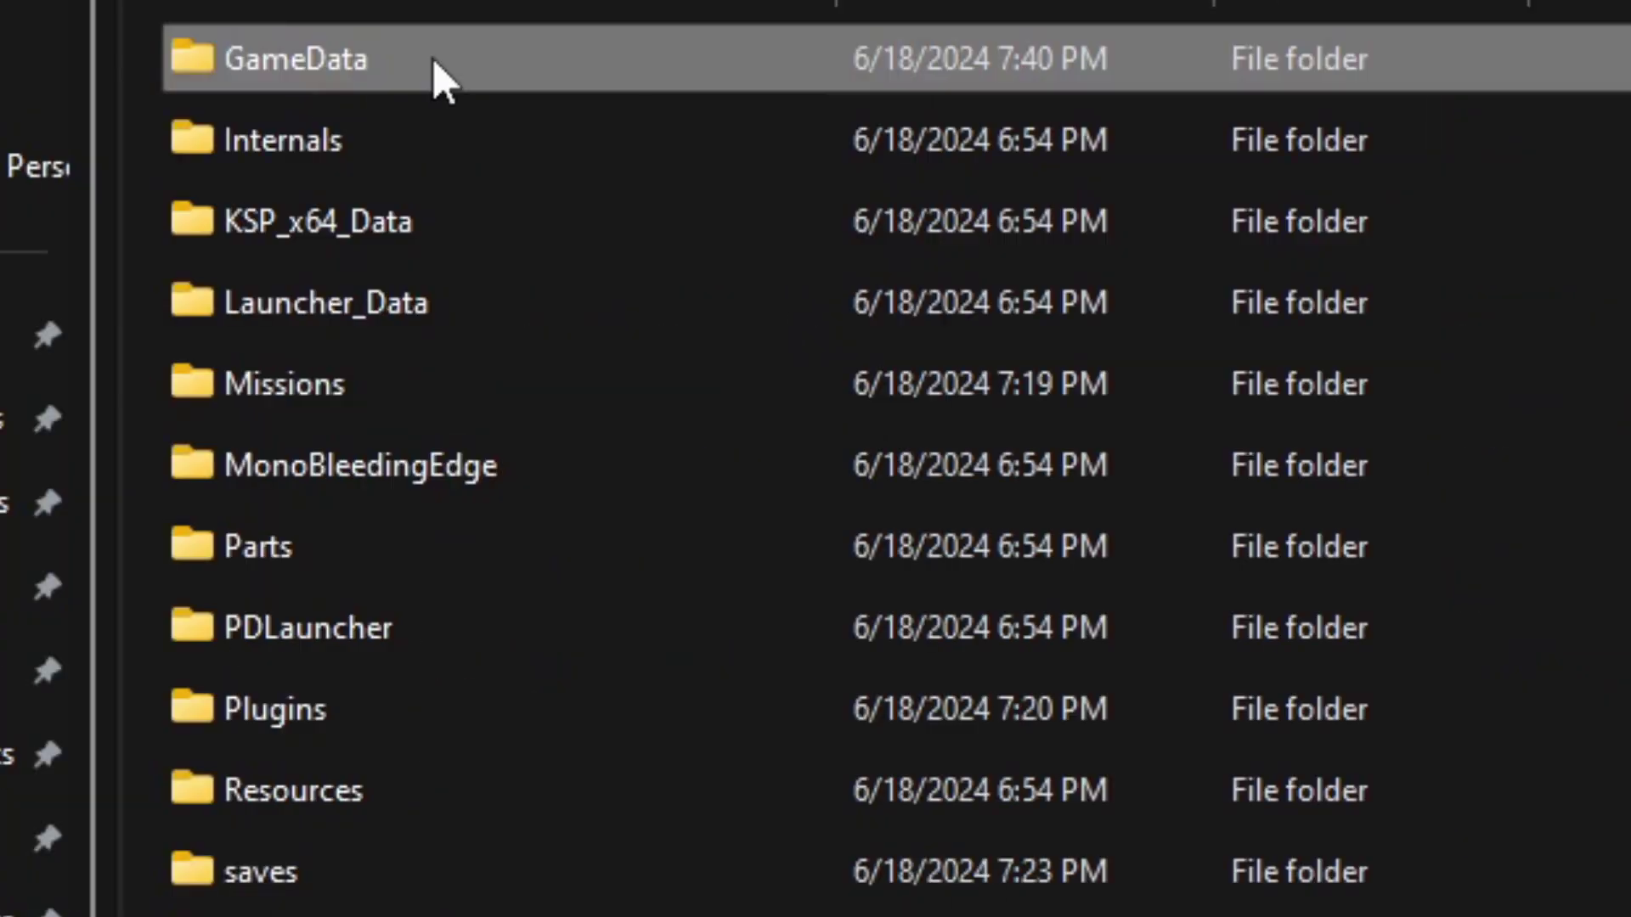
double_click(777, 250)
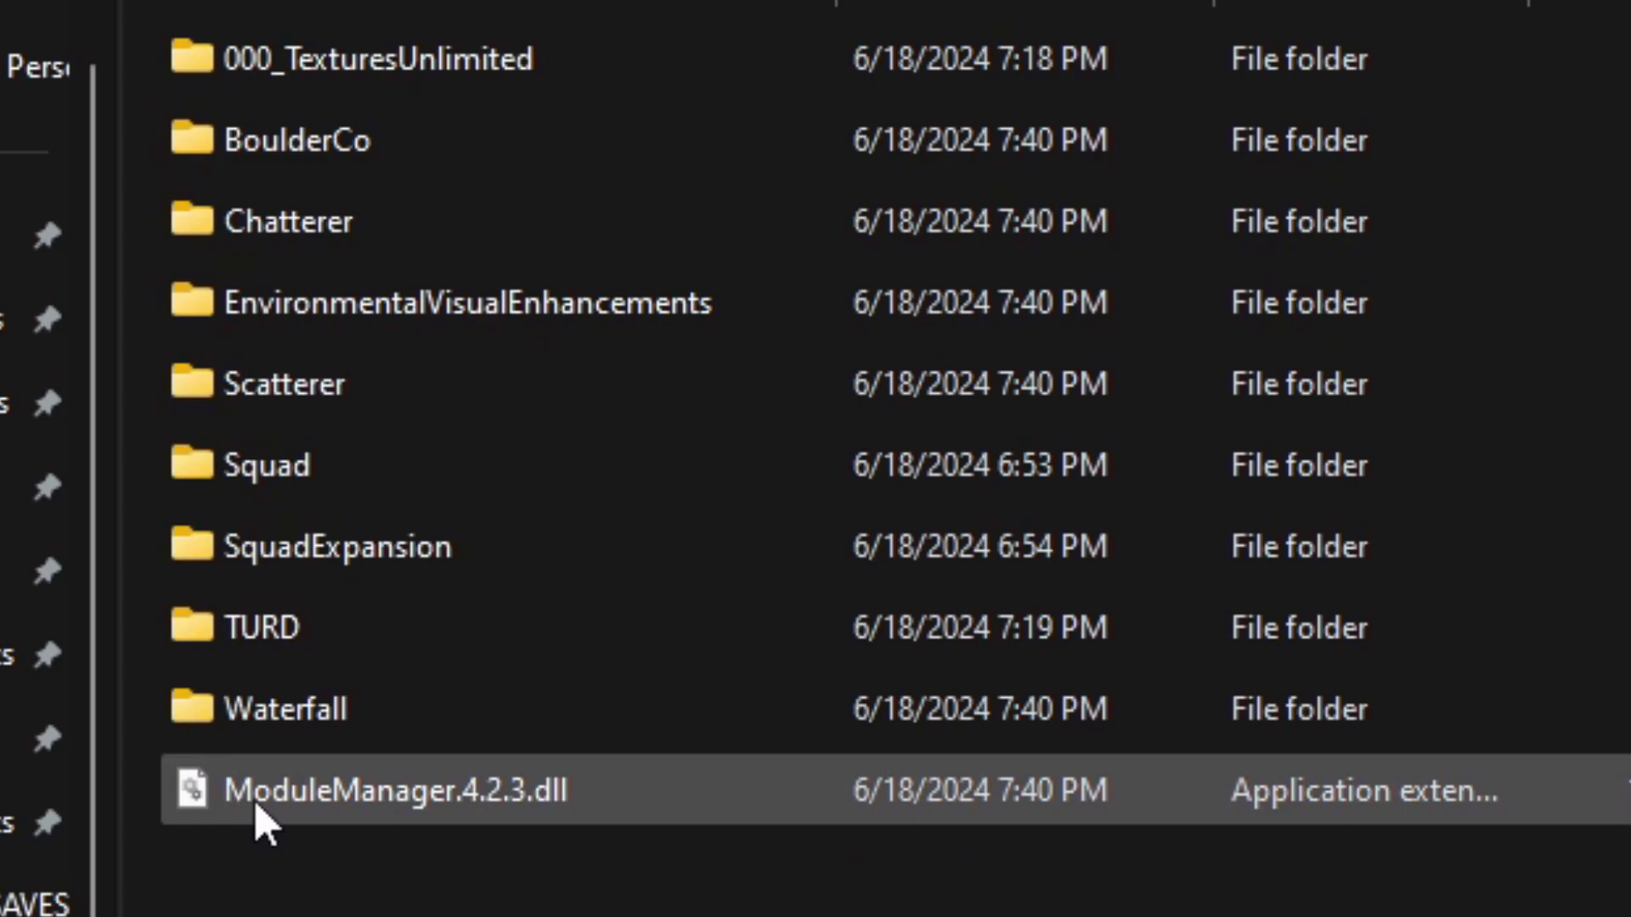
mouse_move(353, 807)
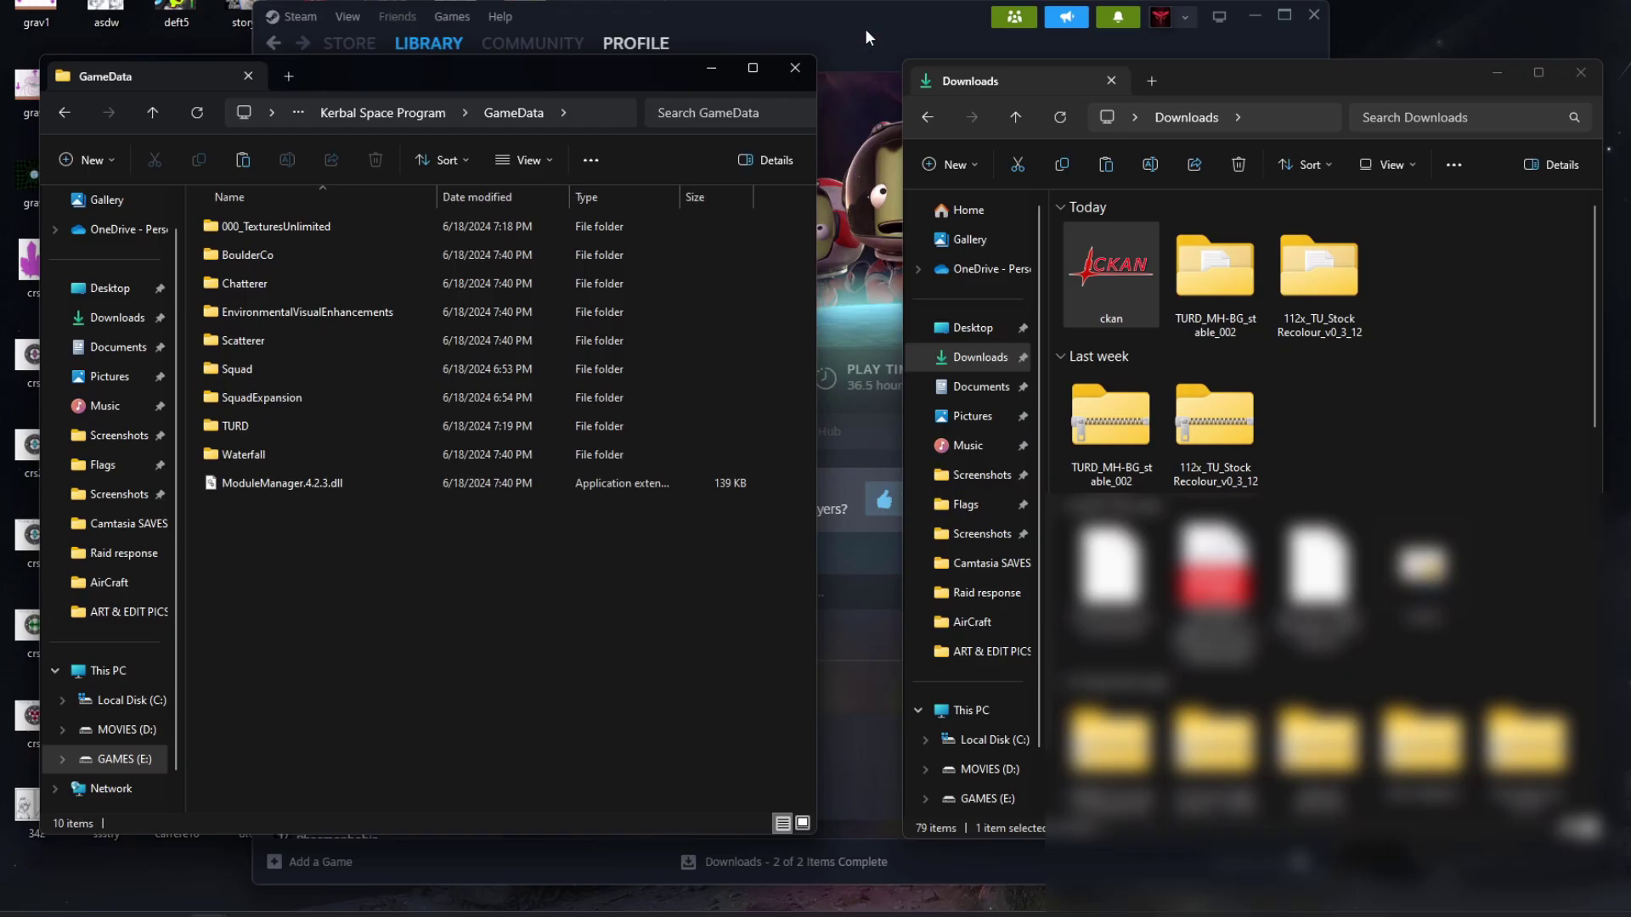
- Switch to Steam, launch Kerbal Space Program and start a game from its main screen
left_click(866, 31)
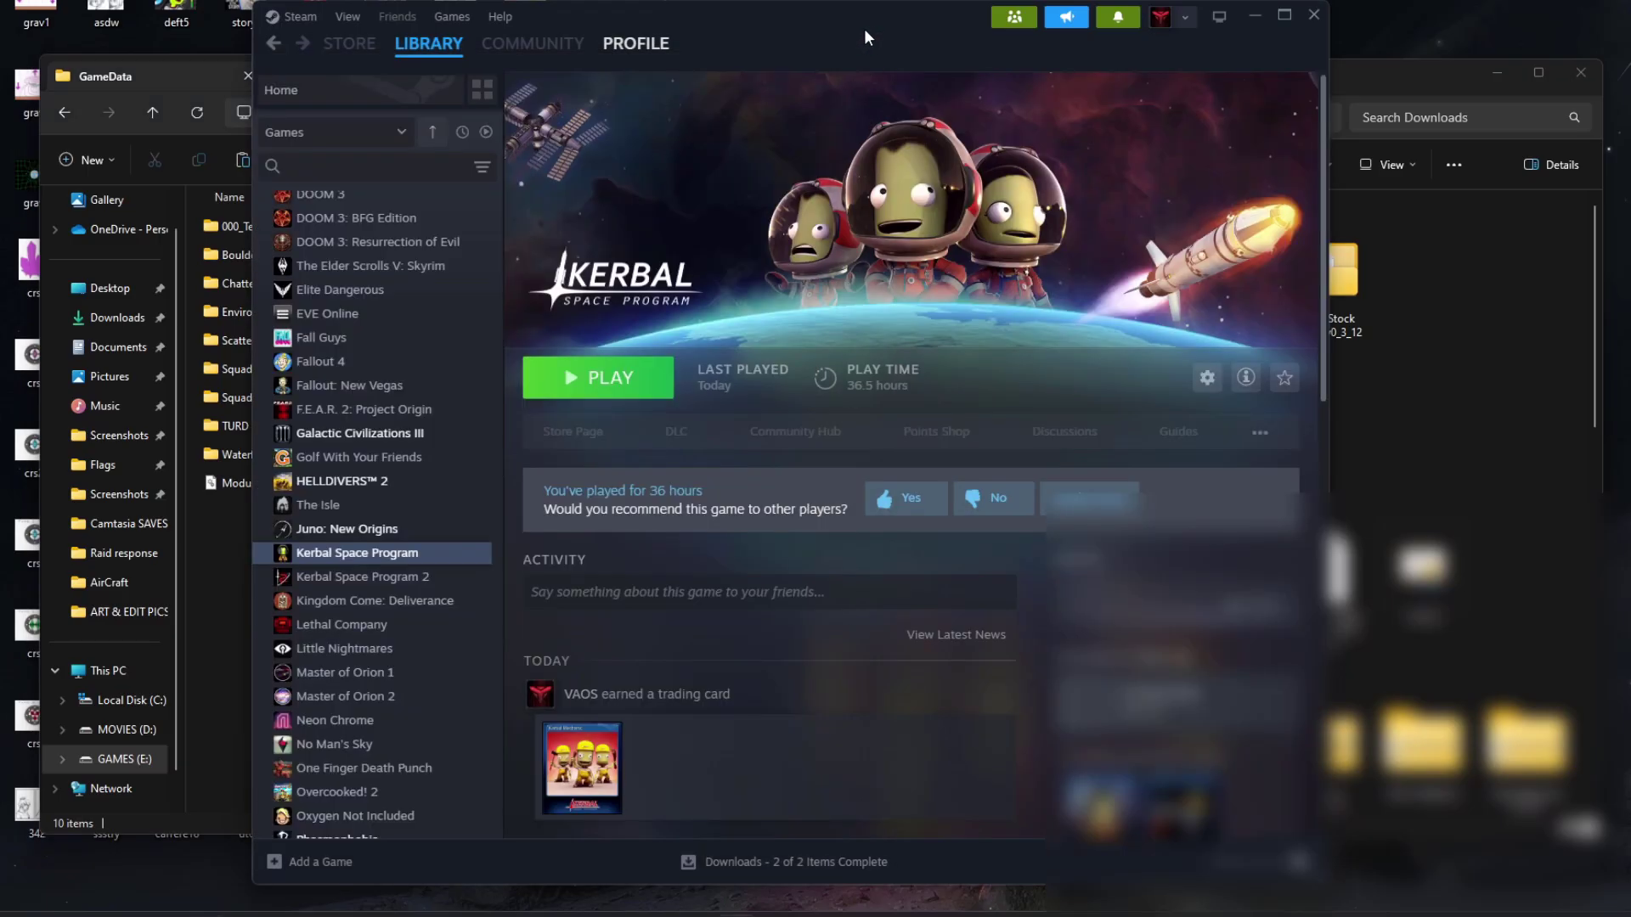
left_click(630, 393)
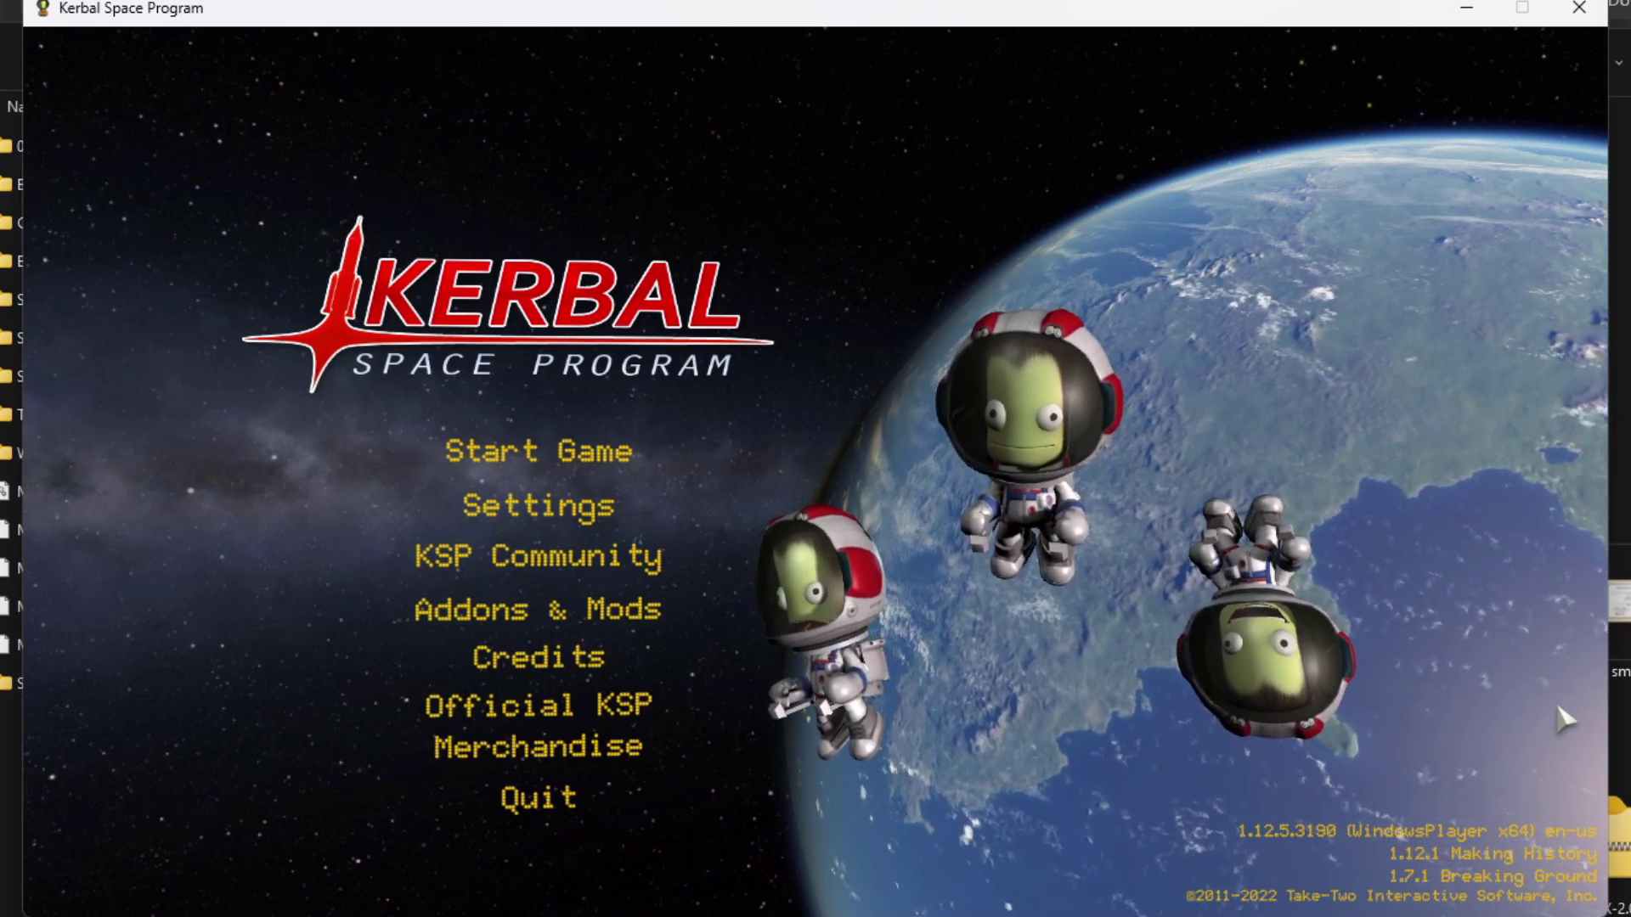
left_click(569, 452)
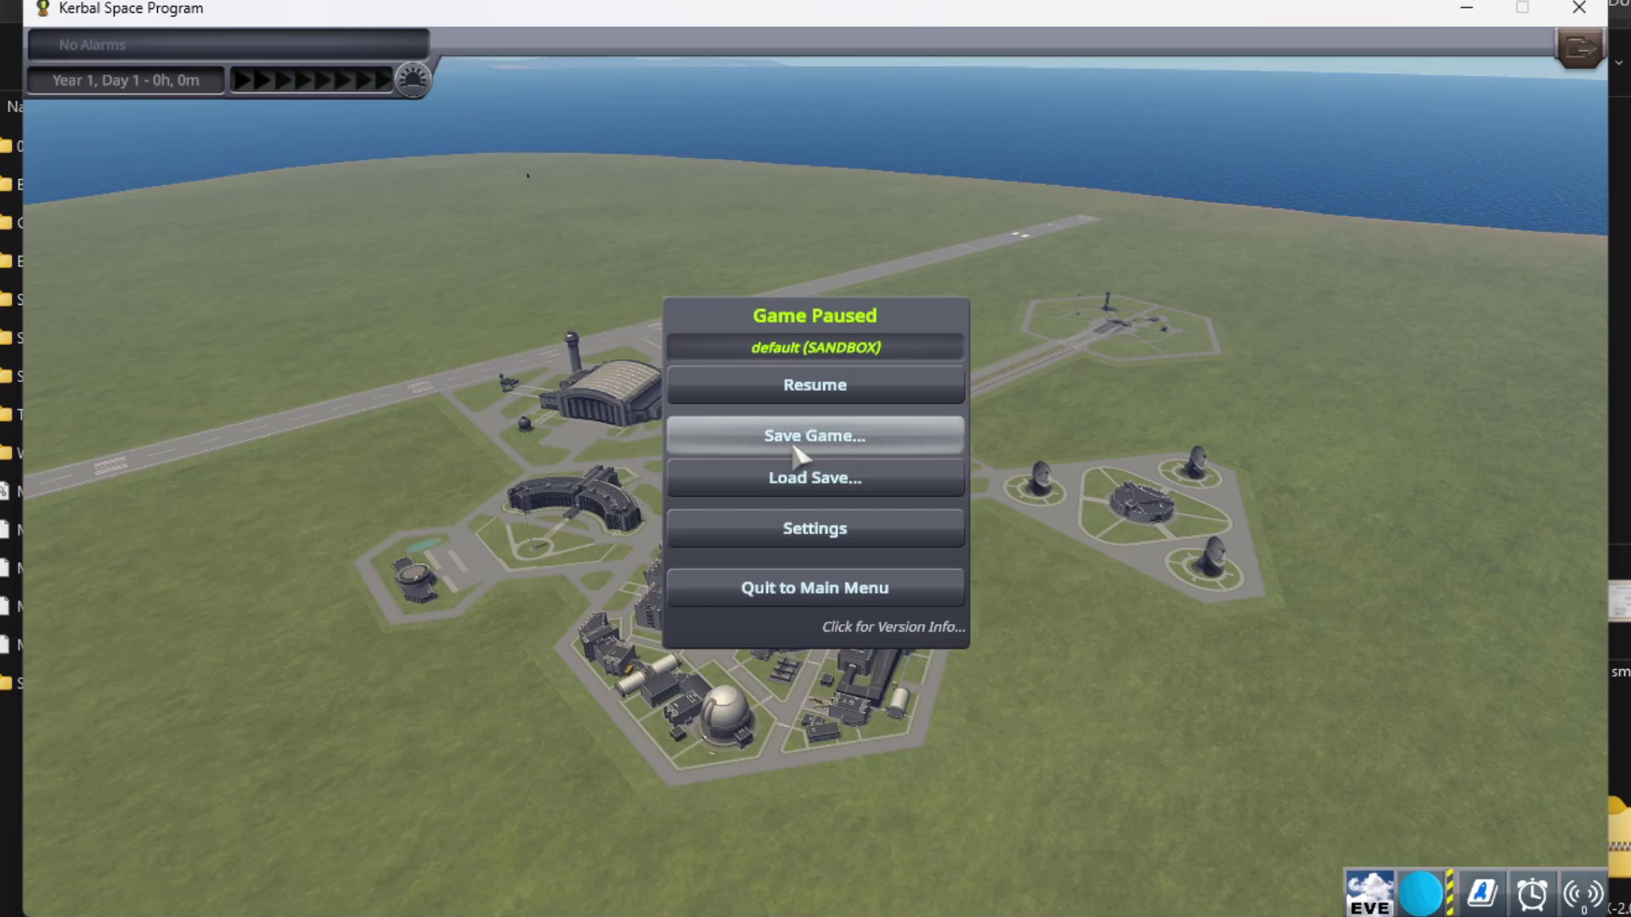
- Enable Advanced Tweakables in the game settings and accept the change
left_click(814, 535)
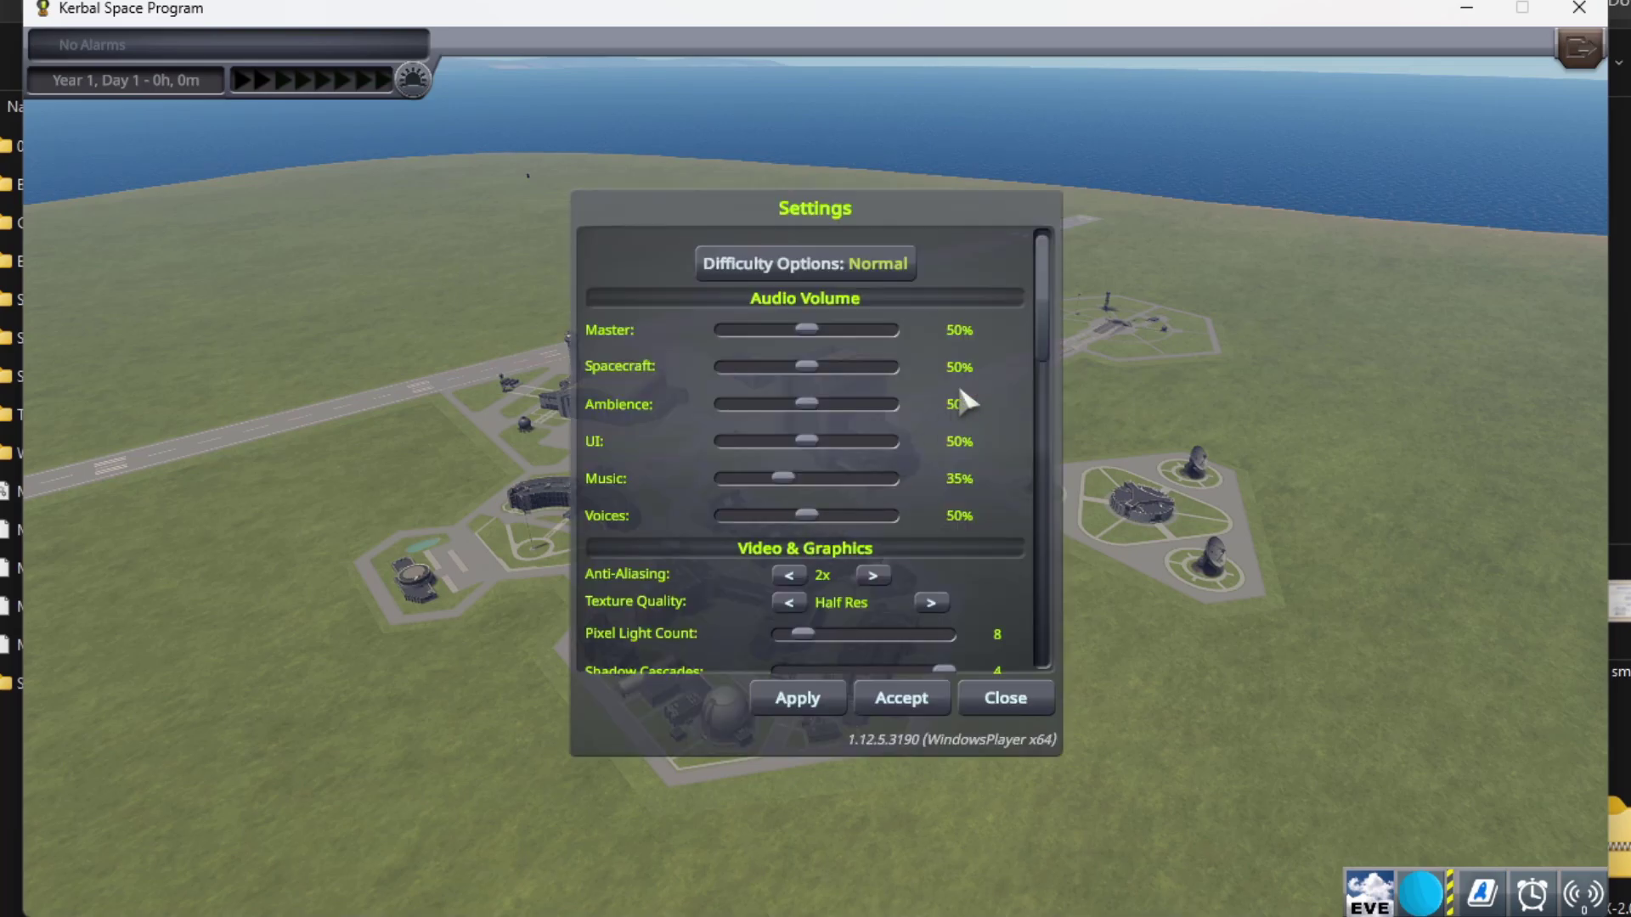
left_click_drag(1037, 314, 1042, 563)
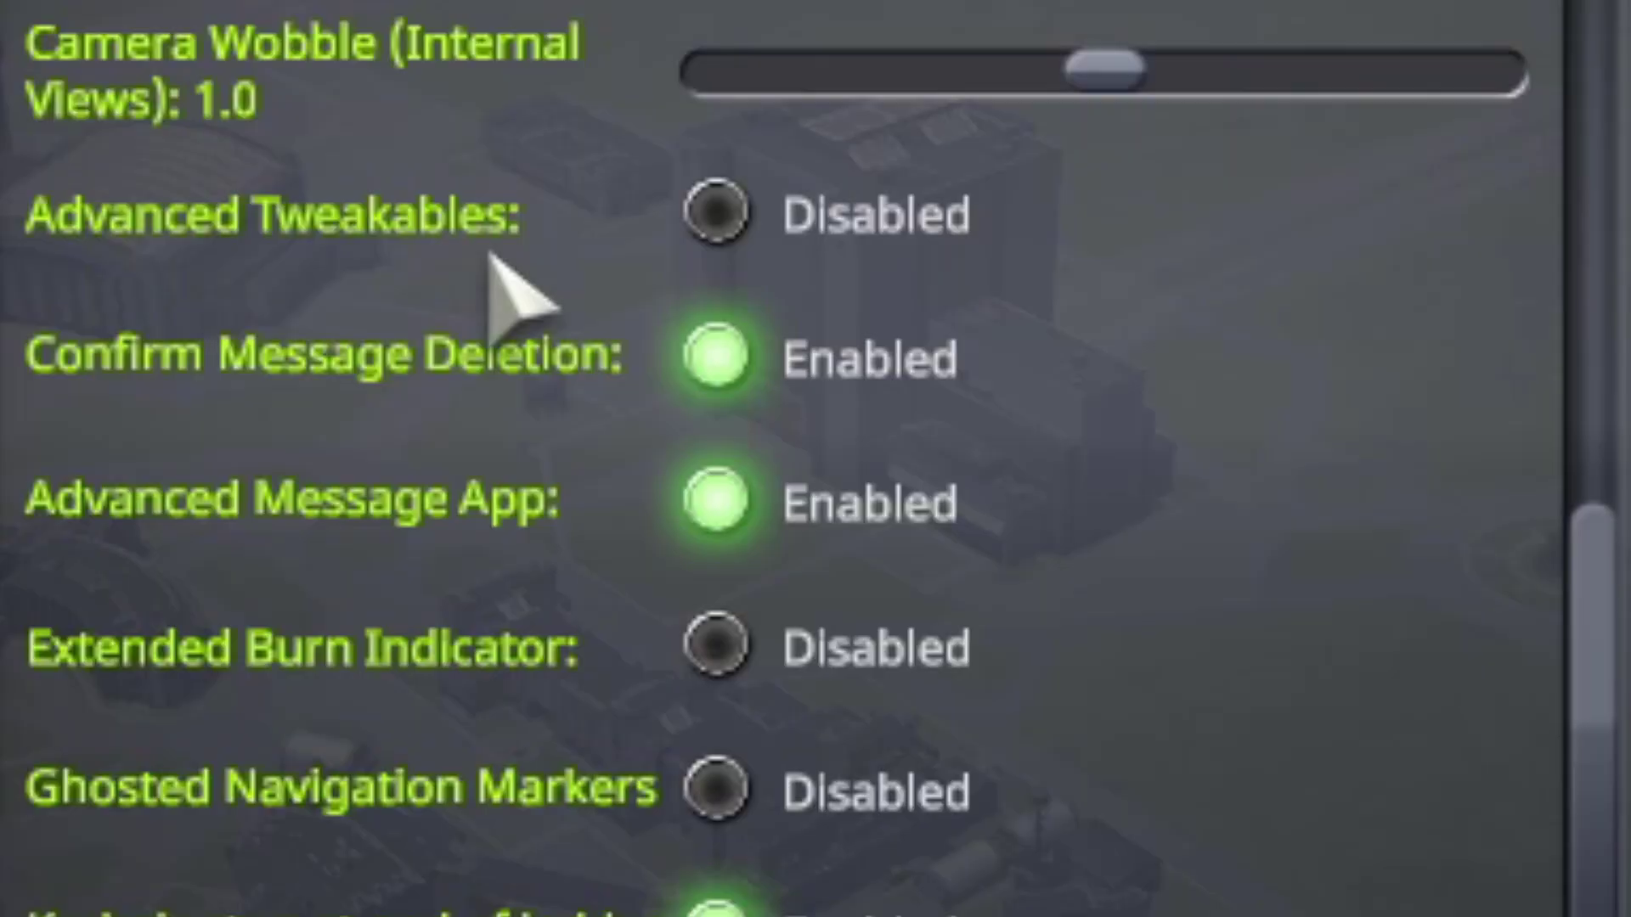
left_click(717, 214)
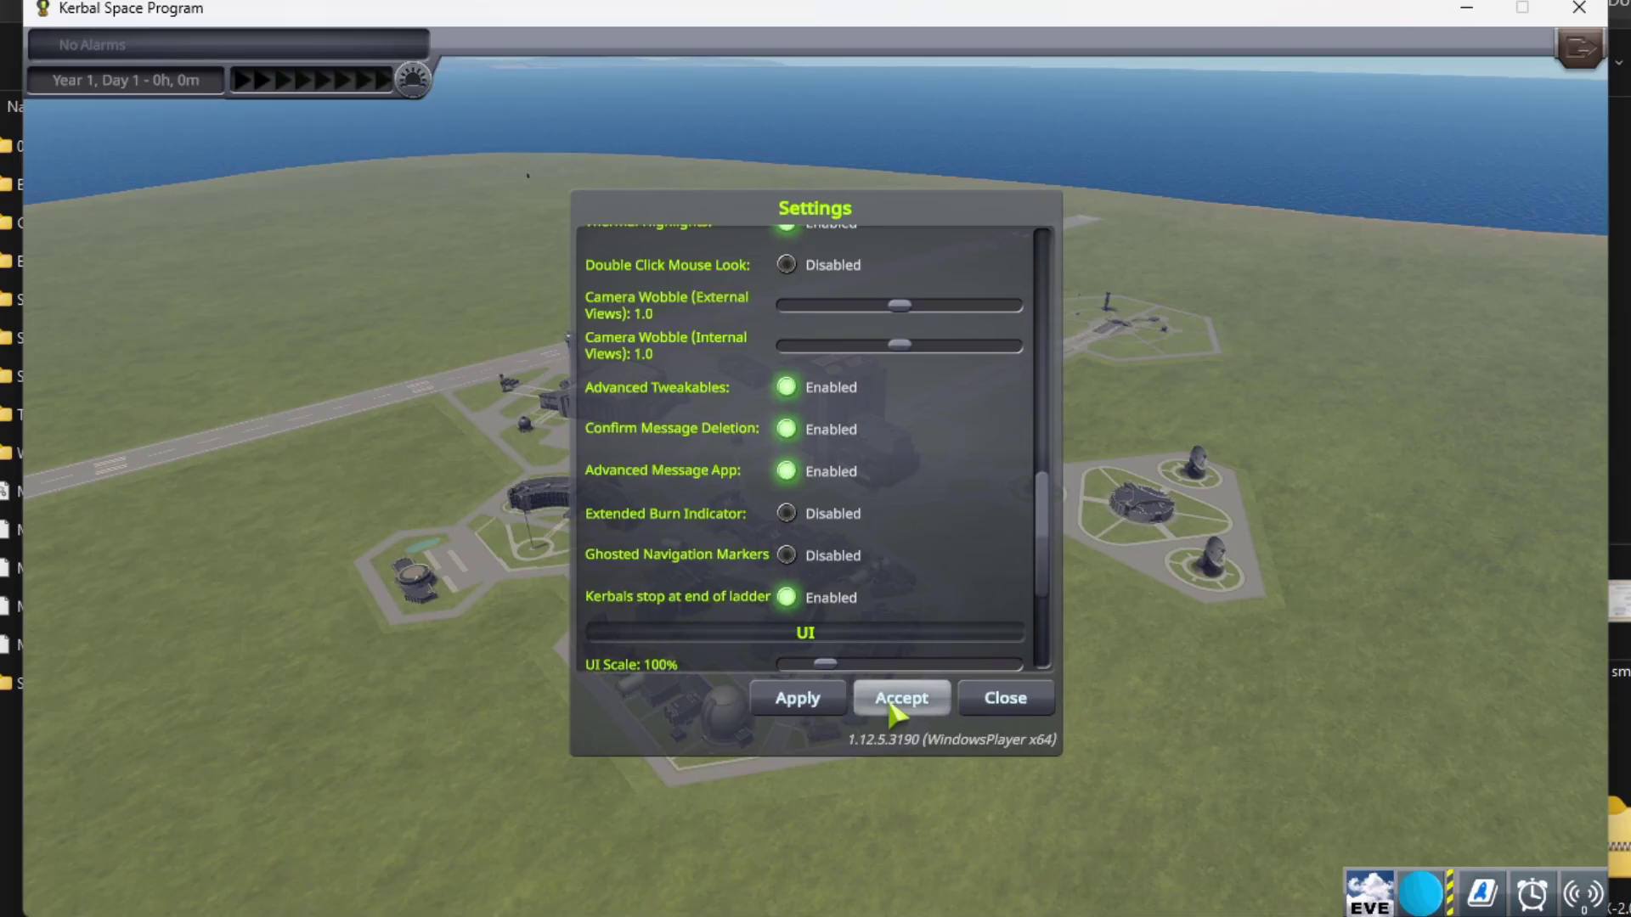
left_click(899, 698)
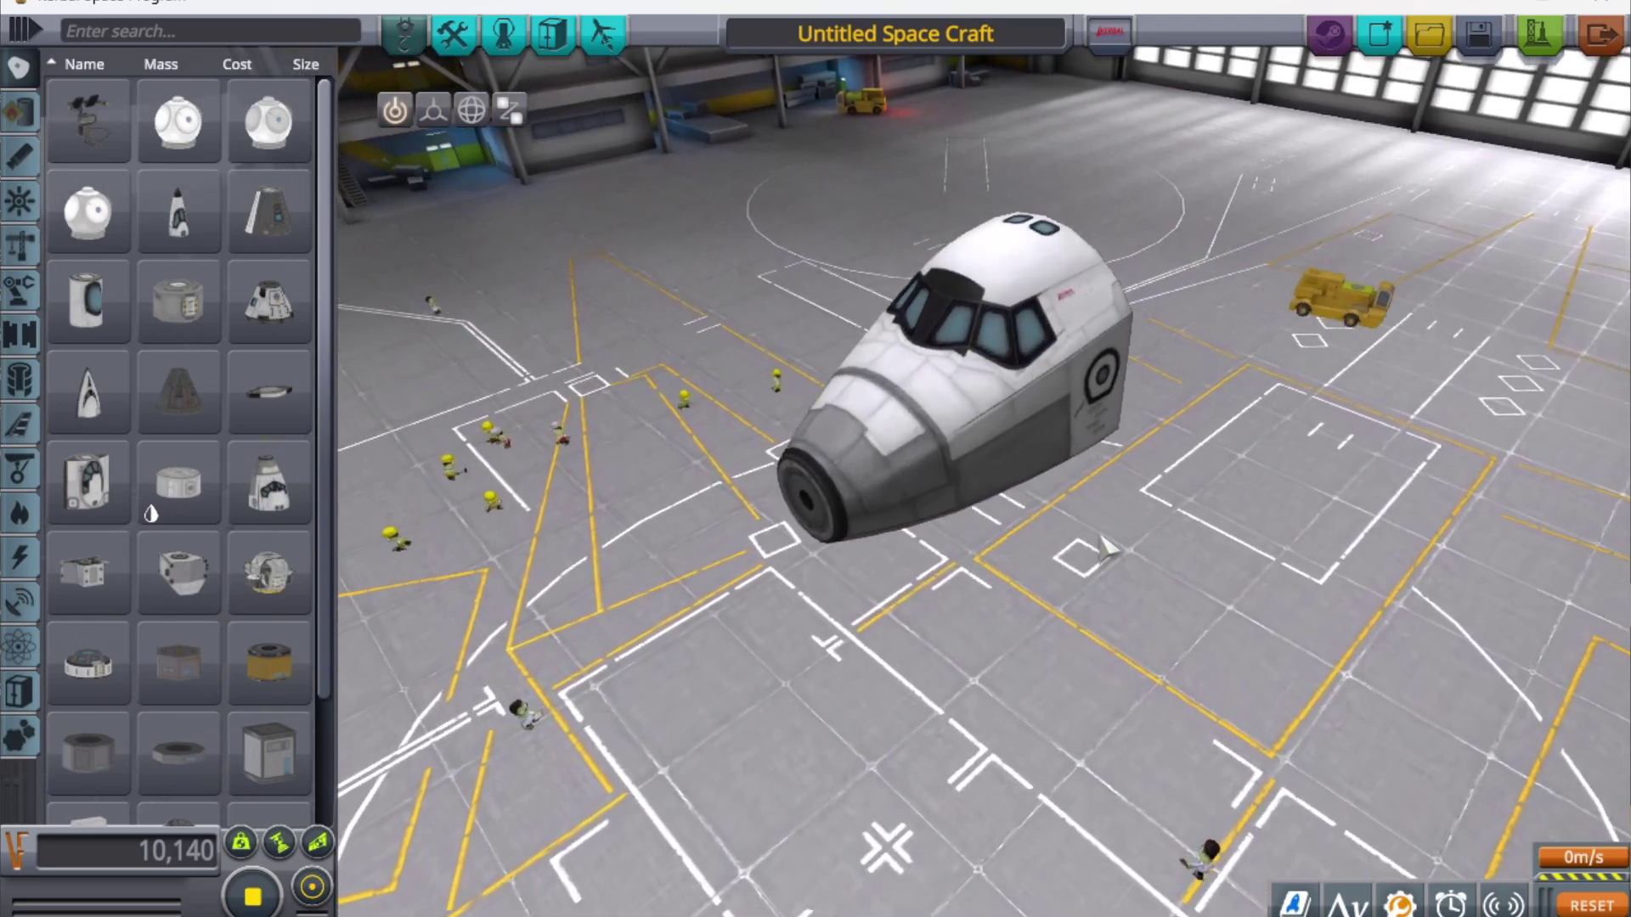
- Cycle the Mk3 Cockpit's Appearance option to Bob Ross Paints
scroll(1212, 564, "up", 3)
left_click_drag(1252, 568, 1244, 573)
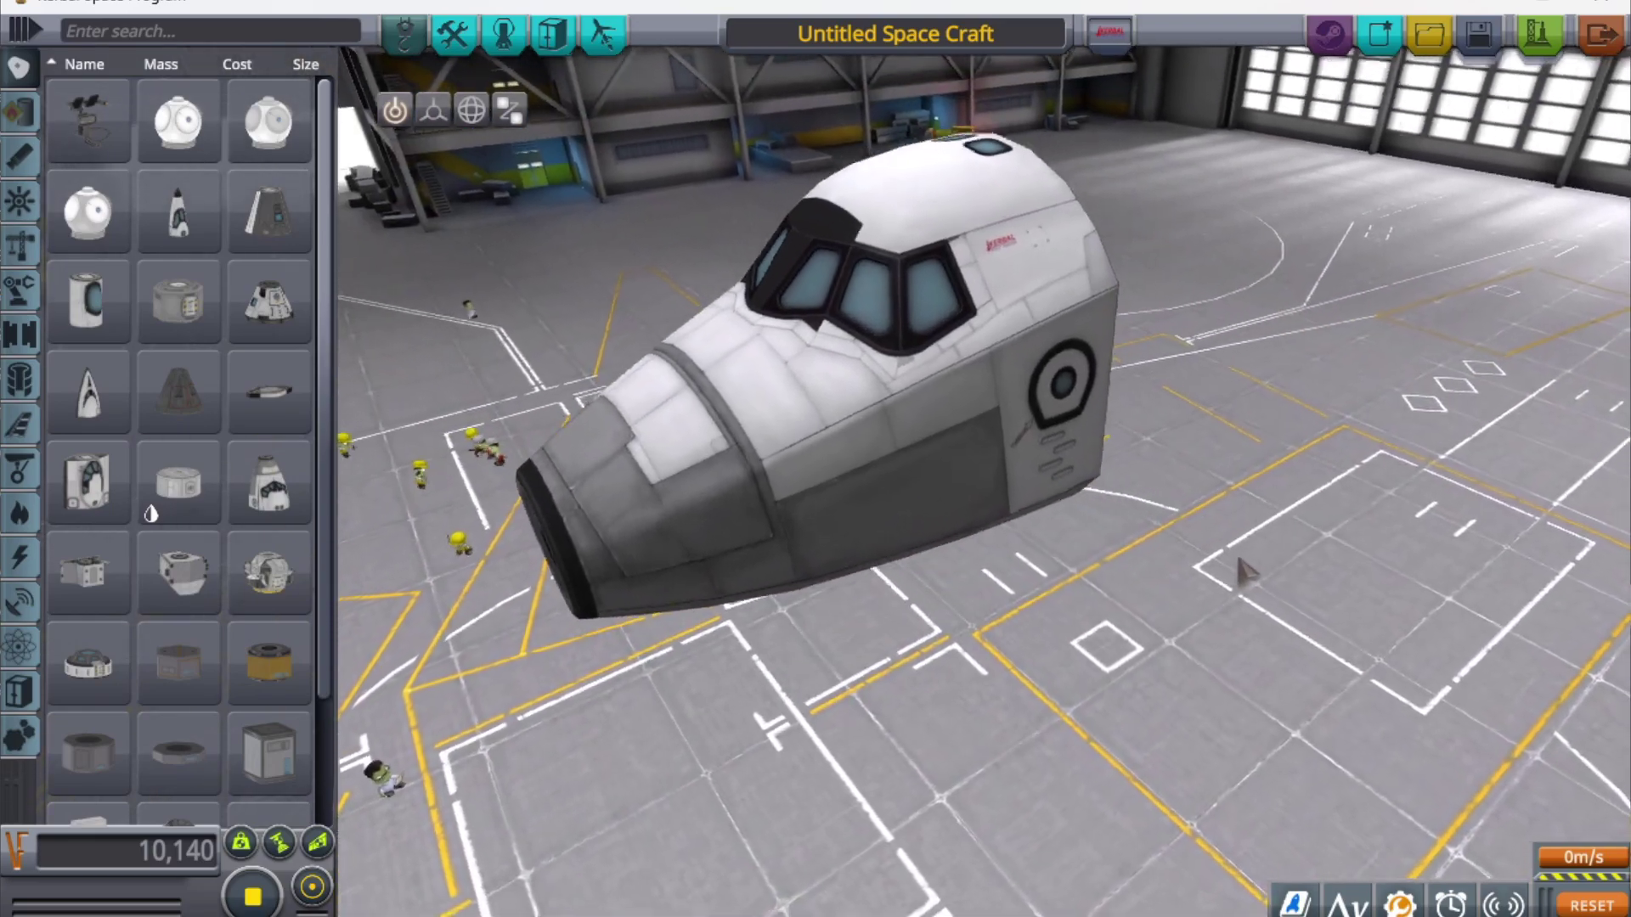
right_click(888, 395)
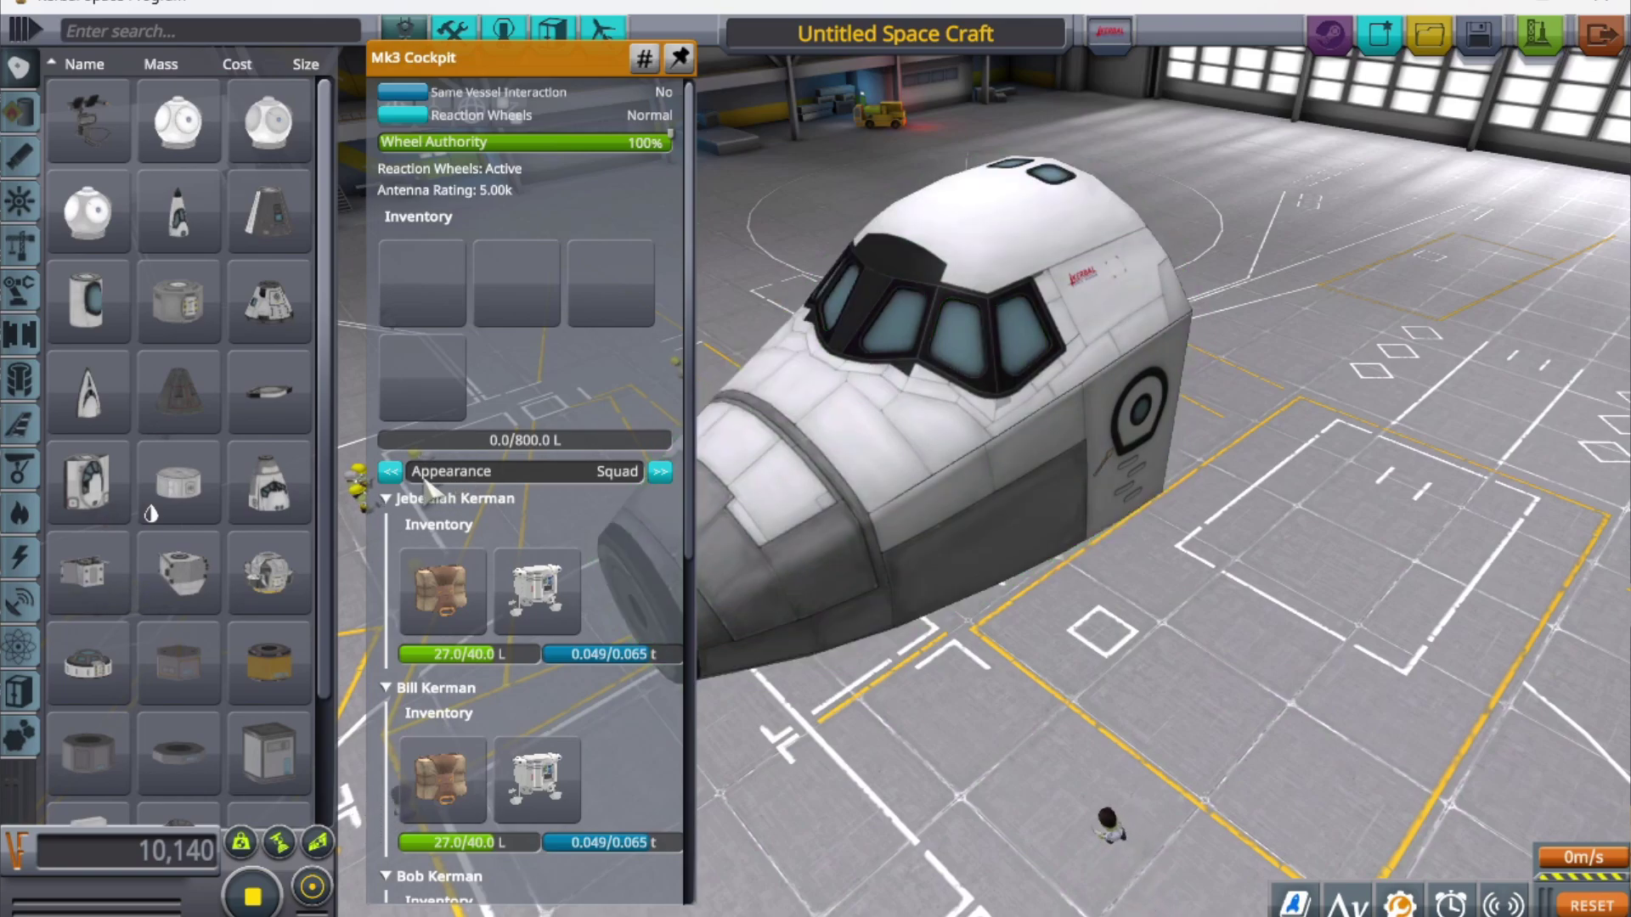
left_click(660, 472)
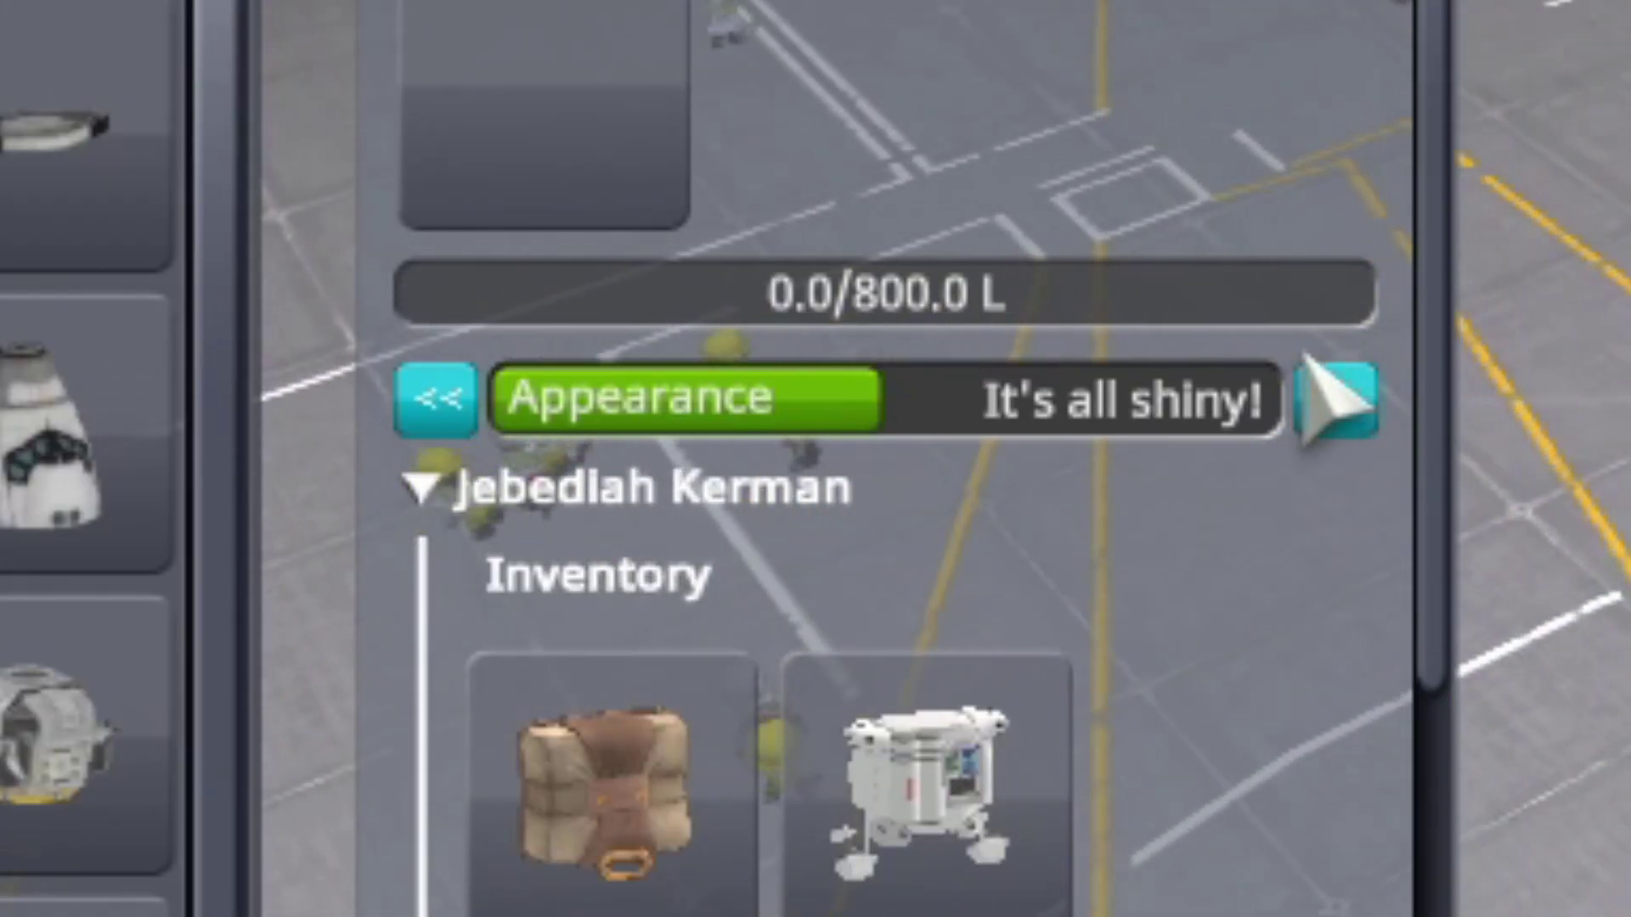
left_click(1345, 396)
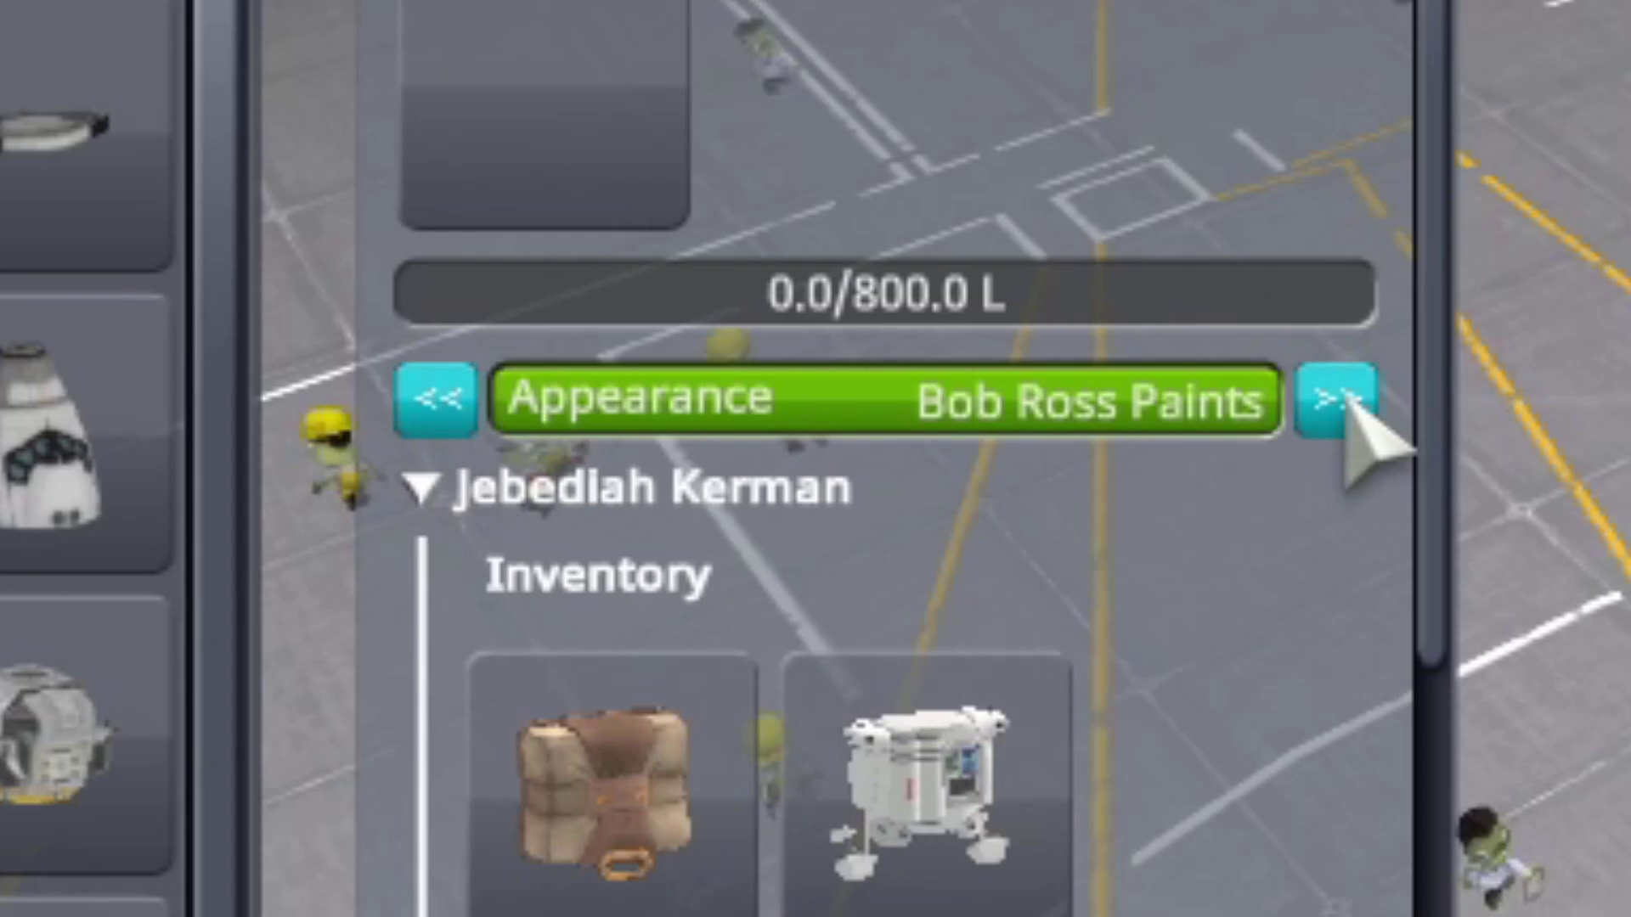
left_click(1336, 397)
left_click(1336, 397)
left_click(660, 472)
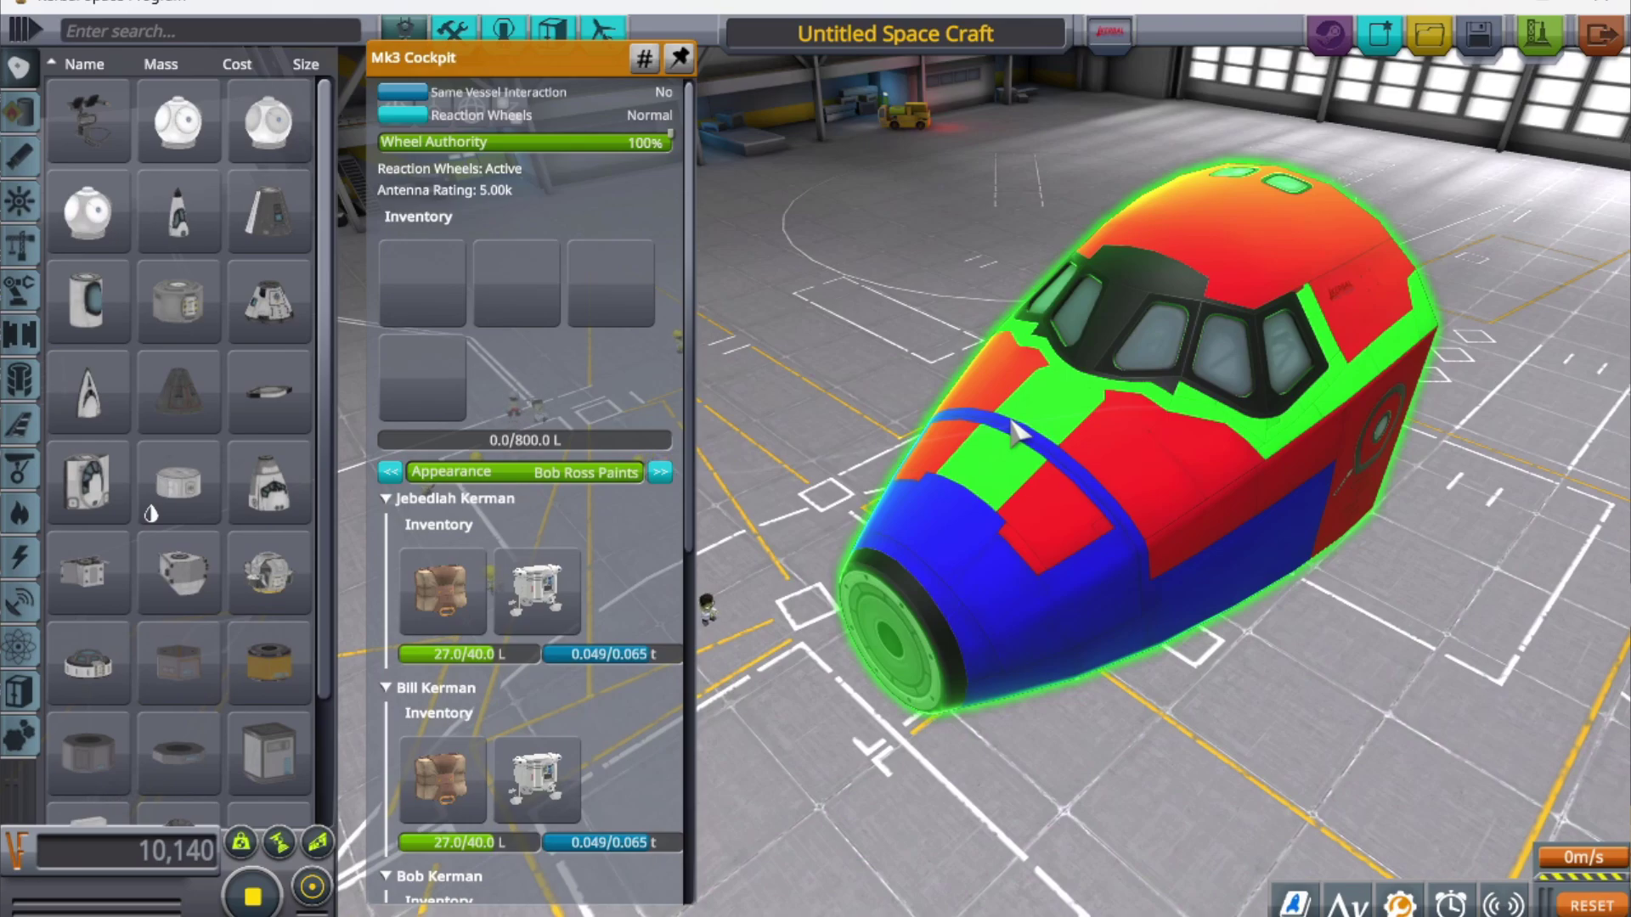
- Open the Recoloring GUI for the Mk3 Cockpit and move its window clear of the part
left_click_drag(697, 501, 684, 867)
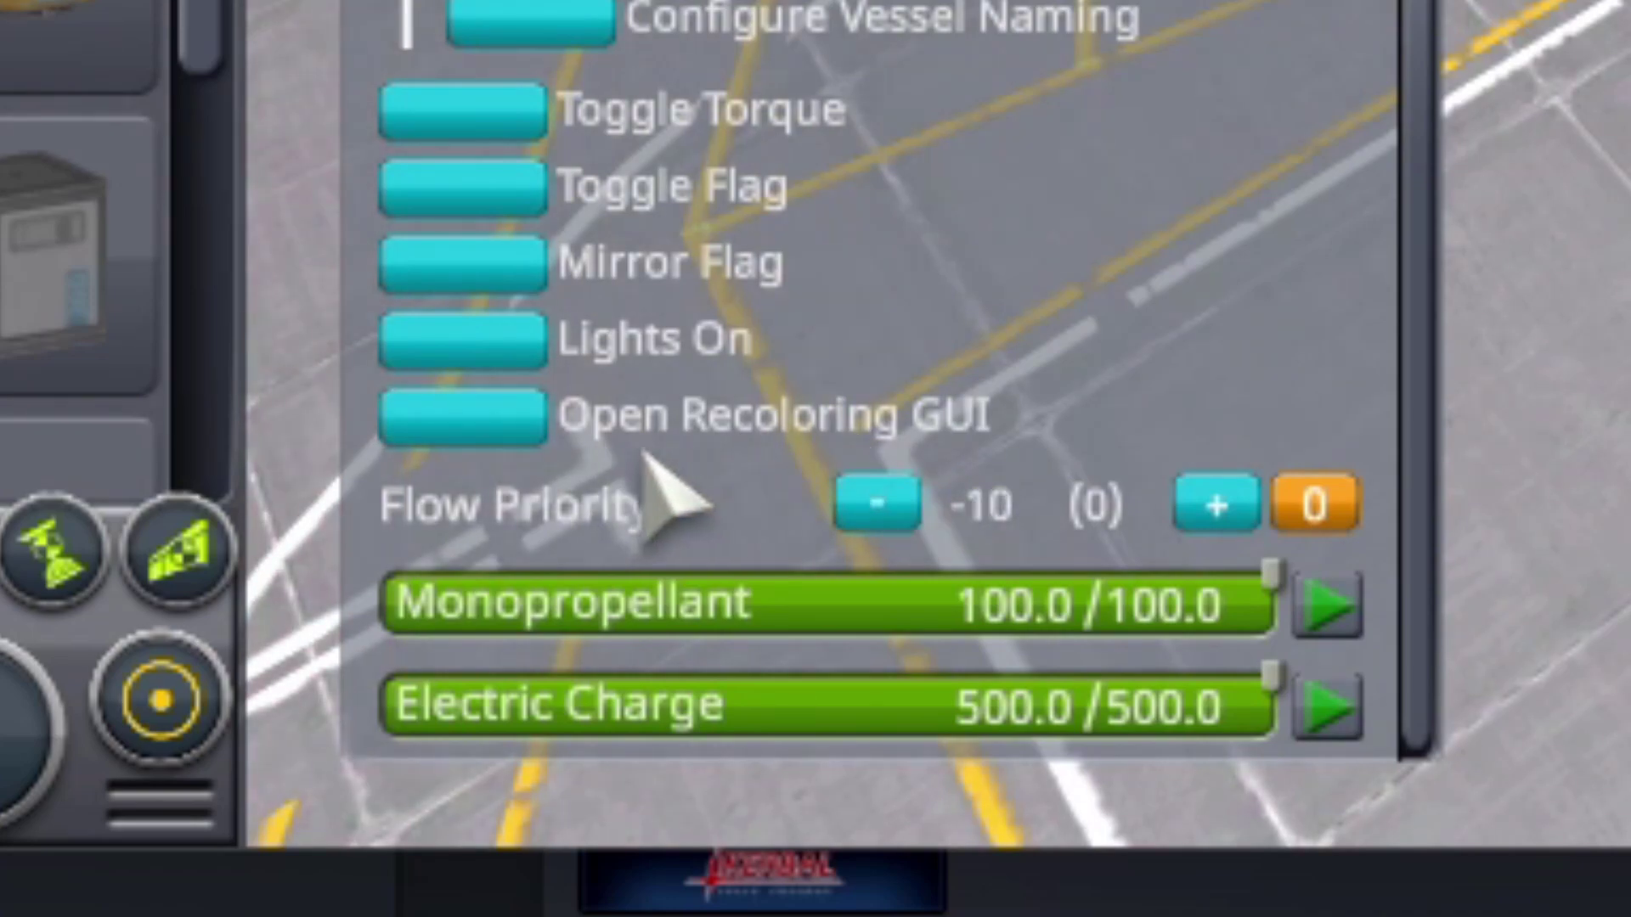
left_click(502, 435)
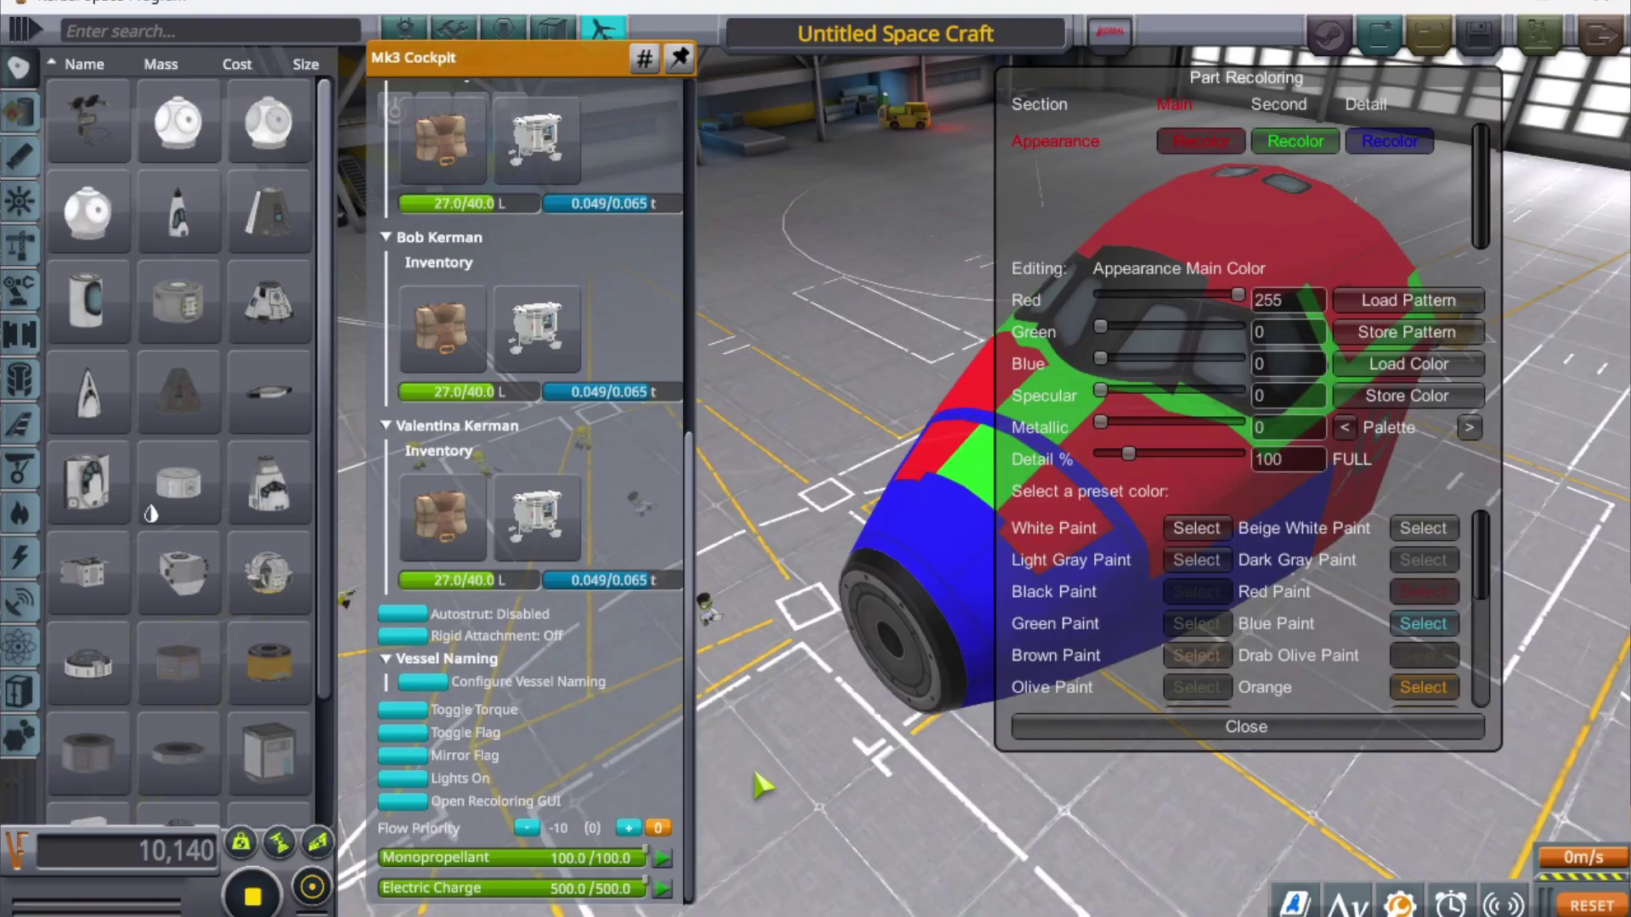
left_click_drag(1214, 102, 665, 173)
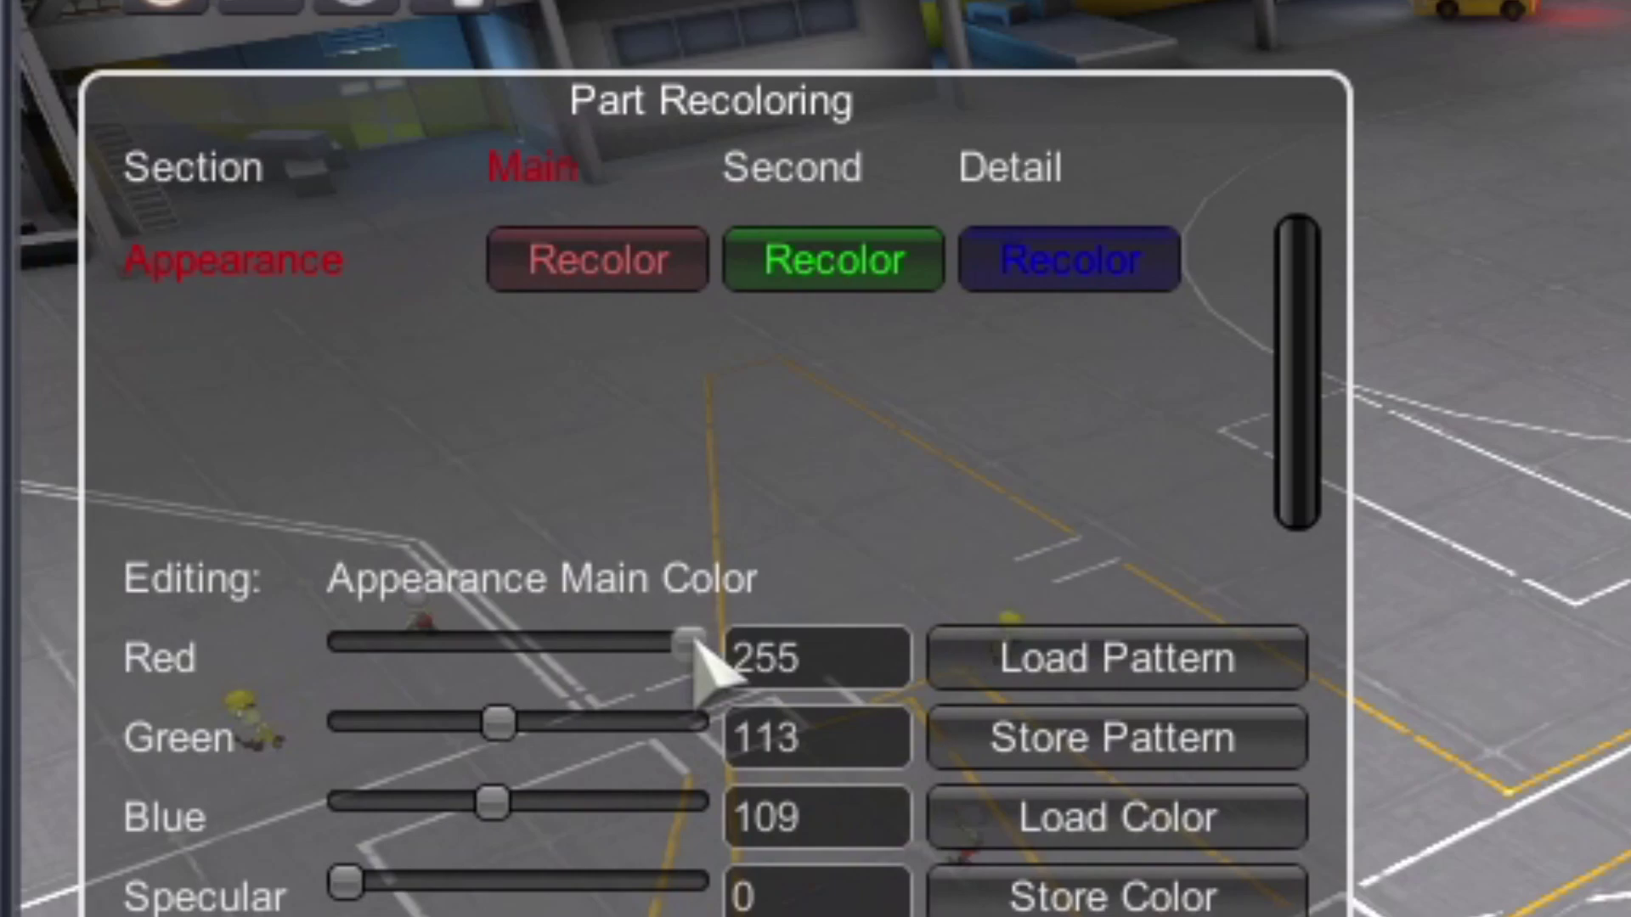
- Set the cockpit's main color to red 120, green 113, blue 109, and adjust the second color with red 137 and a reduced green
left_click_drag(695, 647, 528, 656)
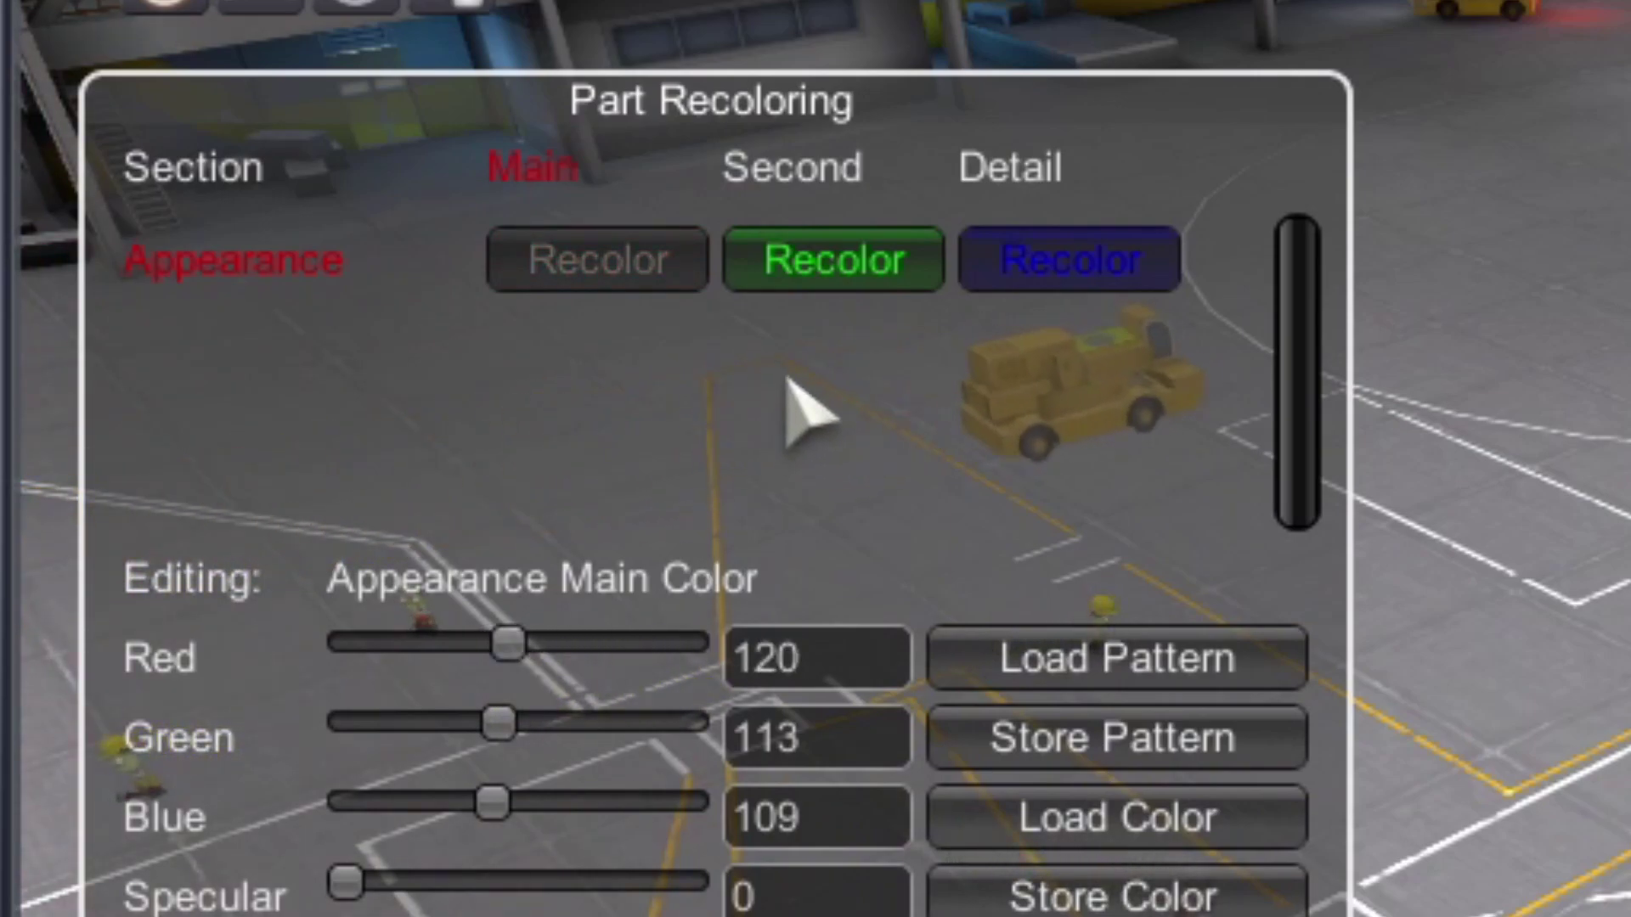
left_click(823, 274)
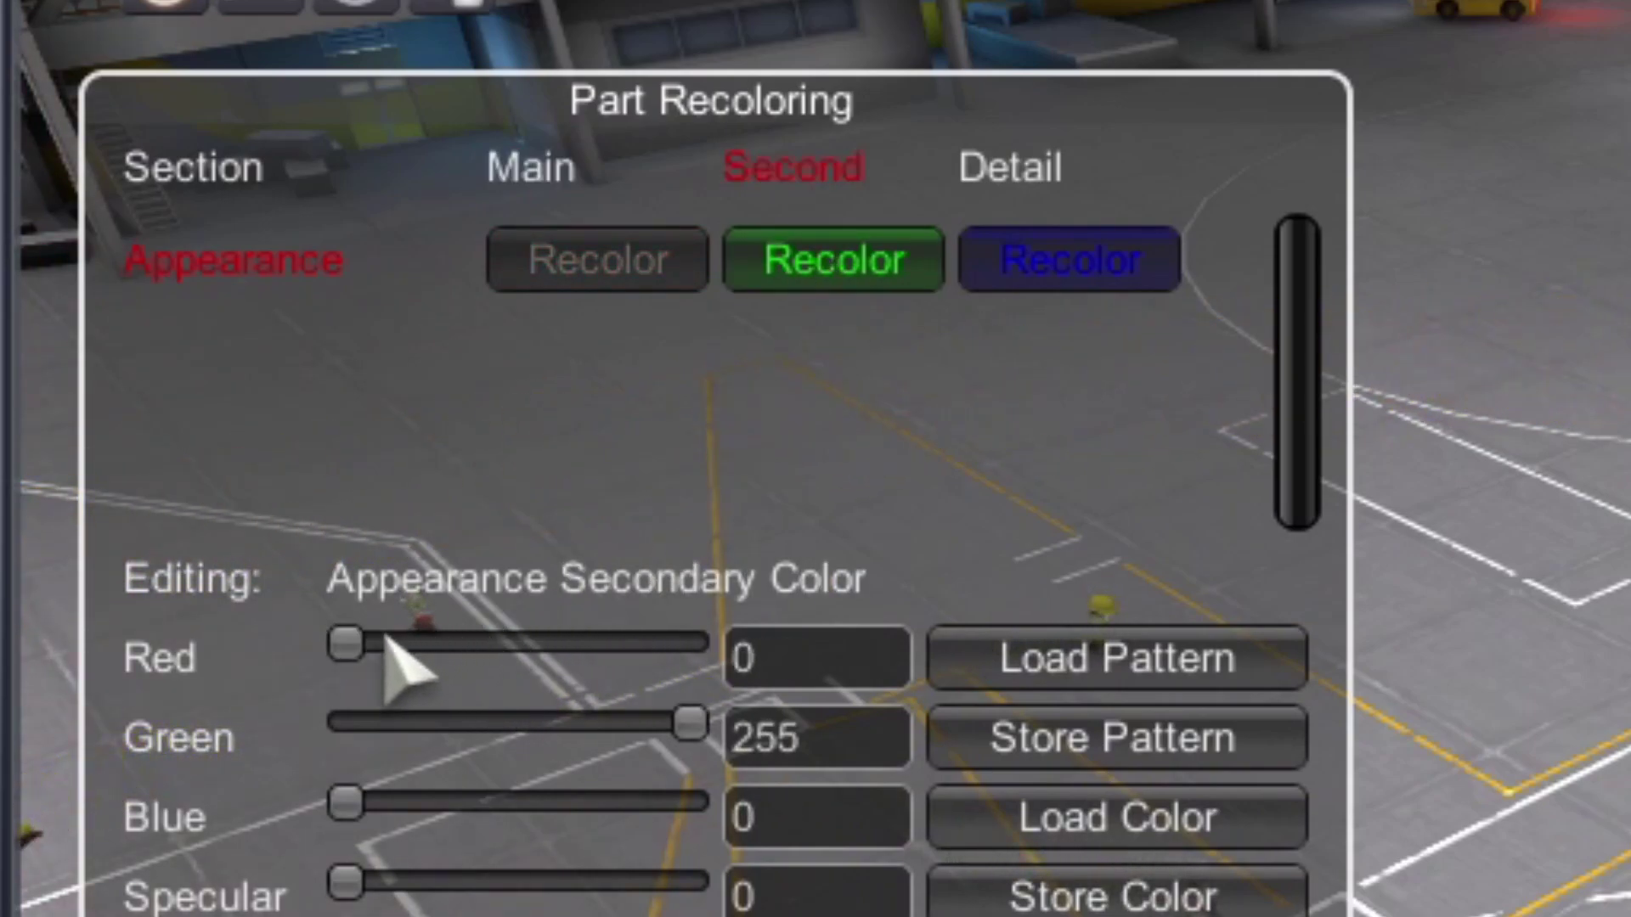
left_click_drag(428, 652, 600, 661)
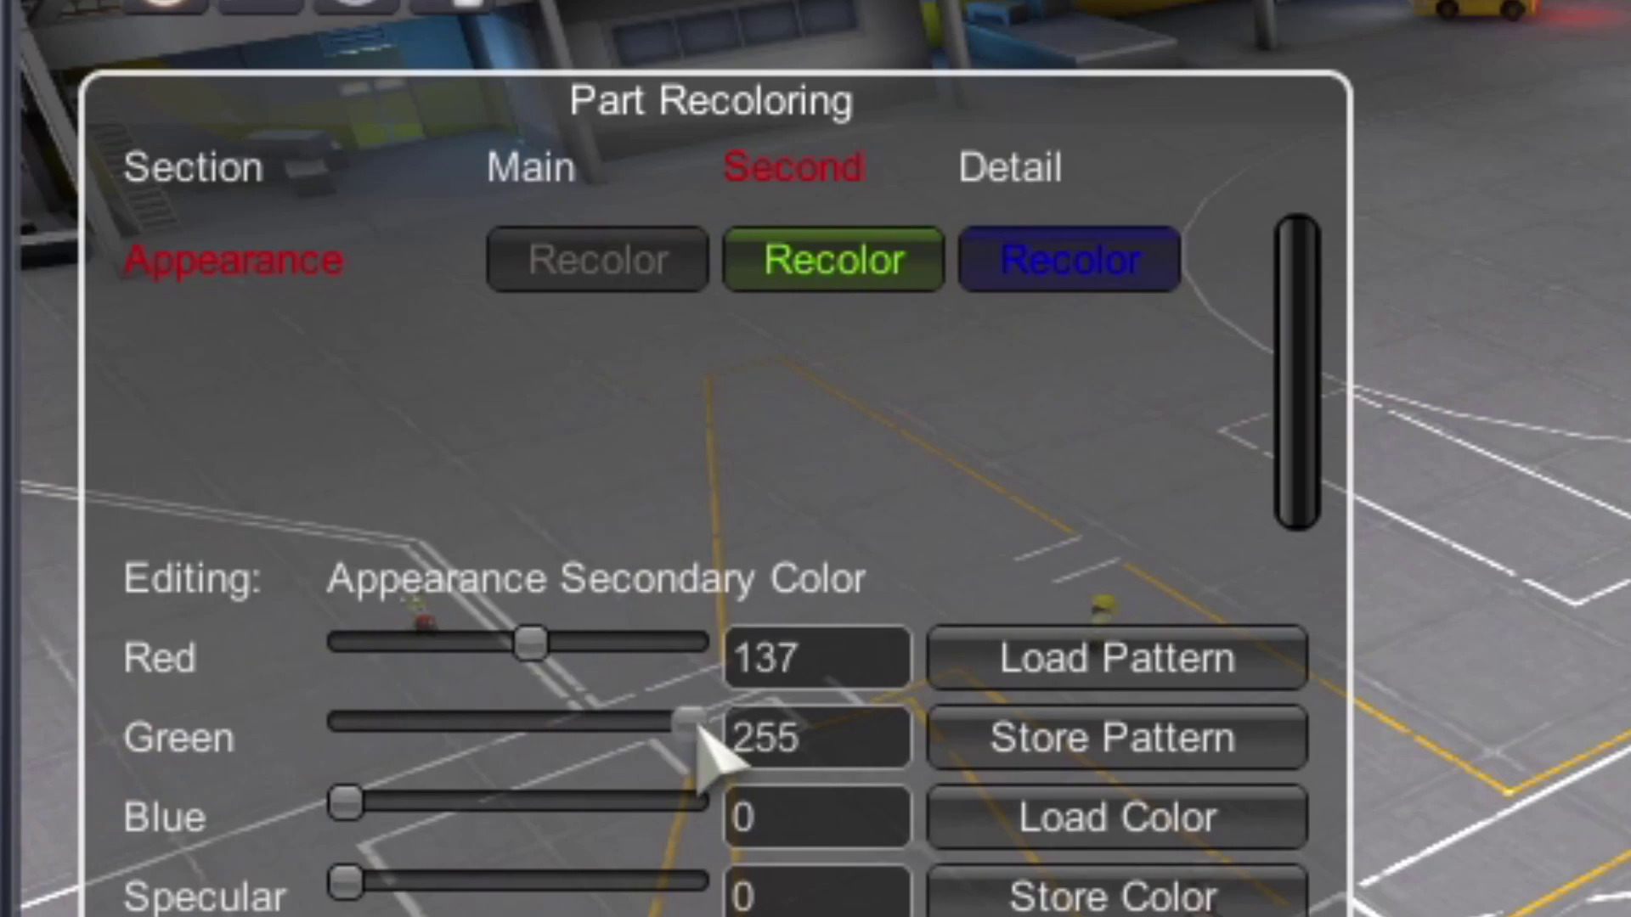
left_click_drag(698, 729, 437, 728)
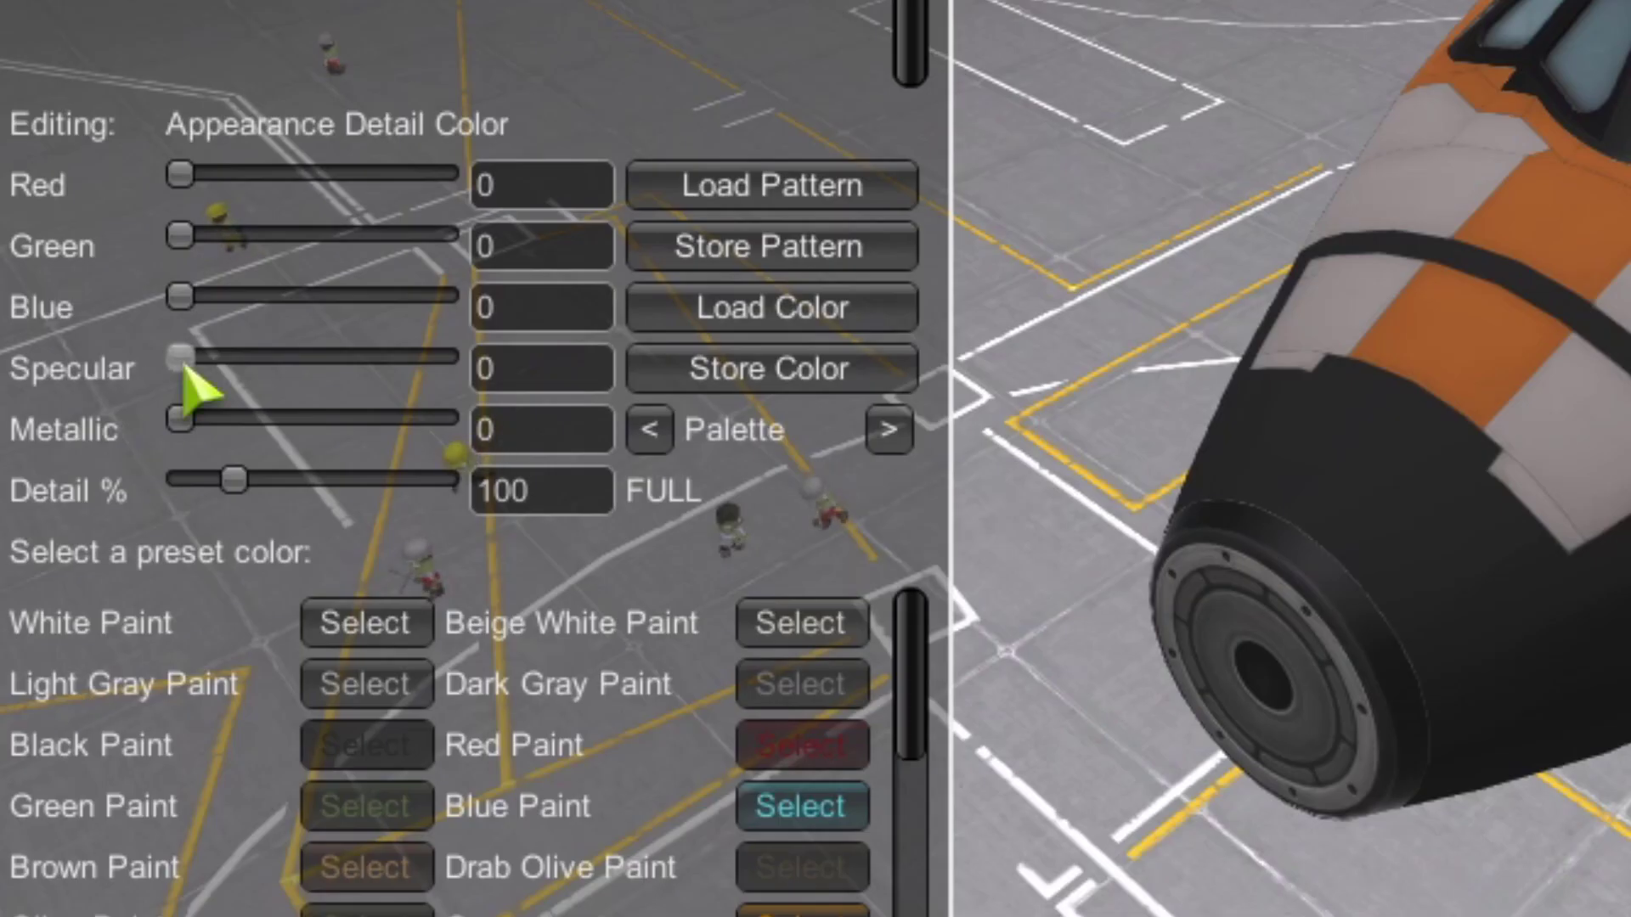
- Try specular and metallic on the cockpit's detail color, and set it to red 92, green 97, blue 90 with Detail % at 500
left_click_drag(189, 364, 501, 387)
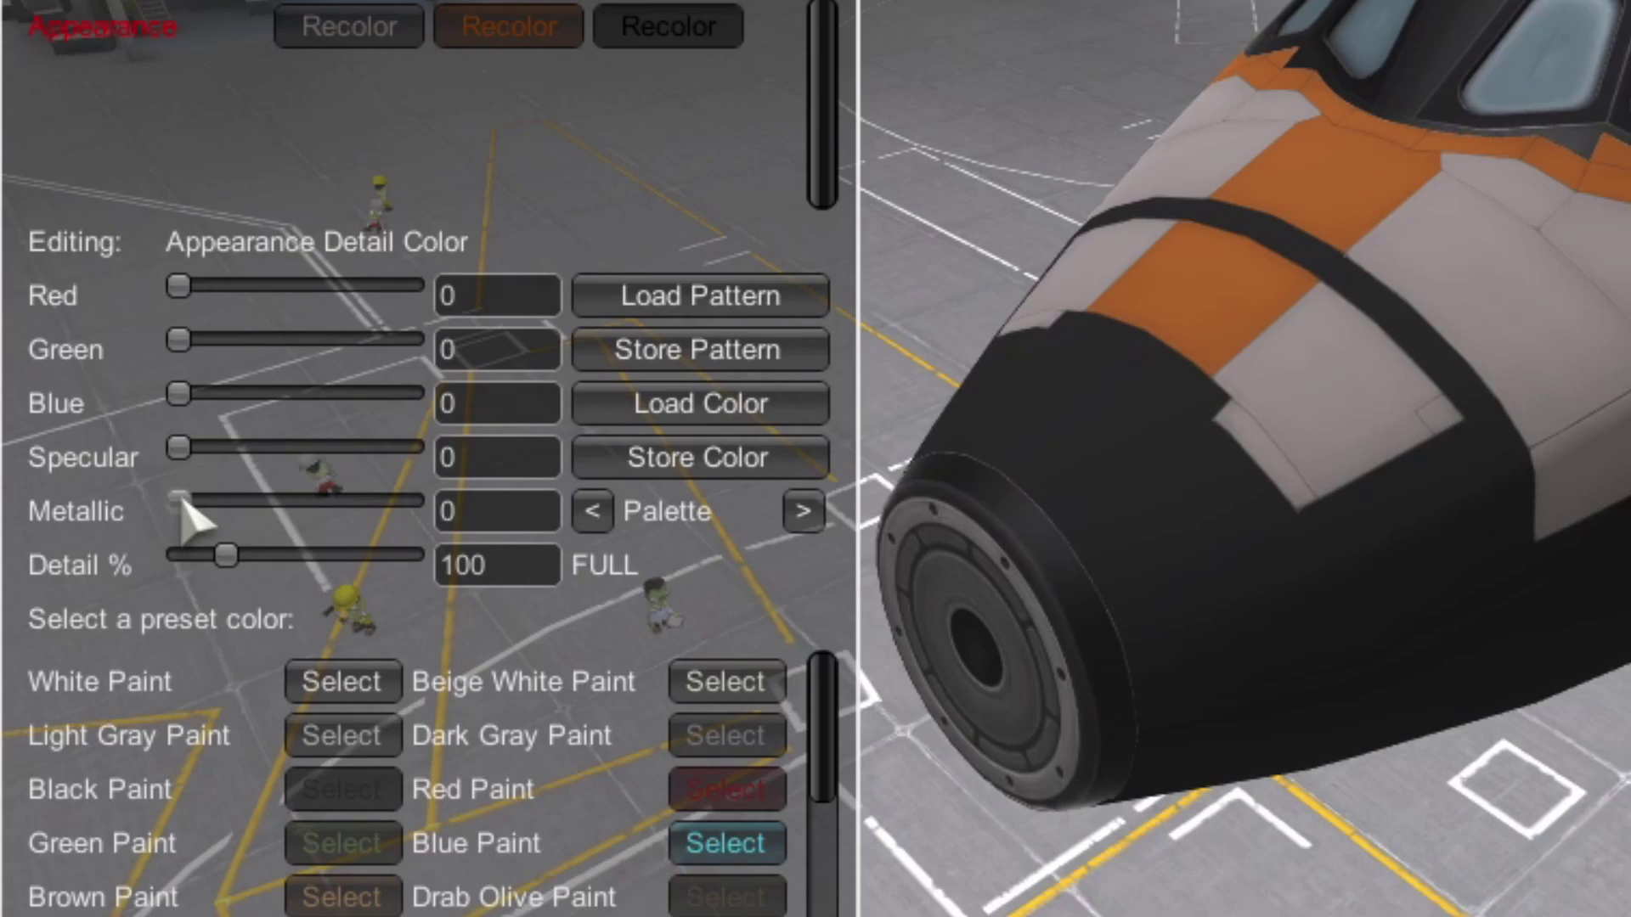
left_click_drag(182, 504, 459, 508)
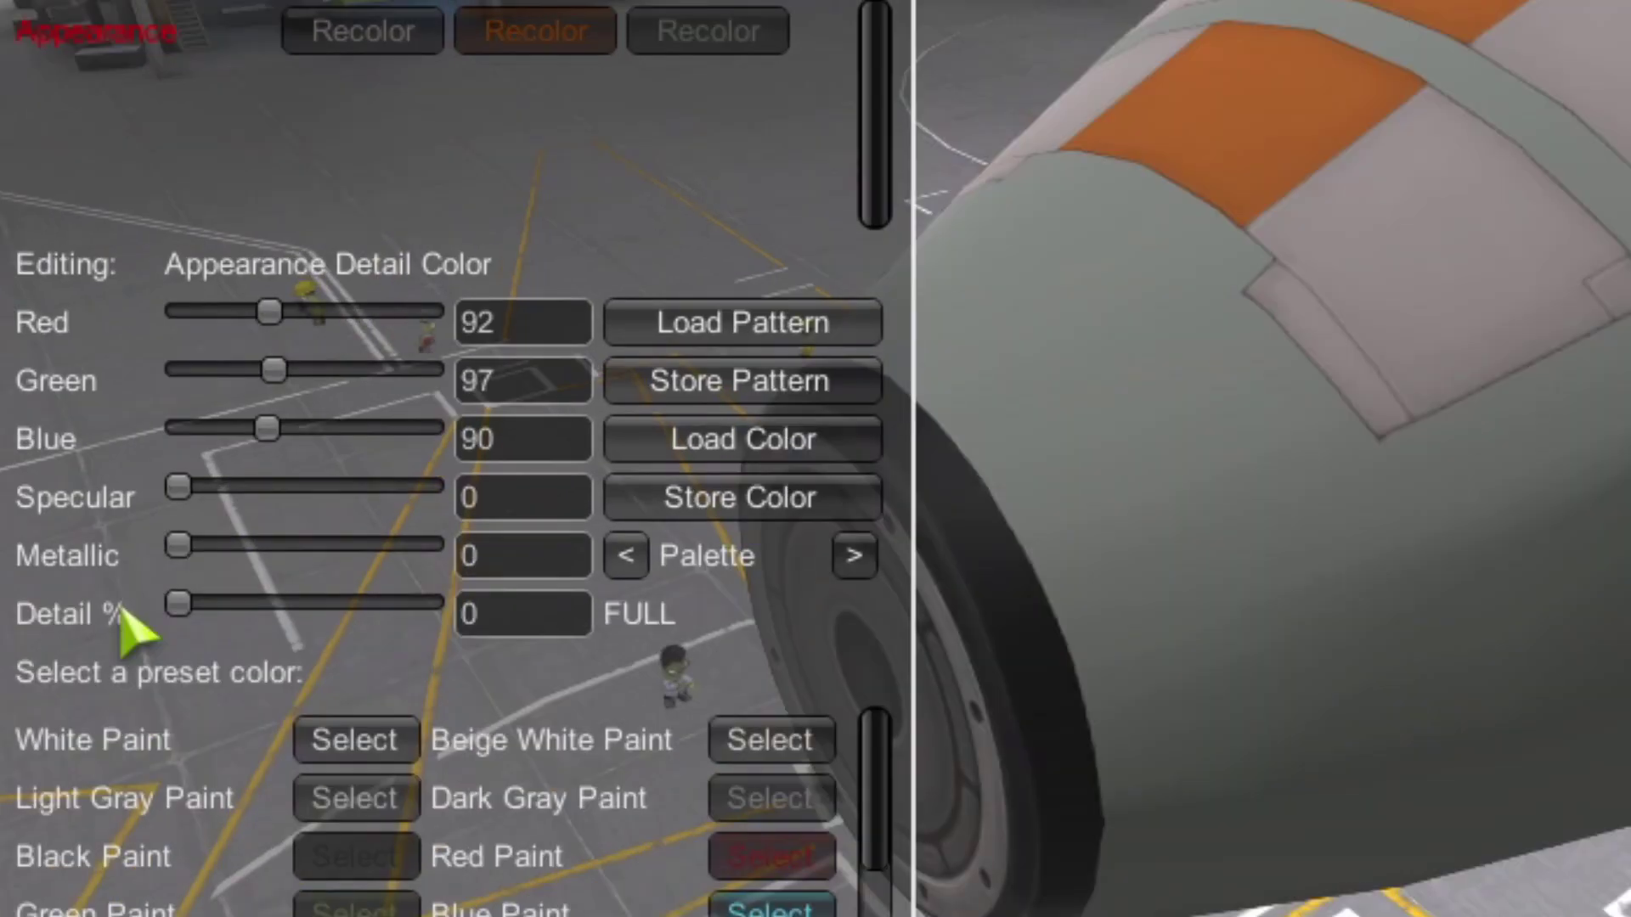
left_click_drag(177, 603, 441, 617)
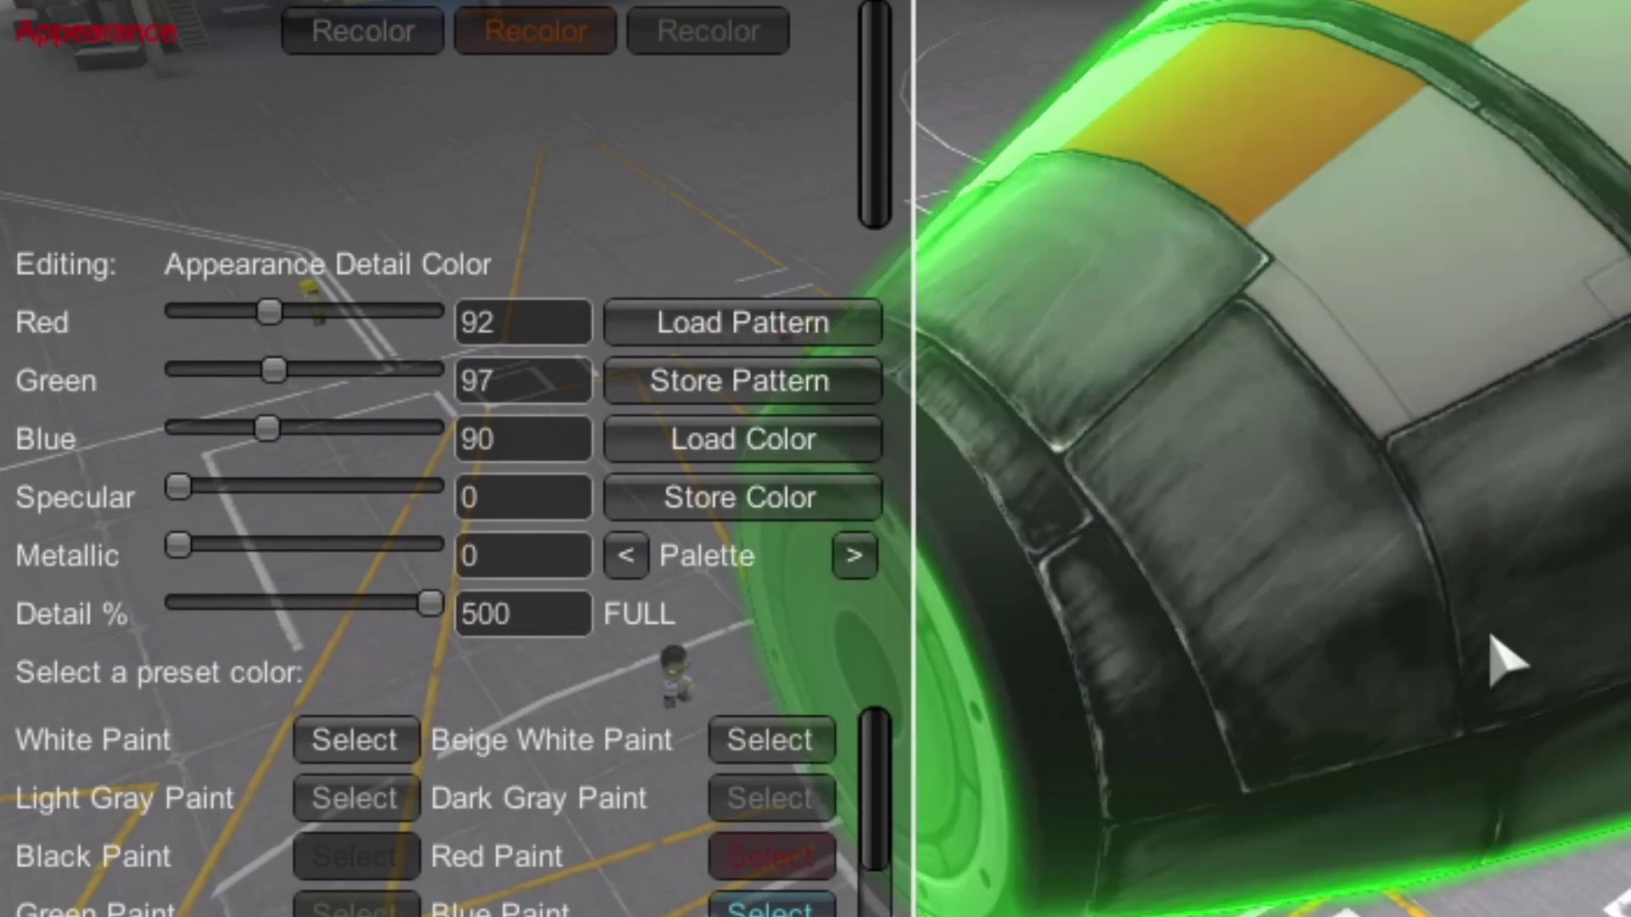
left_click_drag(1492, 648, 1535, 670)
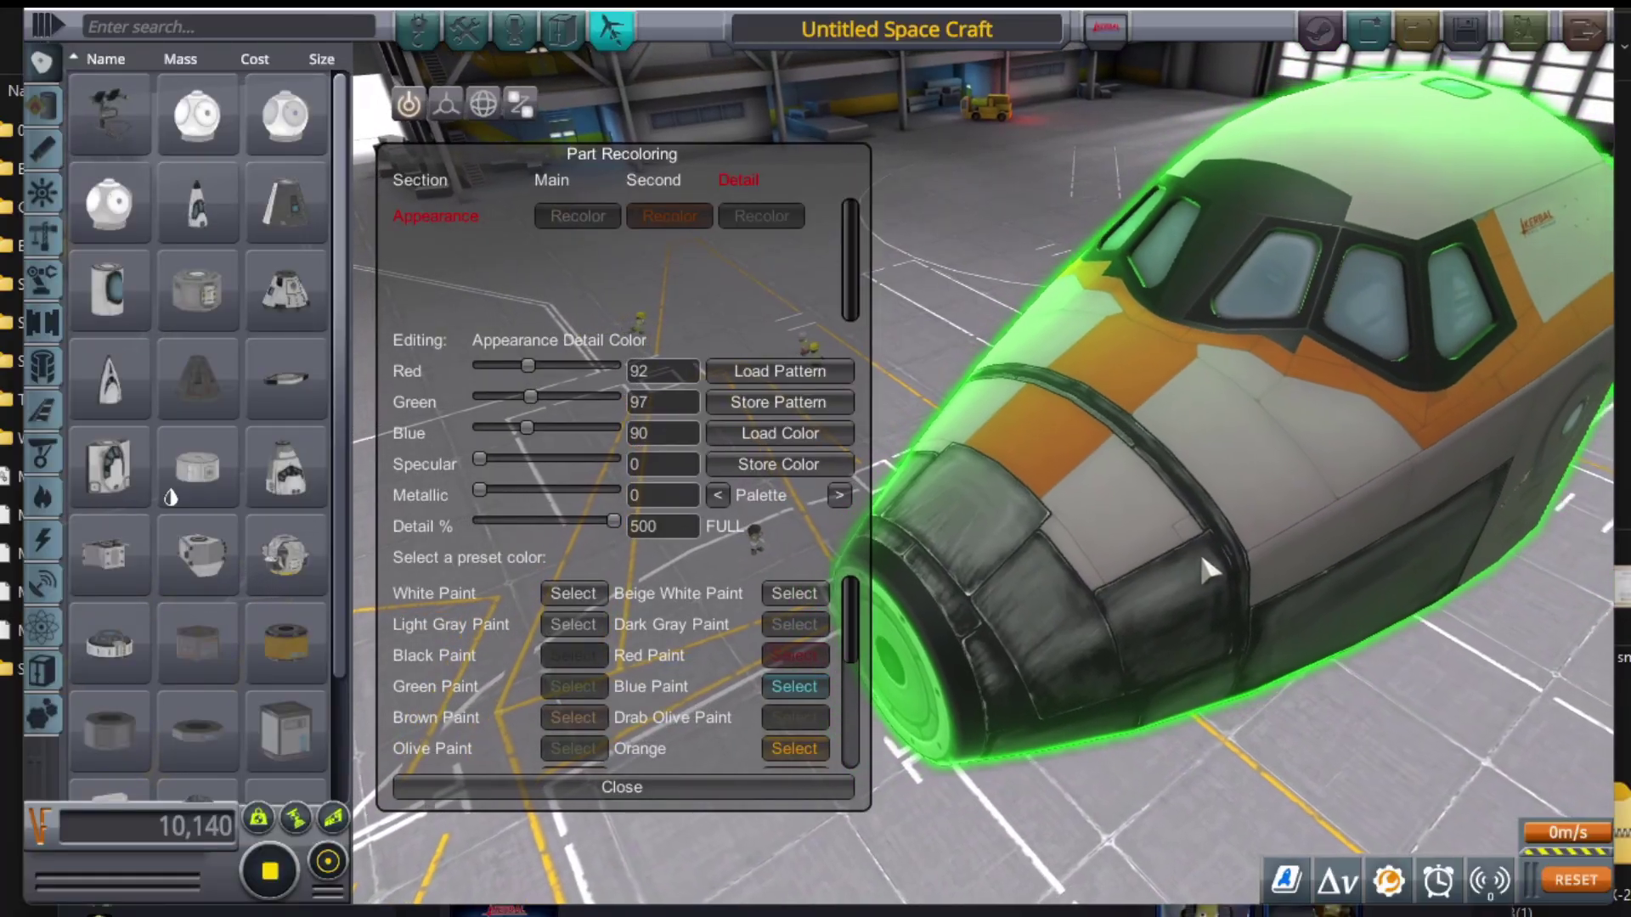
scroll(1200, 547, "down", 3)
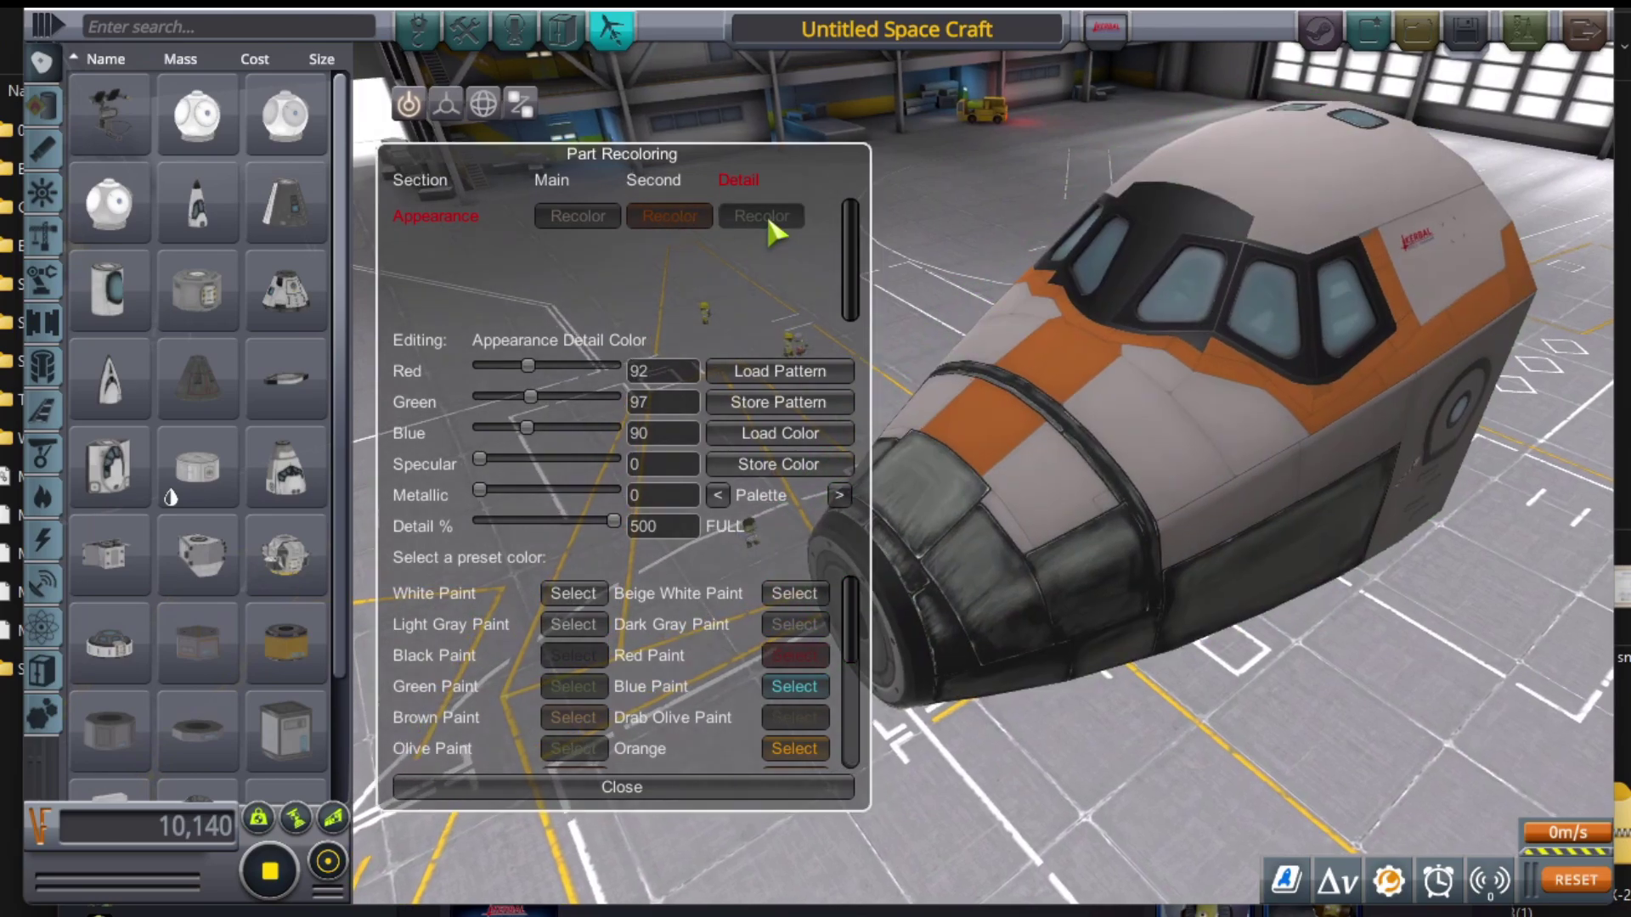
- Set Detail % to 500 for the cockpit's second color and main color
left_click(670, 219)
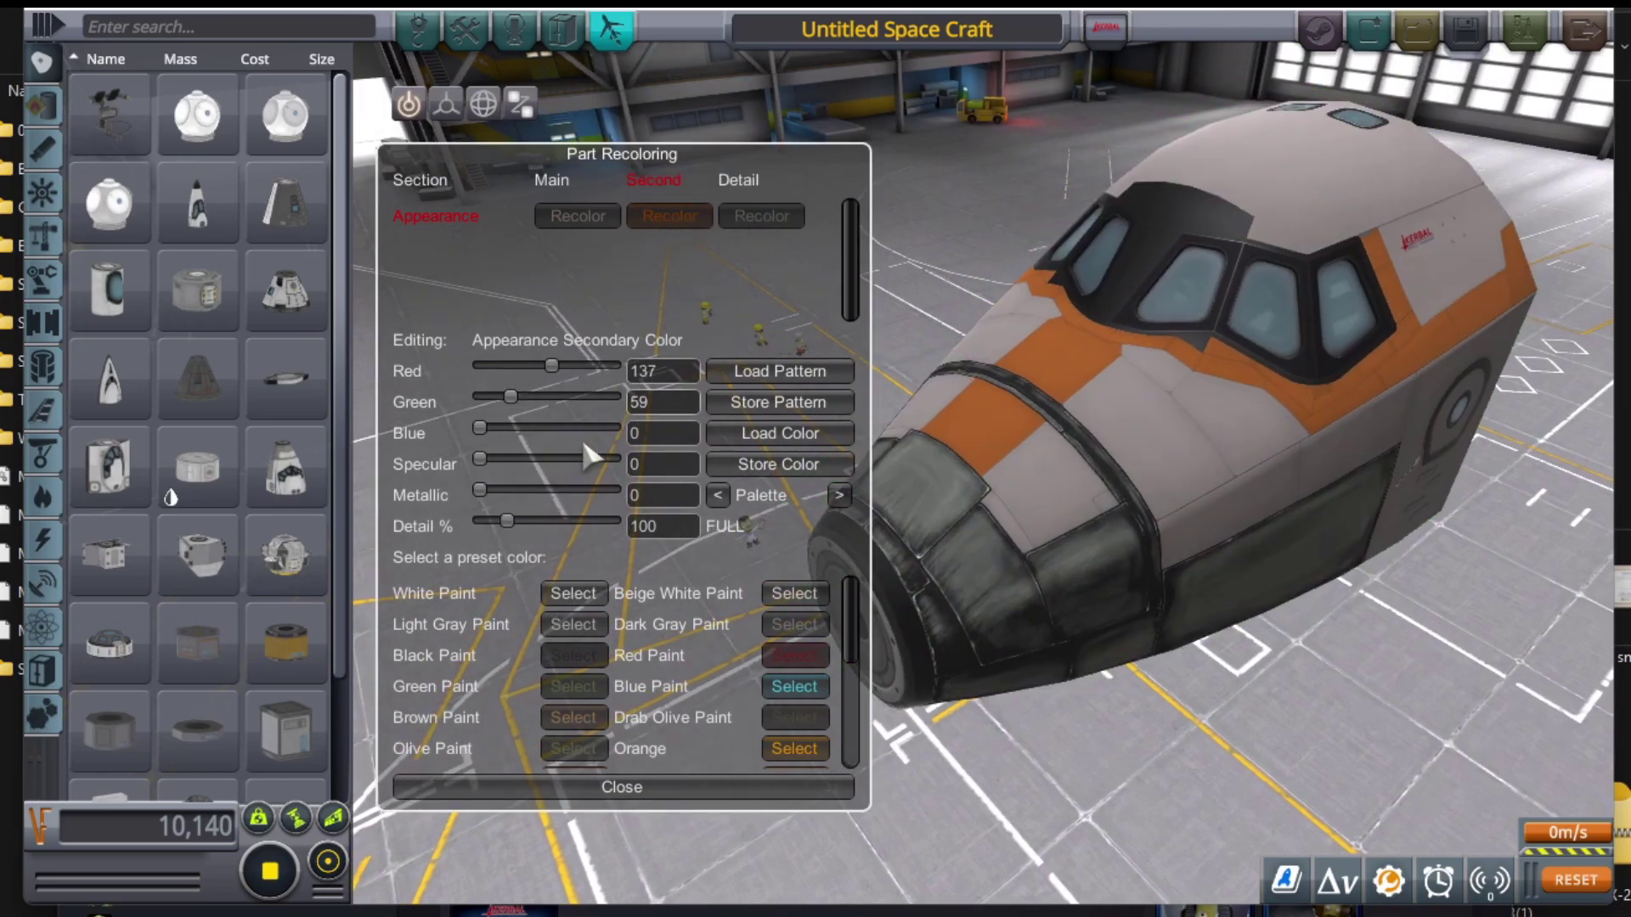
left_click_drag(542, 522, 643, 522)
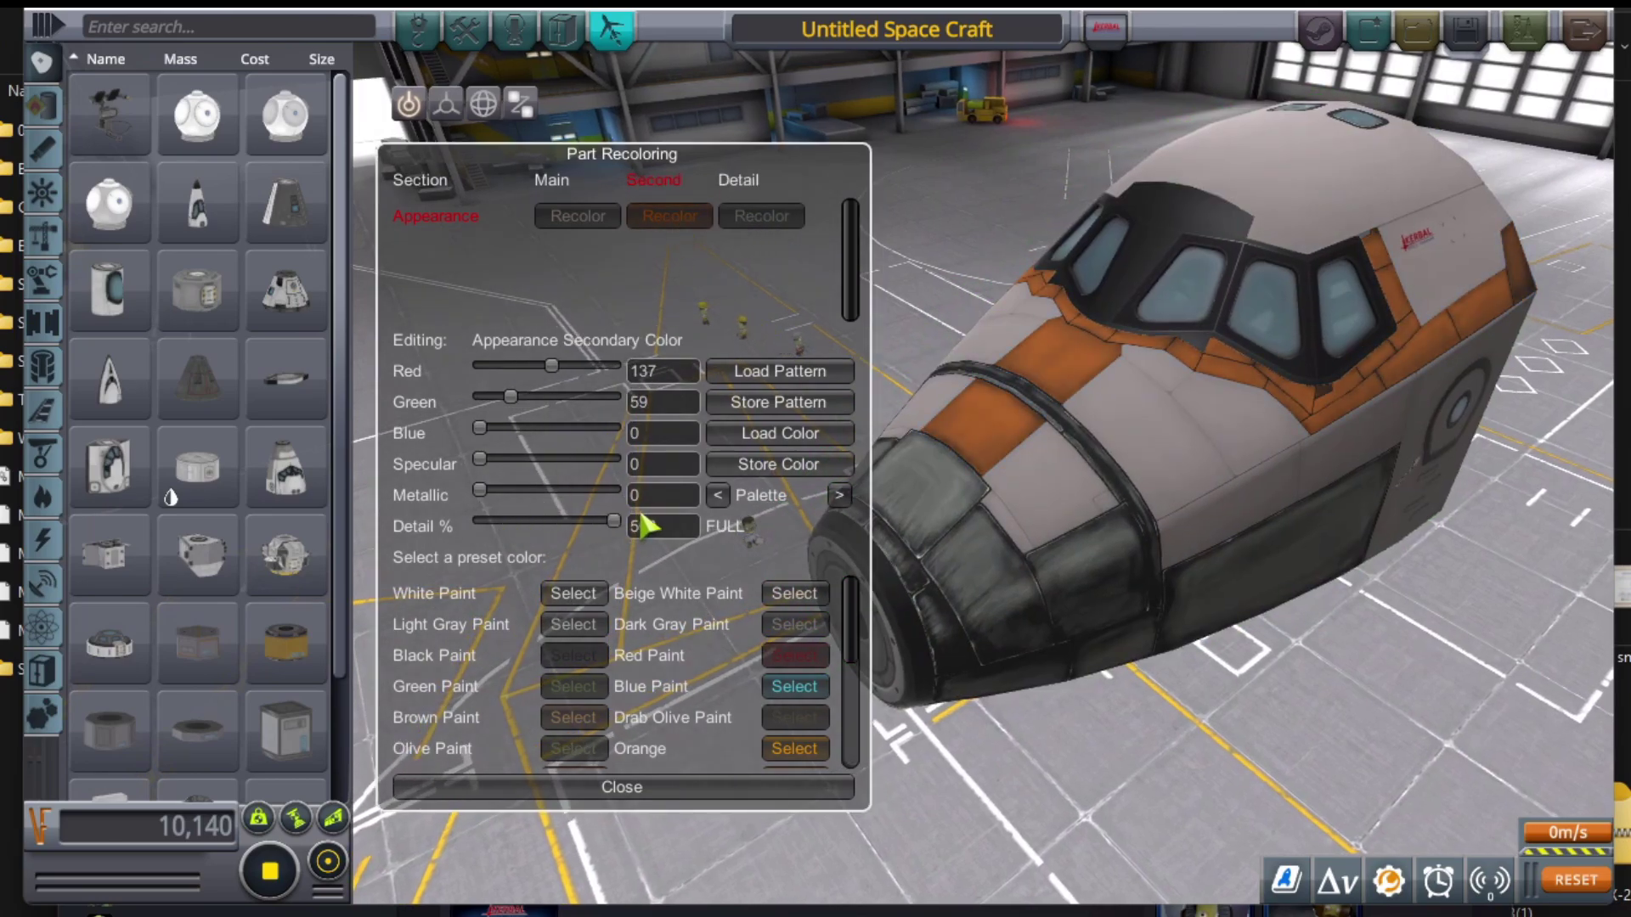
left_click(593, 217)
left_click_drag(510, 521, 654, 530)
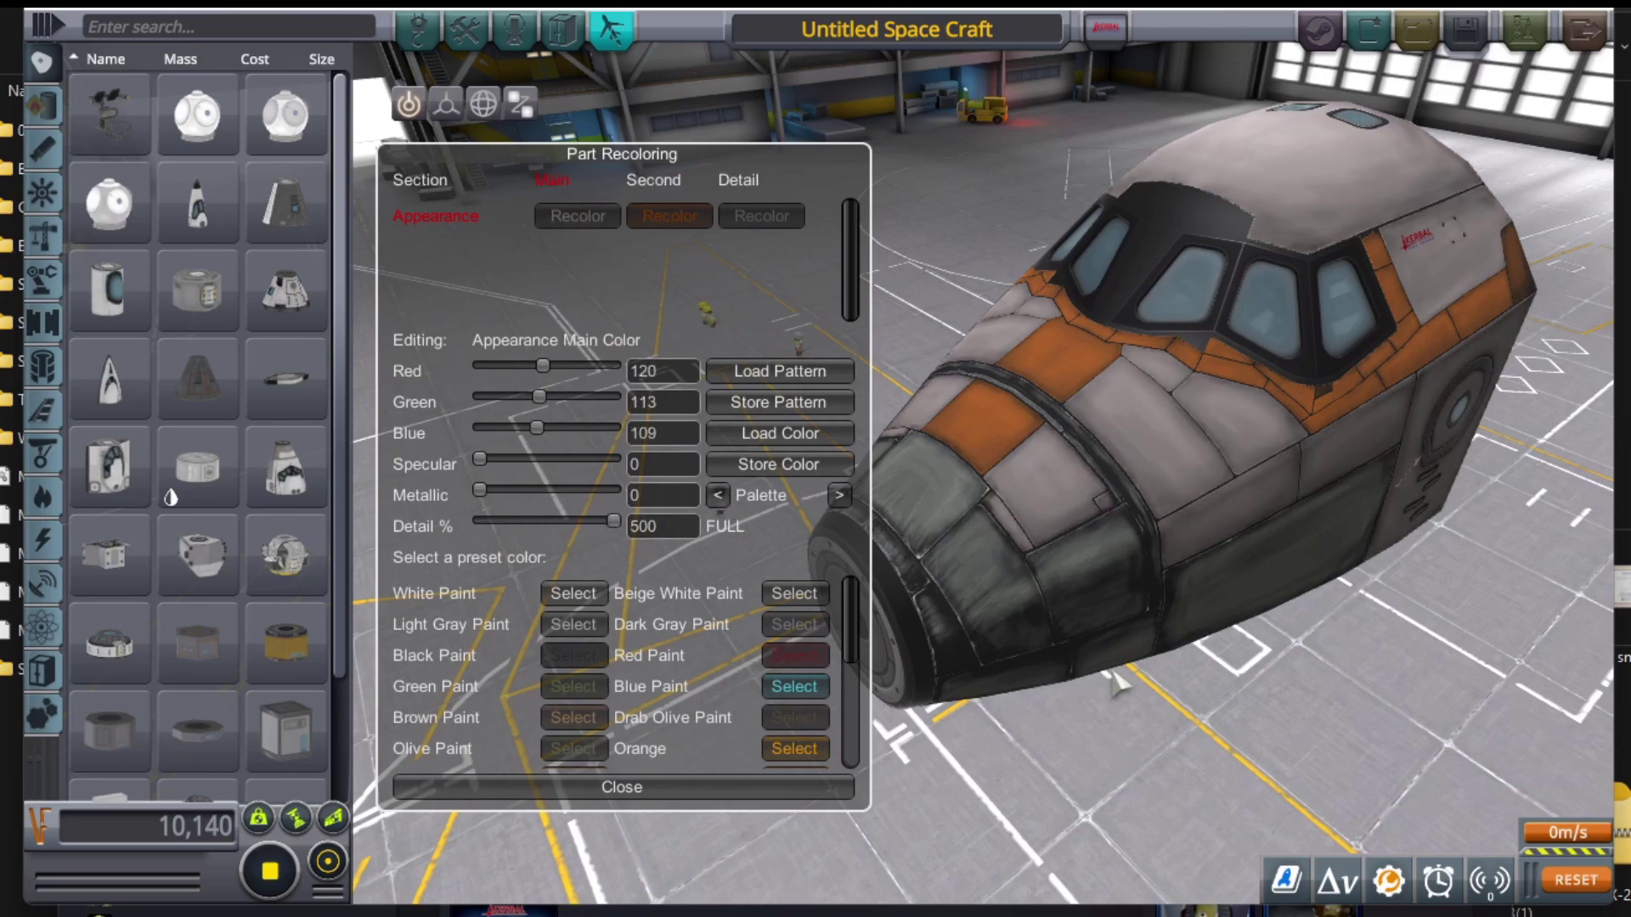
left_click_drag(1240, 723, 1174, 650)
scroll(1174, 650, "up", 4)
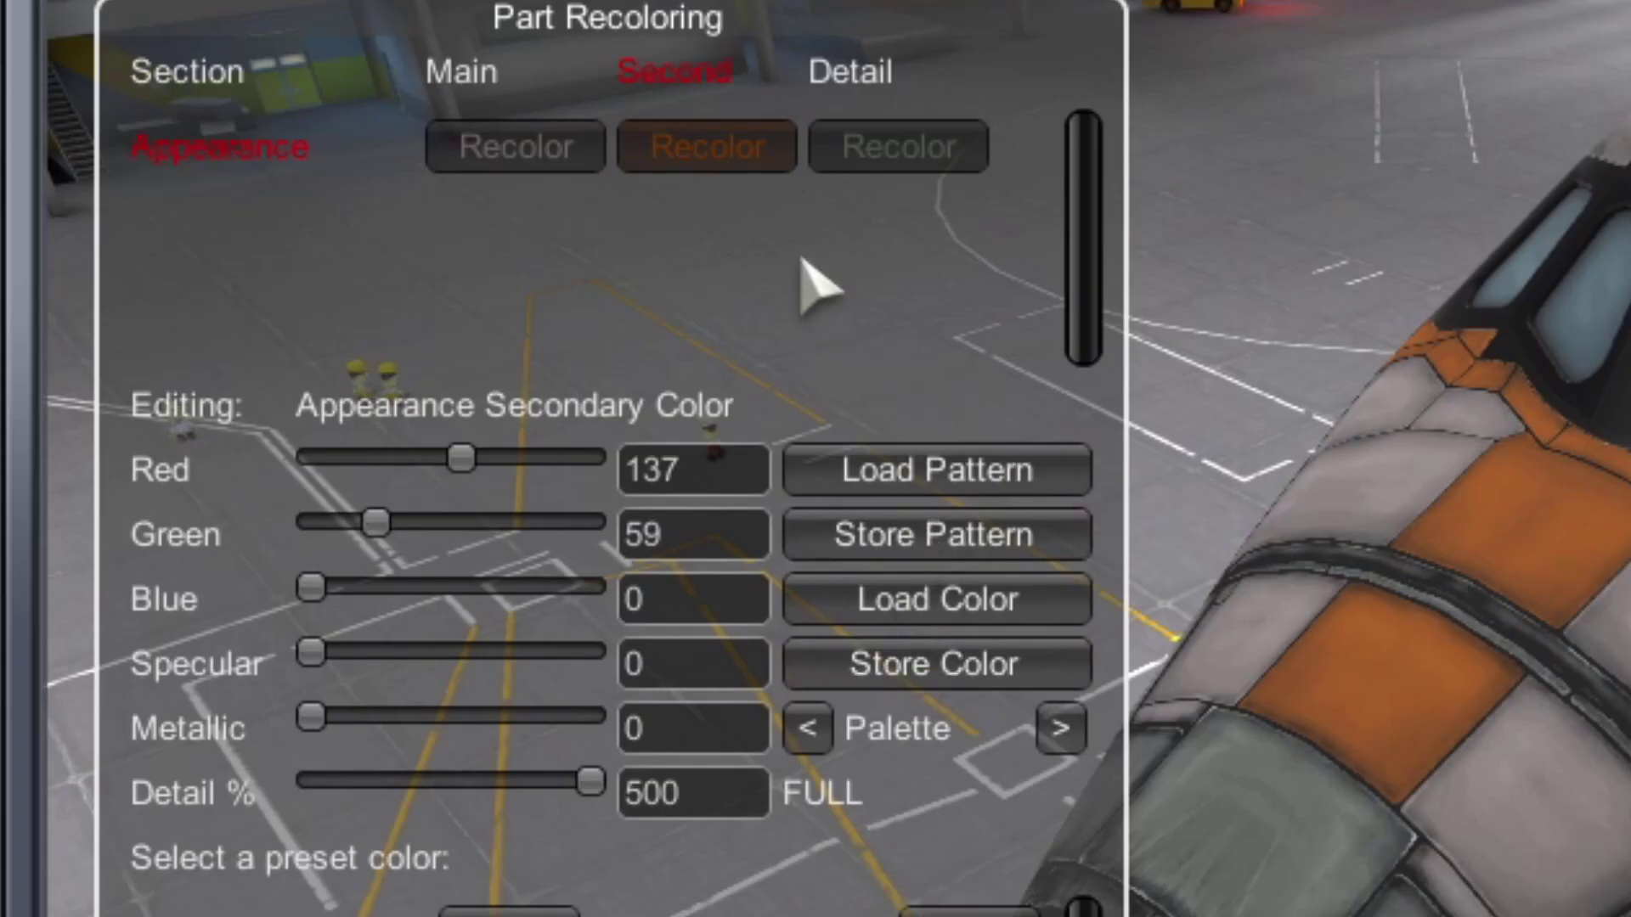
- Load the stored orange second color into the cockpit's main and detail colors
left_click(522, 147)
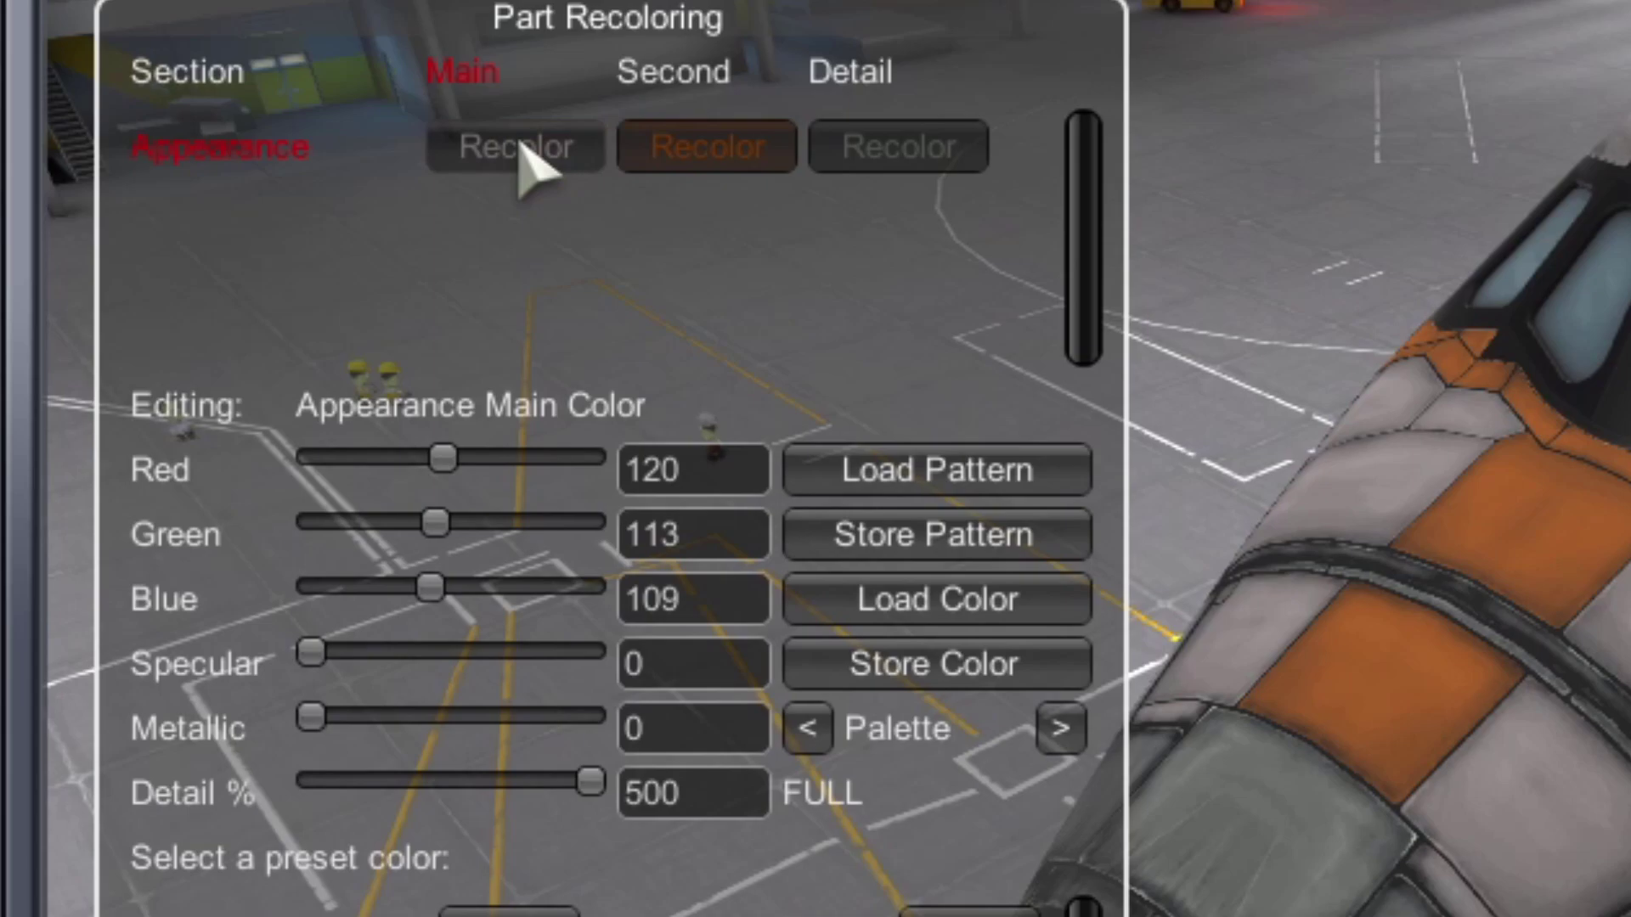
left_click(913, 620)
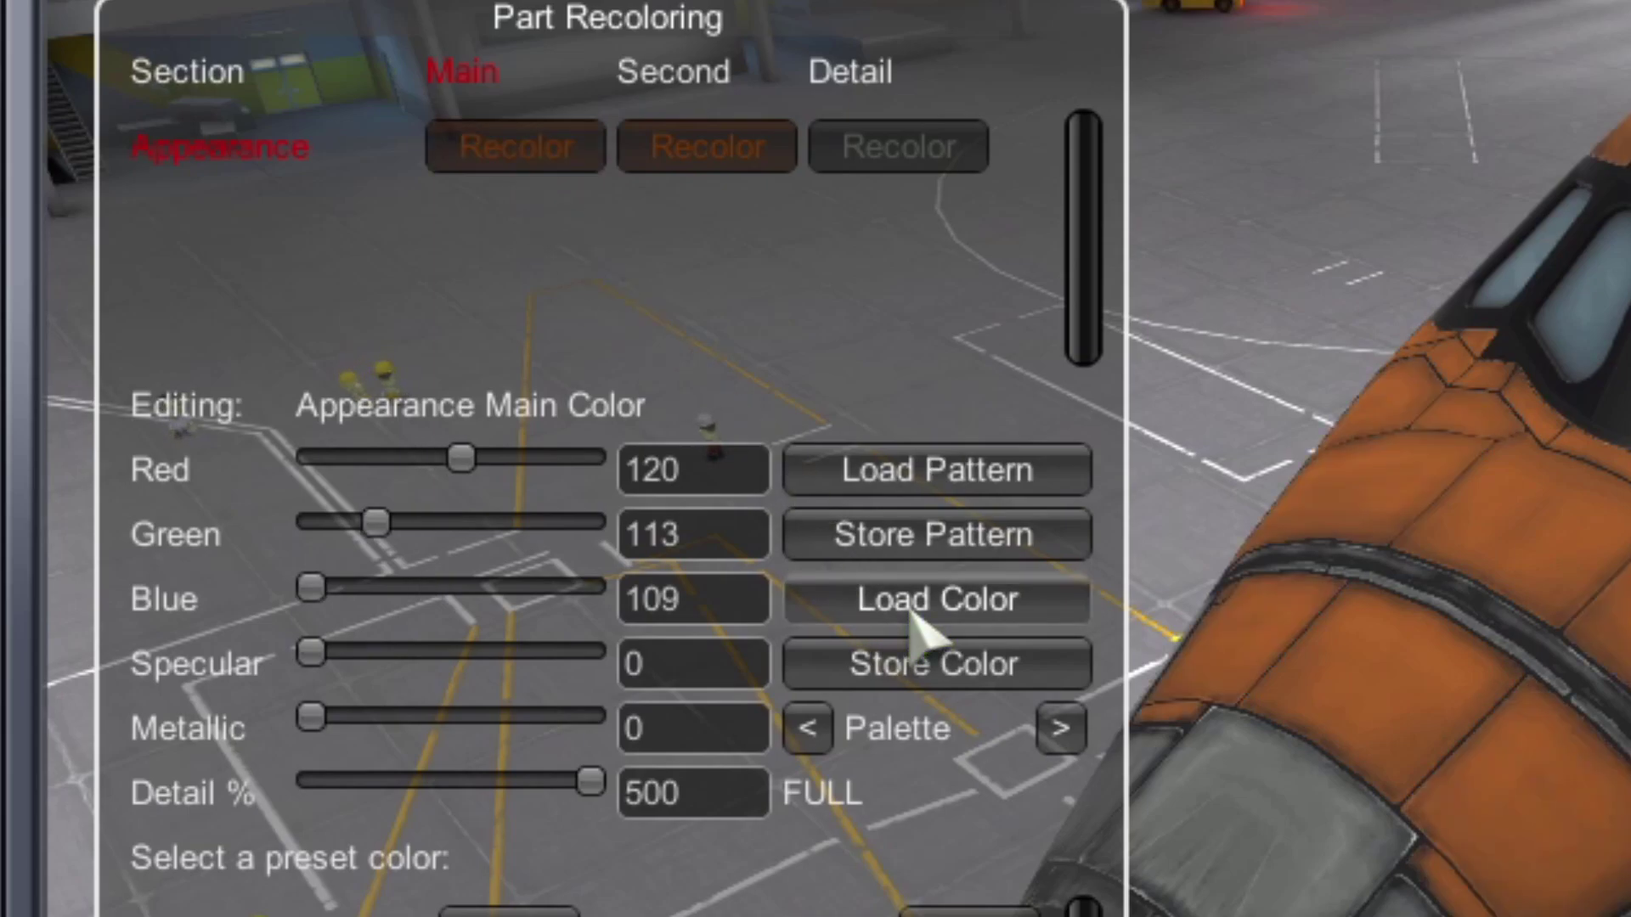
left_click(896, 157)
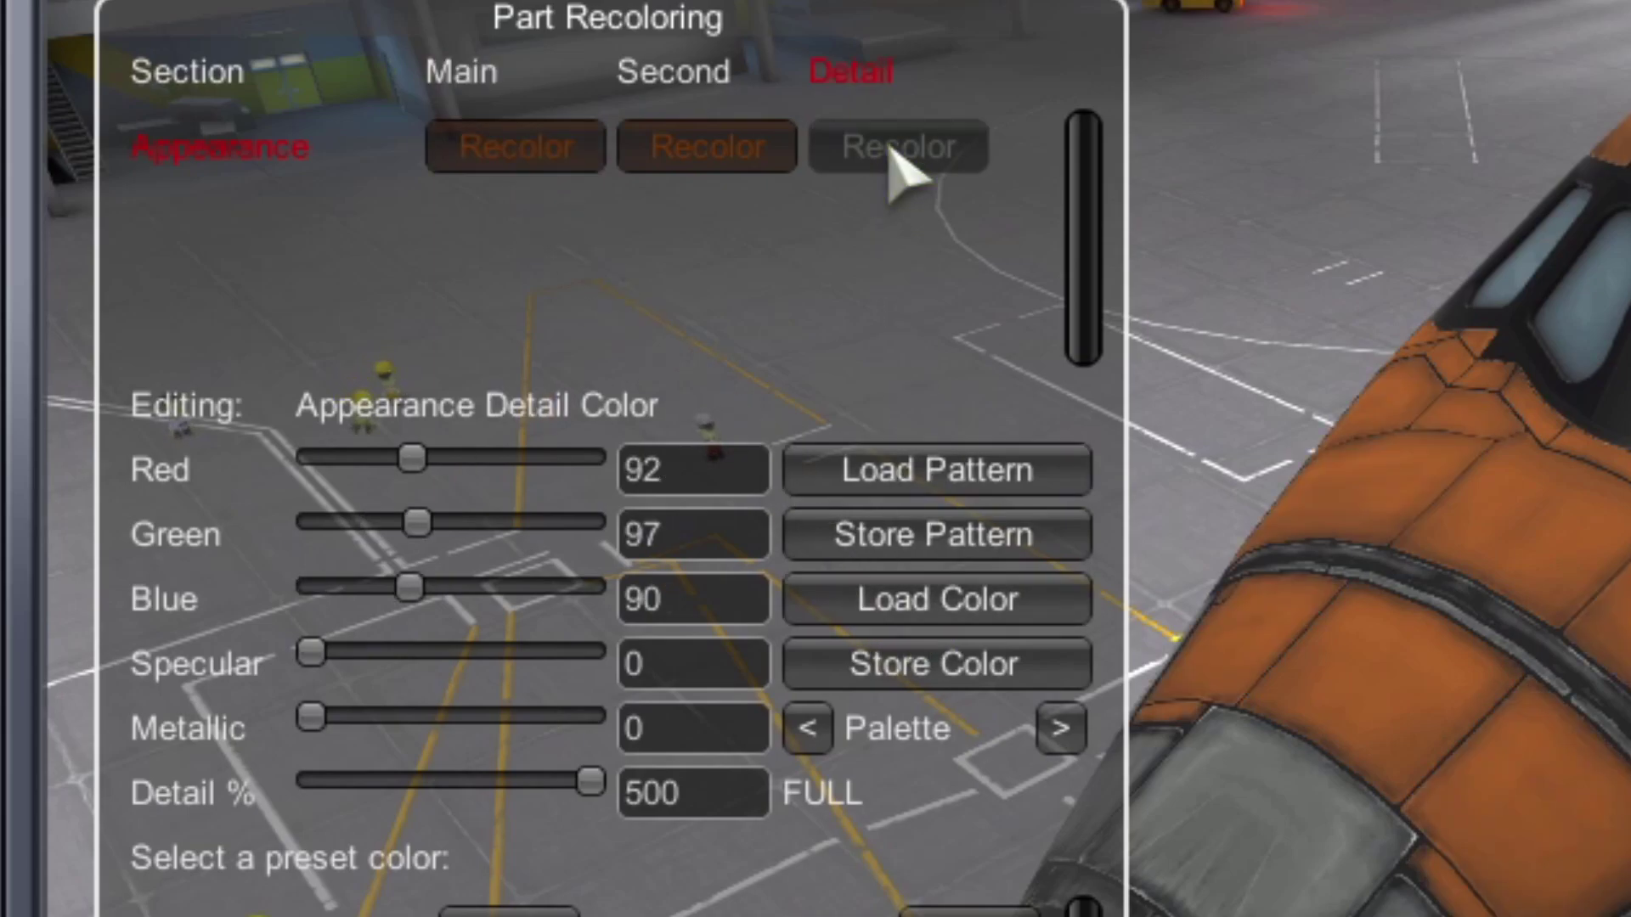
left_click(944, 598)
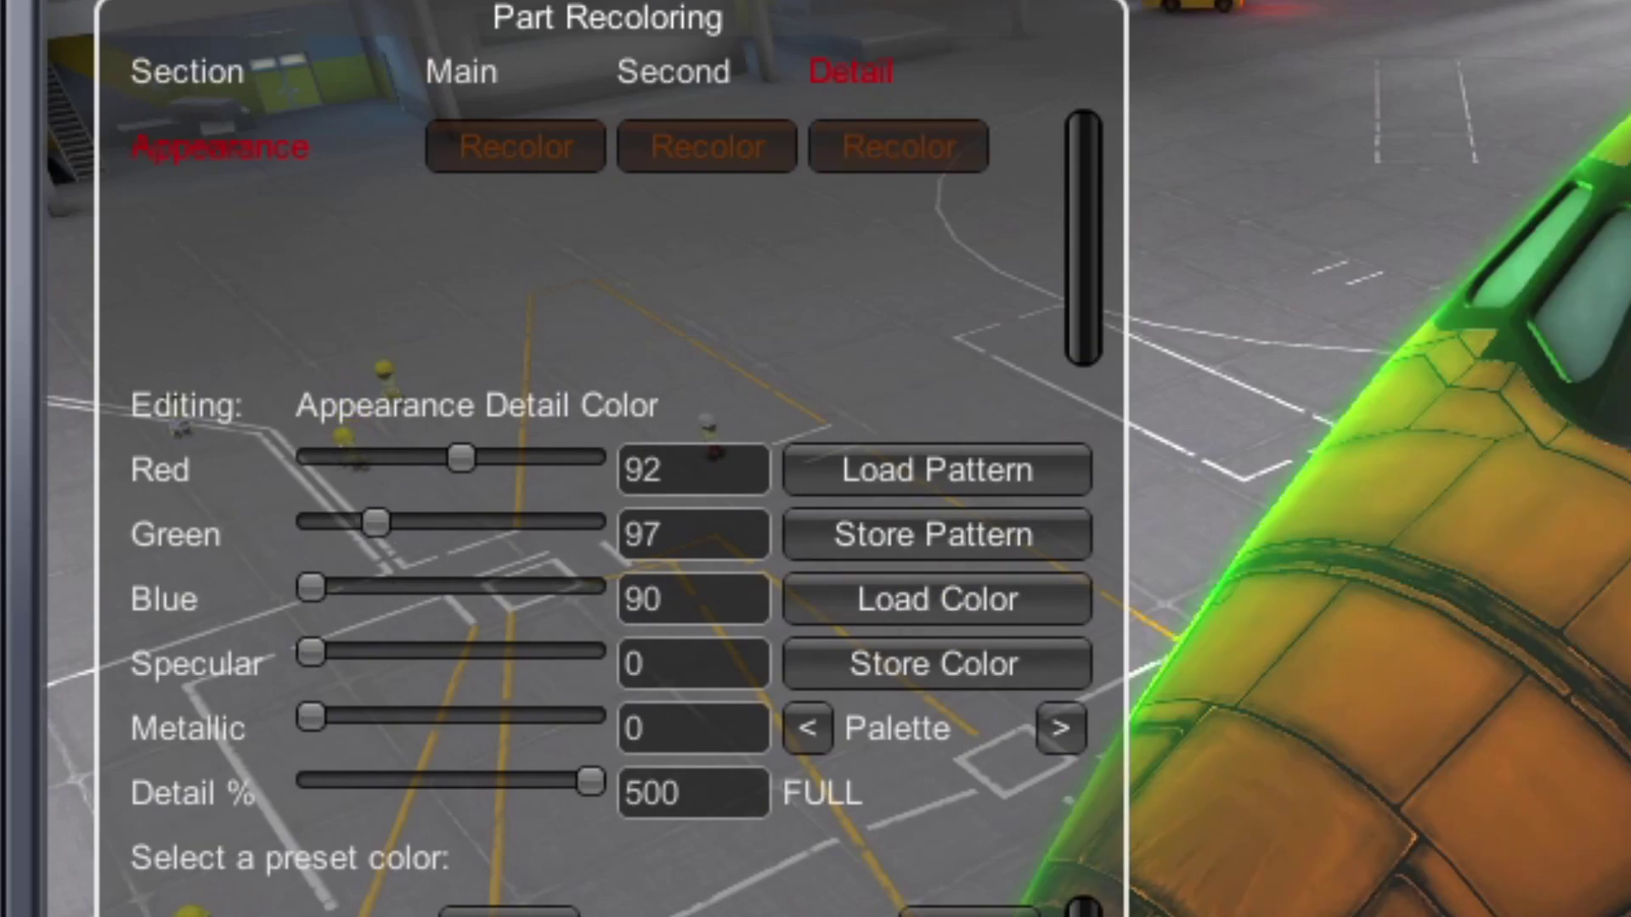
left_click_drag(1444, 510, 1597, 451)
left_click_drag(1274, 459, 1511, 518)
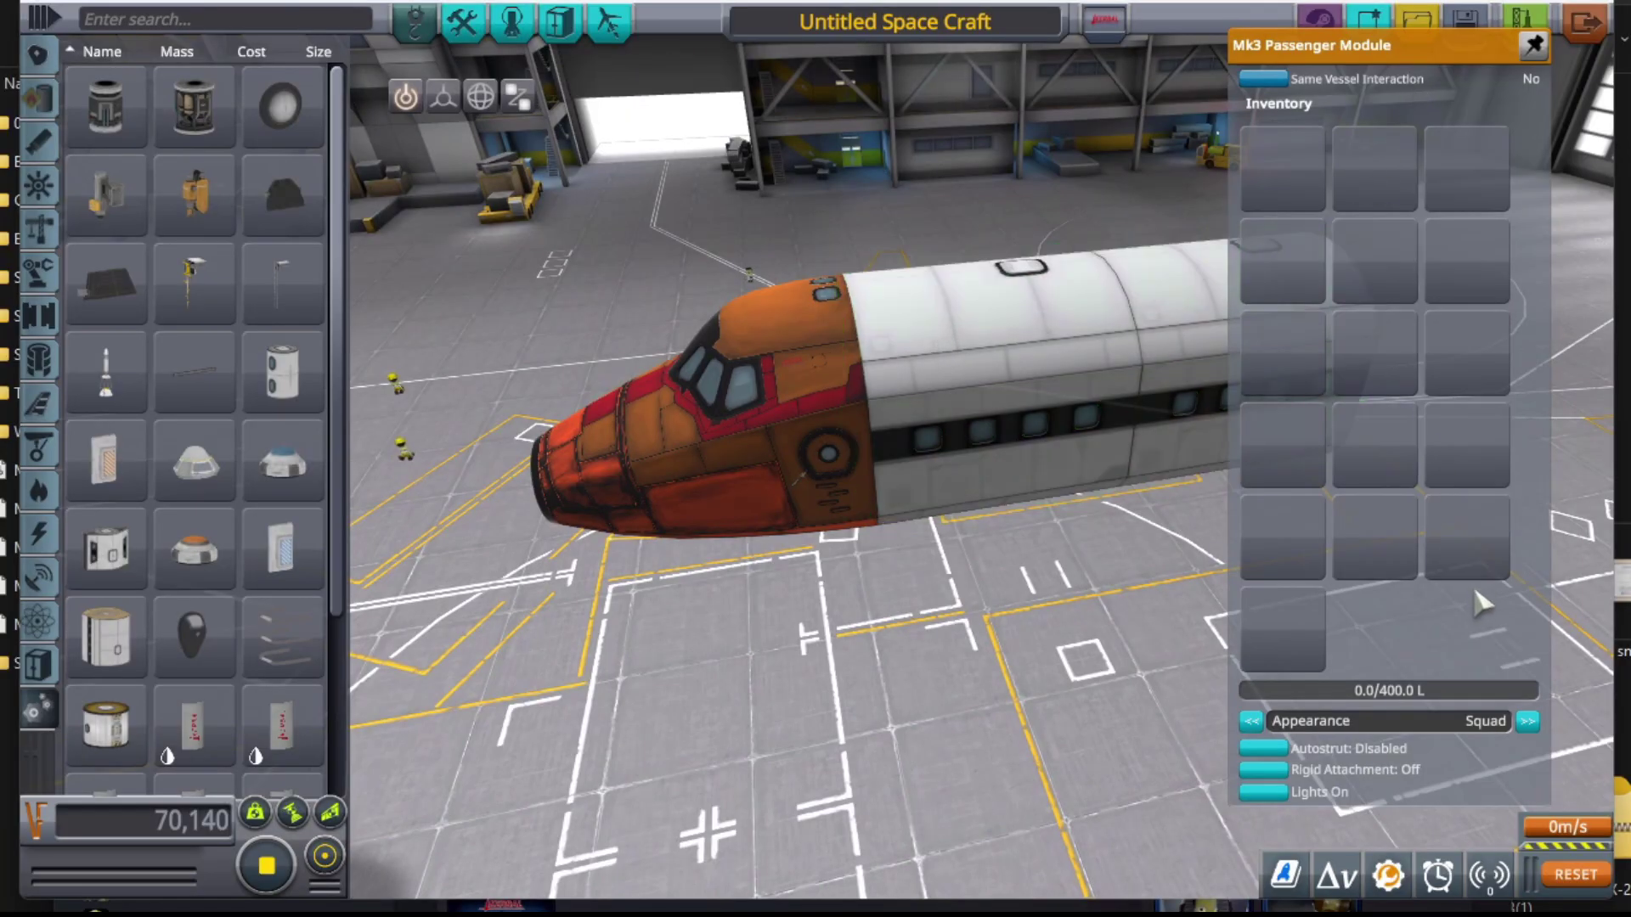
- Switch the front Mk3 Passenger Module's Appearance to Bob Ross Paints and load the cockpit's stored pattern onto it
left_click(1527, 721)
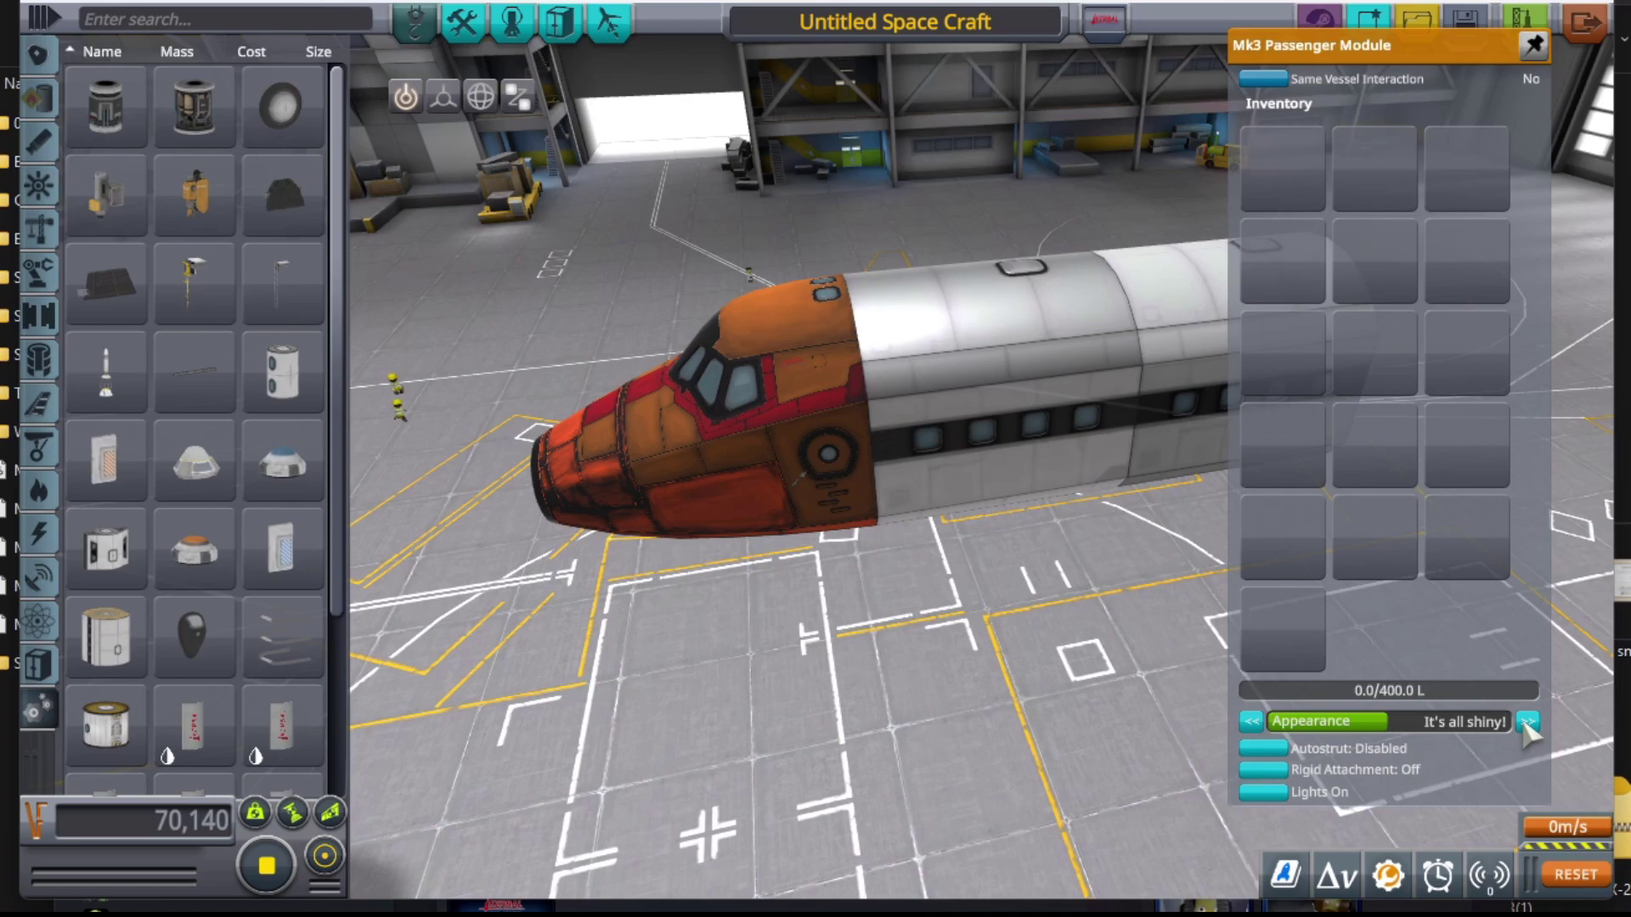
left_click(1527, 721)
right_click(1186, 423)
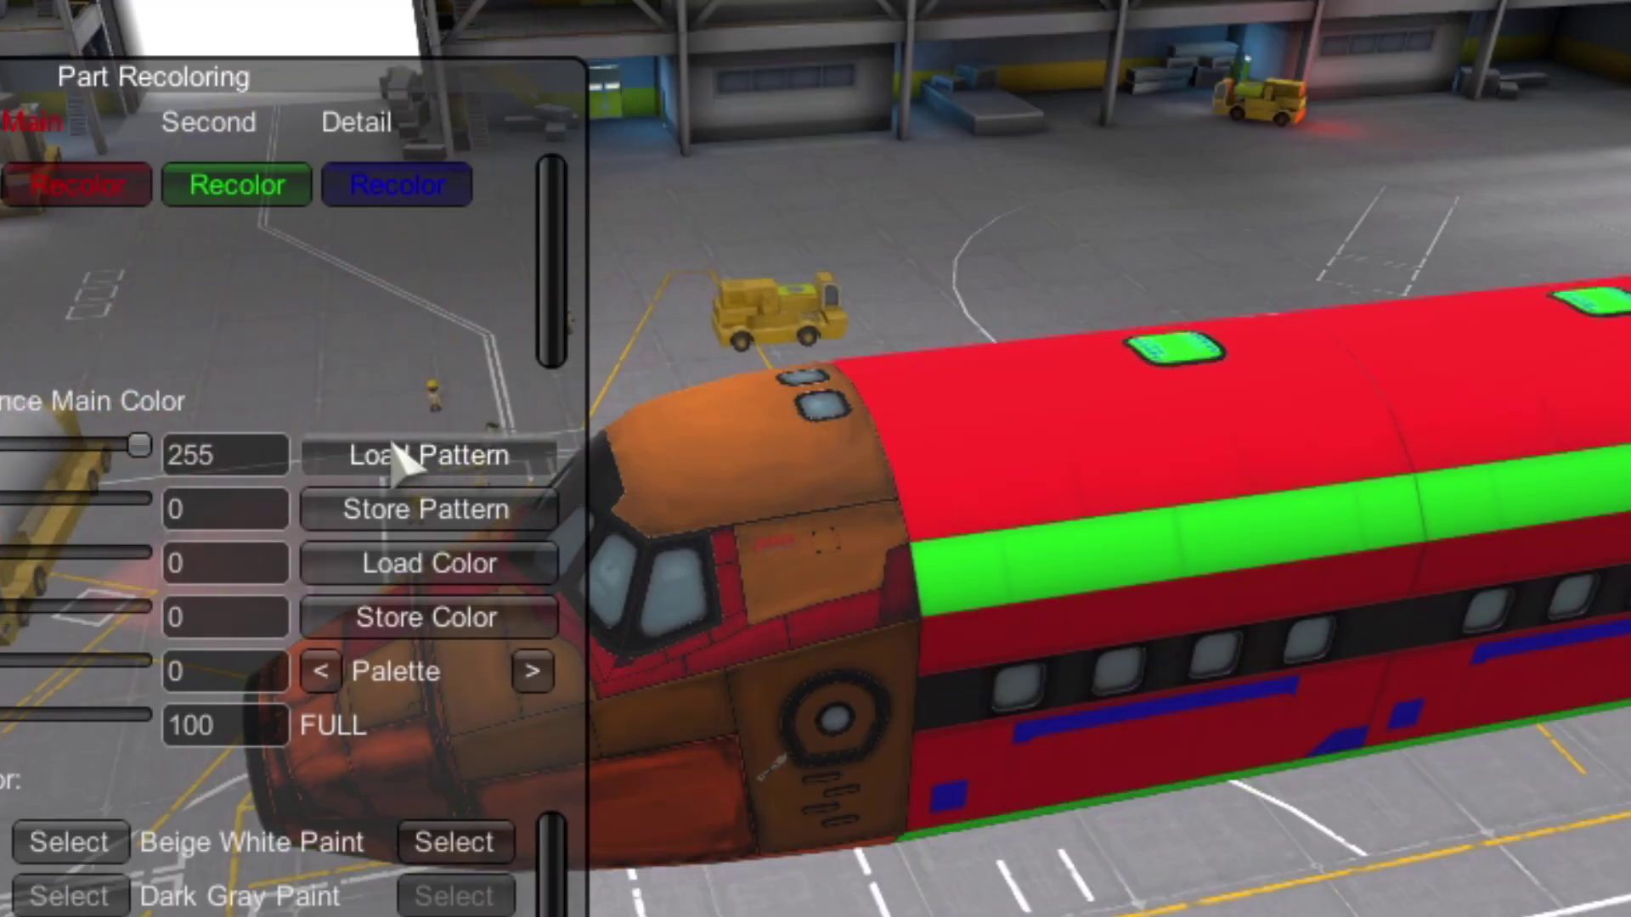
left_click(397, 465)
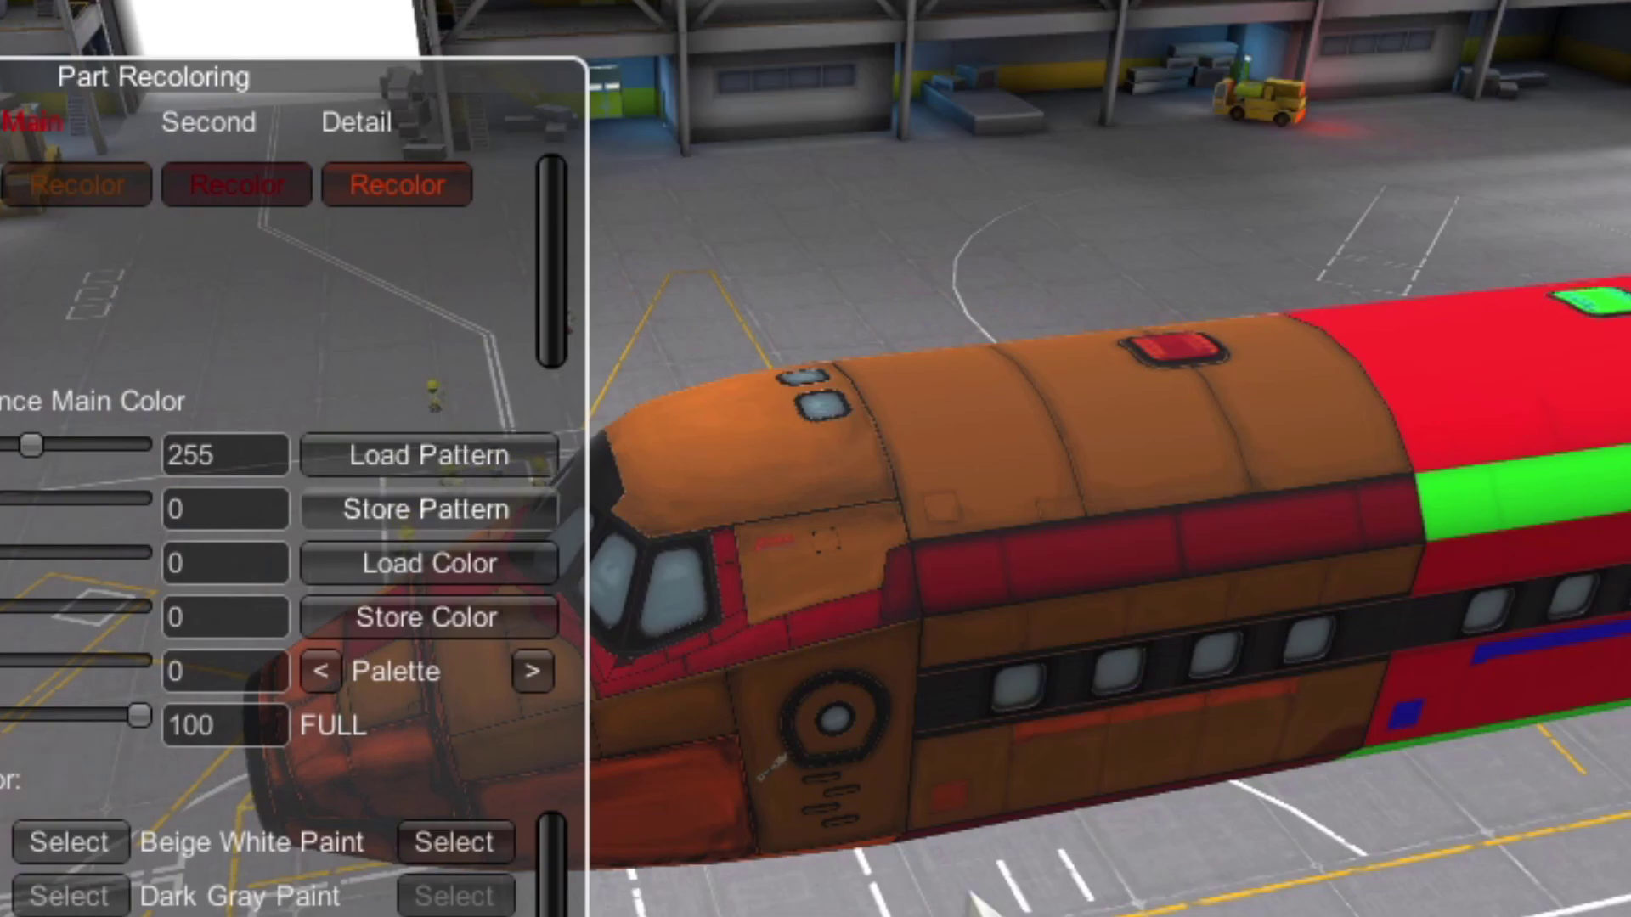
left_click_drag(965, 891, 1223, 764)
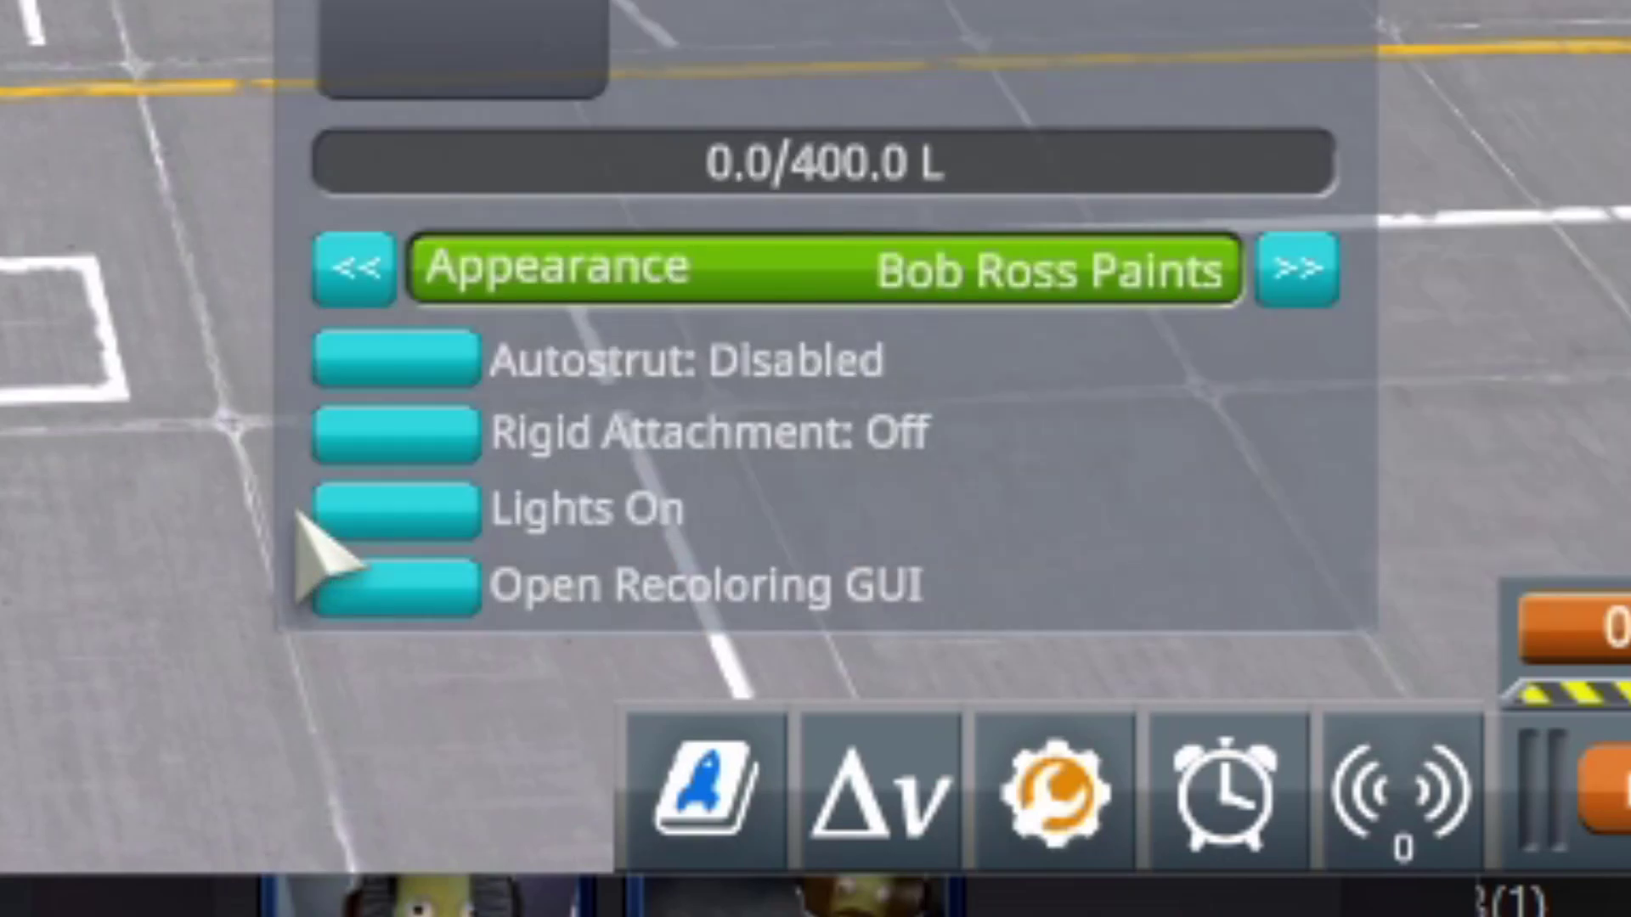
- Load the stored color pattern onto the rear passenger module through the Recoloring GUI
left_click(382, 585)
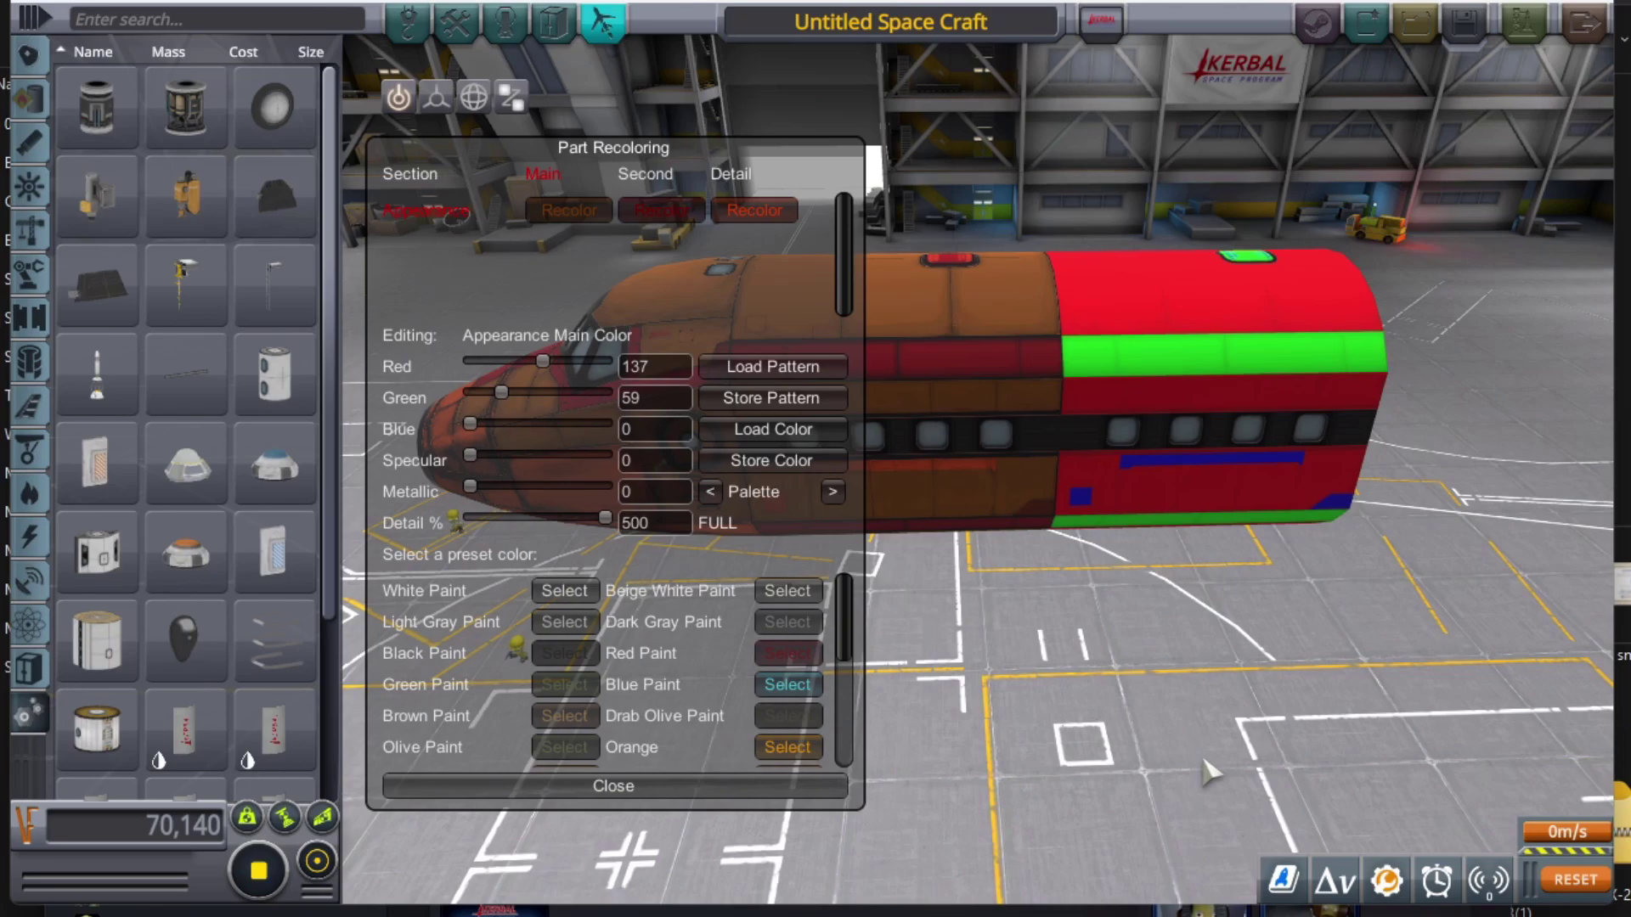
left_click_drag(426, 375, 458, 387)
scroll(1217, 768, "up", 3)
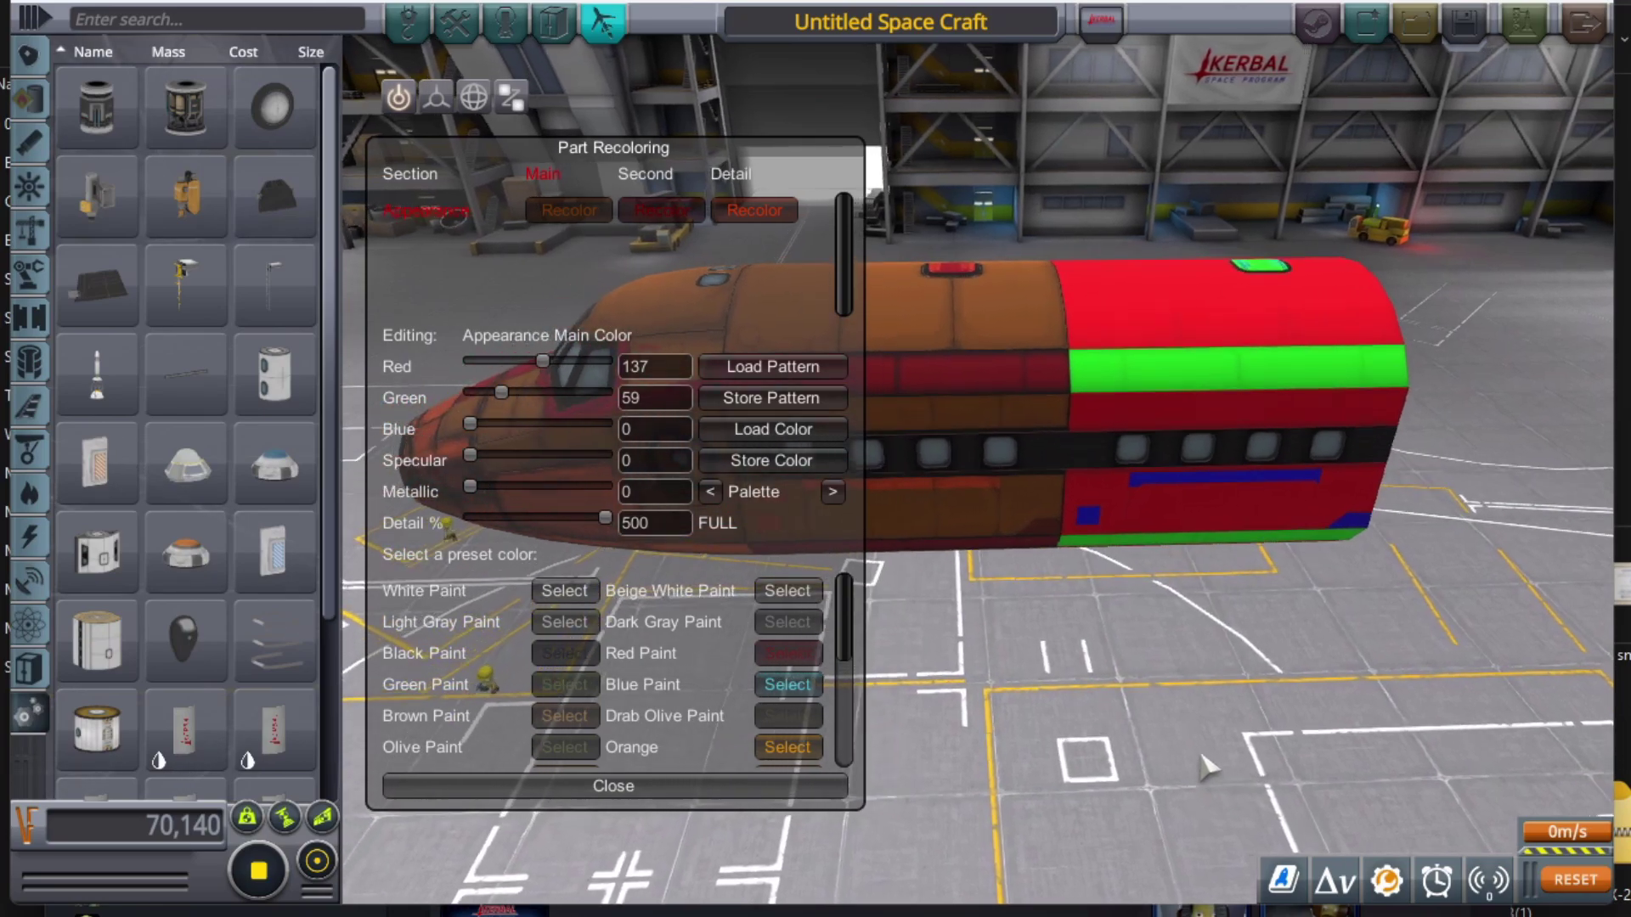
right_click(1197, 339)
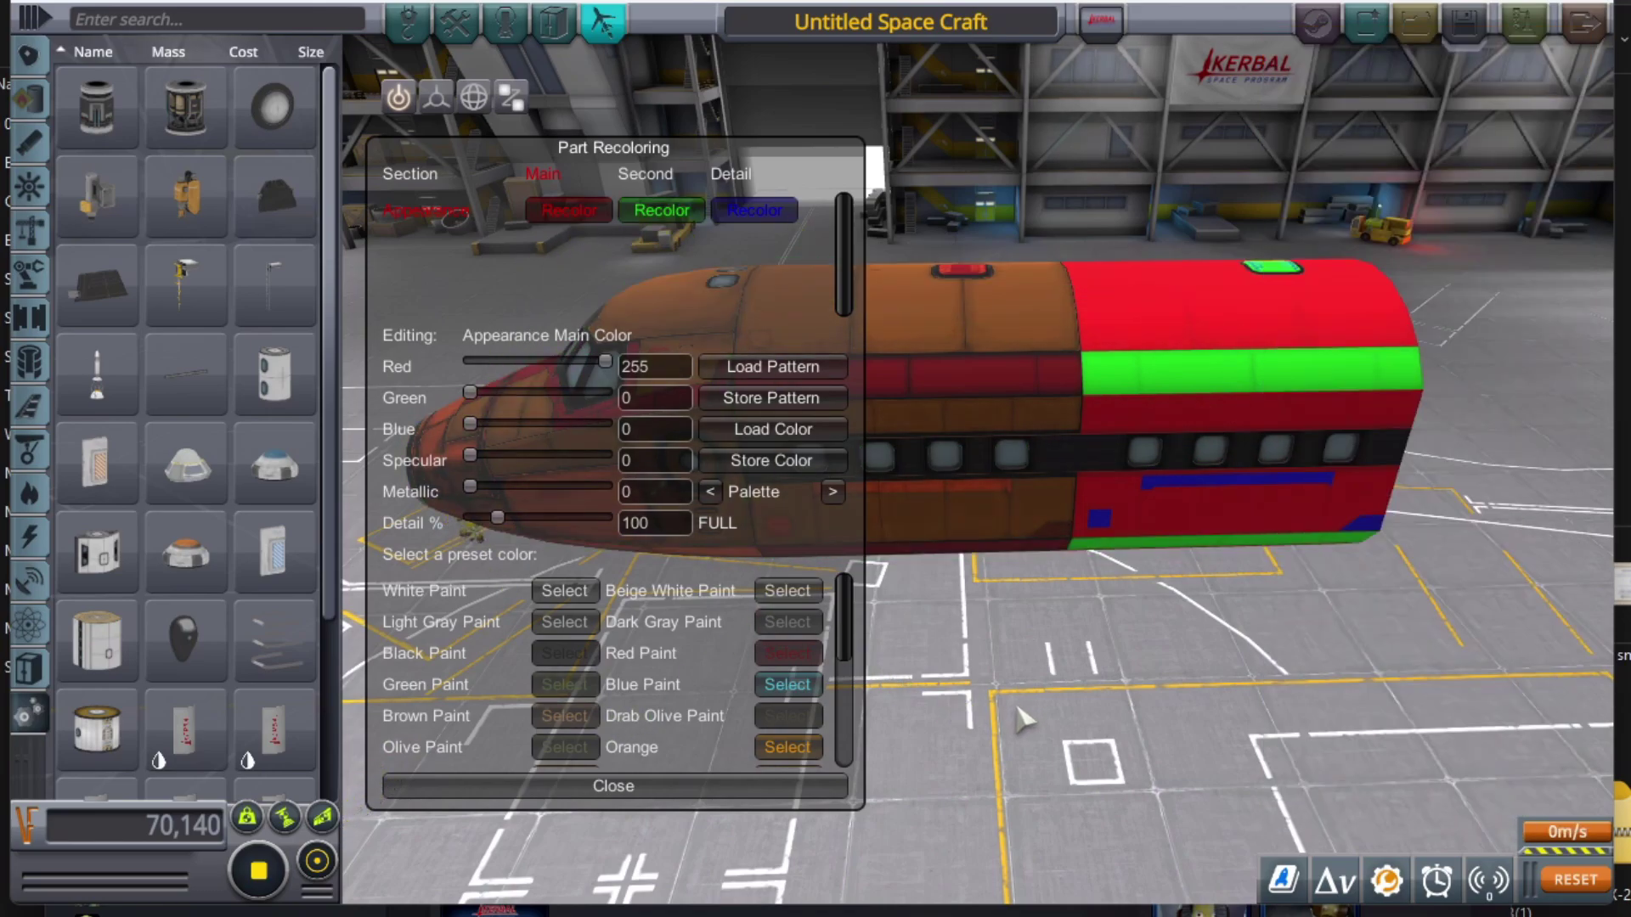
left_click(774, 370)
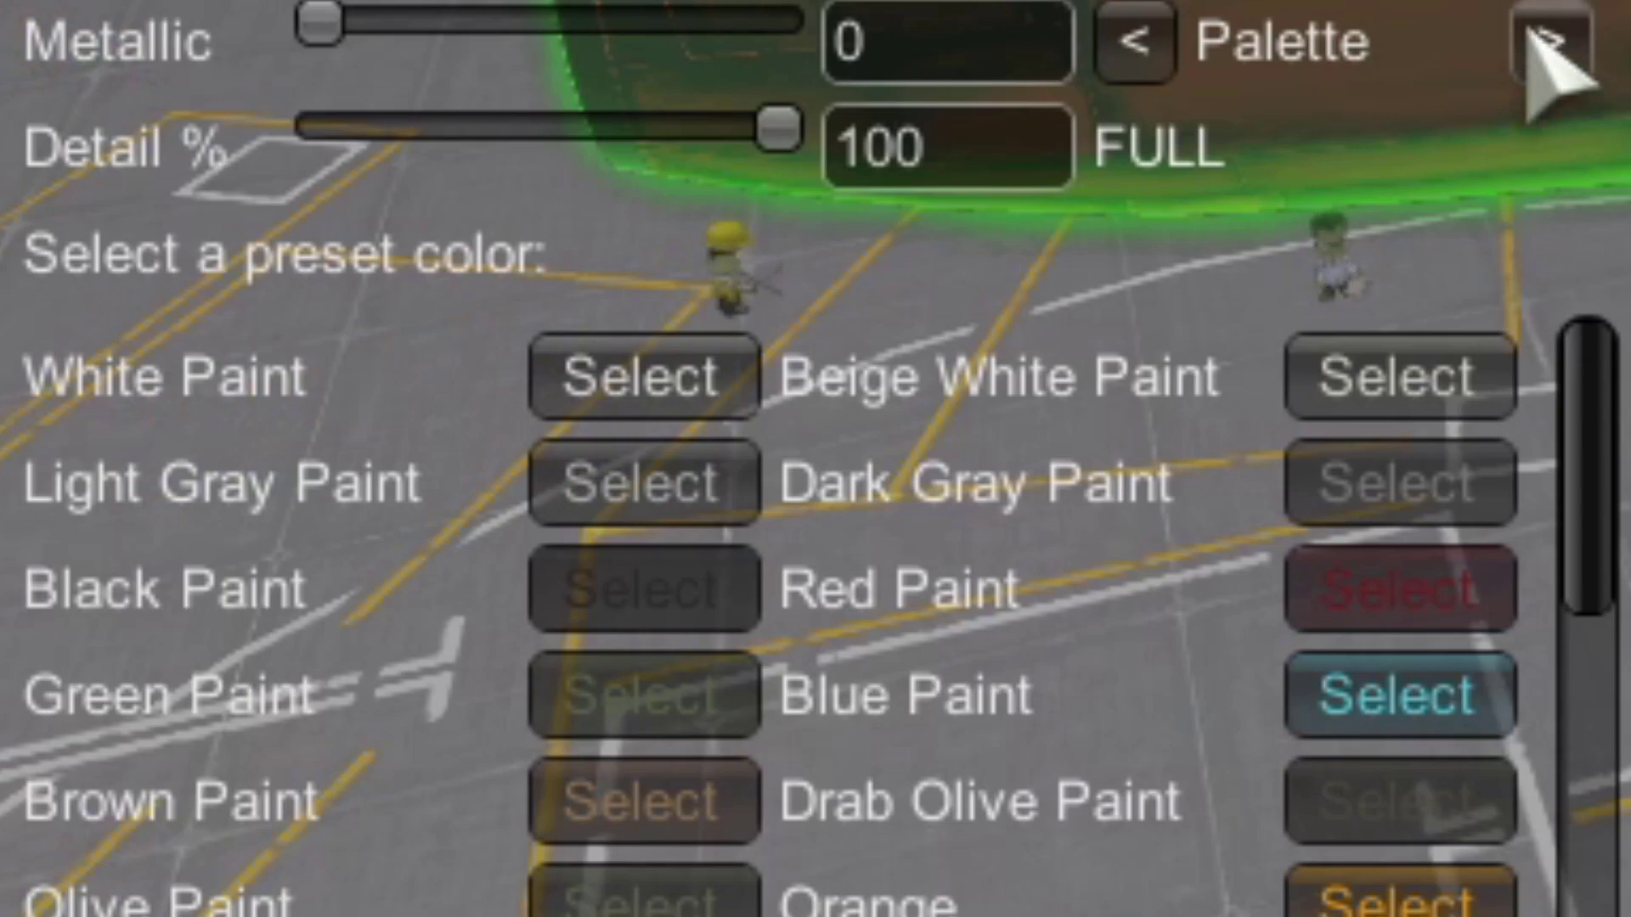
- Cycle through the preset color palettes, including SSTU, TURD and Metallics, and return to FULL
left_click(1532, 34)
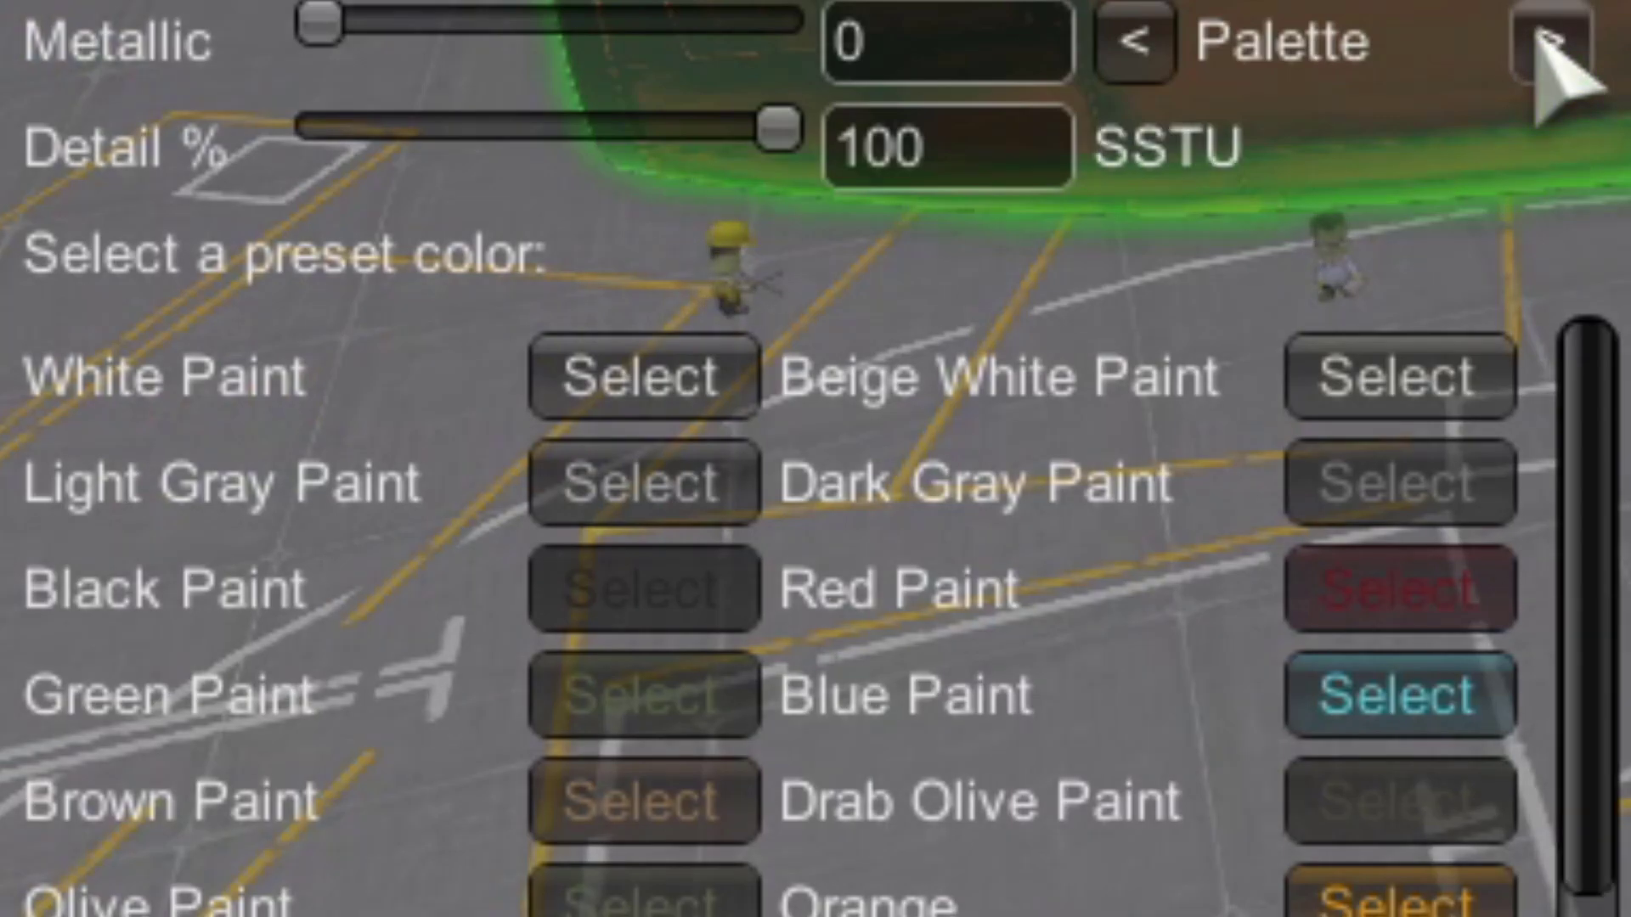
left_click(1548, 46)
left_click(1547, 47)
left_click(1548, 47)
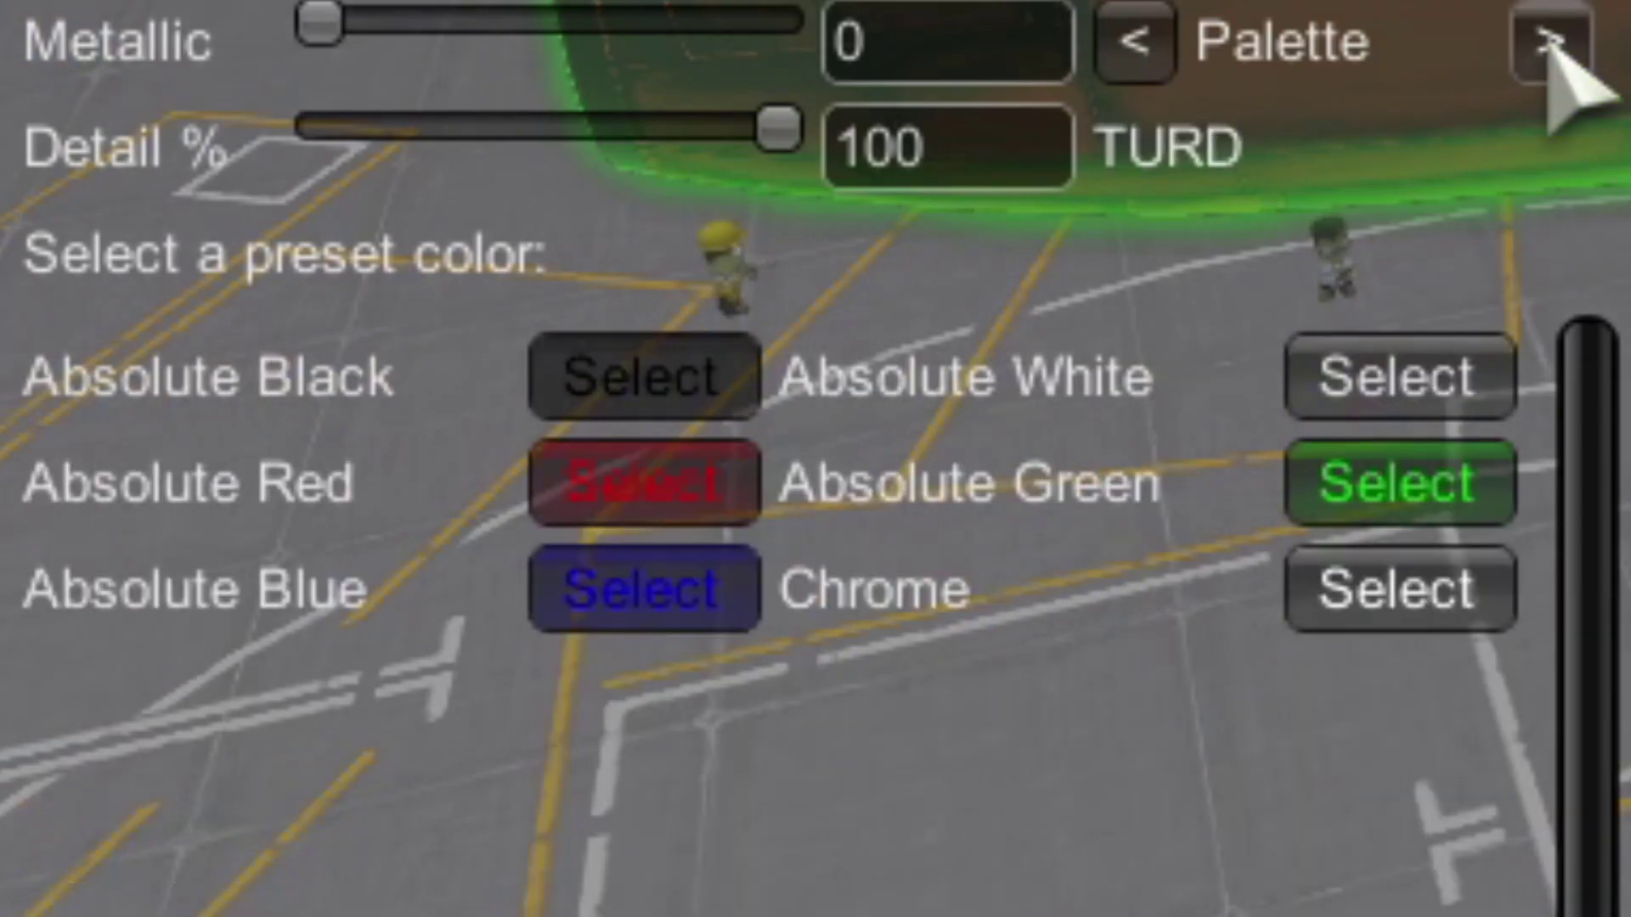
left_click(1547, 46)
left_click(1547, 46)
left_click(1548, 47)
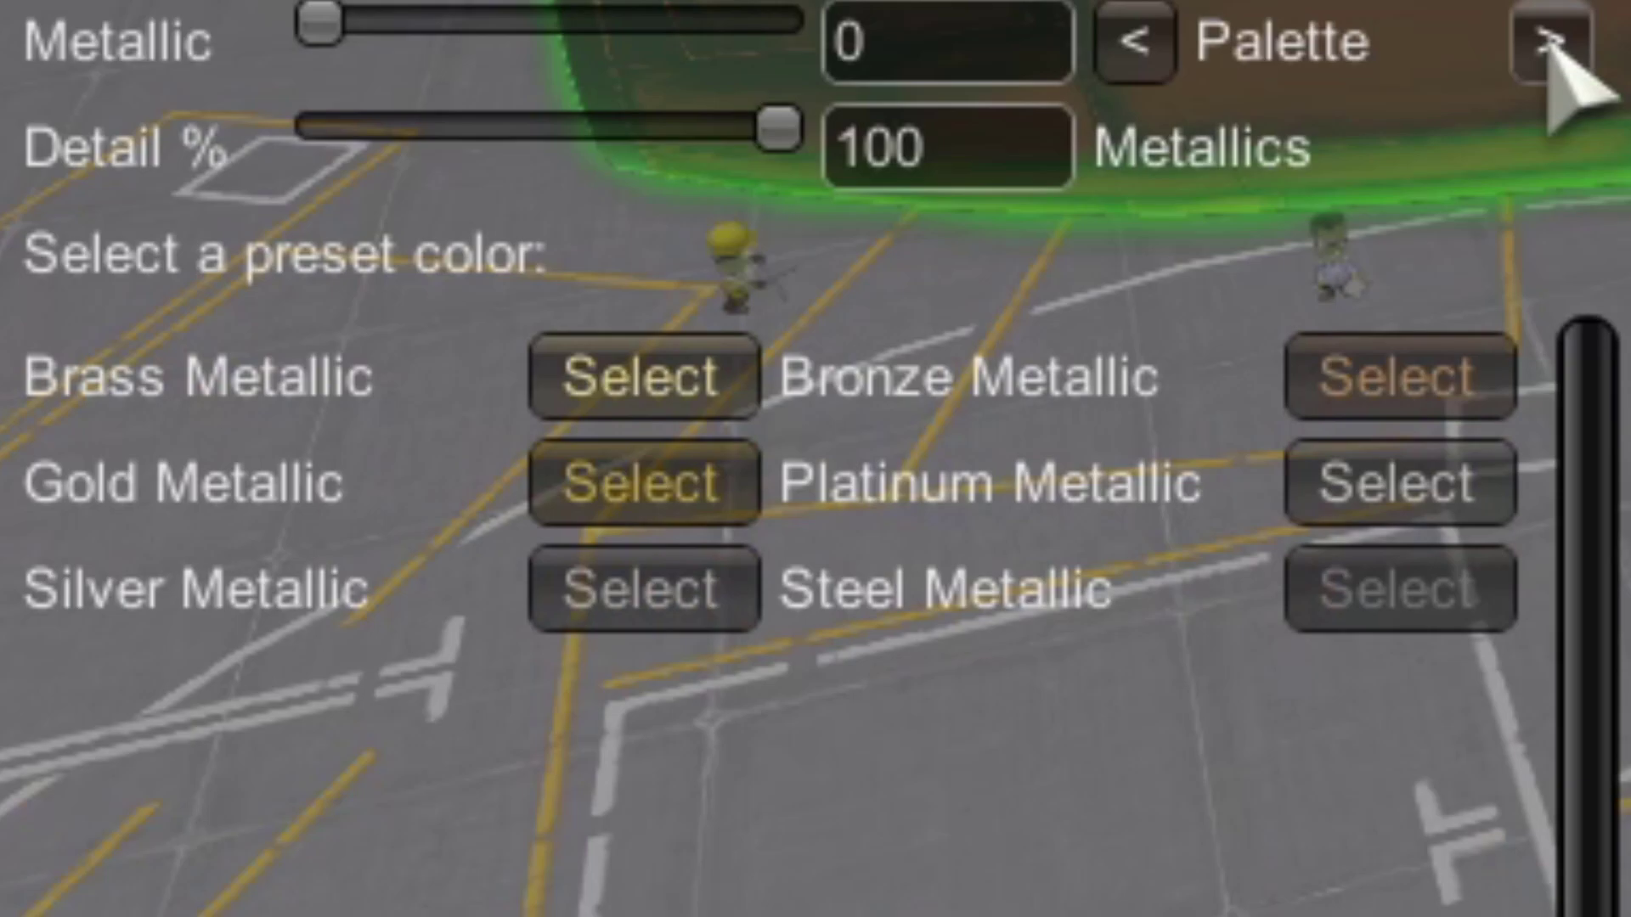
left_click(1547, 47)
left_click(1547, 47)
left_click(1547, 47)
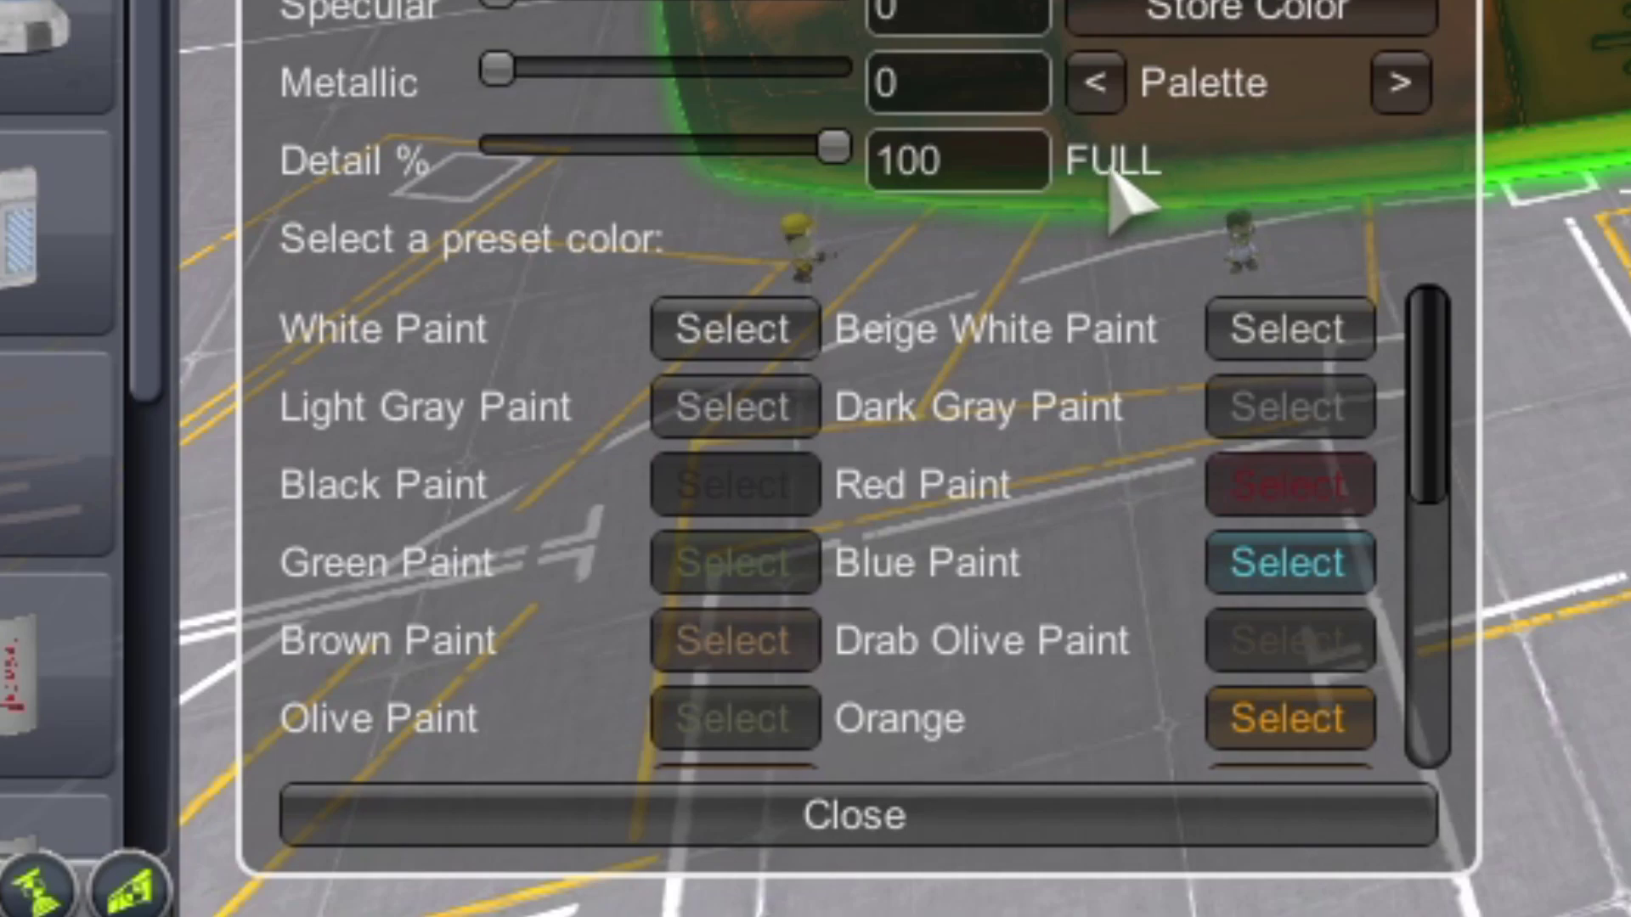
- Scroll through the preset colors of the FULL and SSTU palettes and advance to the next palette
left_click_drag(1438, 382, 1452, 412)
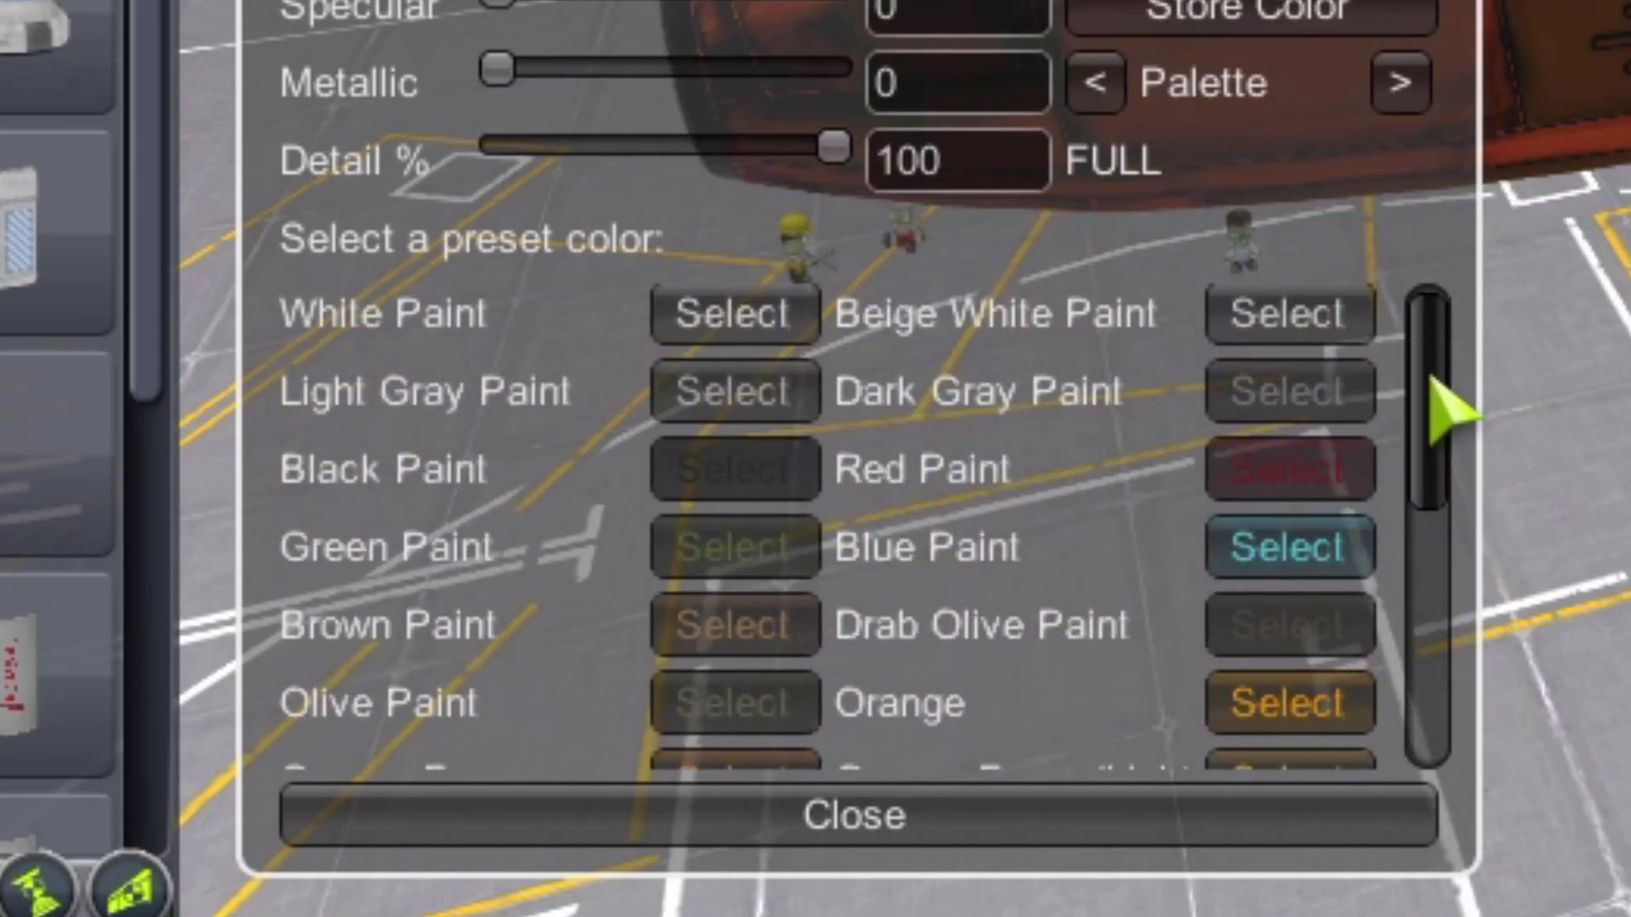
left_click(1395, 95)
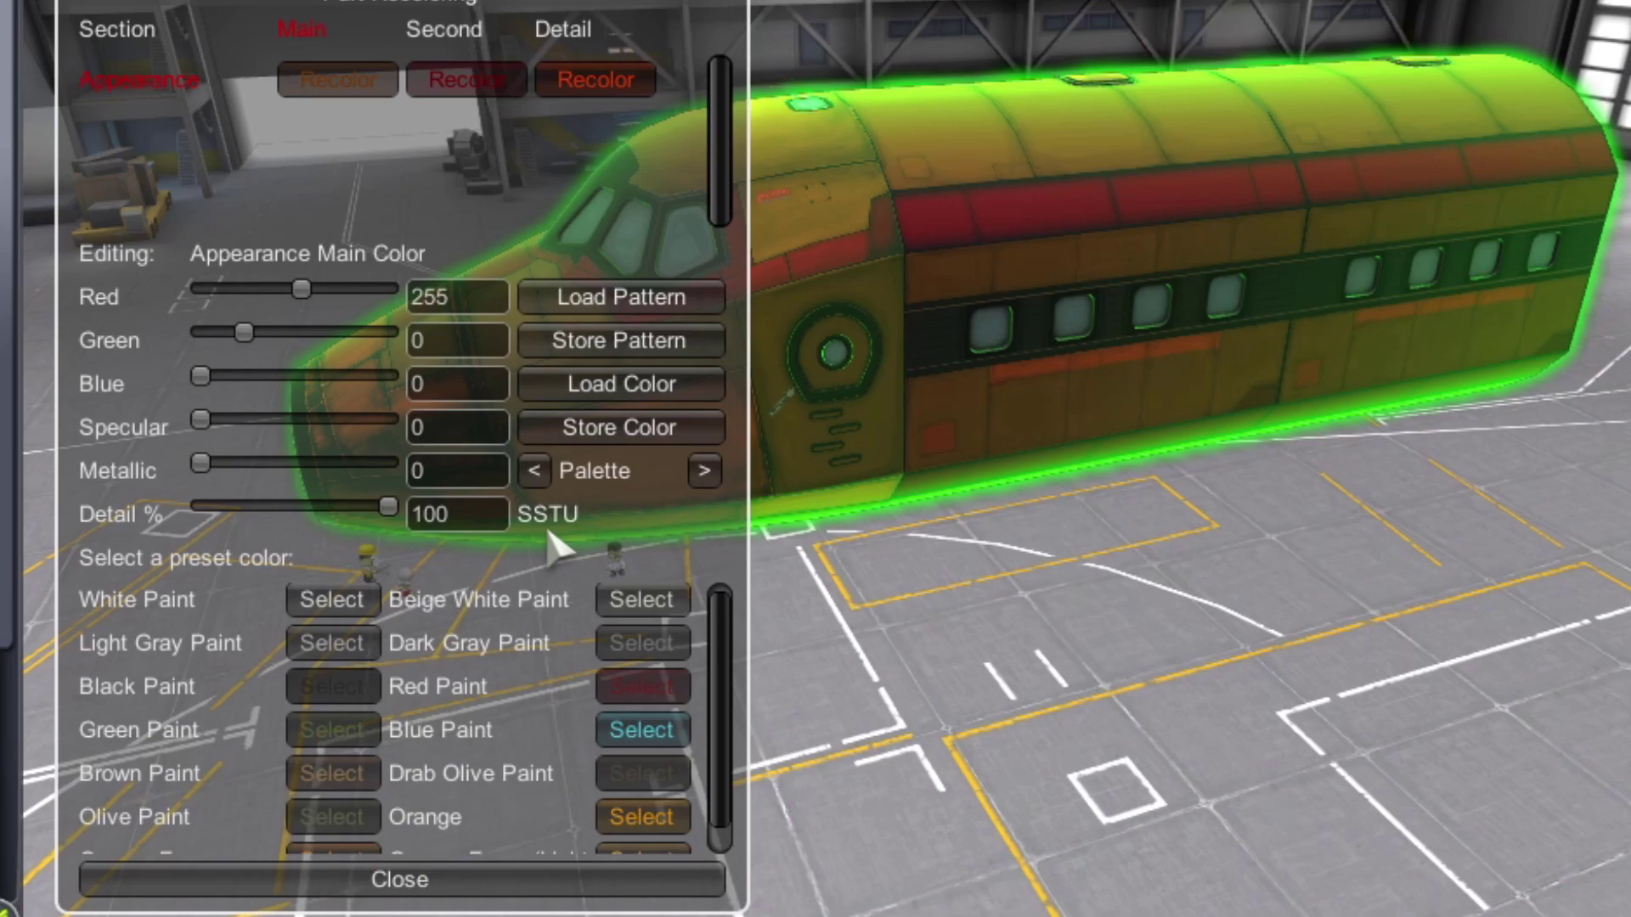
scroll(718, 706, "down", 1)
left_click_drag(720, 675, 720, 607)
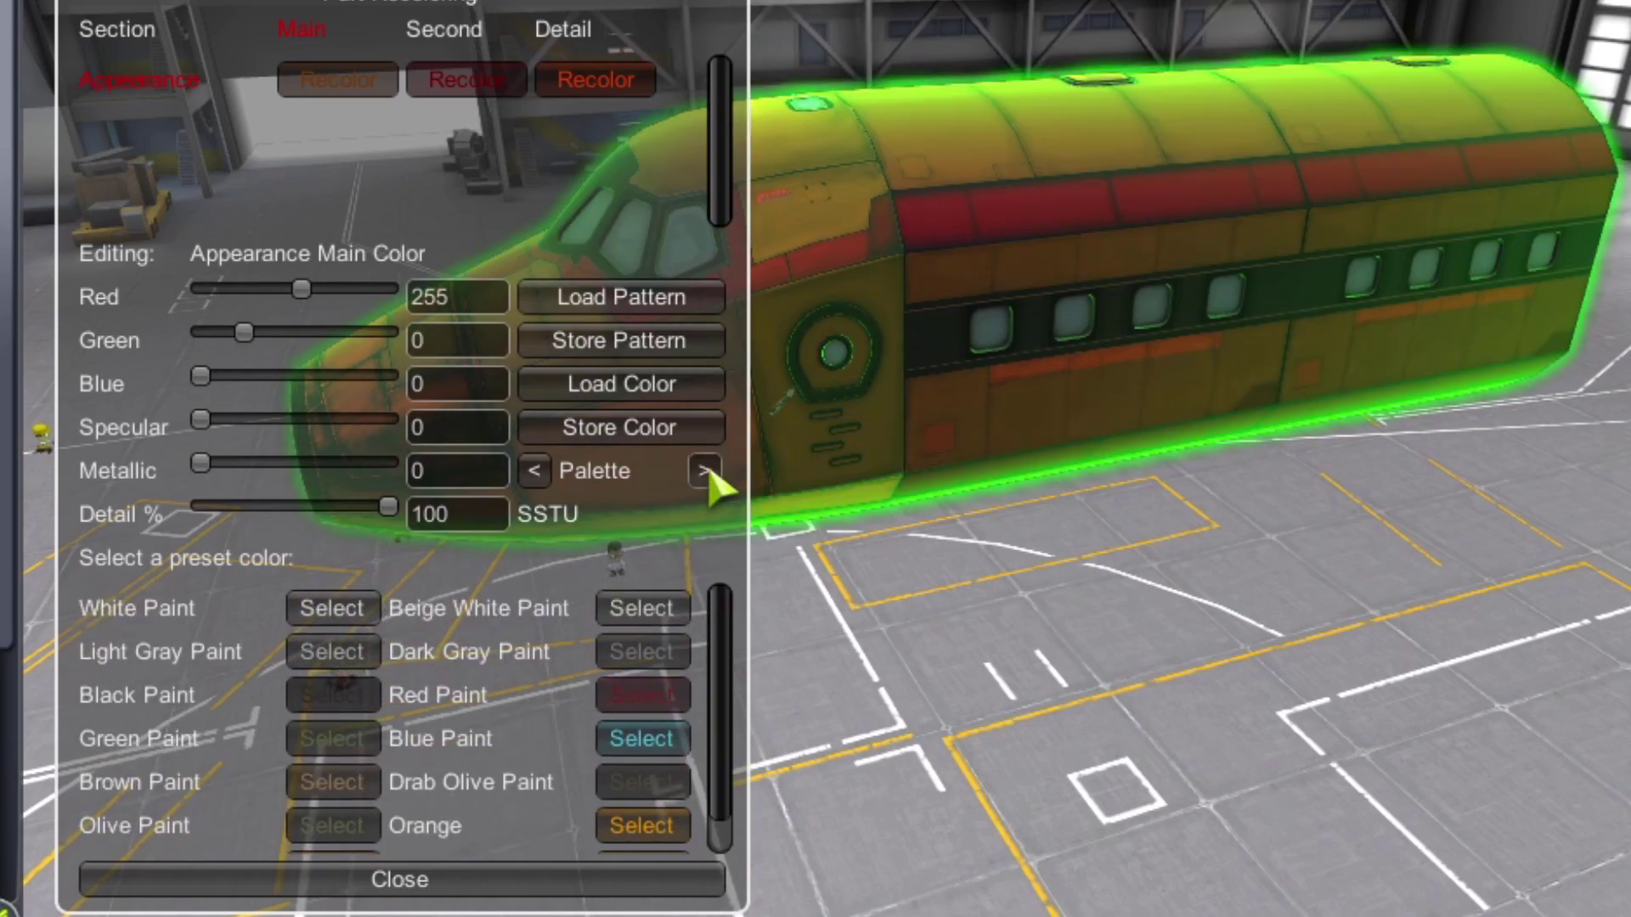
left_click(704, 472)
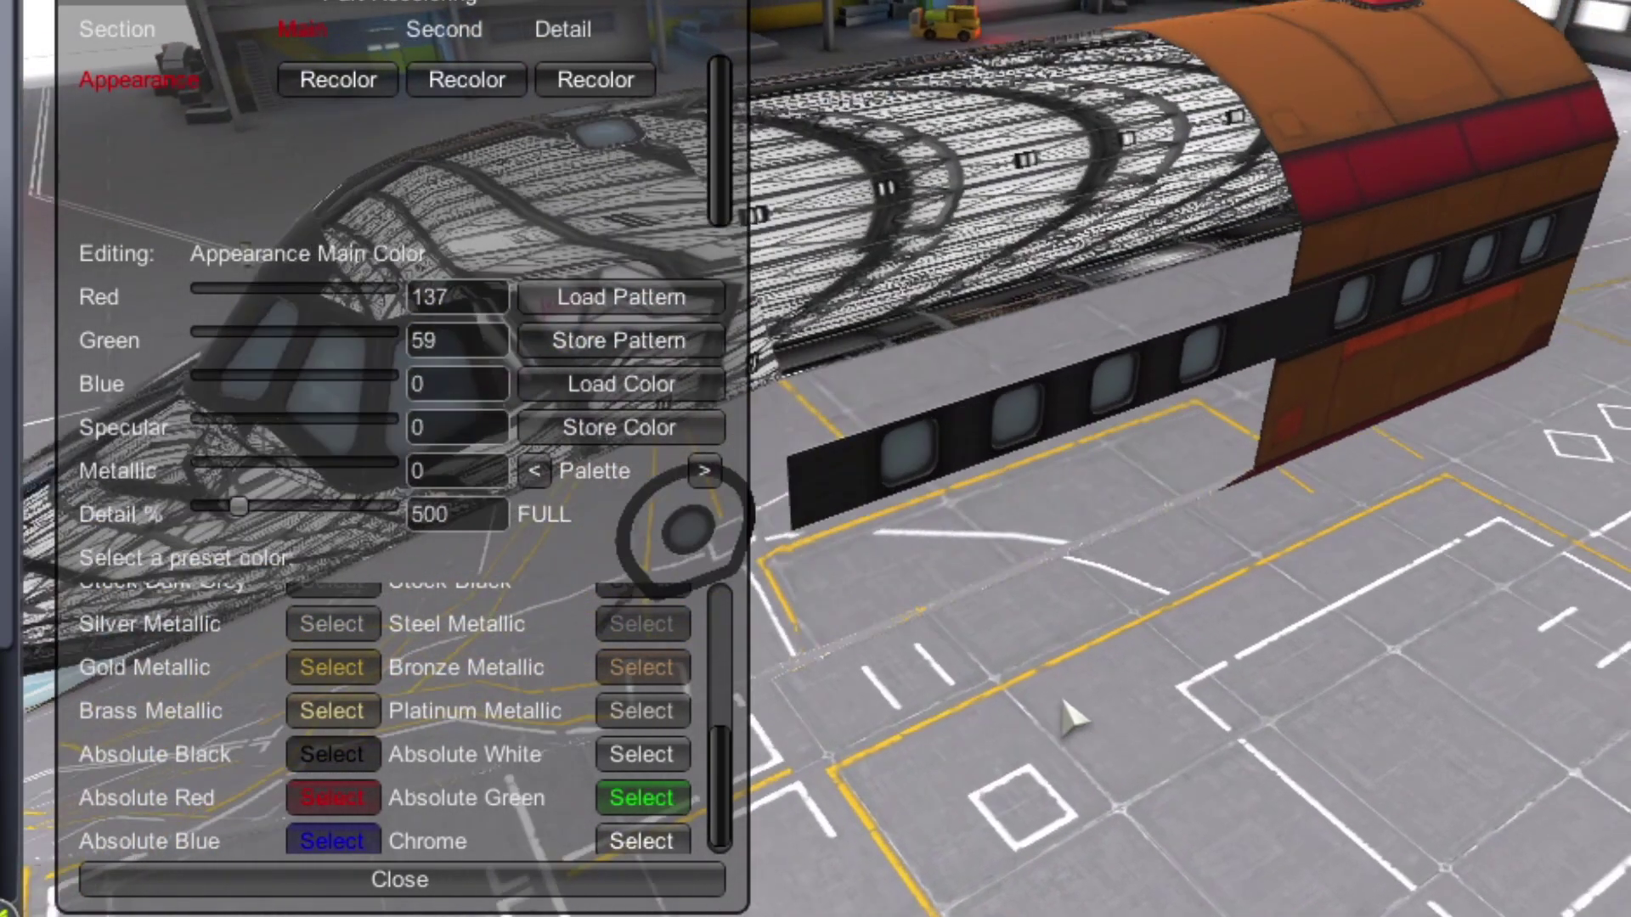
- Open the part options of the rear passenger module that still has the orange and red pattern
scroll(1072, 718, "up", 3)
right_click(1295, 273)
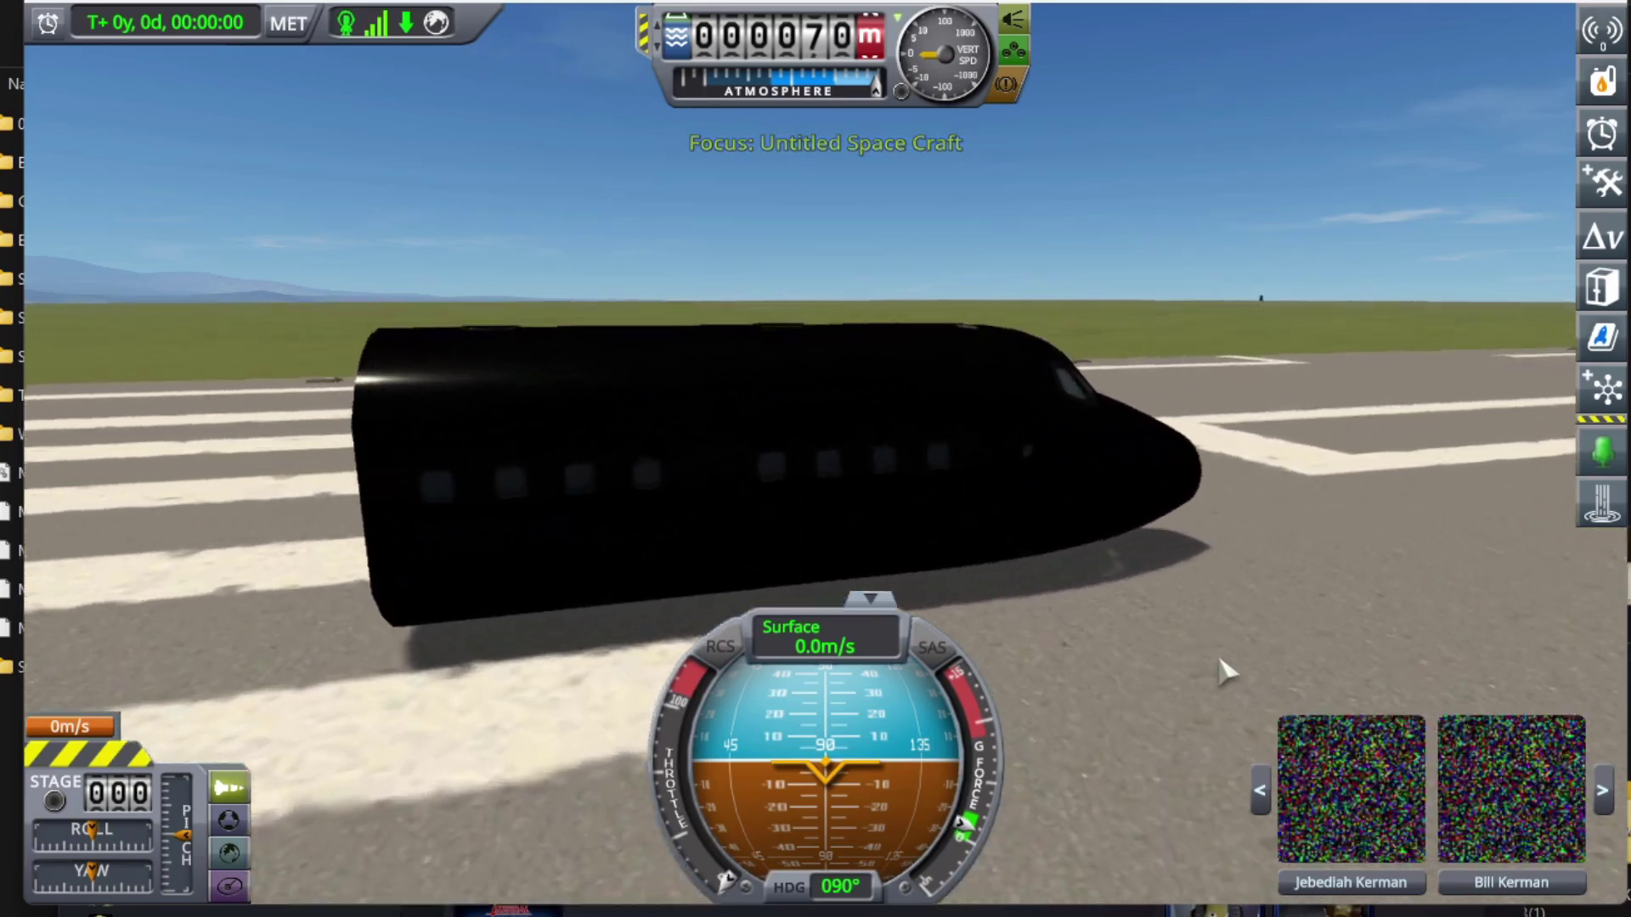
- Examine the recolored craft's finish on the runway from several sides
mouse_move(462, 557)
left_mouse_down()
mouse_move(817, 524)
mouse_move(1045, 532)
left_mouse_up()
left_click_drag(729, 450, 1325, 425)
left_click_drag(583, 364, 840, 374)
left_click_drag(748, 407, 1030, 588)
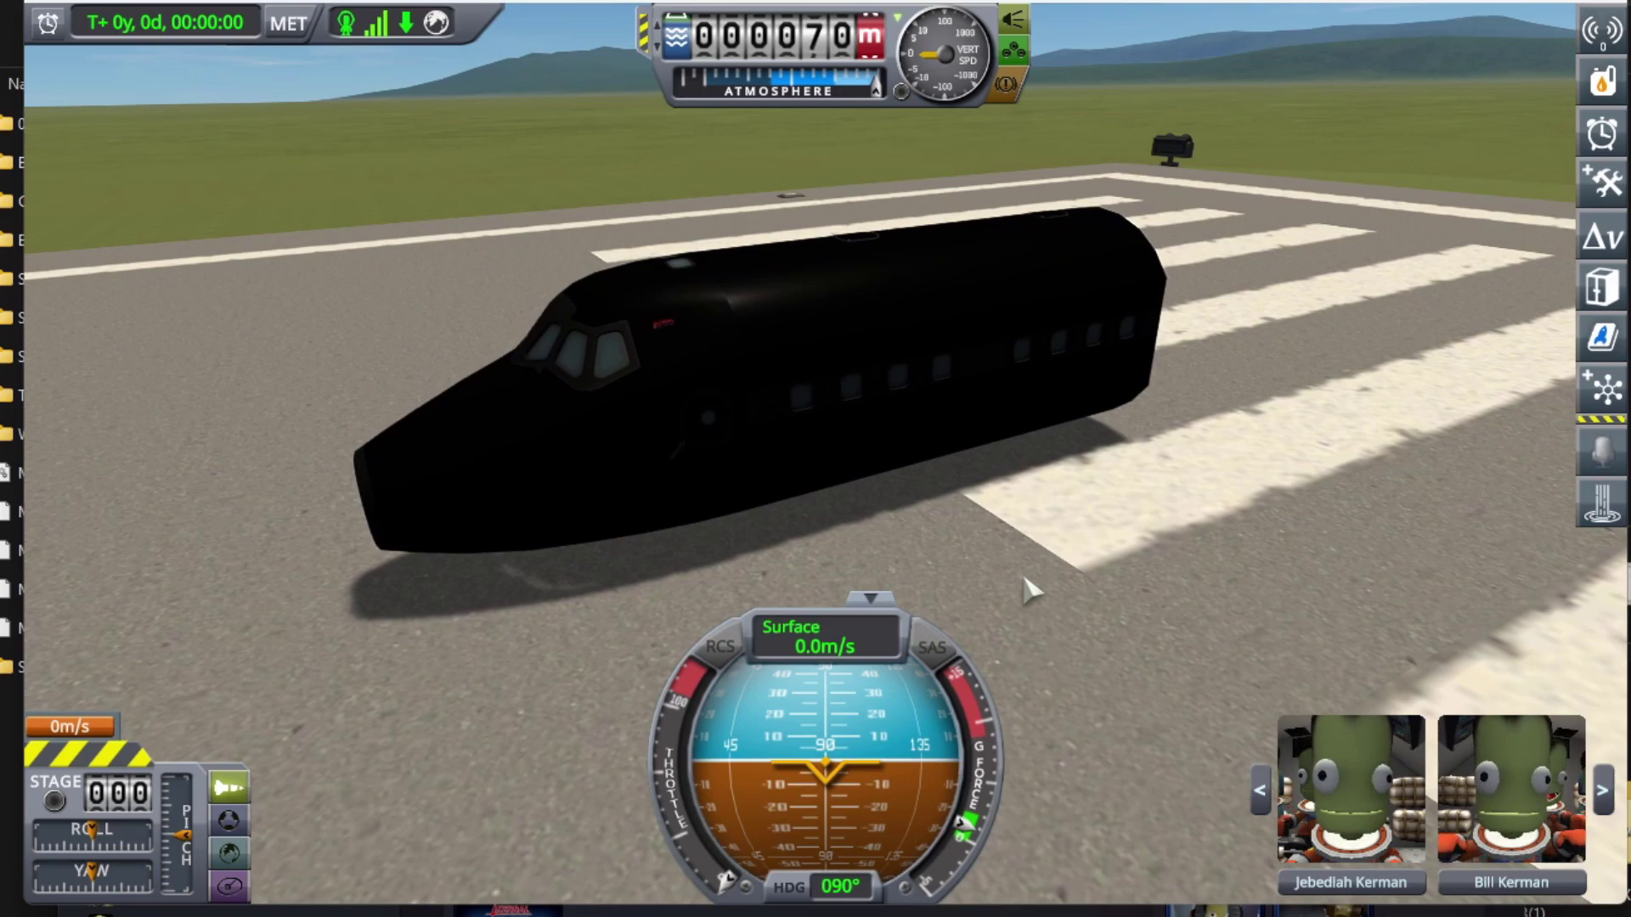
- Open the debug cheat menu to place the craft in orbit, and inspect its finish in space
key("alt+F12")
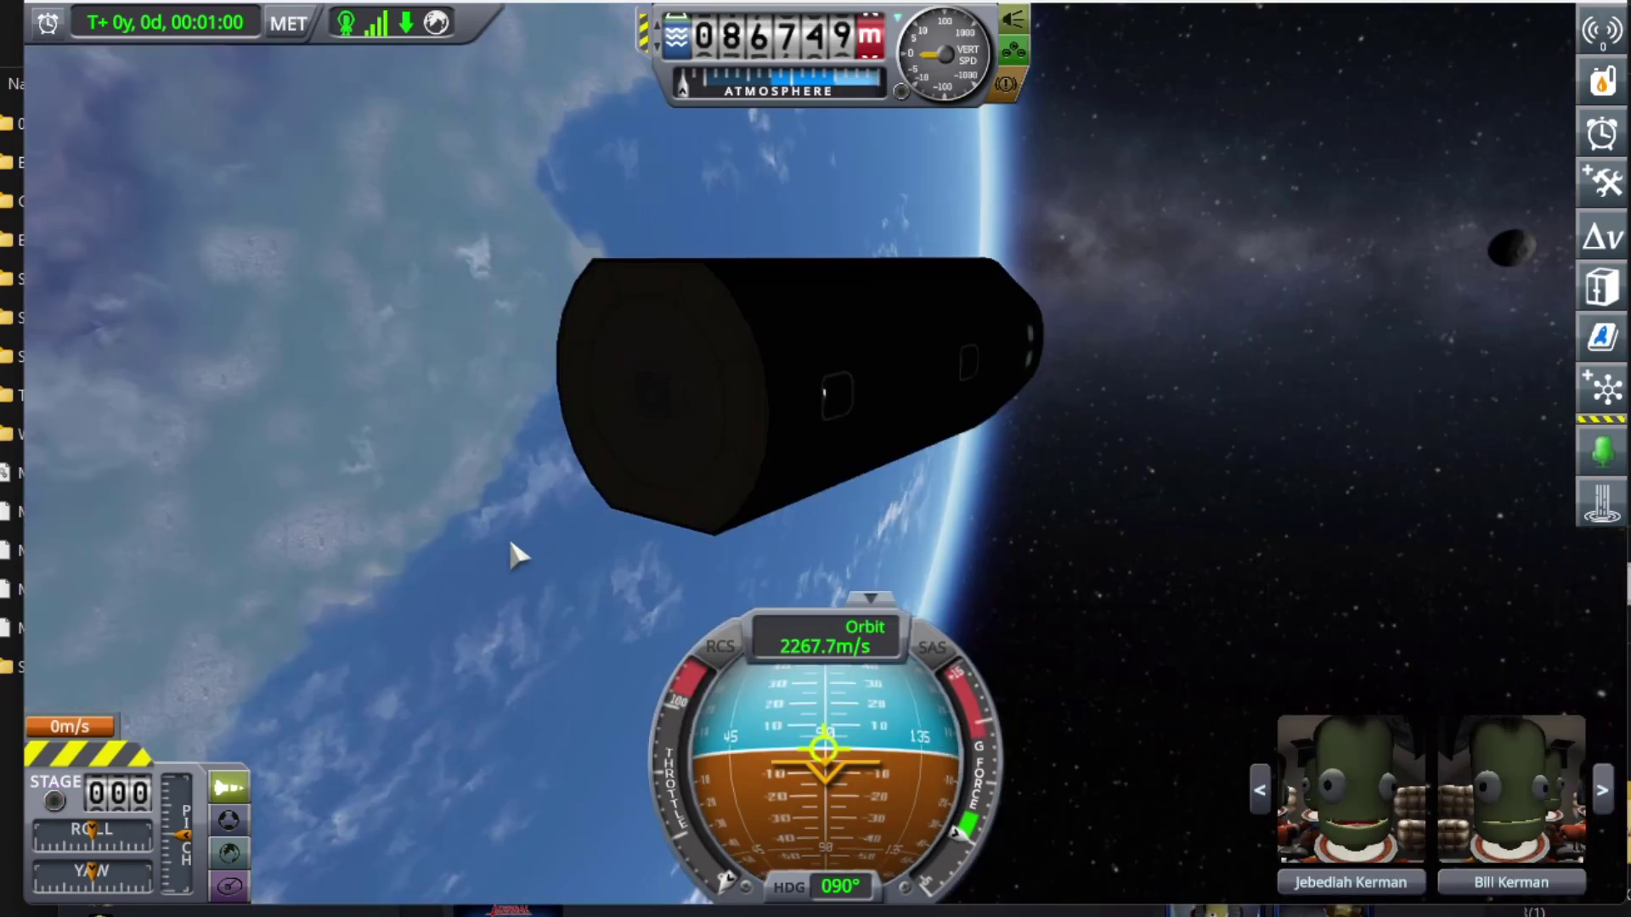
left_click_drag(510, 543, 1261, 457)
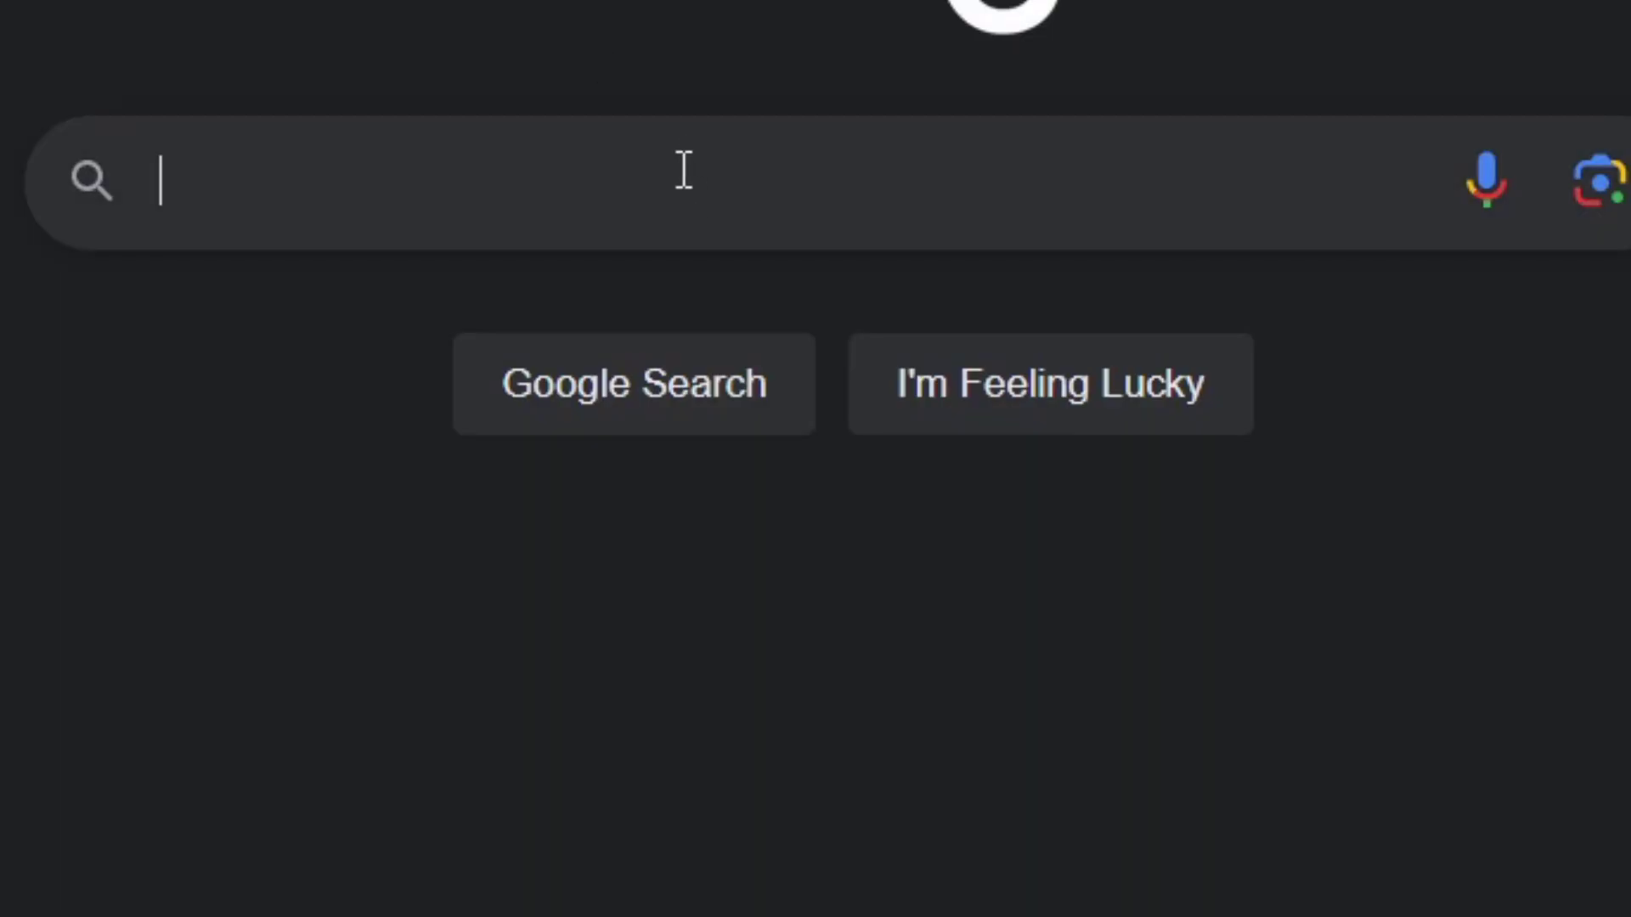
- Switch to the web browser, search Google for "blackrack patreon", and open Blackrack's Patreon page at its membership options
left_click(684, 170)
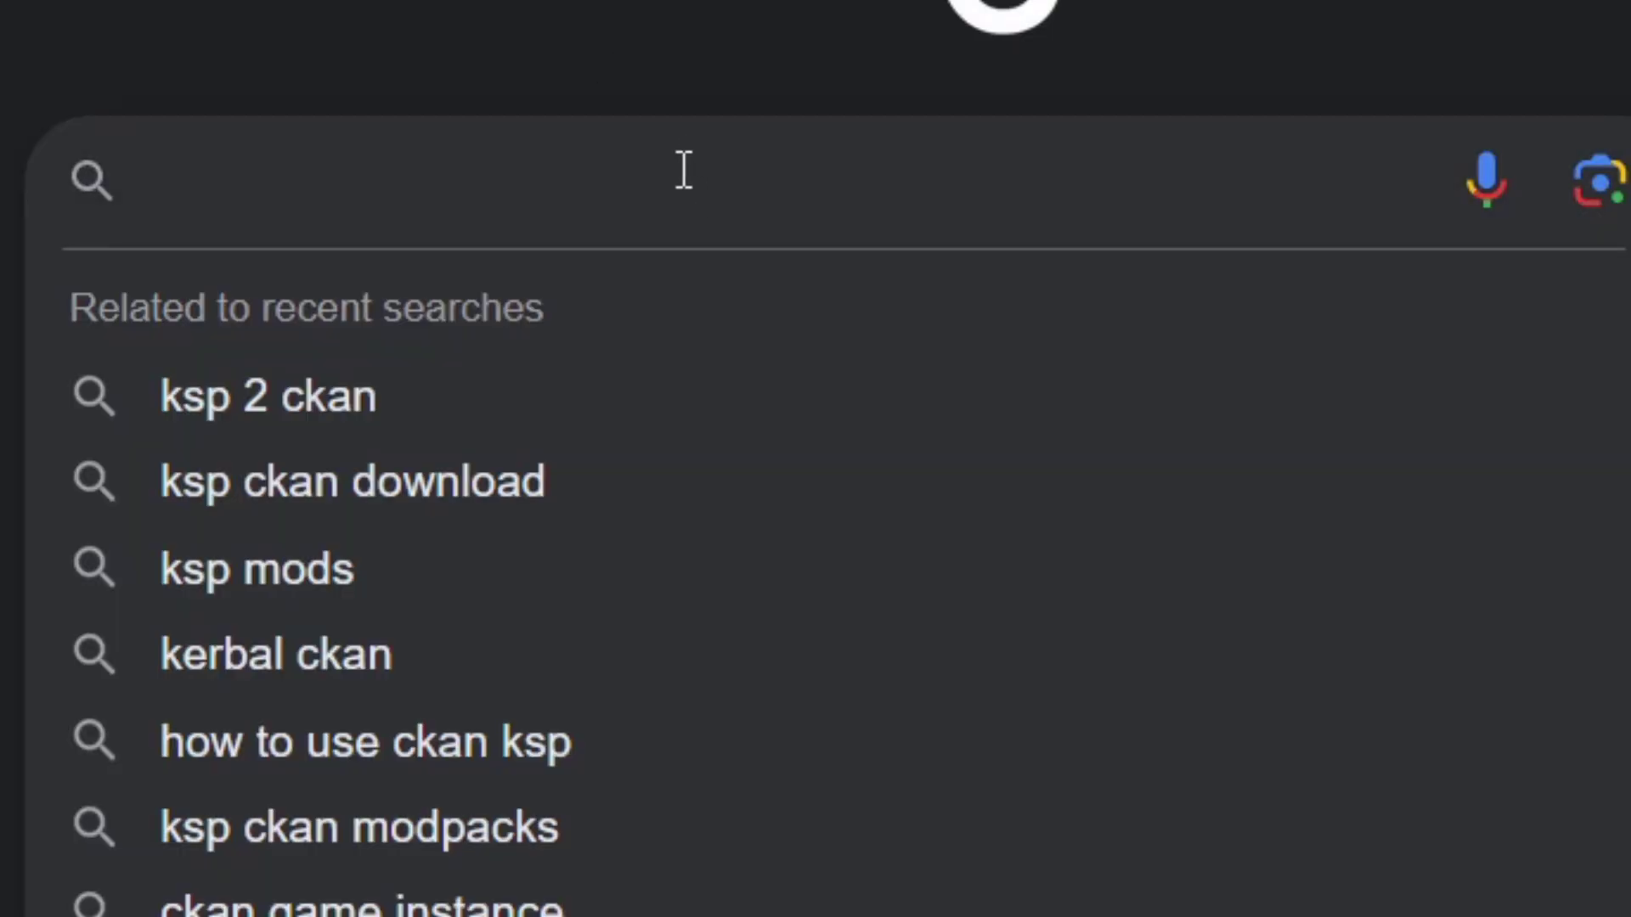
type("blackrack")
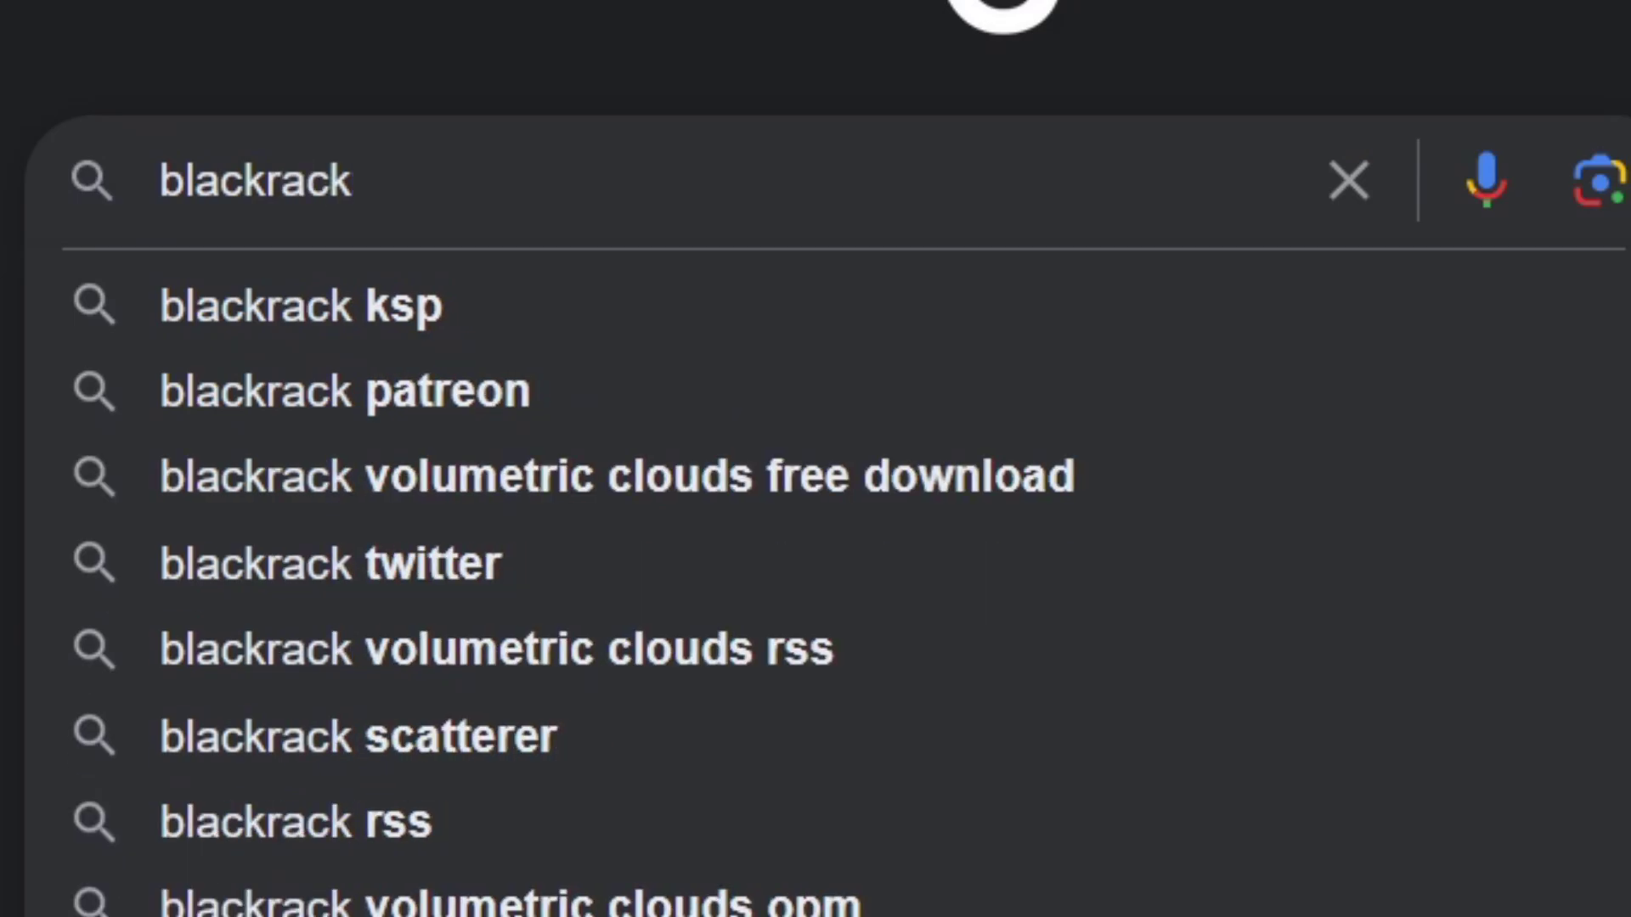
left_click(507, 415)
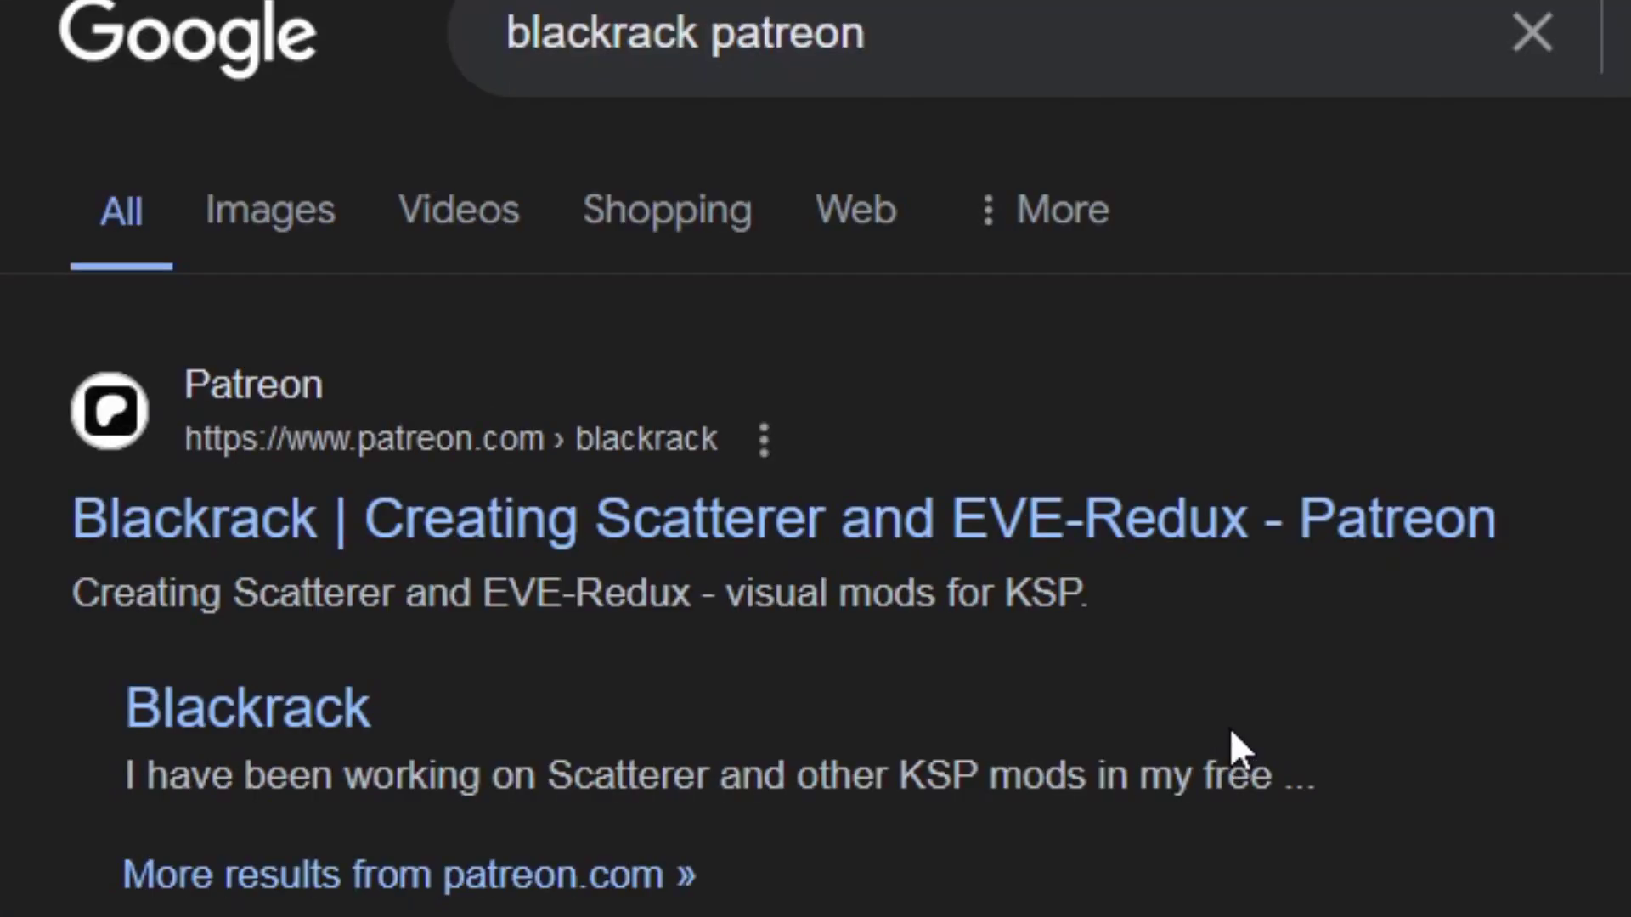
left_click(633, 534)
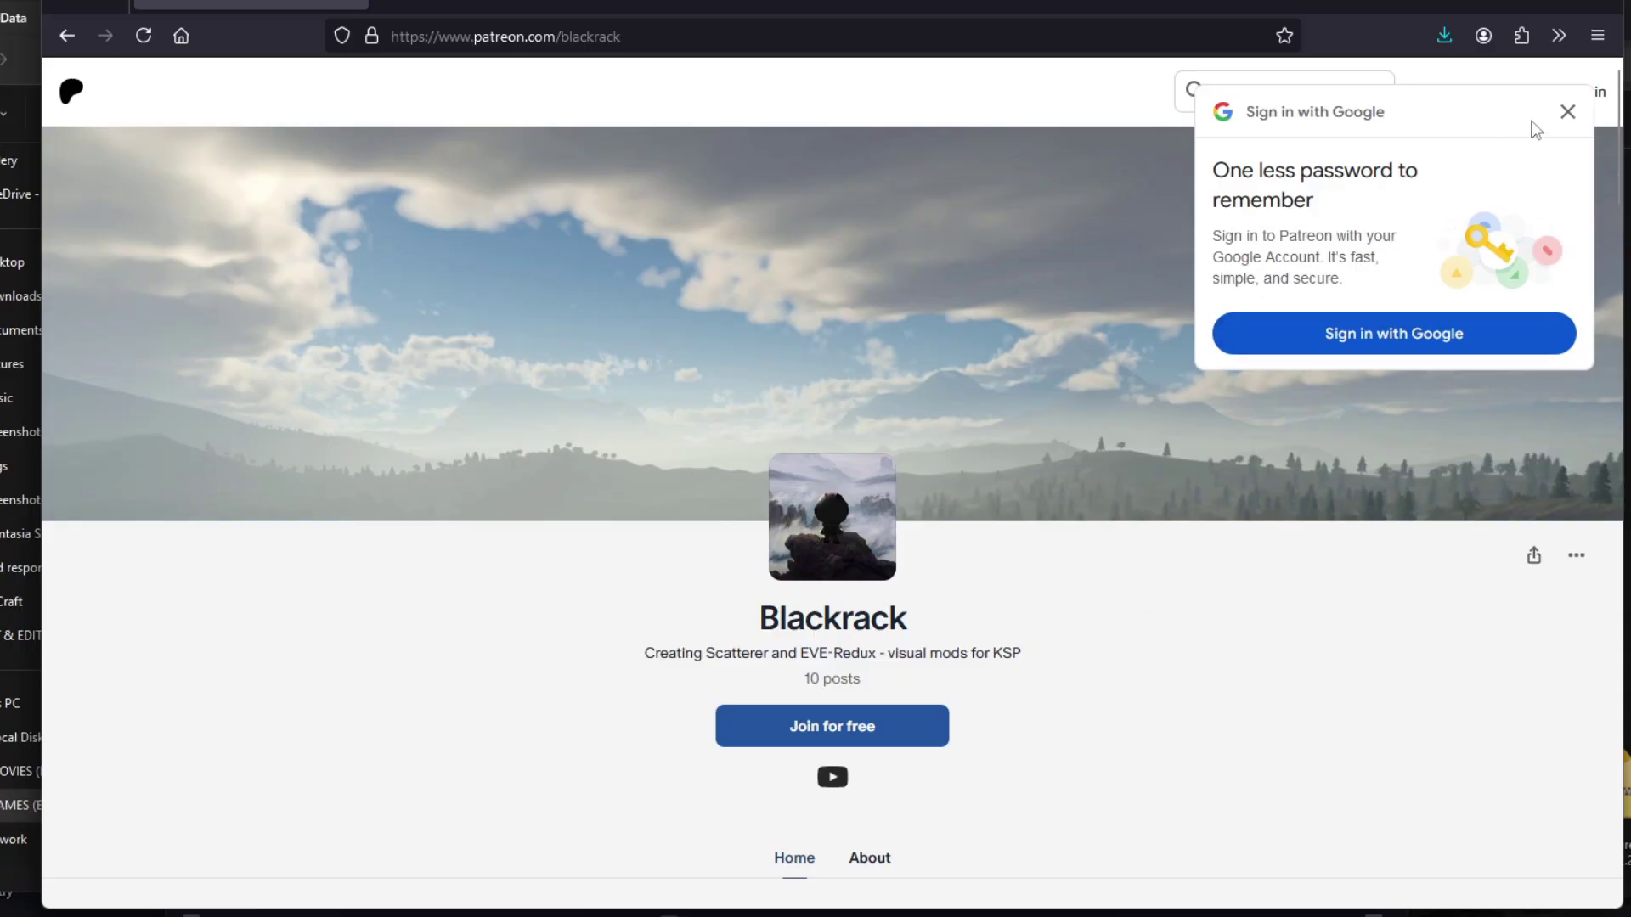
scroll(983, 674, "down", 2)
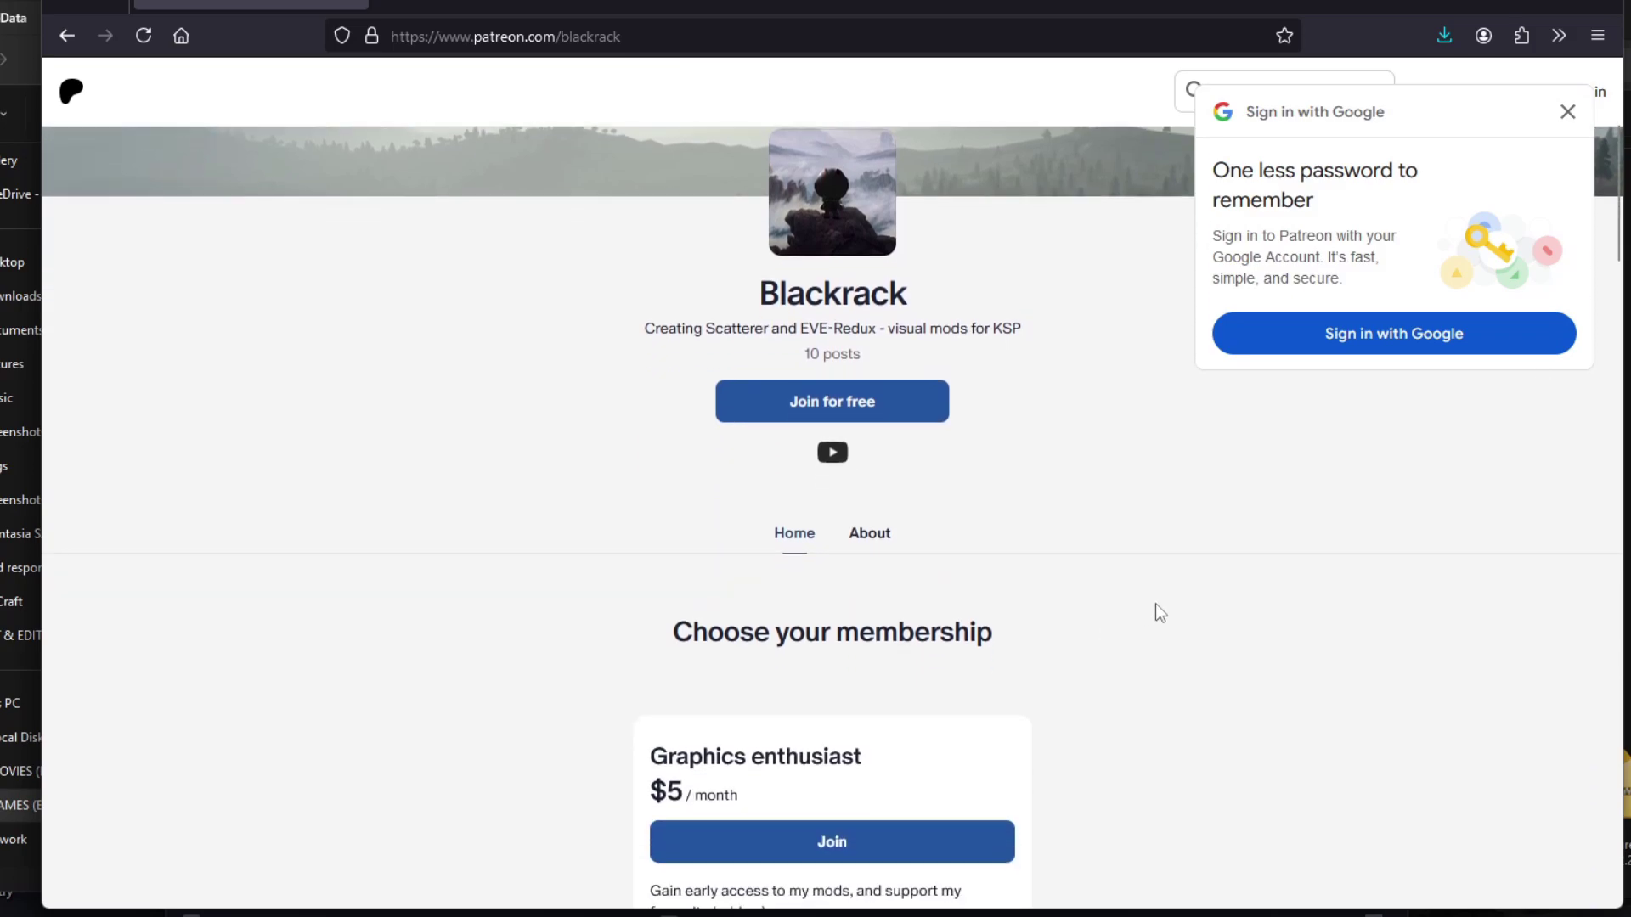
scroll(1181, 649, "down", 2)
scroll(1189, 645, "down", 1)
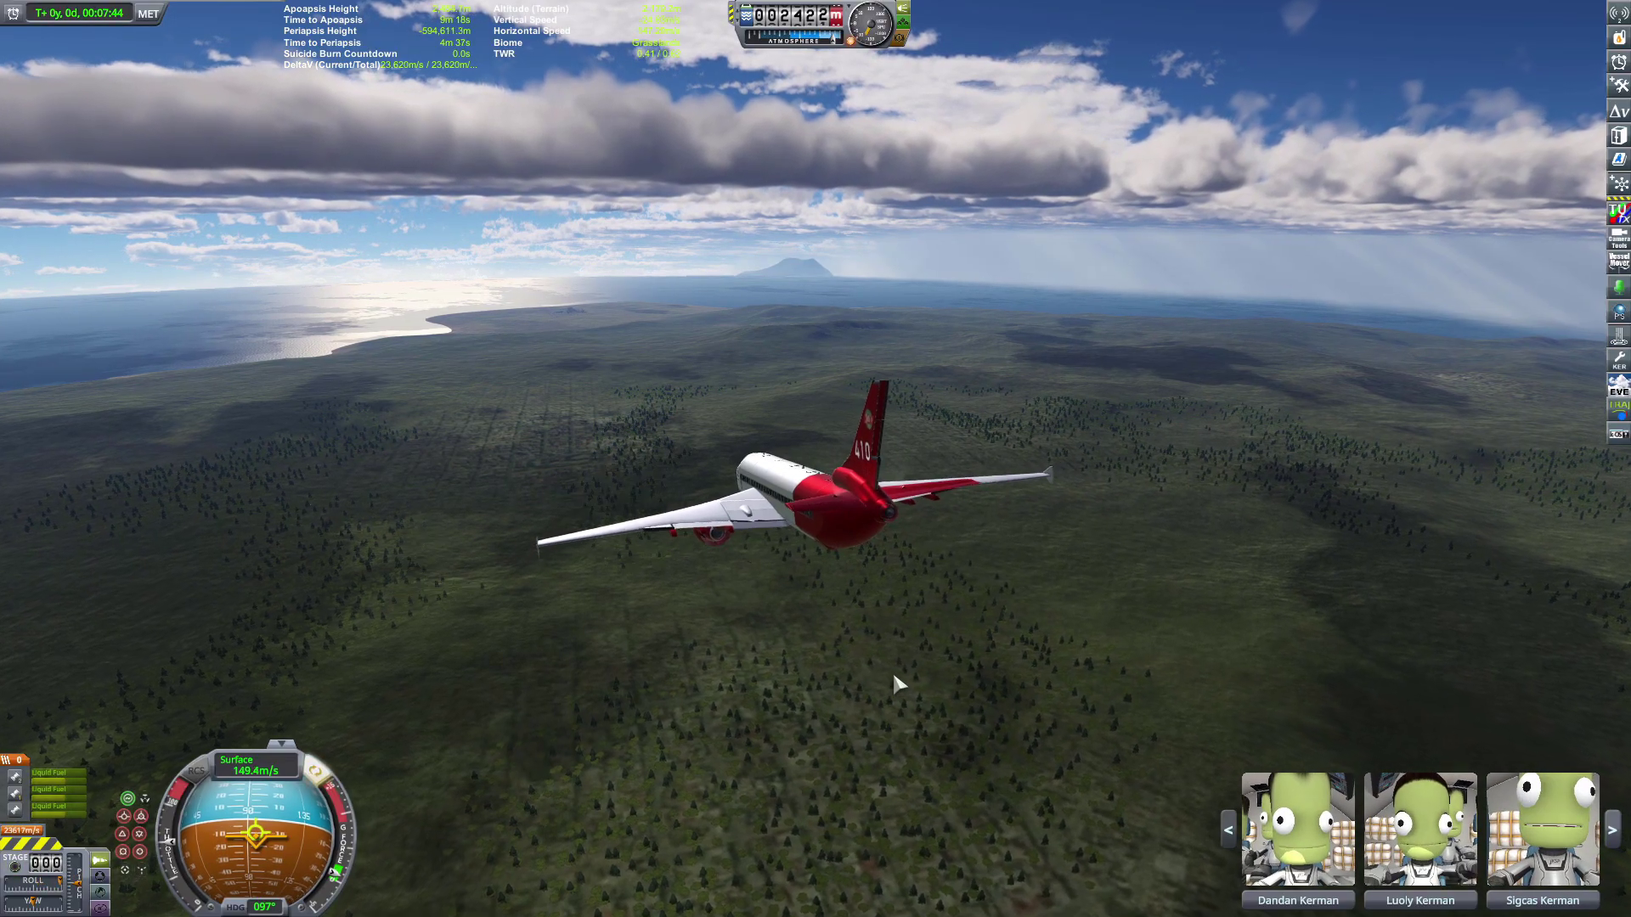
- Switch back to the game, bank the airliner right through a climbing turn over the grasslands, and roll it back to level flight
key("e")
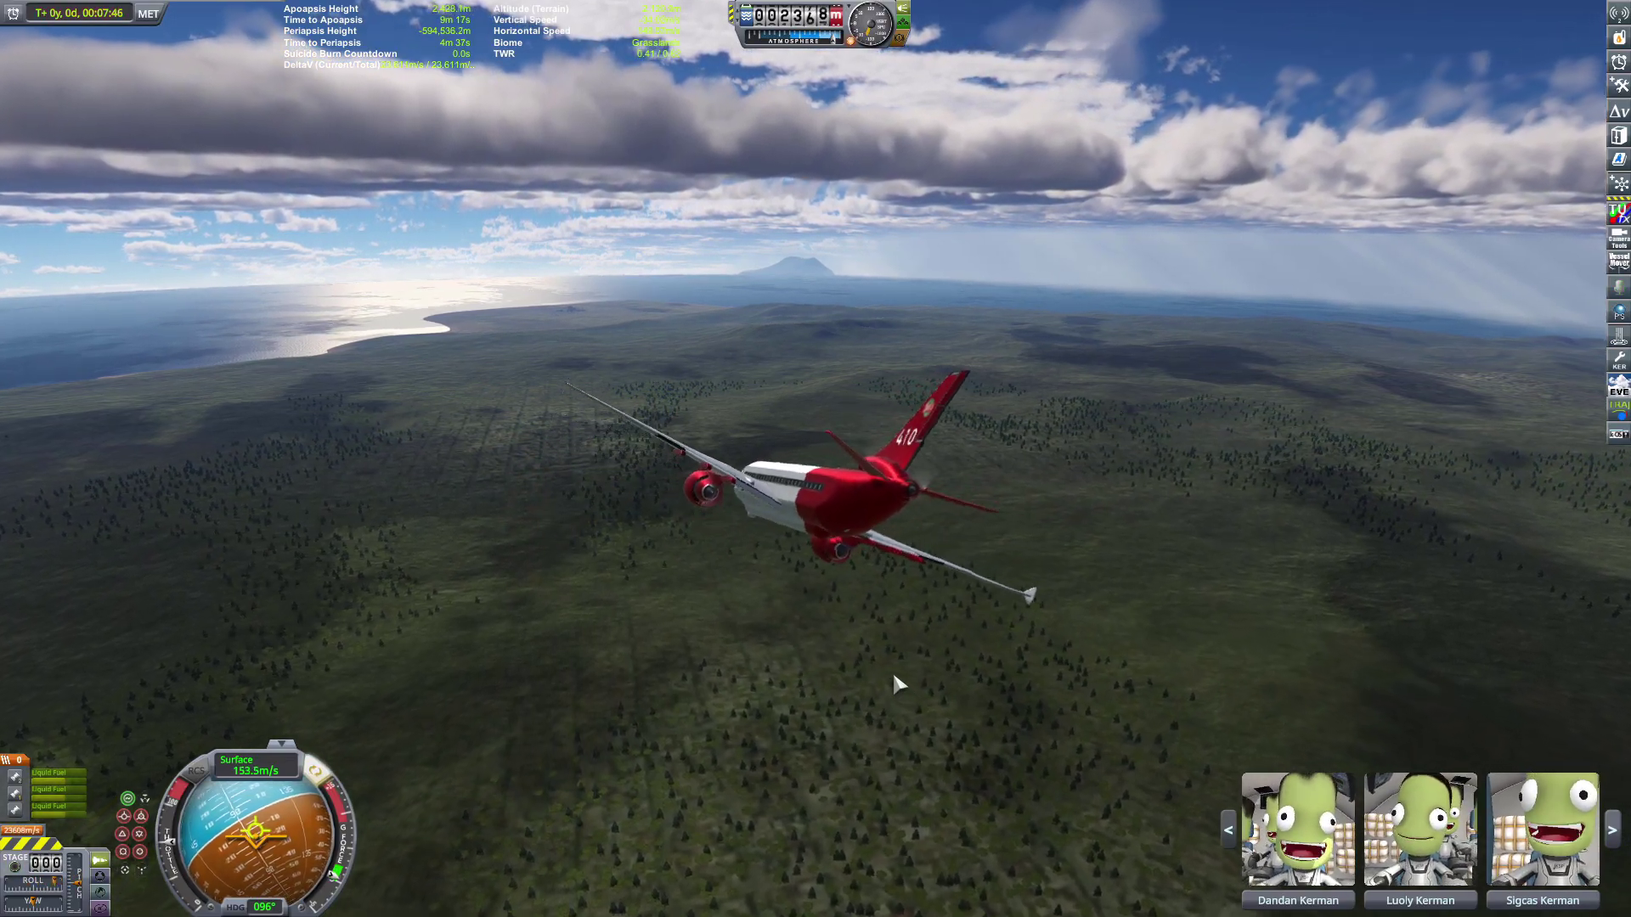
left_click_drag(955, 704, 1047, 696)
key("s")
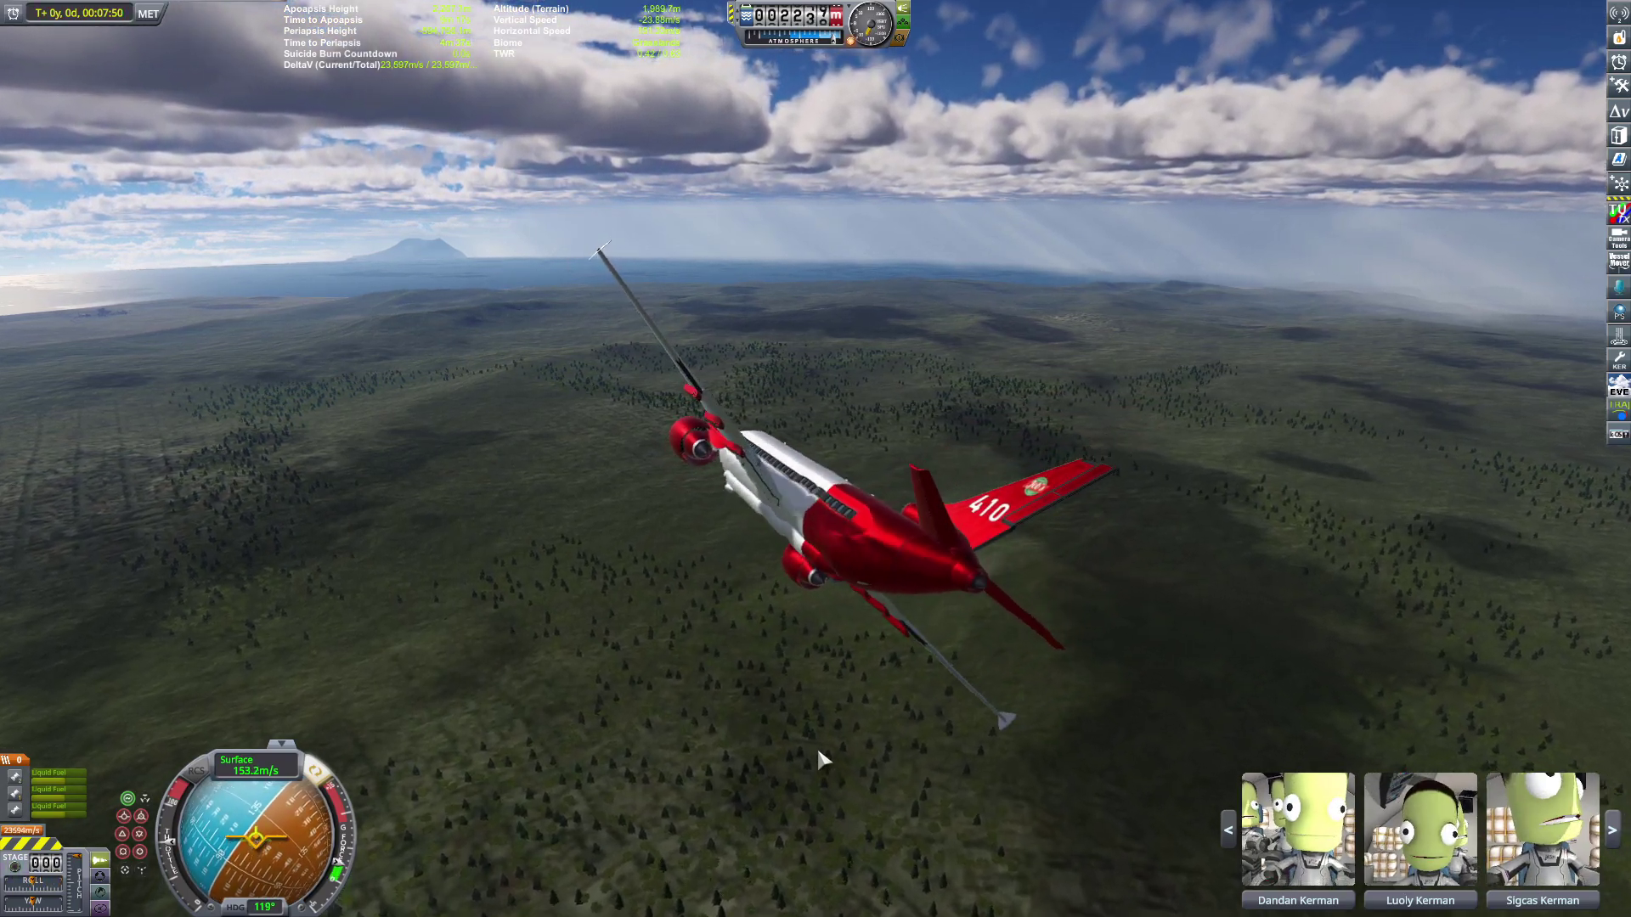
left_click_drag(797, 744, 659, 677)
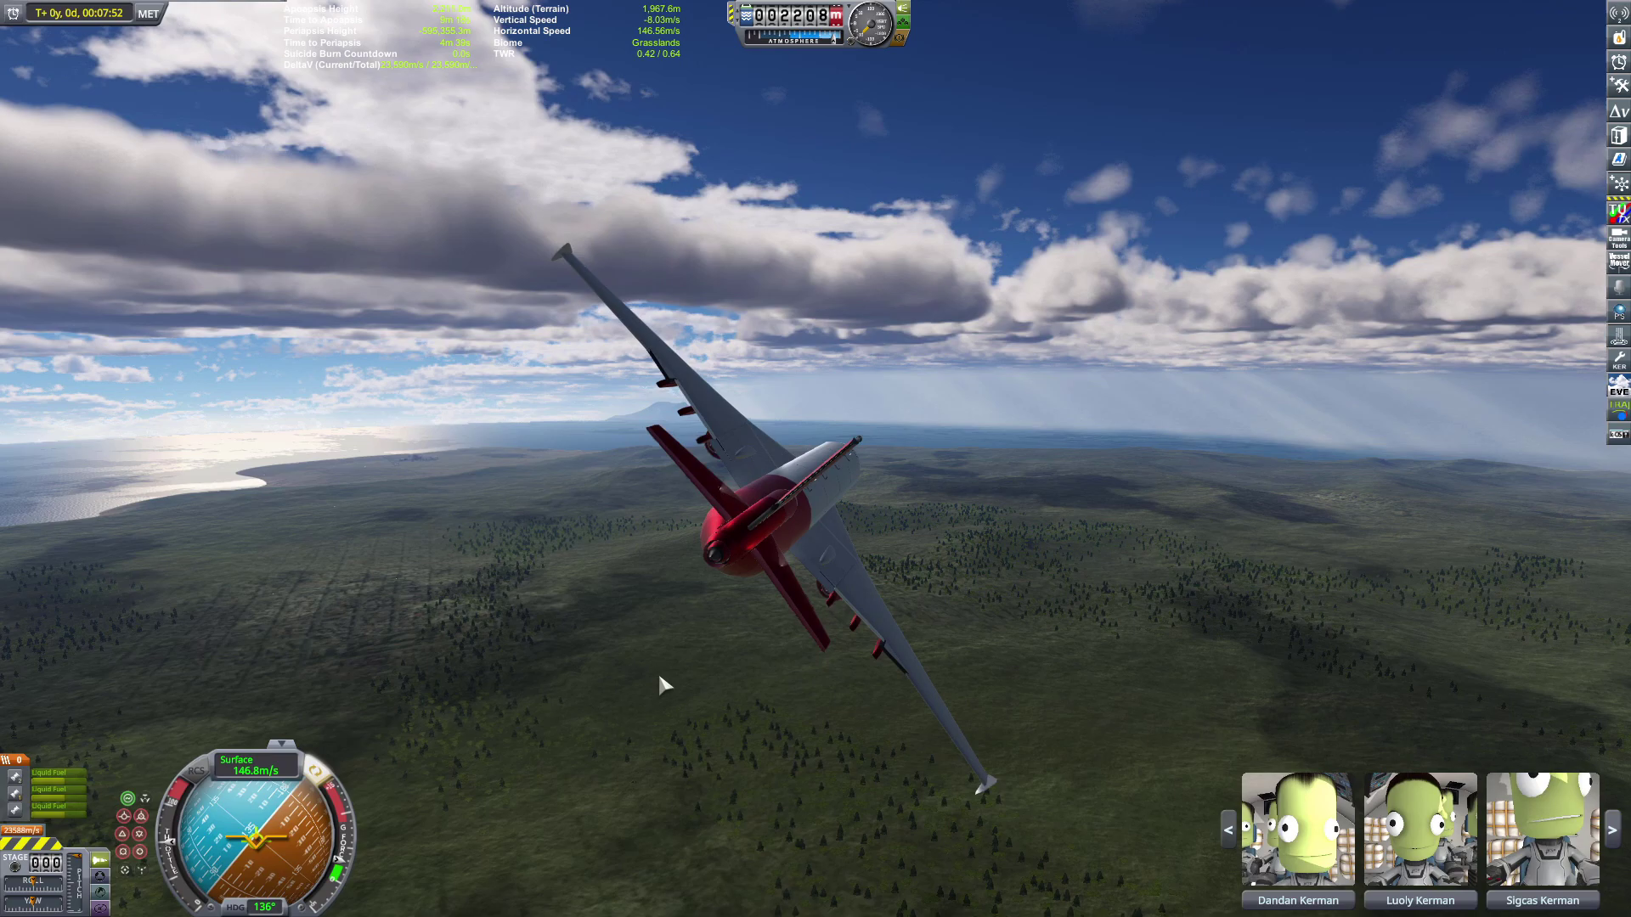
key("q")
key("q")
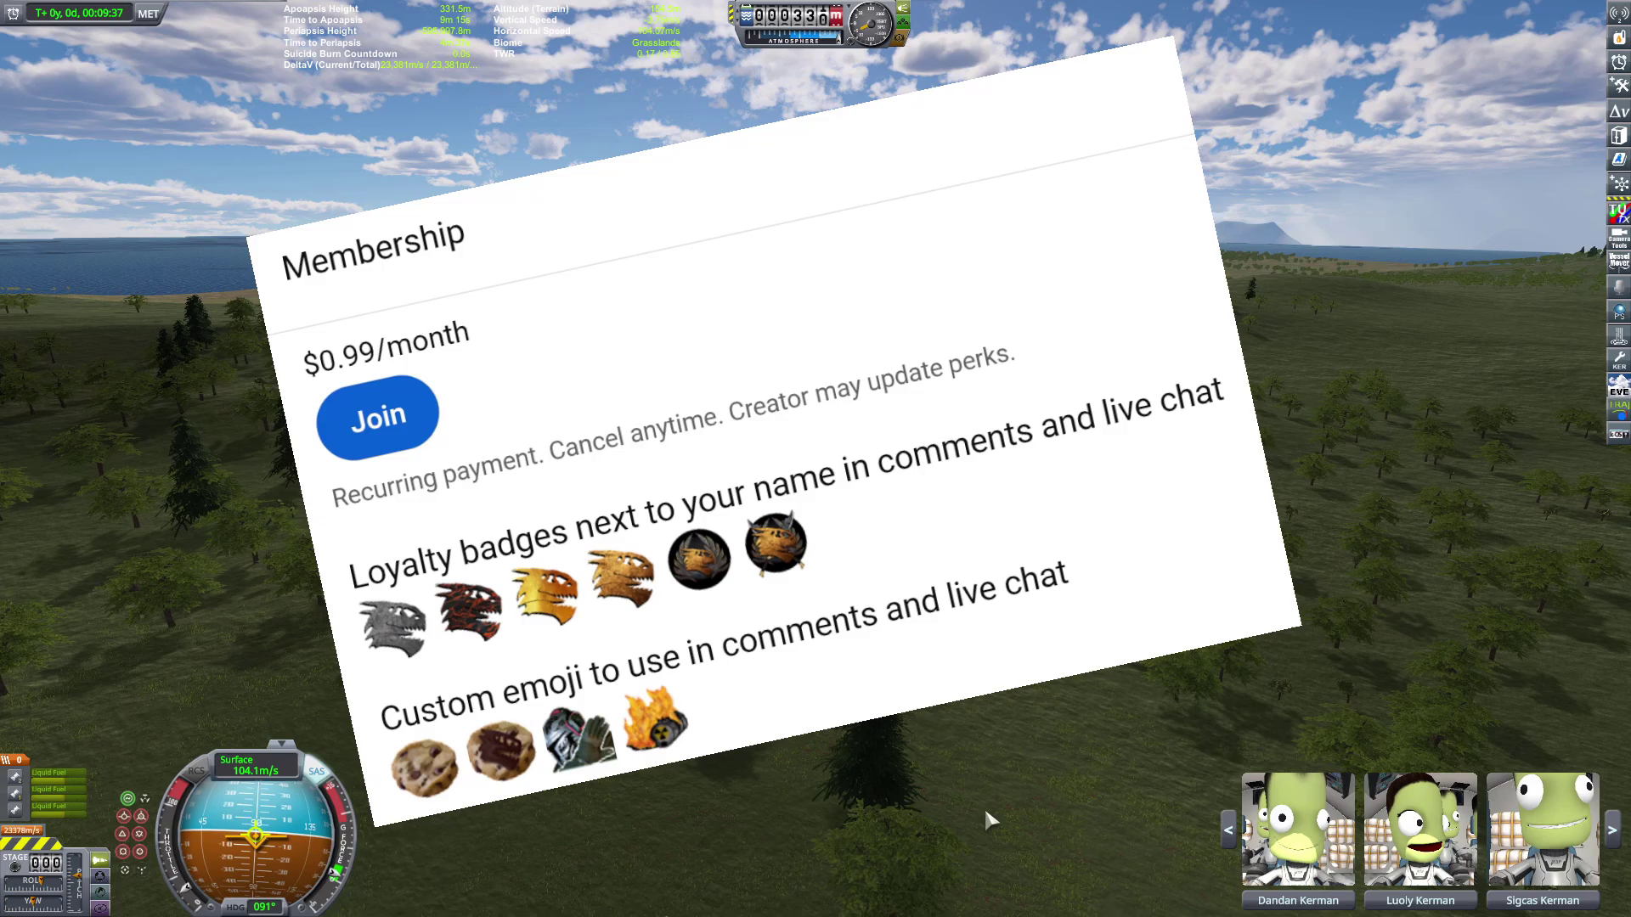
- Enter the cockpit view, quicksave during the approach, and flare the airliner for a landing on the runway
key("c")
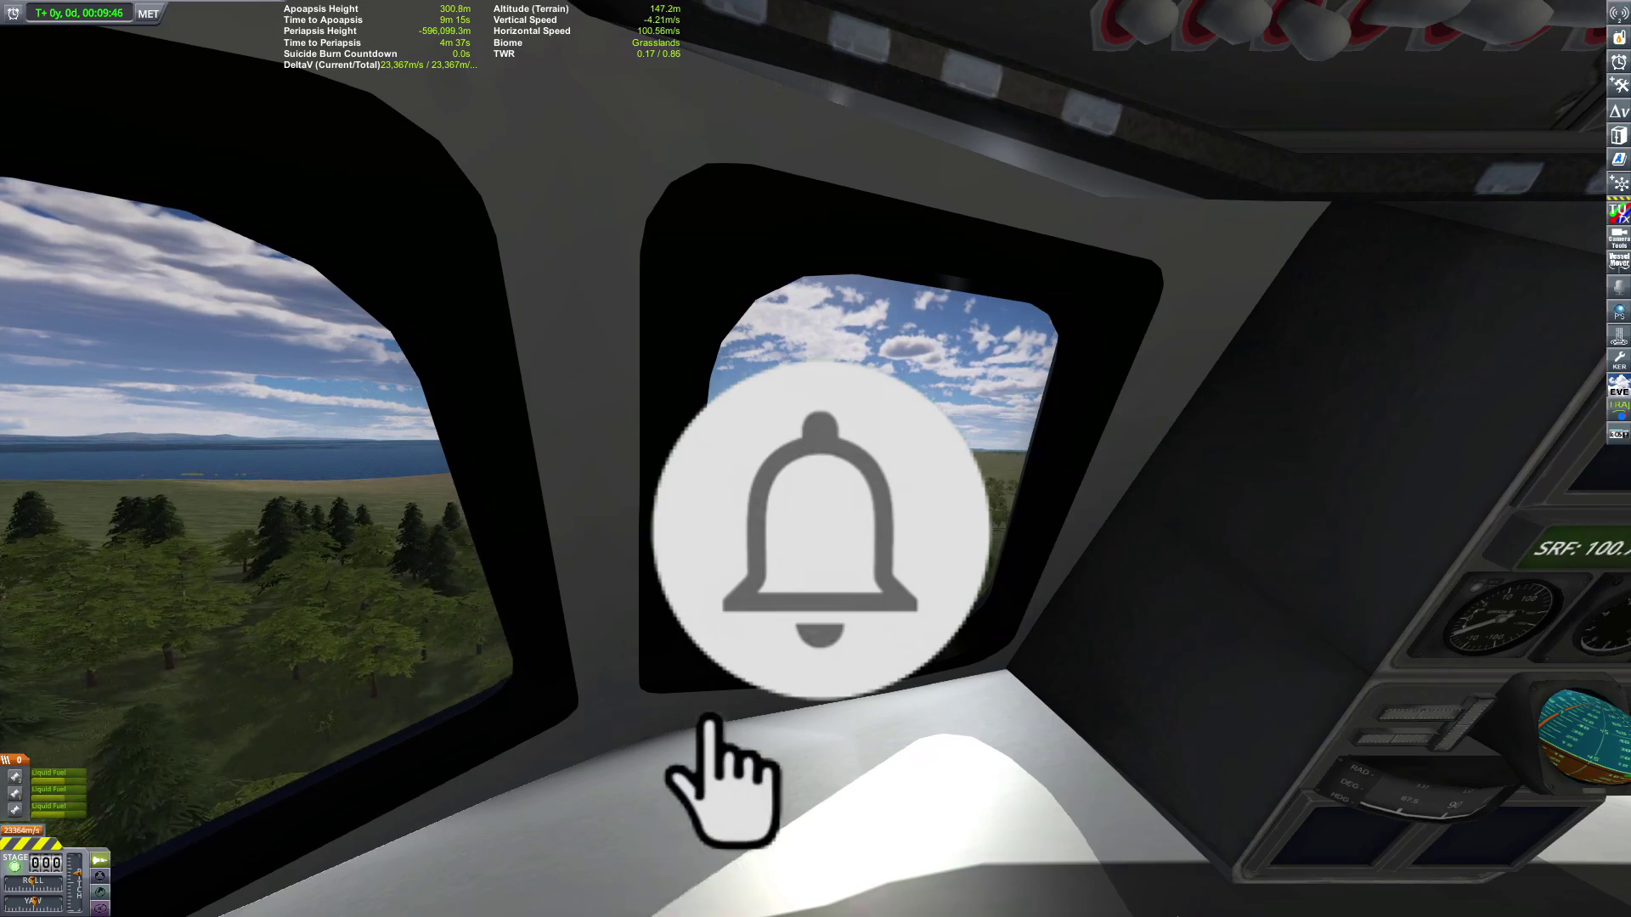
key("F5")
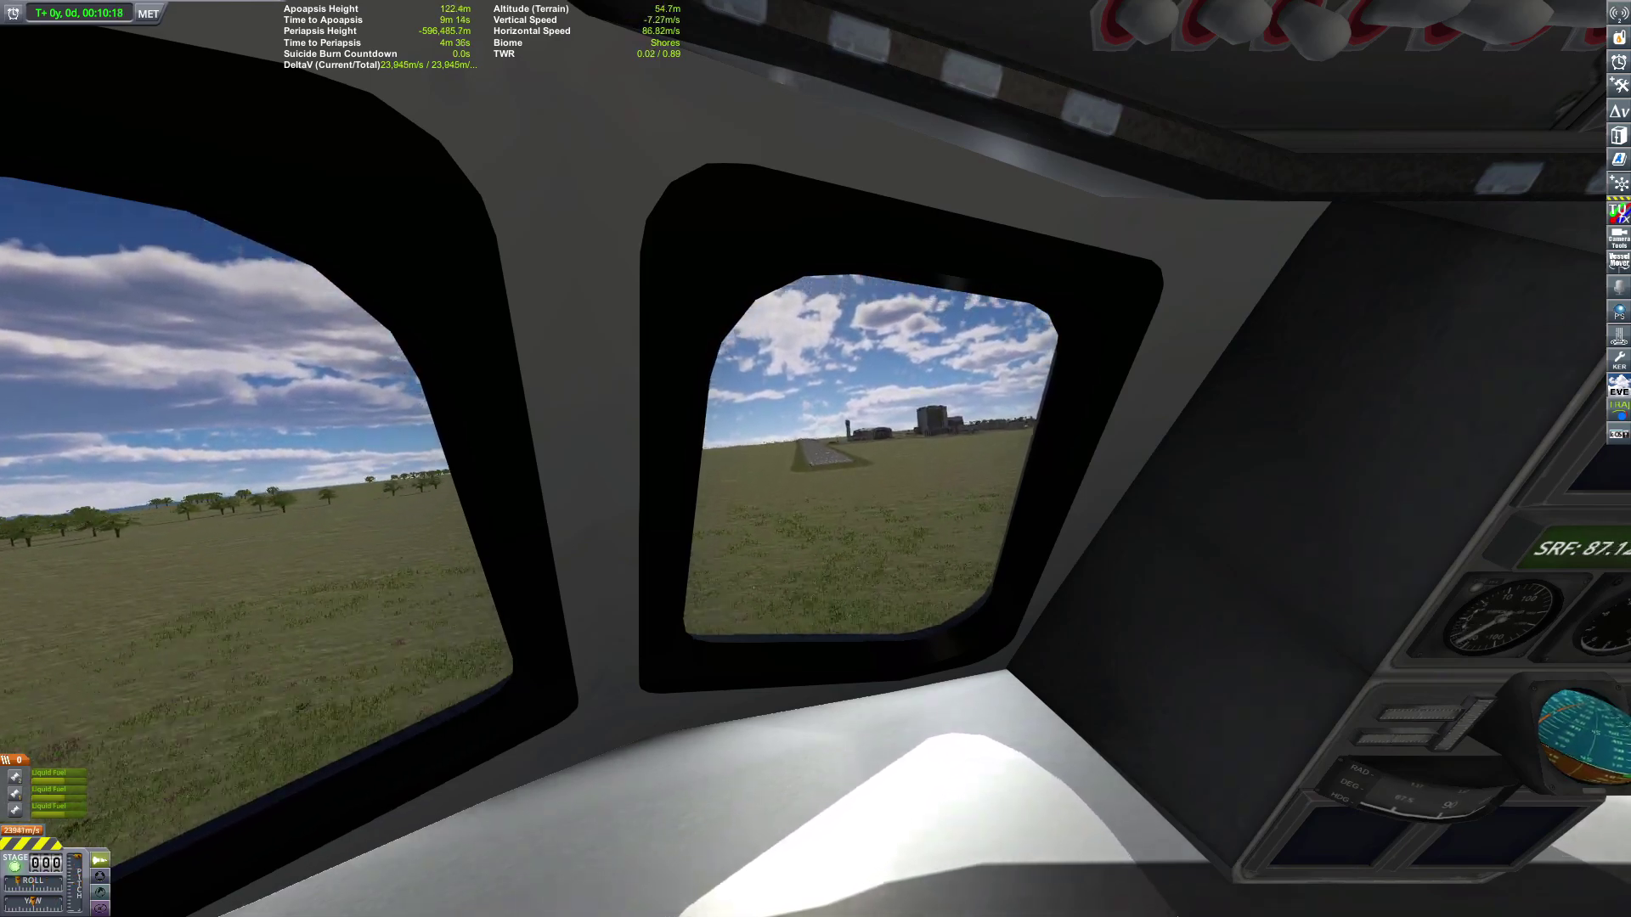
key("s")
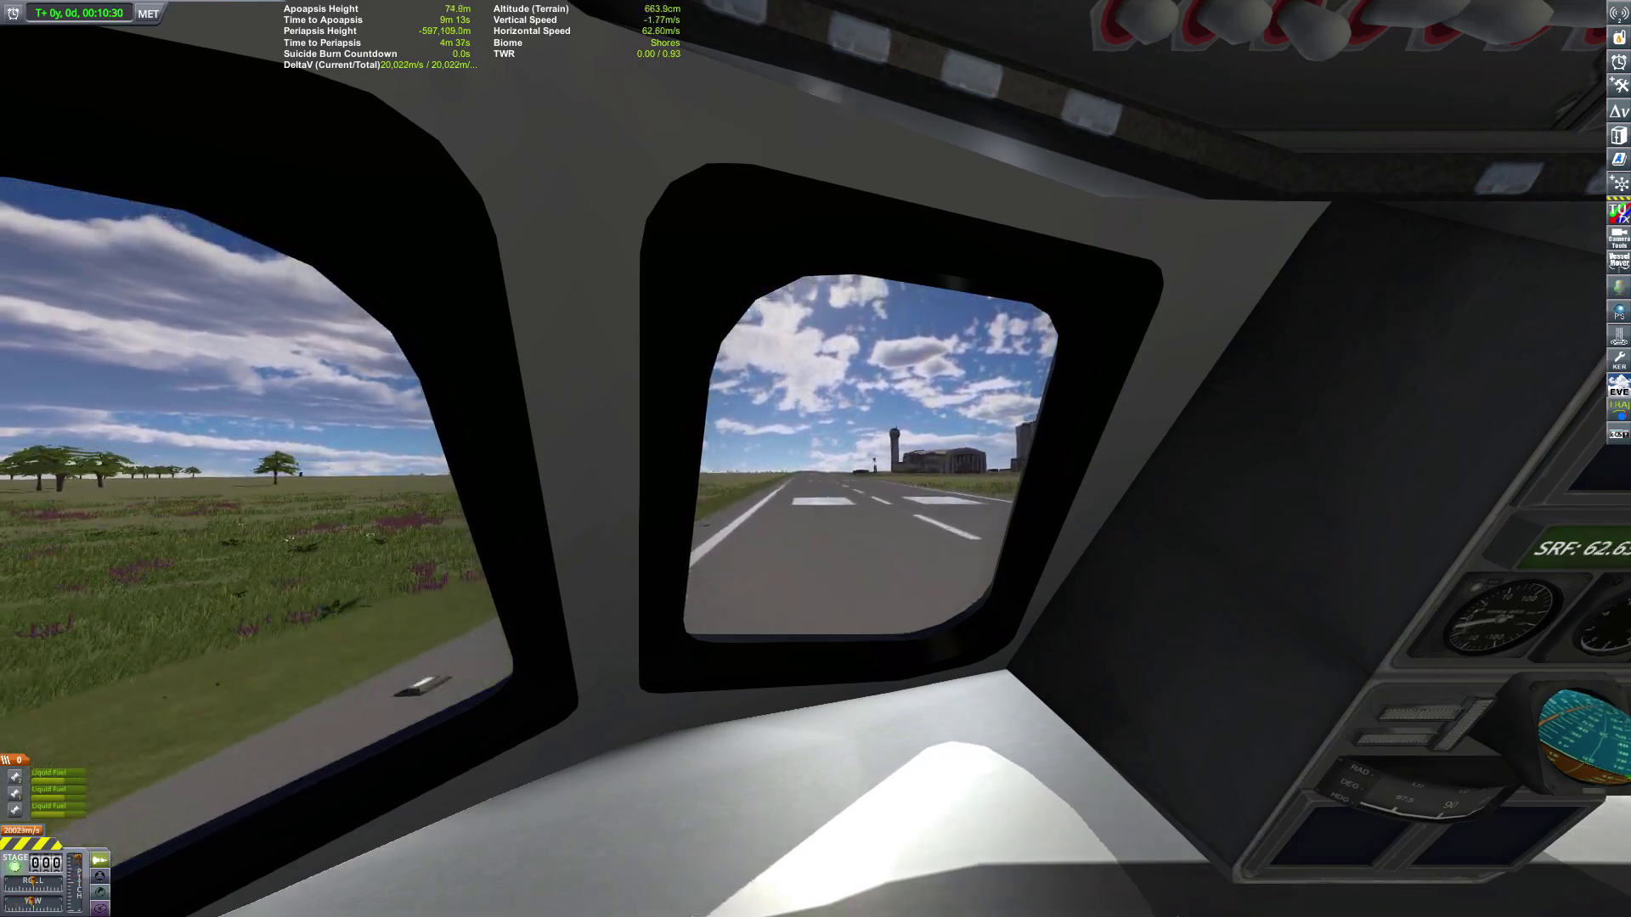
- Steer the landed airliner to the hangar doors, and view the parked craft from outside, above and behind
key("a")
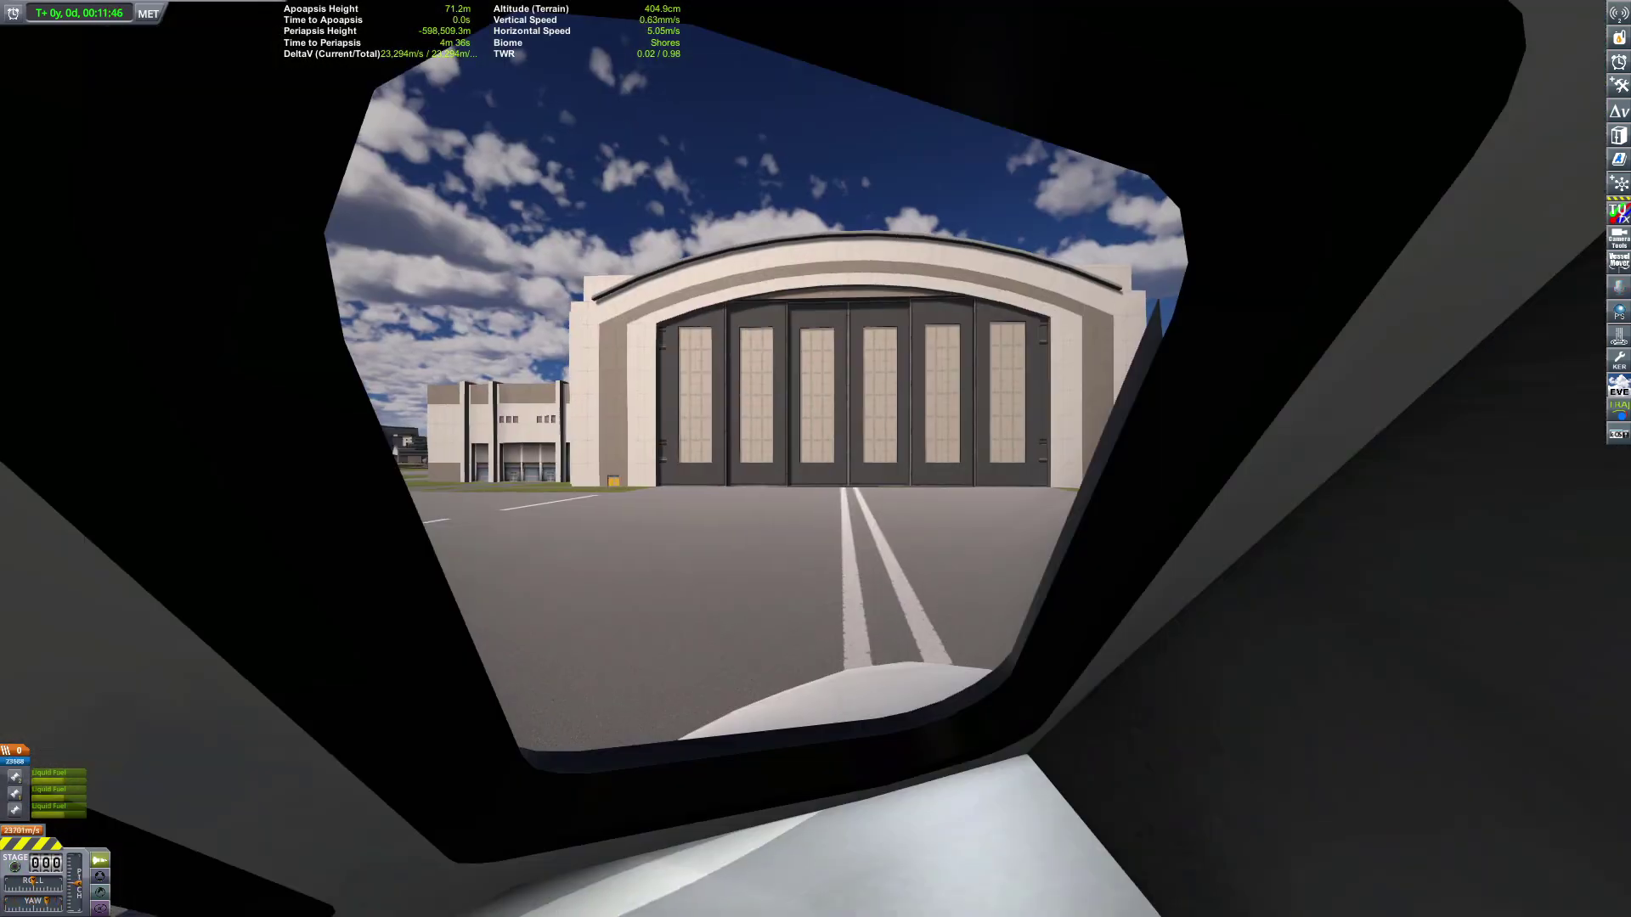
key("c")
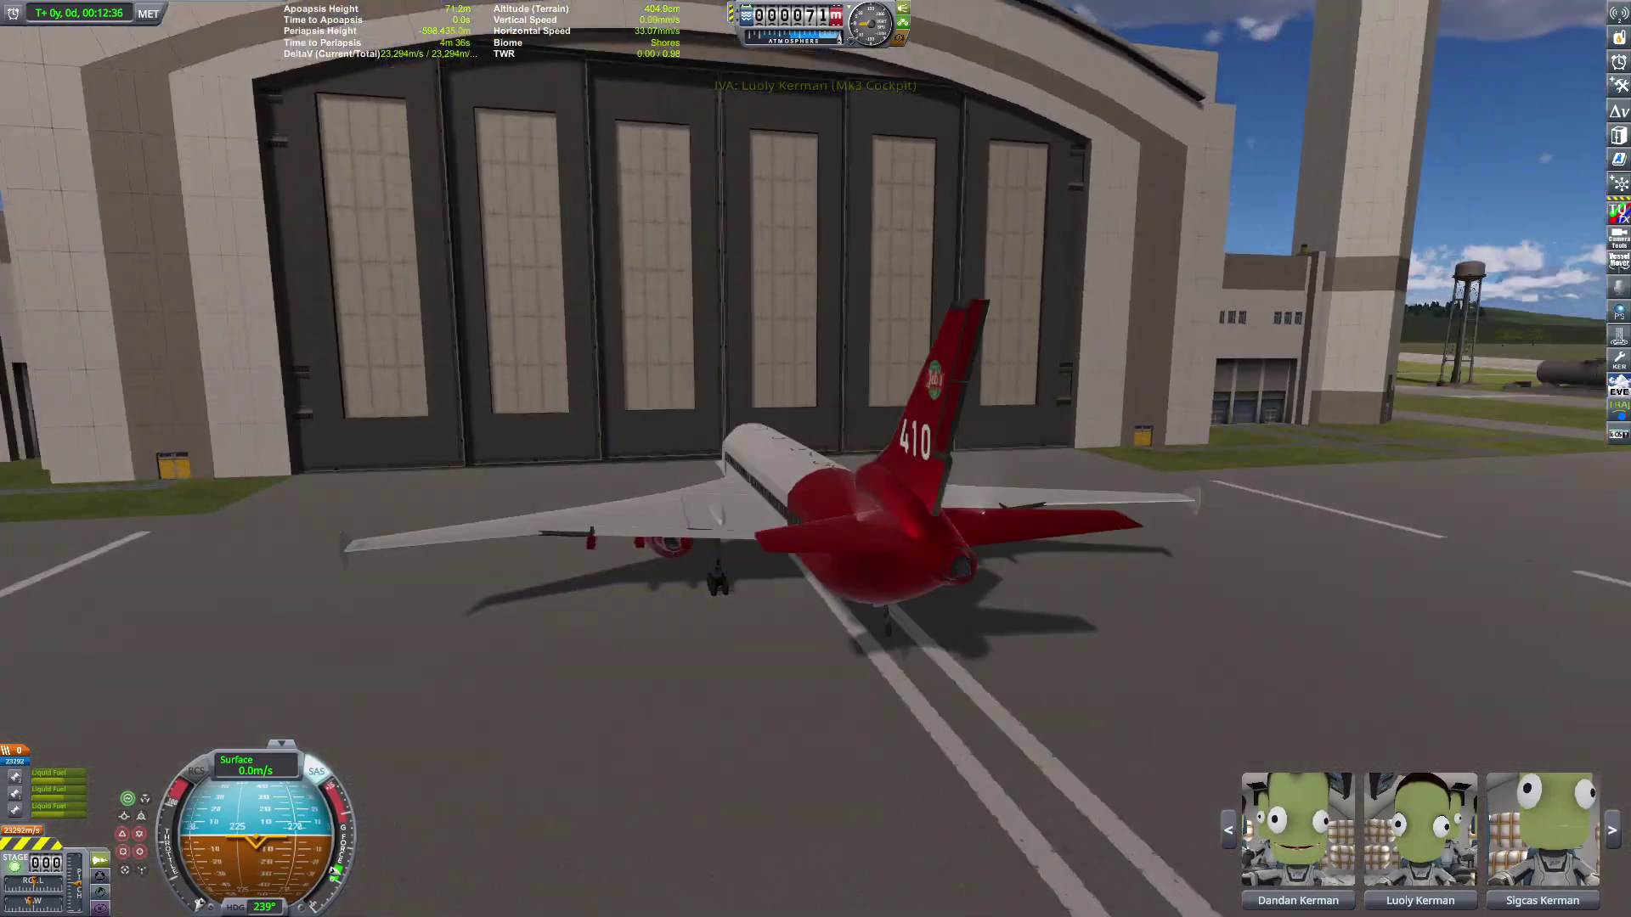
left_click_drag(815, 458, 873, 821)
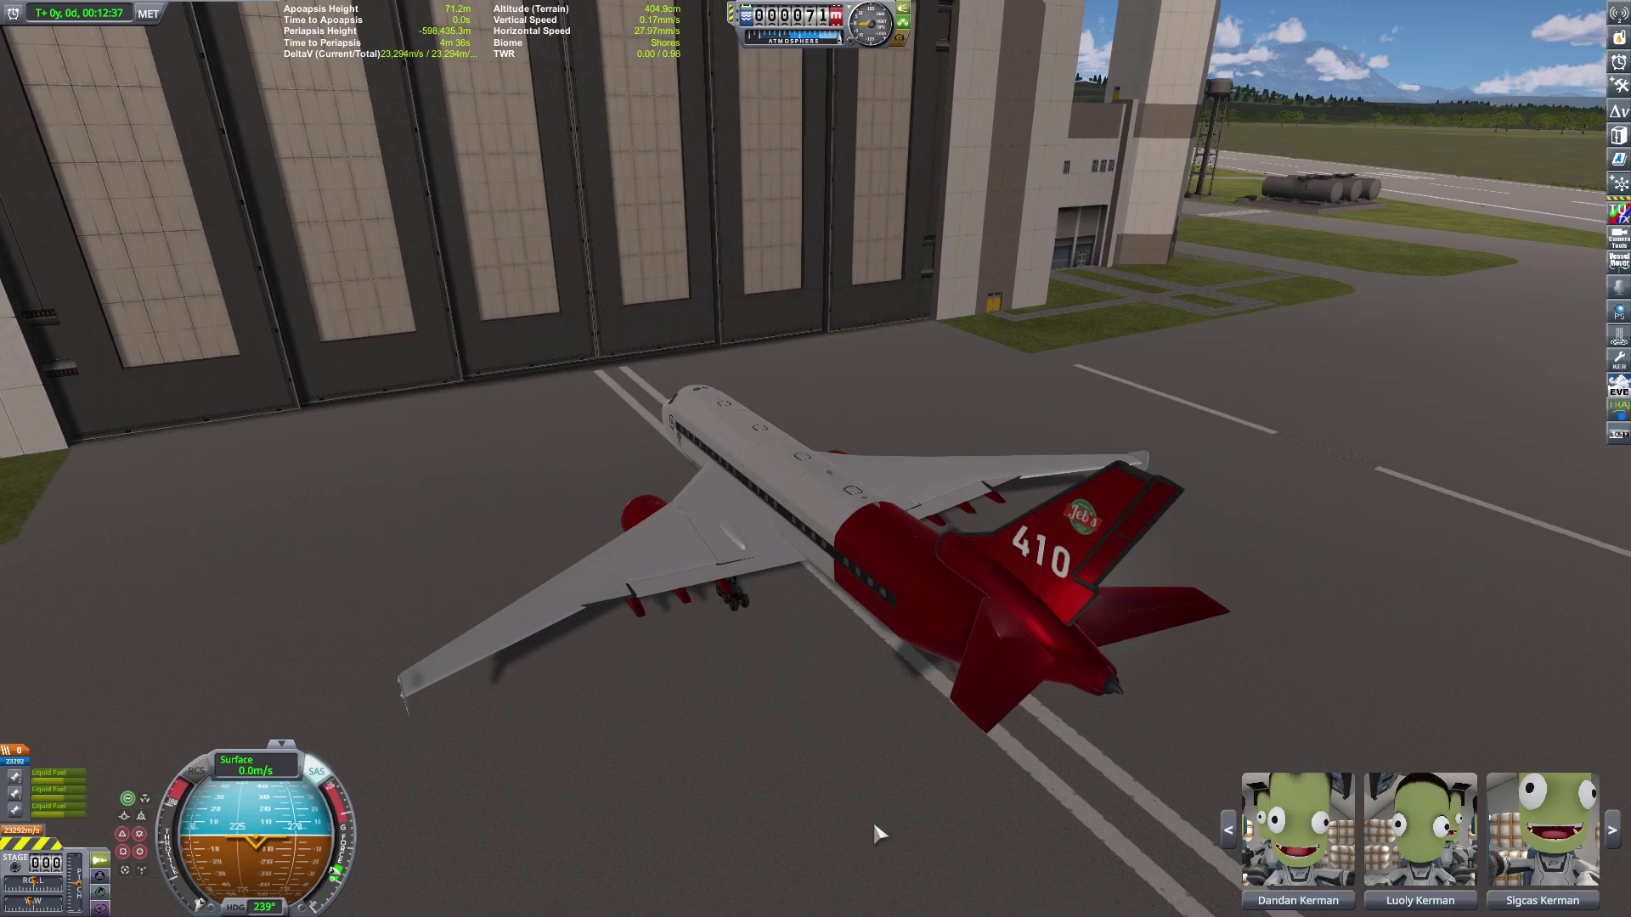